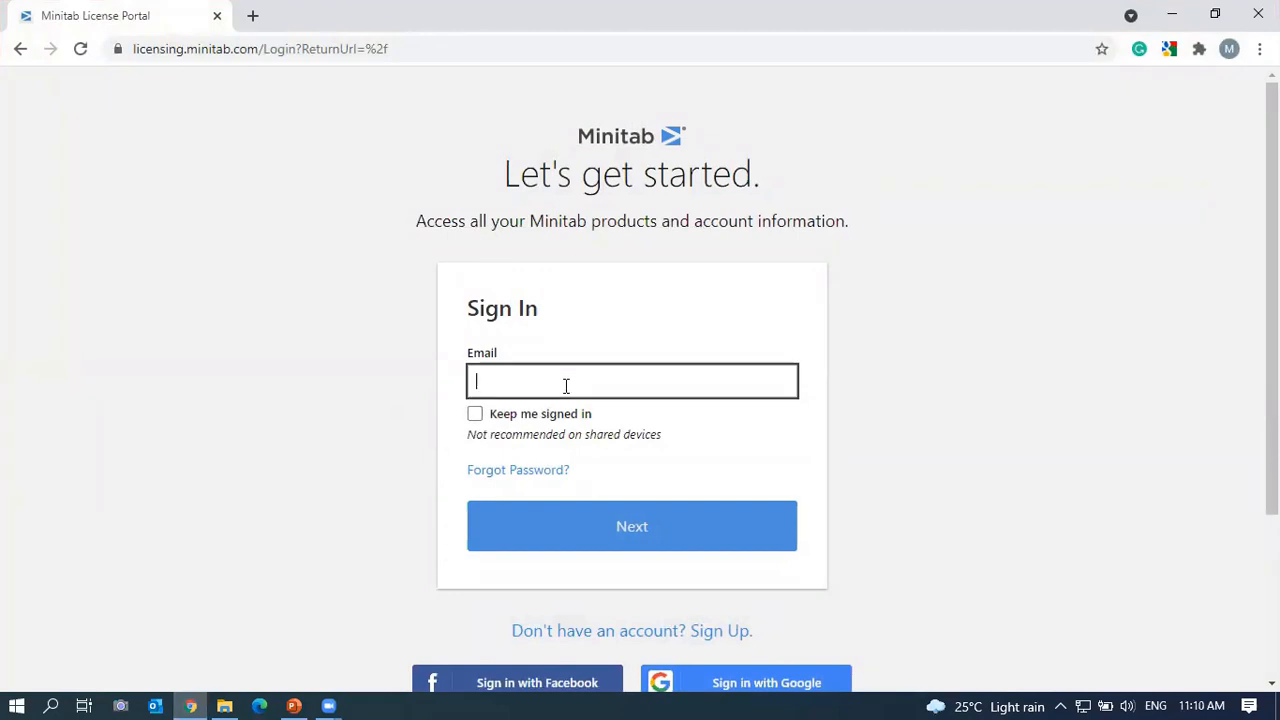
Sign in to the Minitab License Portal with the account e-mail.
left_click(560, 423)
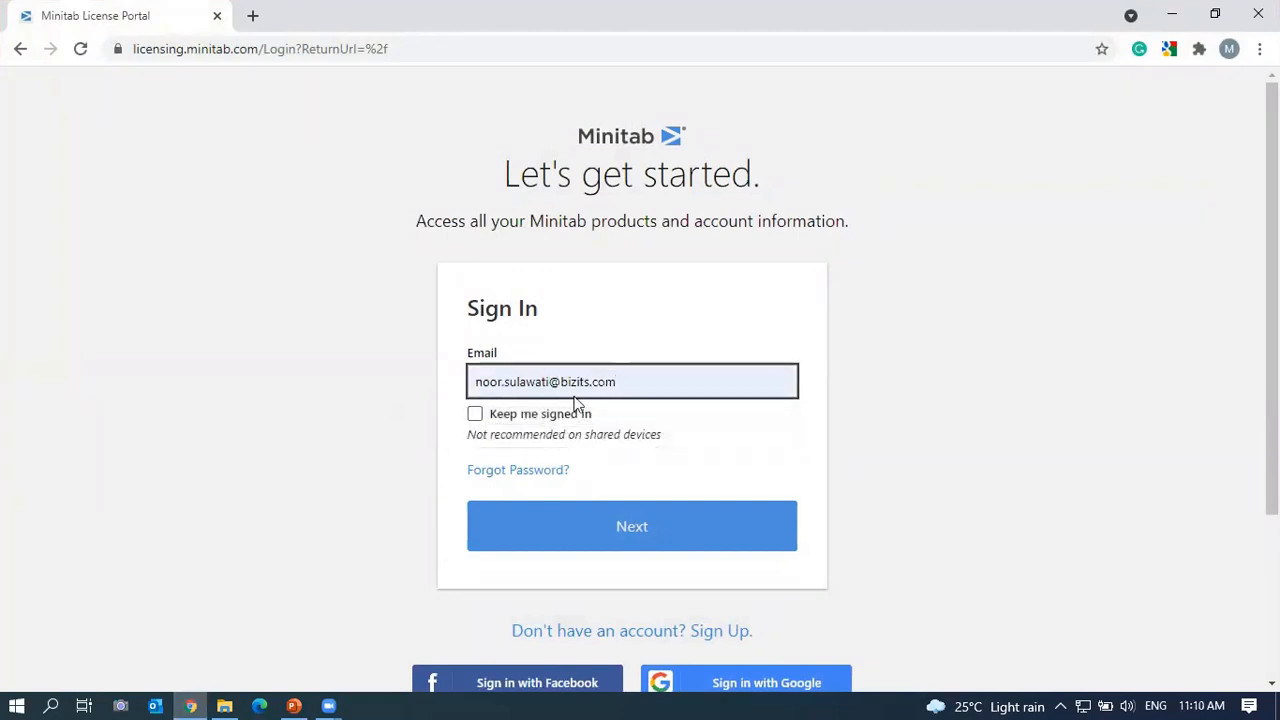
left_click(593, 538)
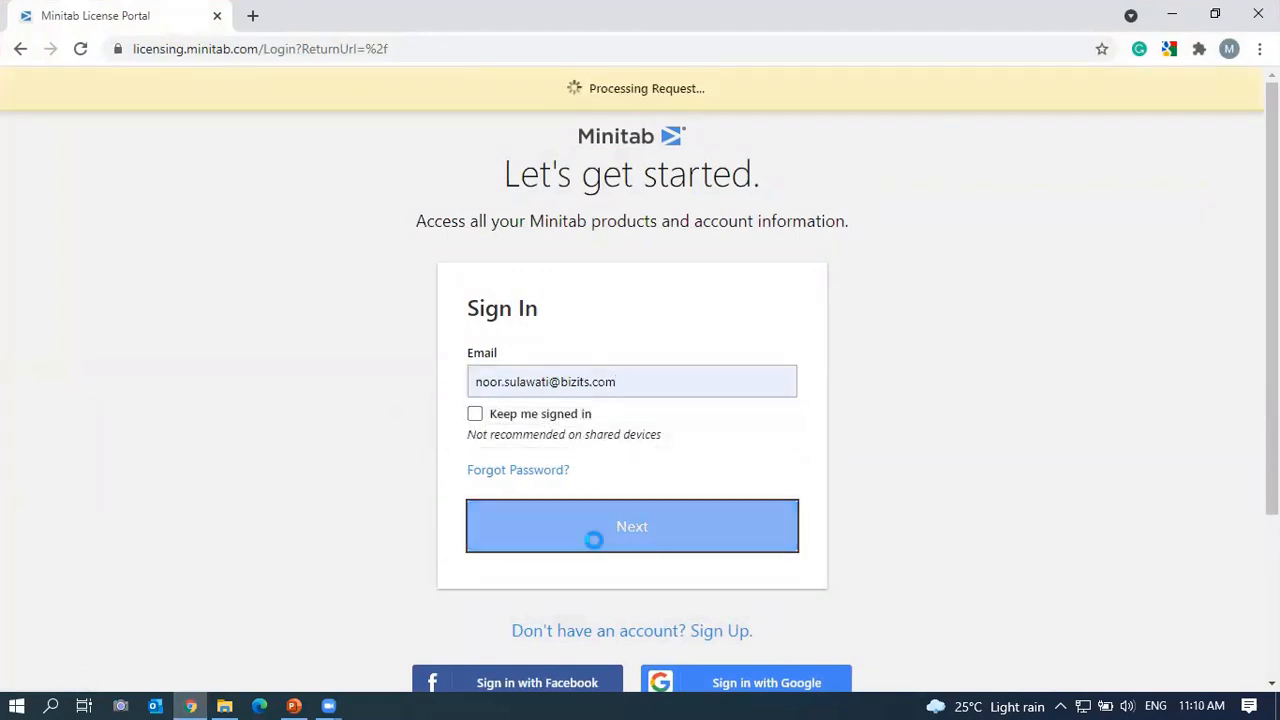
left_click(600, 546)
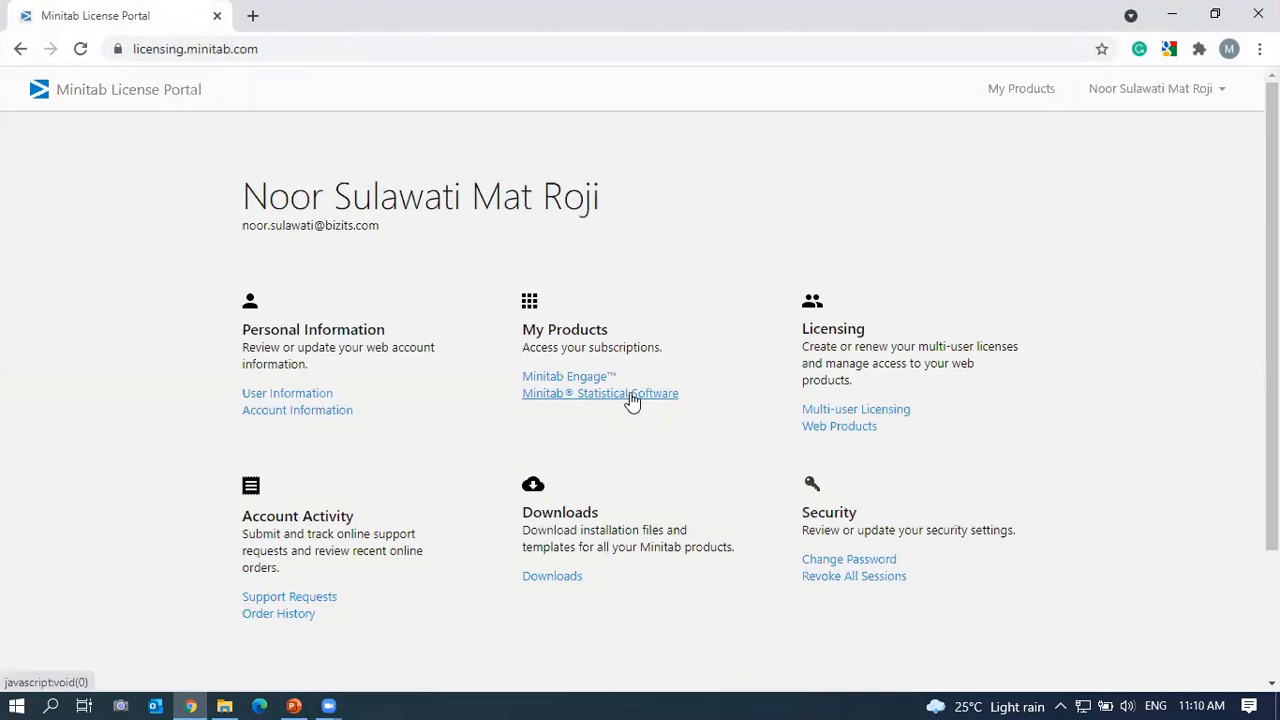
Open the Minitab Statistical Software web app under the Bizit Systems (M) Sdn Bhd subscription.
left_click(631, 394)
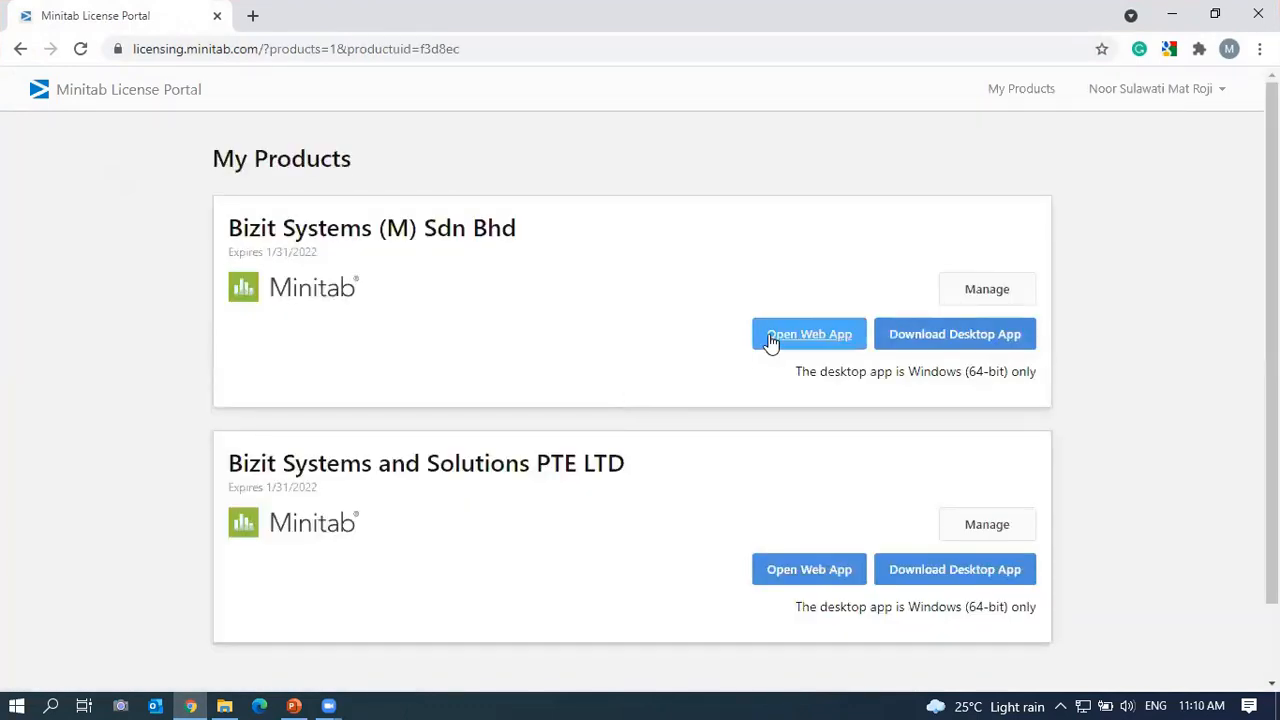
left_click(771, 342)
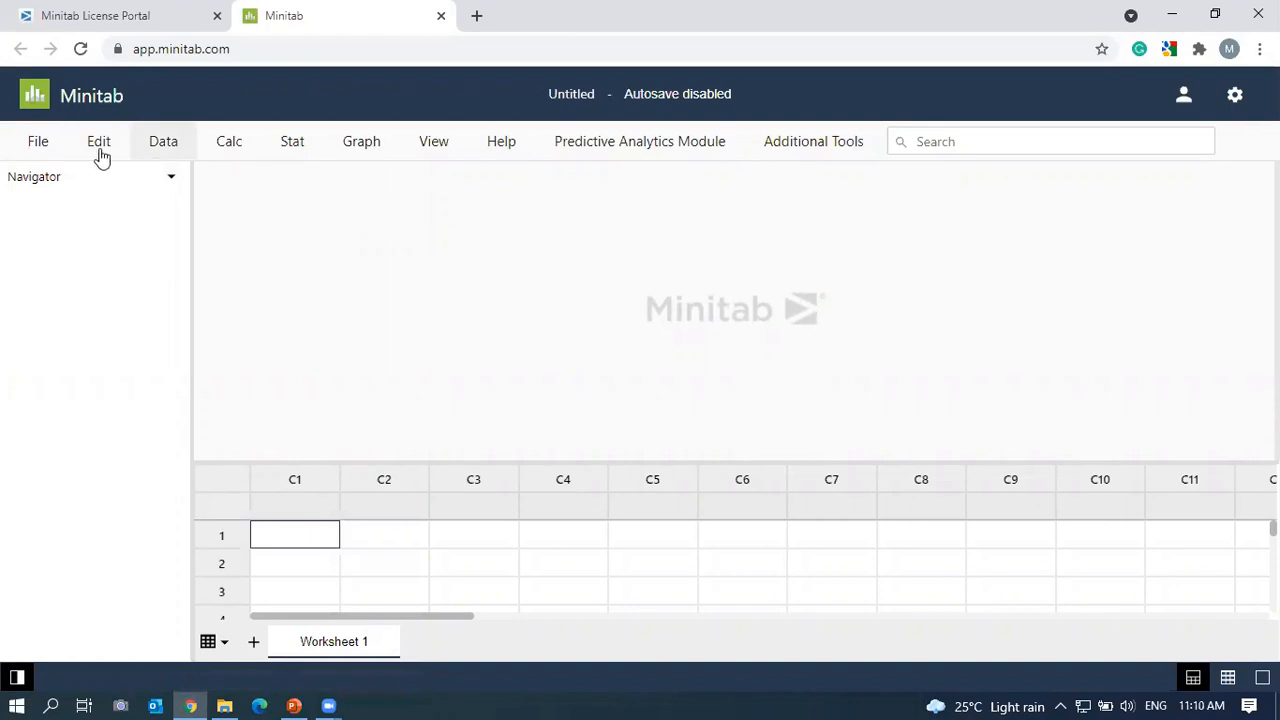
Look through the available file, editing, data, statistics, graph, view, help and predictive analytics commands.
left_click(58, 147)
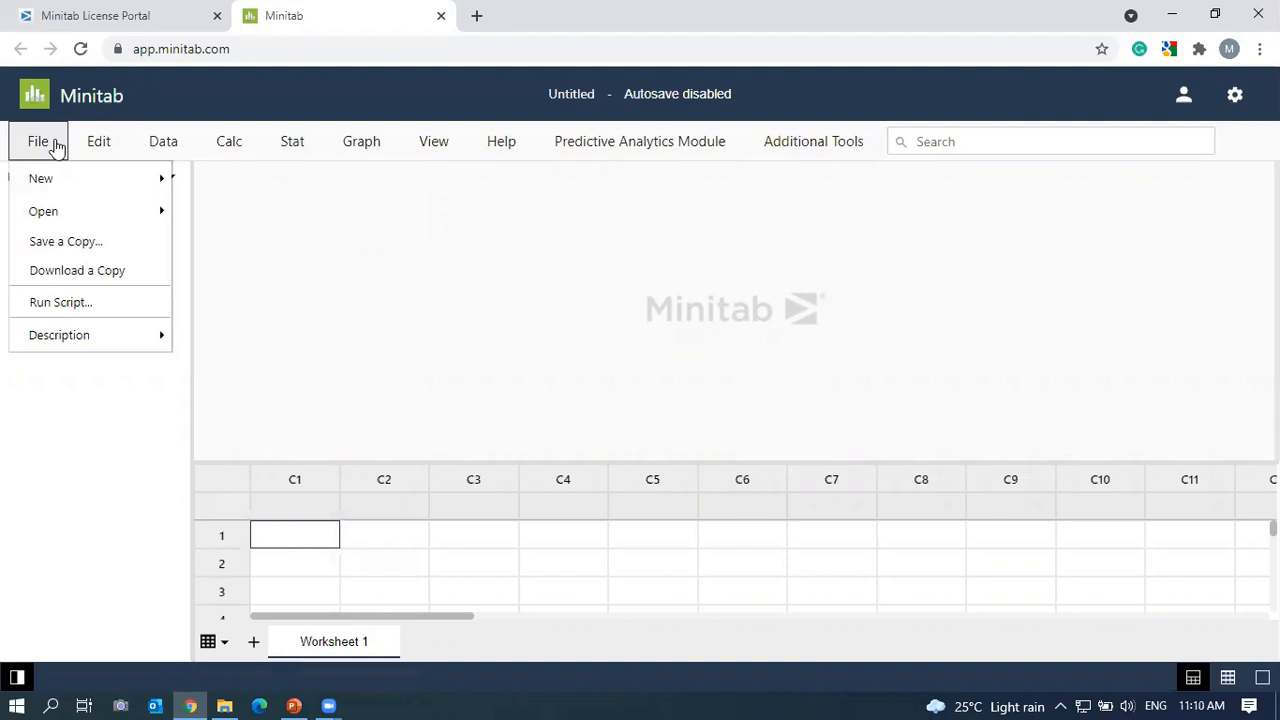
left_click(108, 145)
left_click(175, 152)
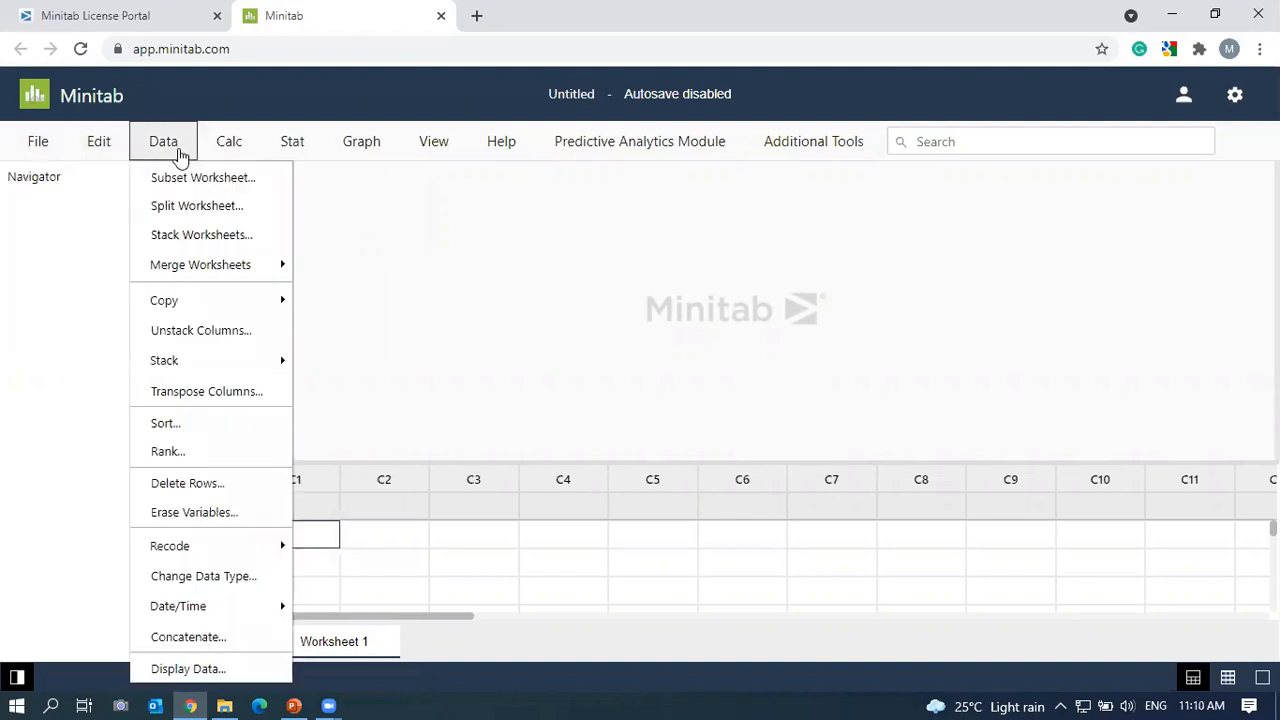
left_click(287, 148)
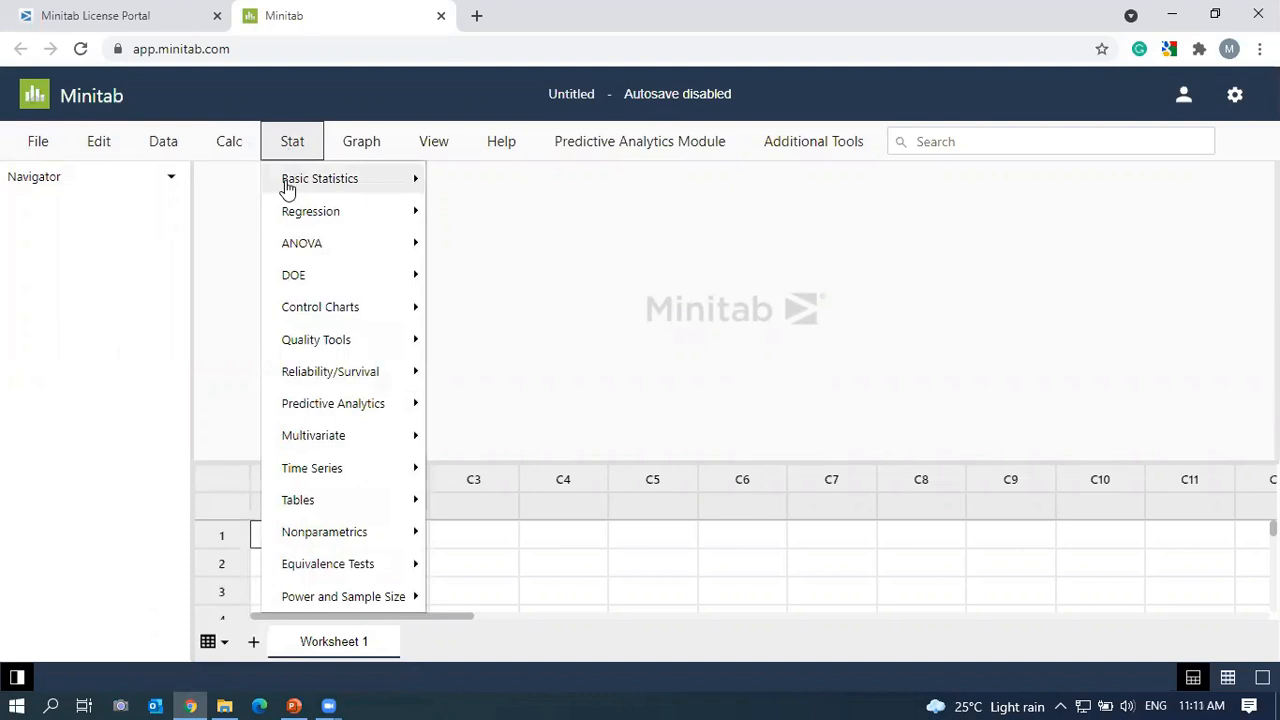
left_click(287, 188)
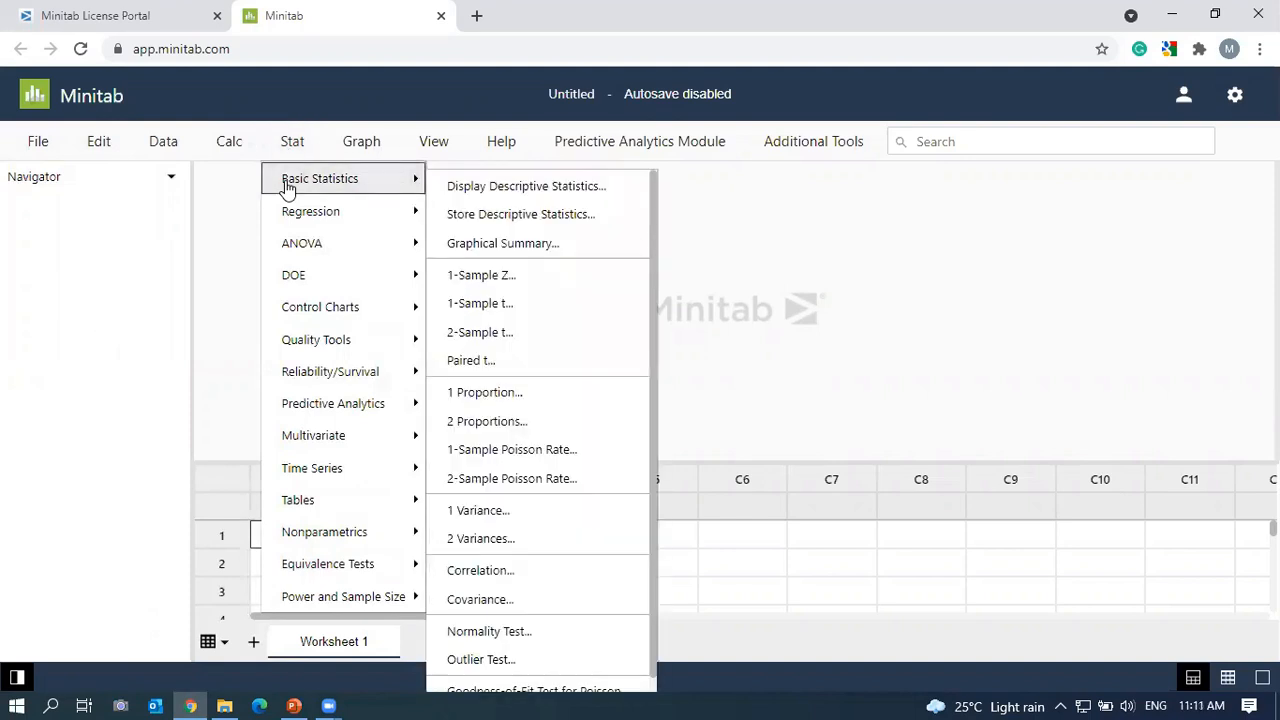
left_click(362, 143)
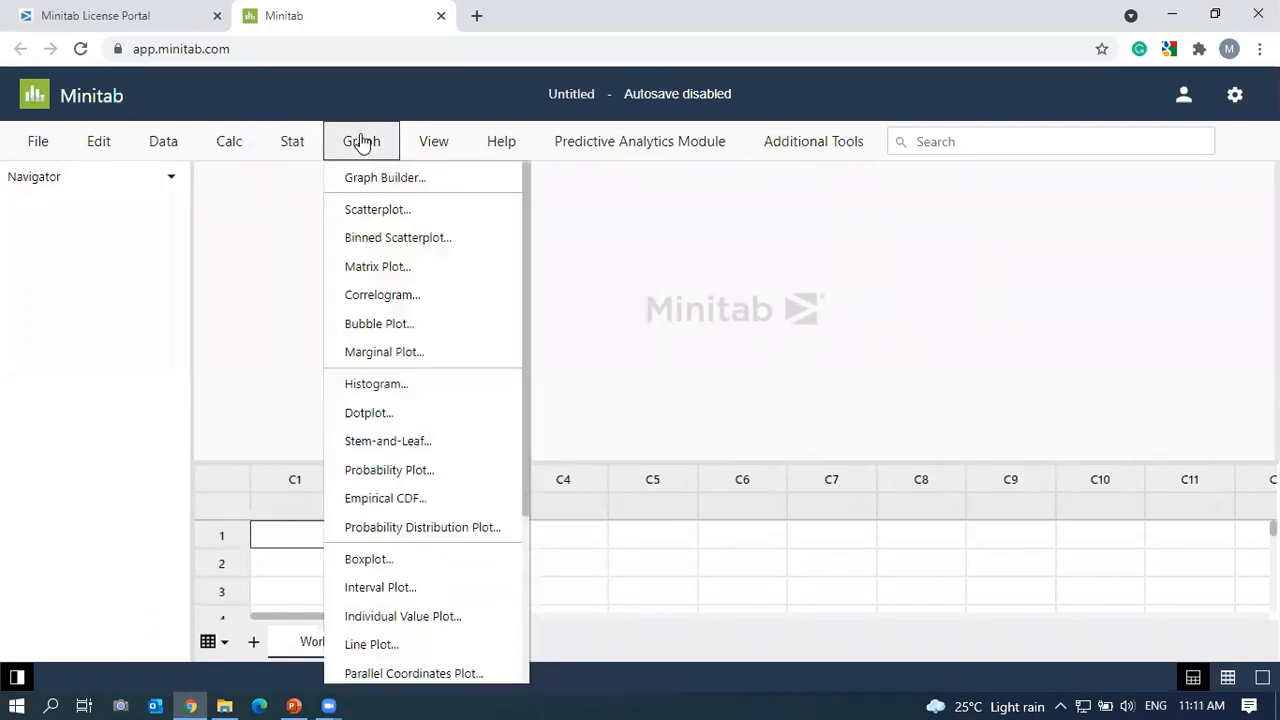
left_click(433, 144)
left_click(501, 144)
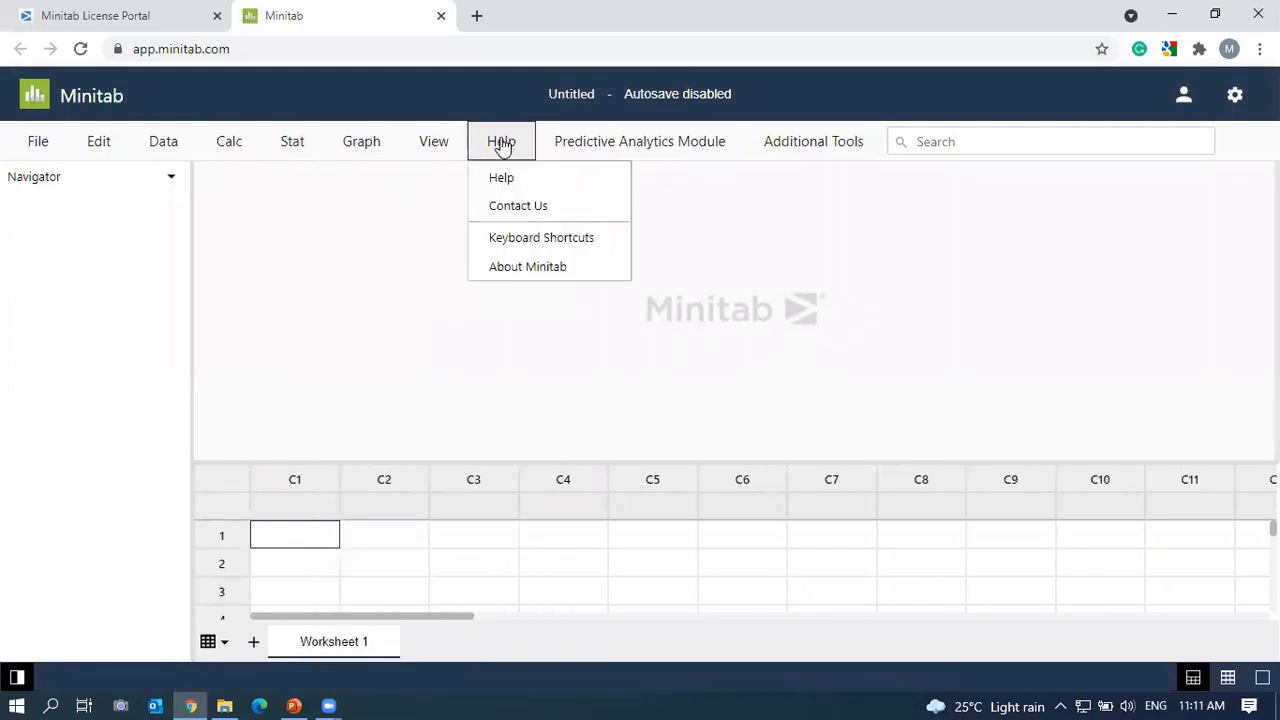
left_click(607, 145)
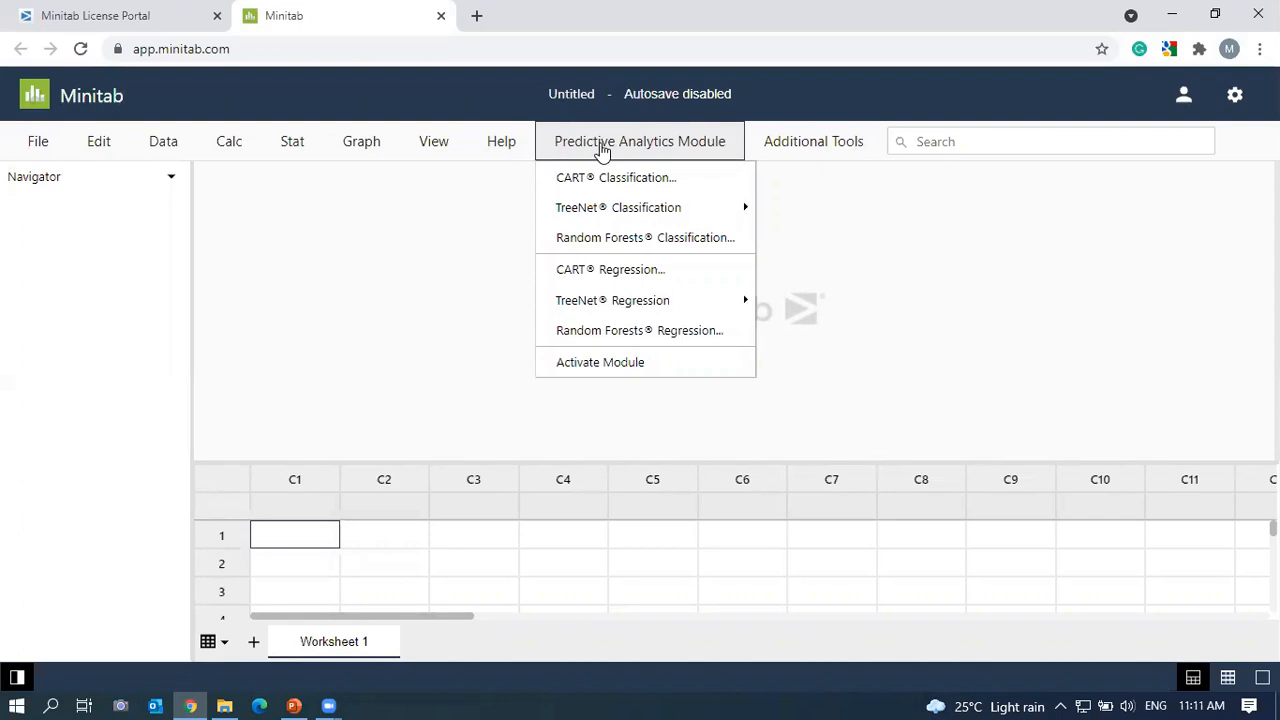
left_click(907, 241)
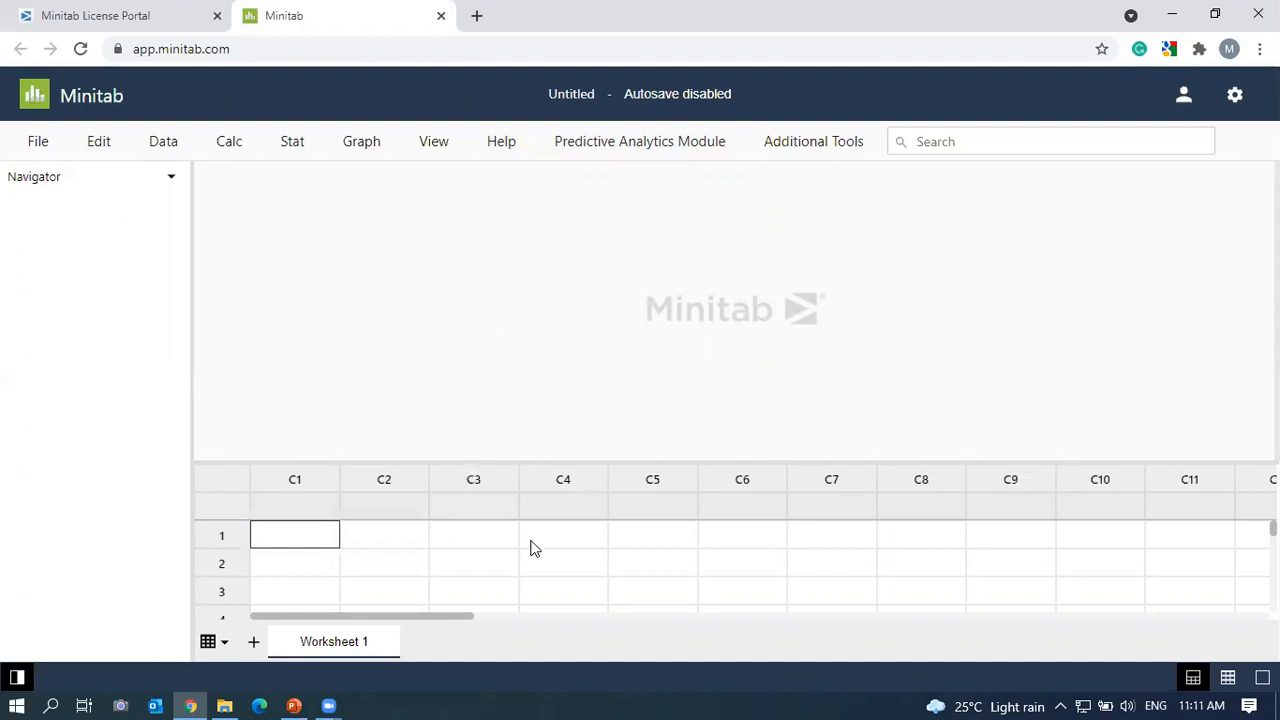
Switch the layout to show only the worksheet, followed by only the output.
left_click(1228, 678)
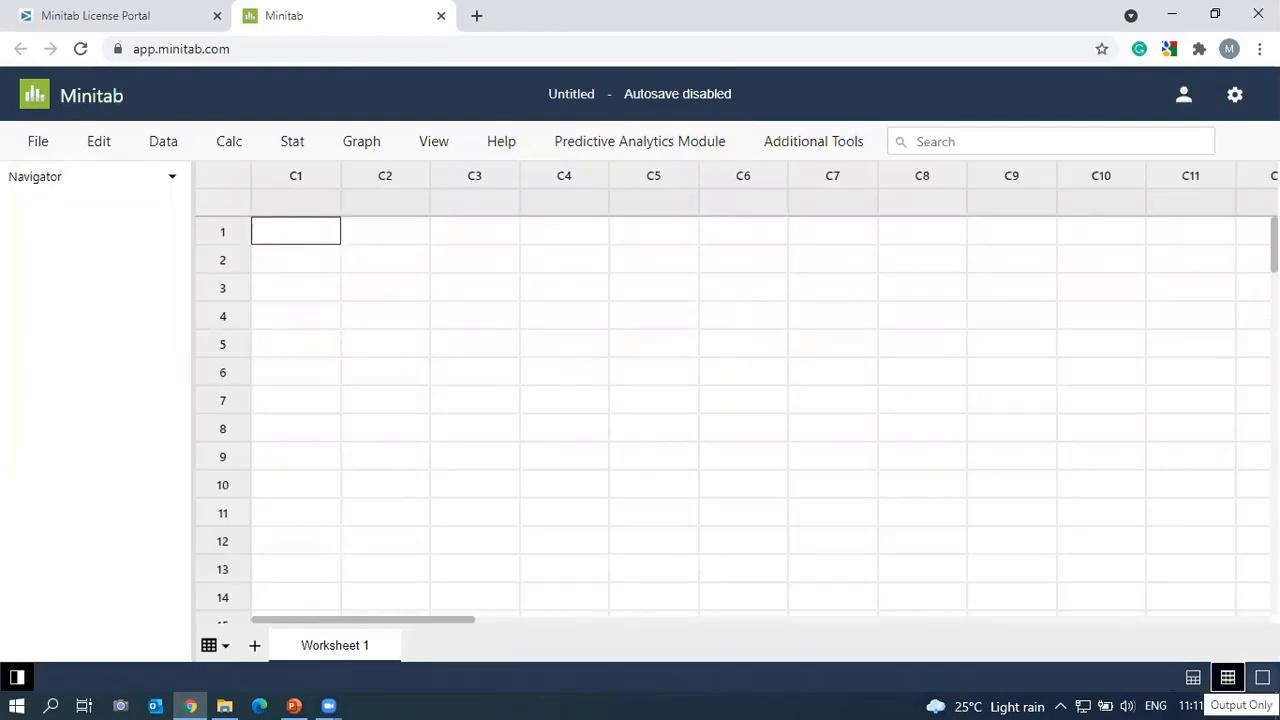
left_click(1262, 678)
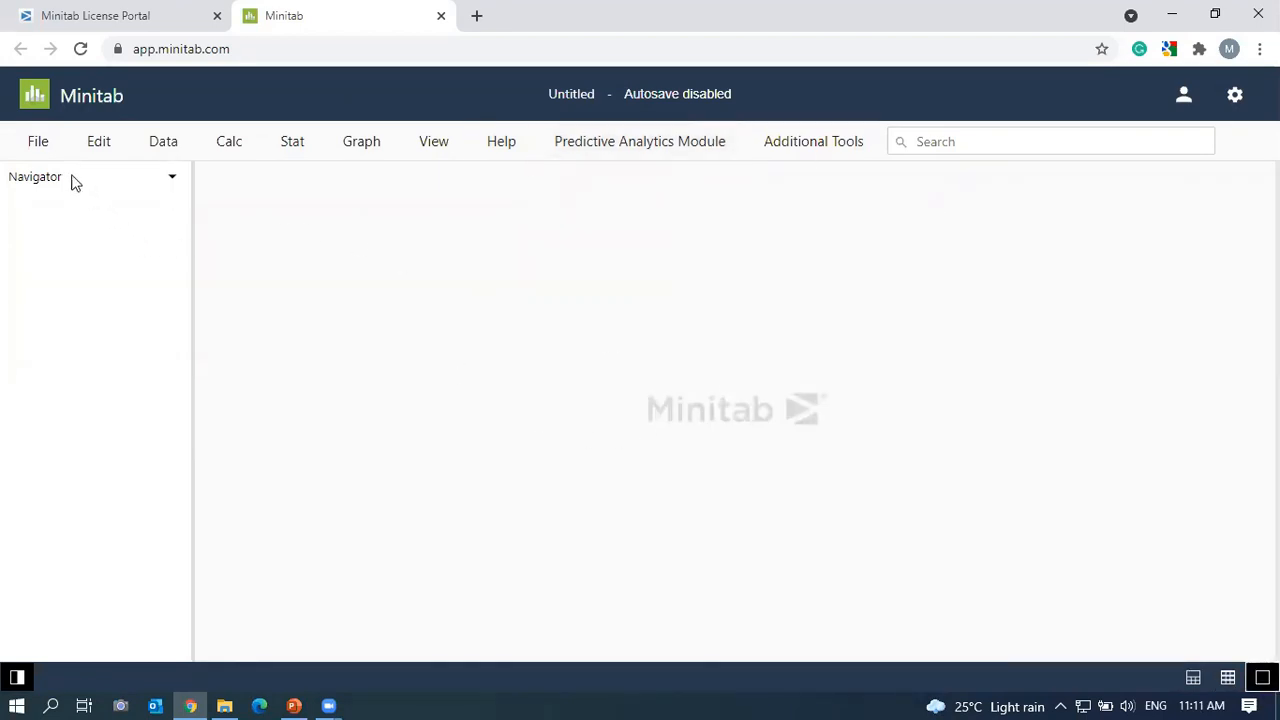
Open the worksheet Production.mwx from Google Drive and display it together with the output area.
left_click(39, 147)
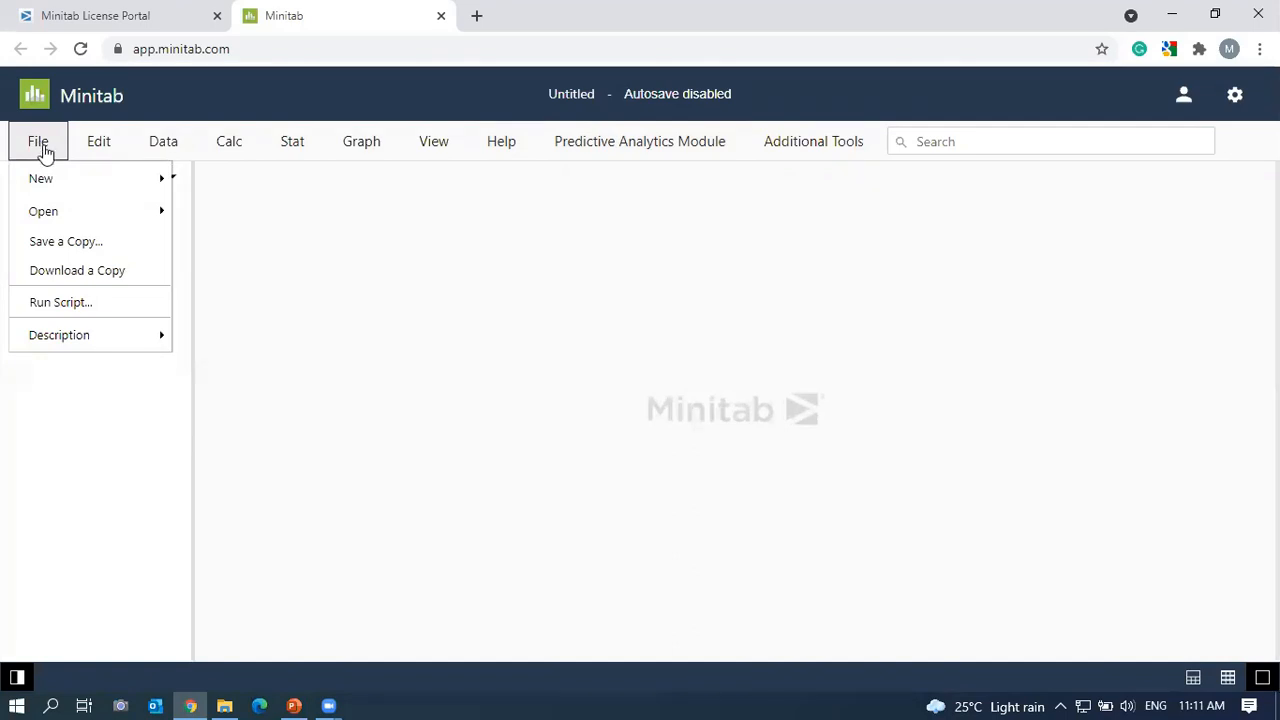
mouse_move(66, 220)
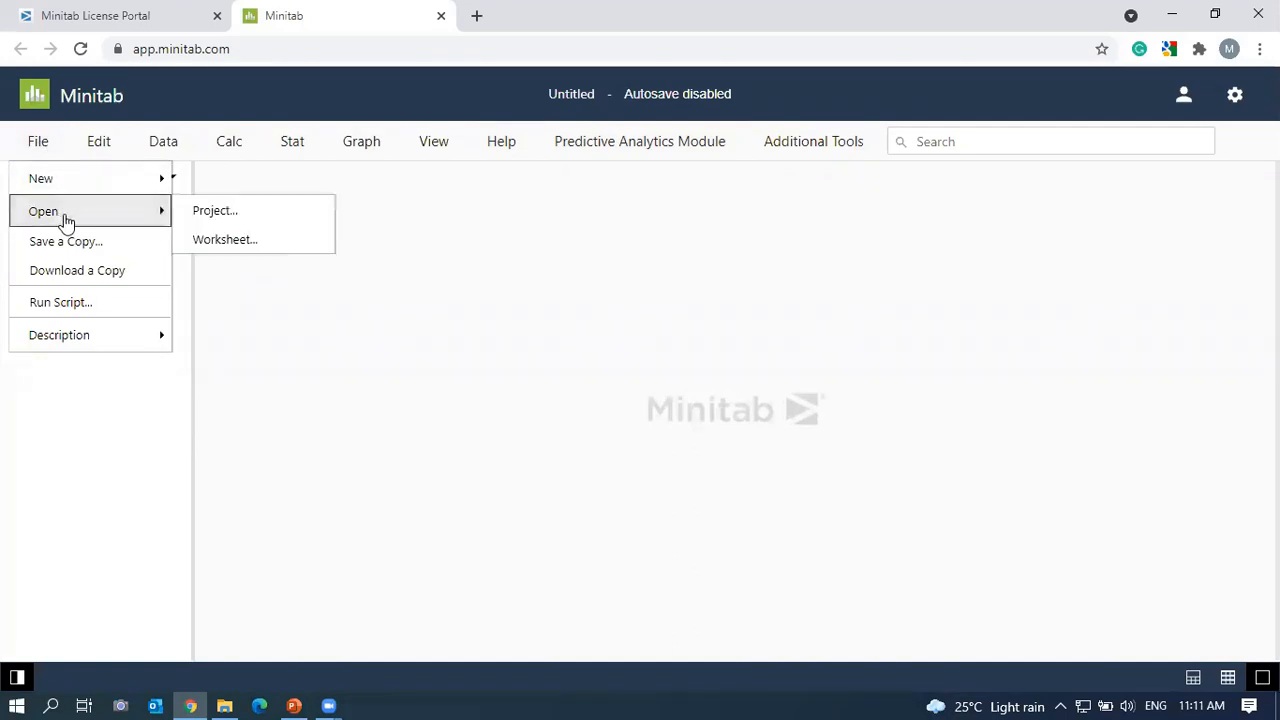
left_click(226, 240)
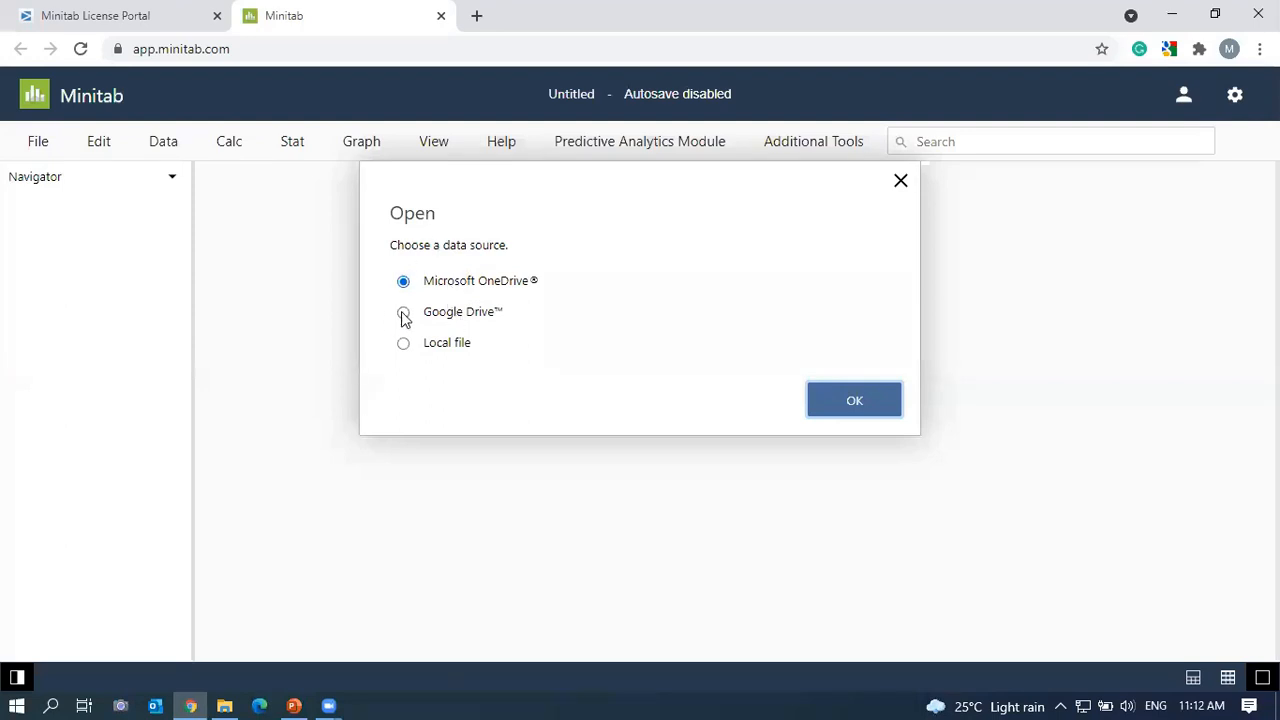
left_click(440, 318)
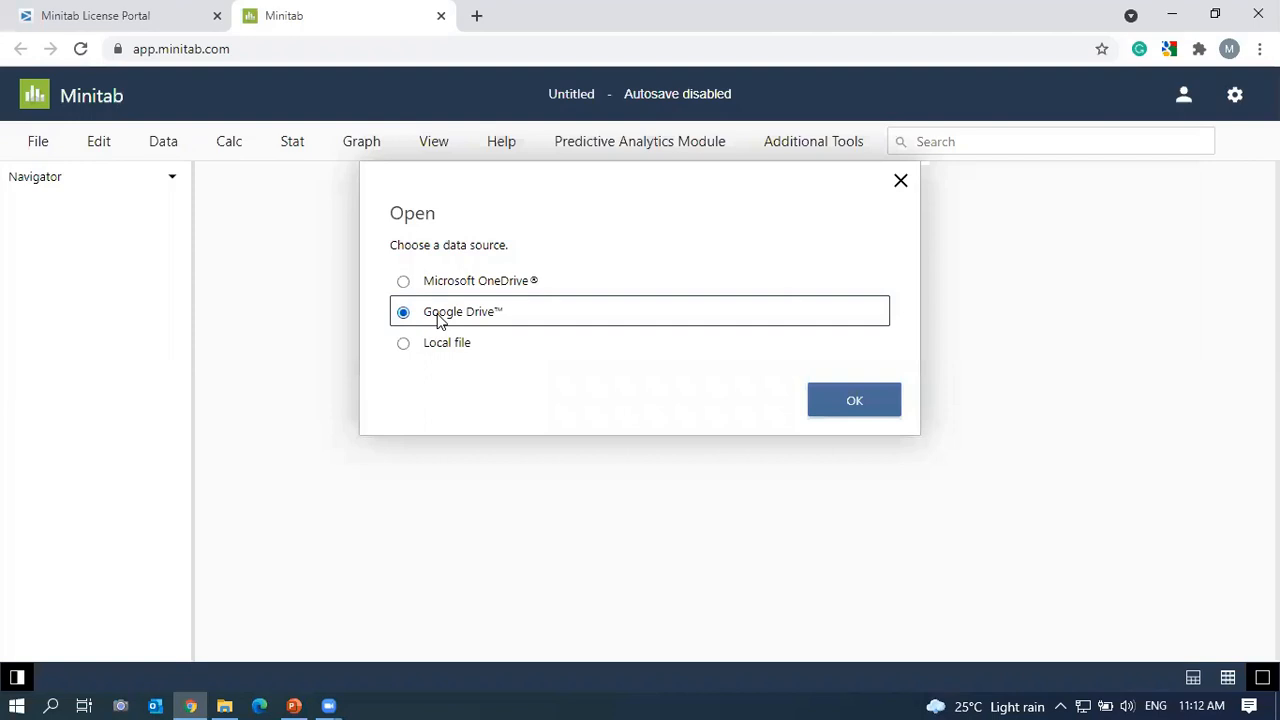
left_click(855, 401)
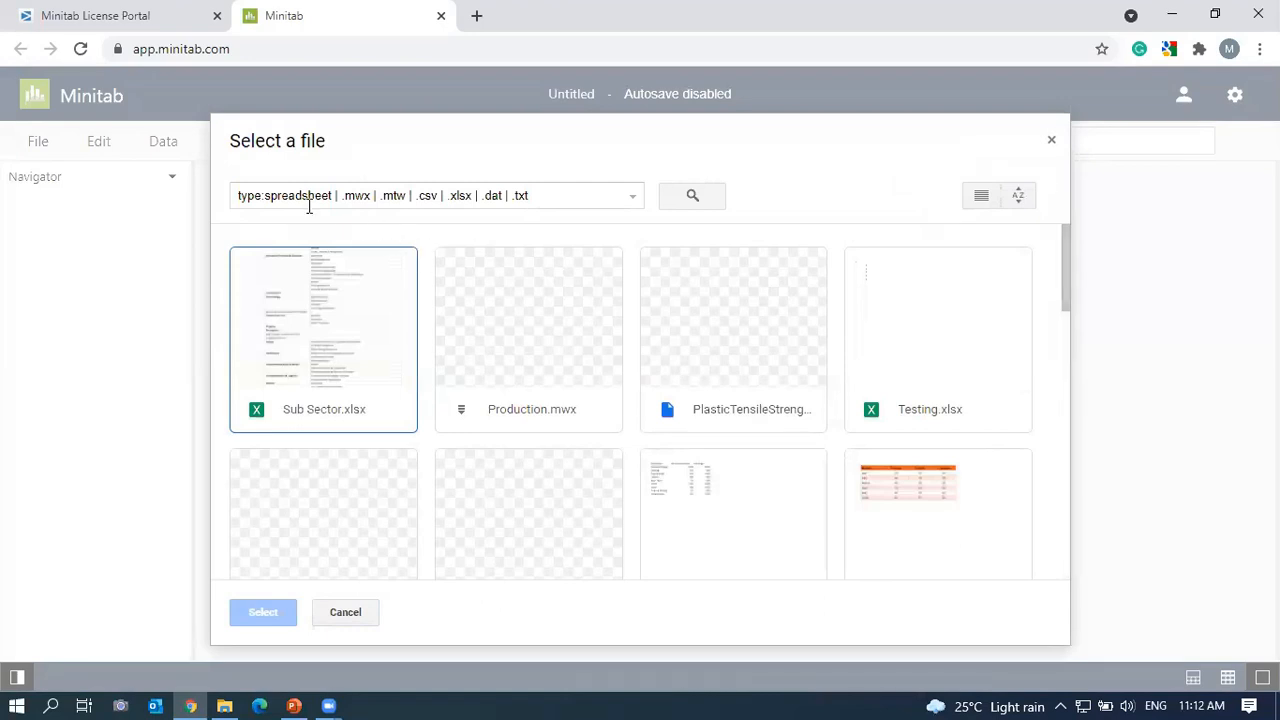
left_click(560, 326)
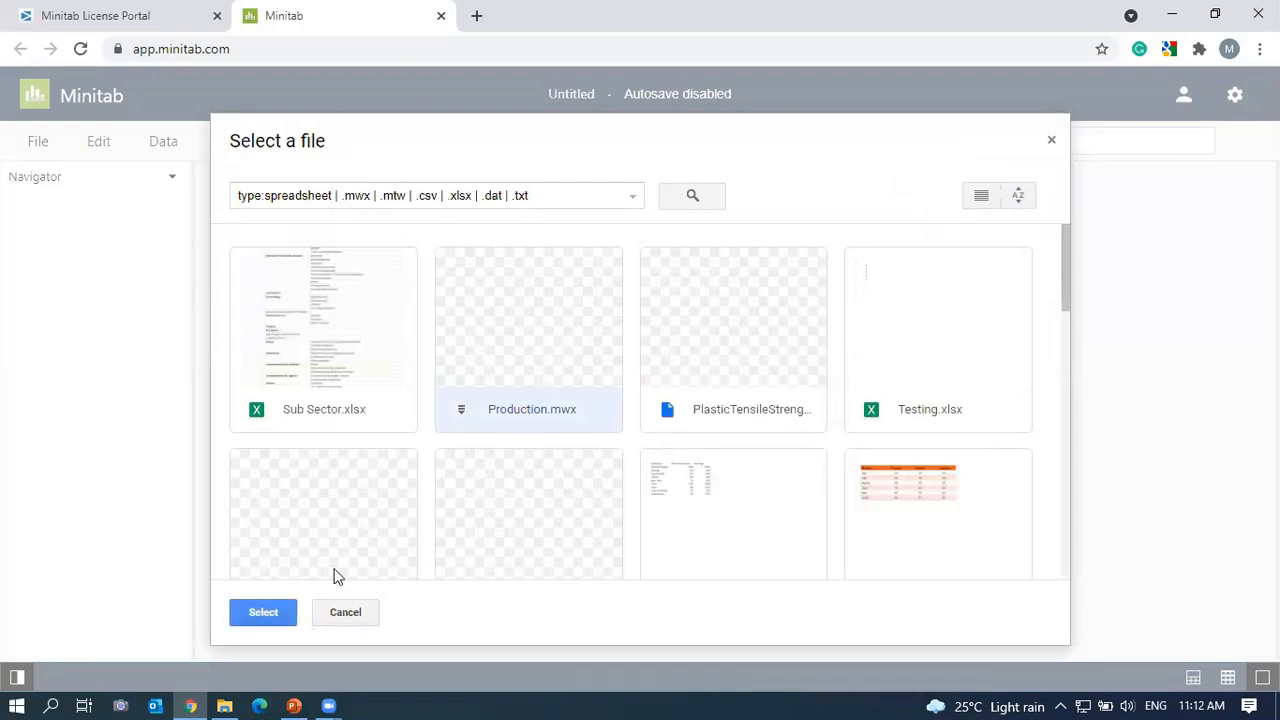
left_click(255, 615)
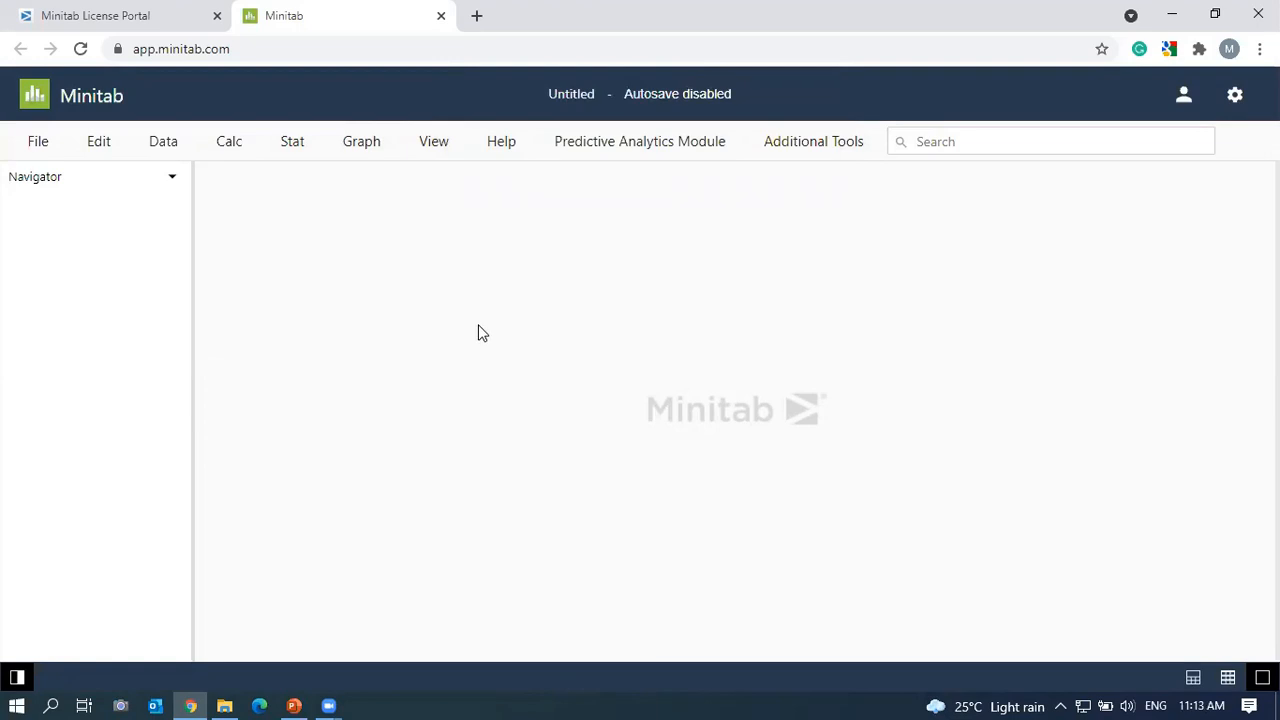
left_click(1193, 677)
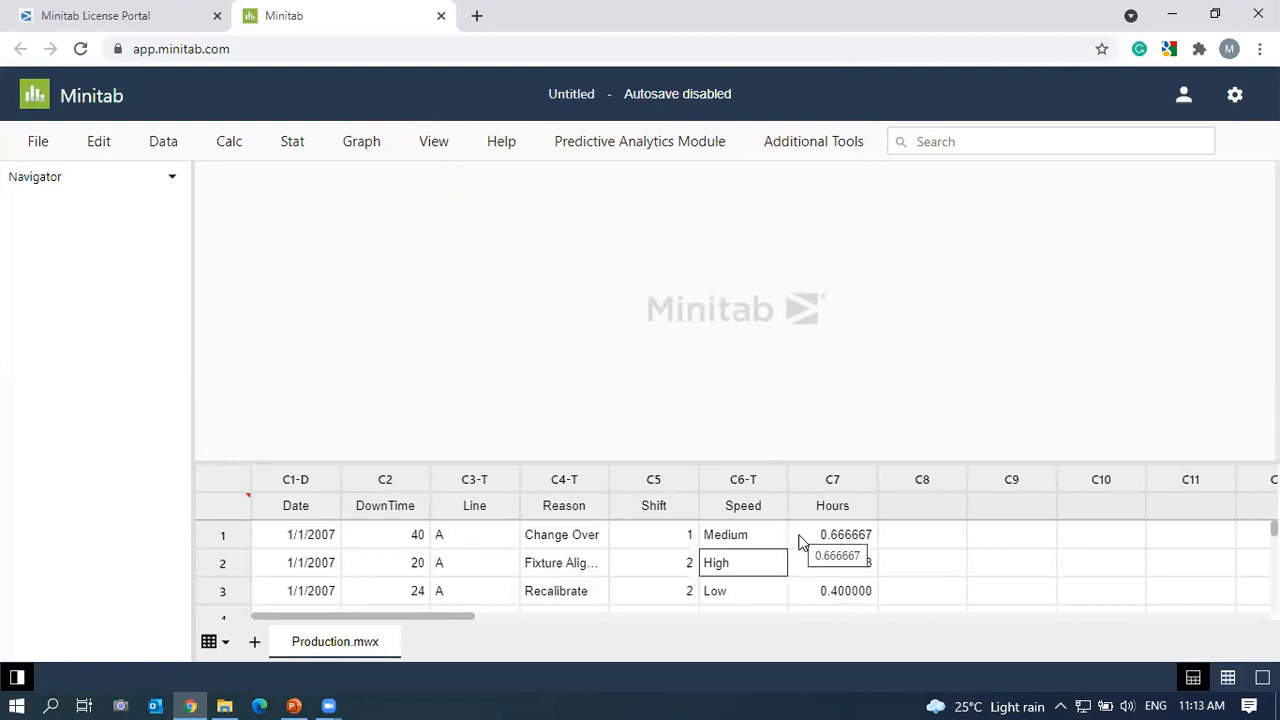
Enable autosave by saving the project as Untitled in the Minitab folder on Google Drive.
left_click(671, 93)
left_click(478, 411)
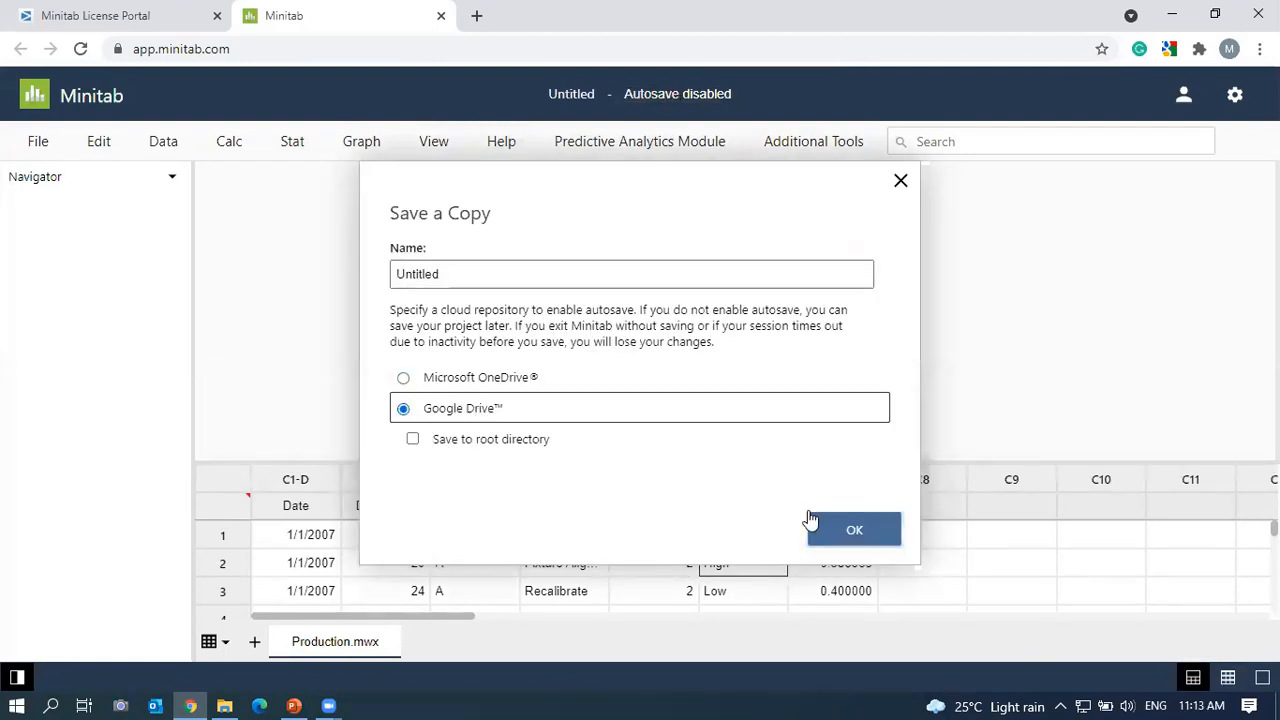
left_click(862, 533)
left_click(858, 531)
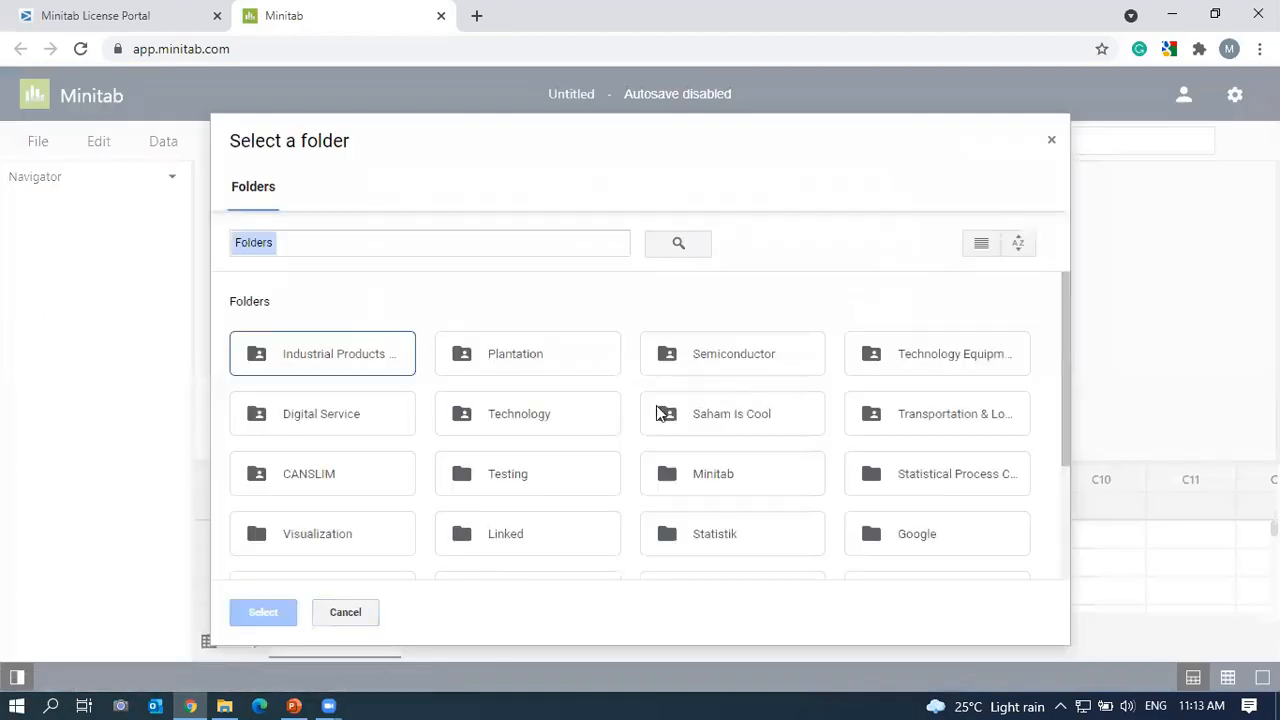
left_click(737, 474)
left_click(253, 613)
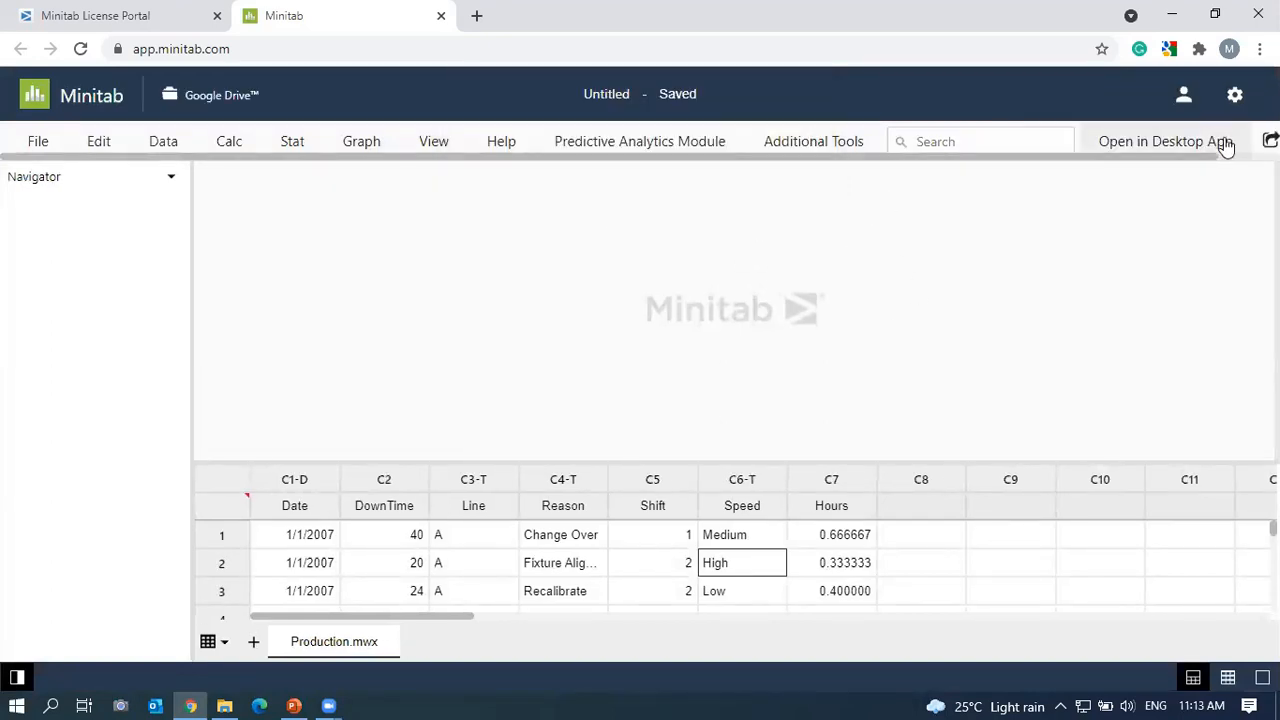
View the sharing and link options for the saved project and leave them without sharing.
left_click(1270, 141)
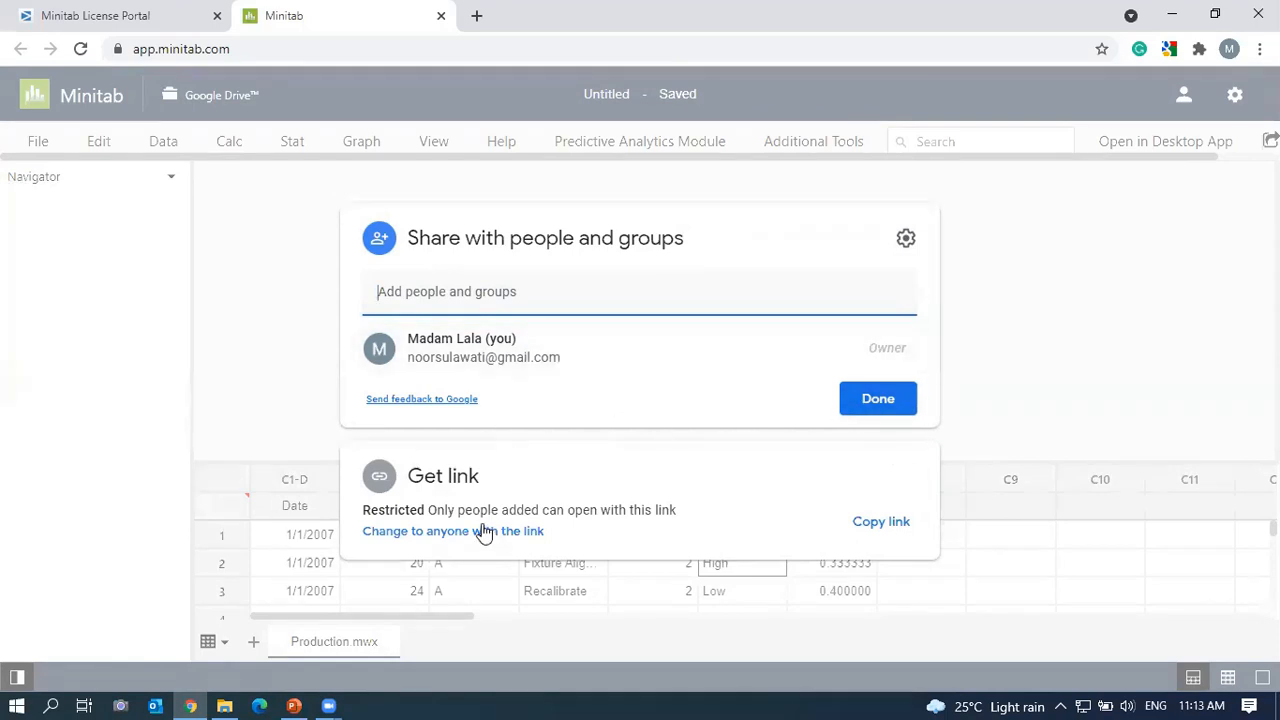
left_click(1009, 362)
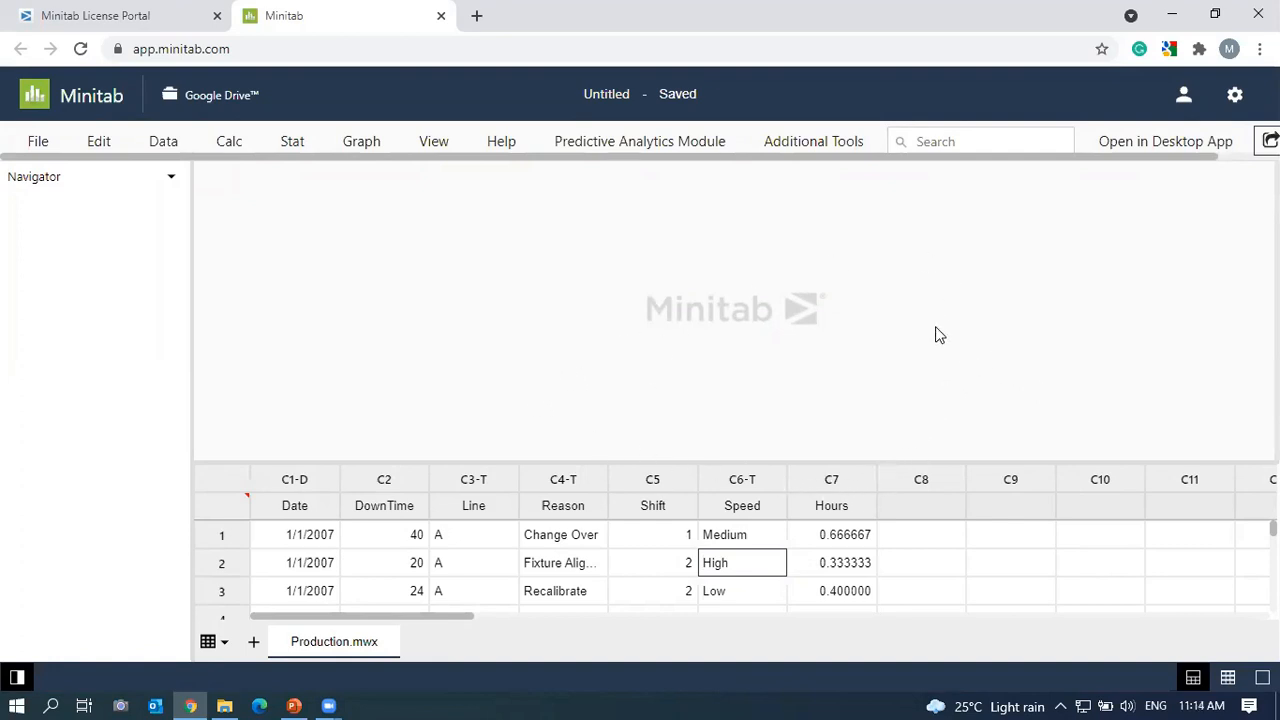
Select the Hours column and view the cell and column commands available for it.
left_click(820, 479)
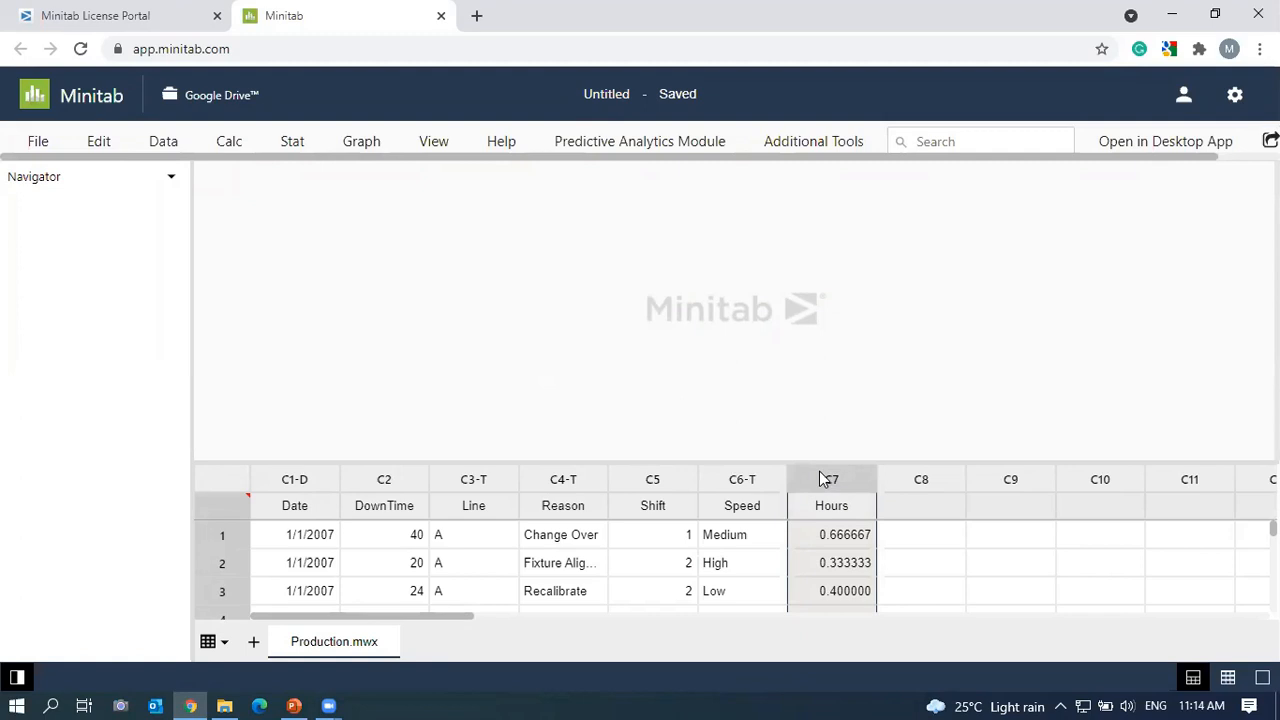
right_click(820, 477)
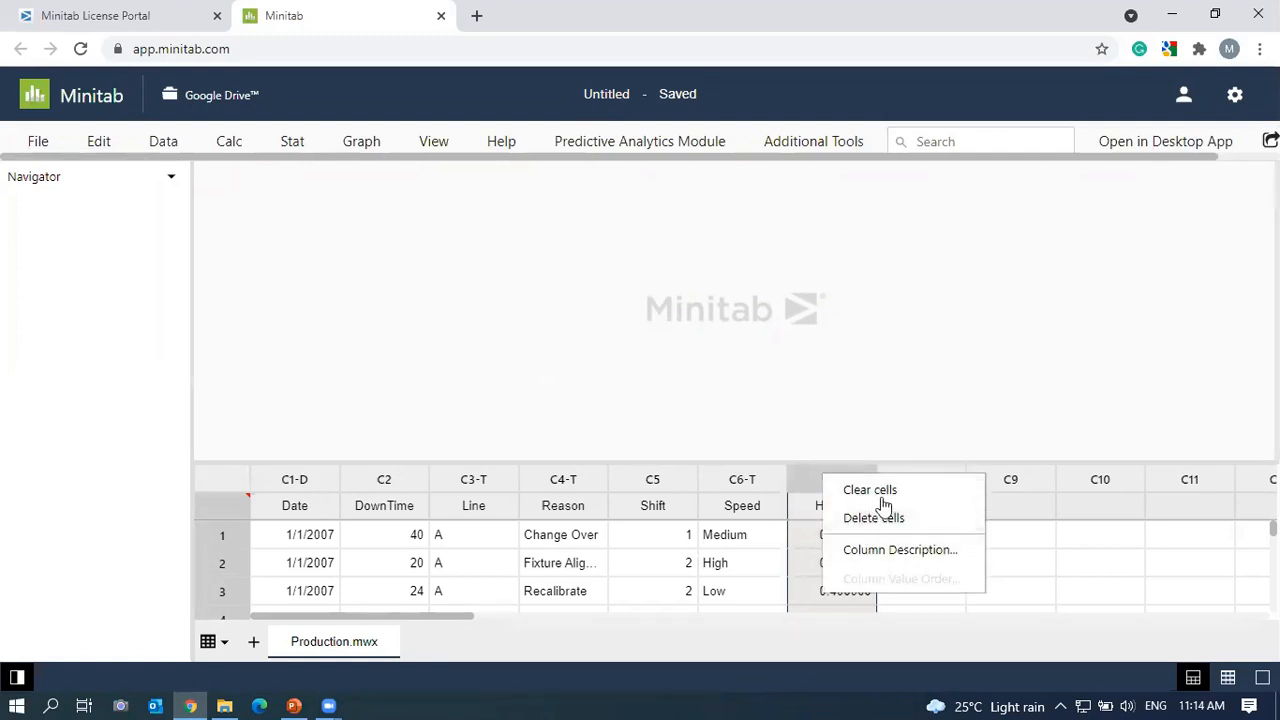
left_click(920, 339)
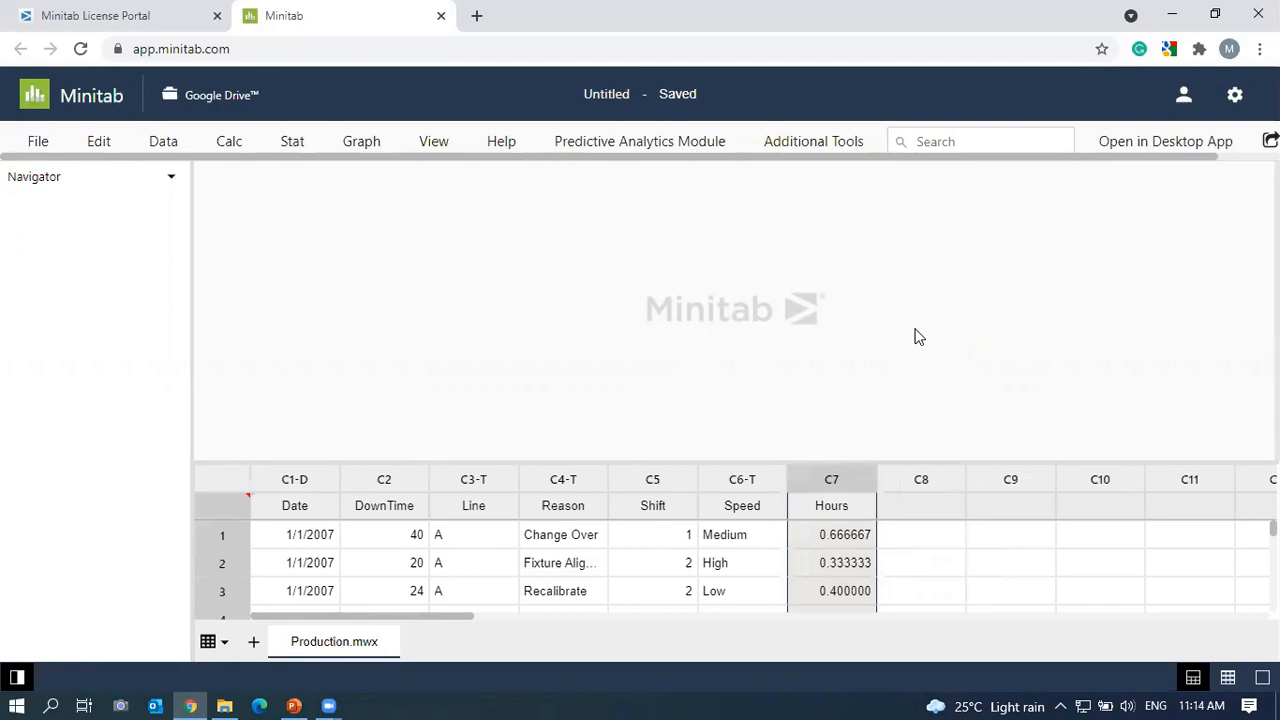
Switch to PowerPoint and view slide 14 on importing data by opening a file in the web apps.
left_click(295, 702)
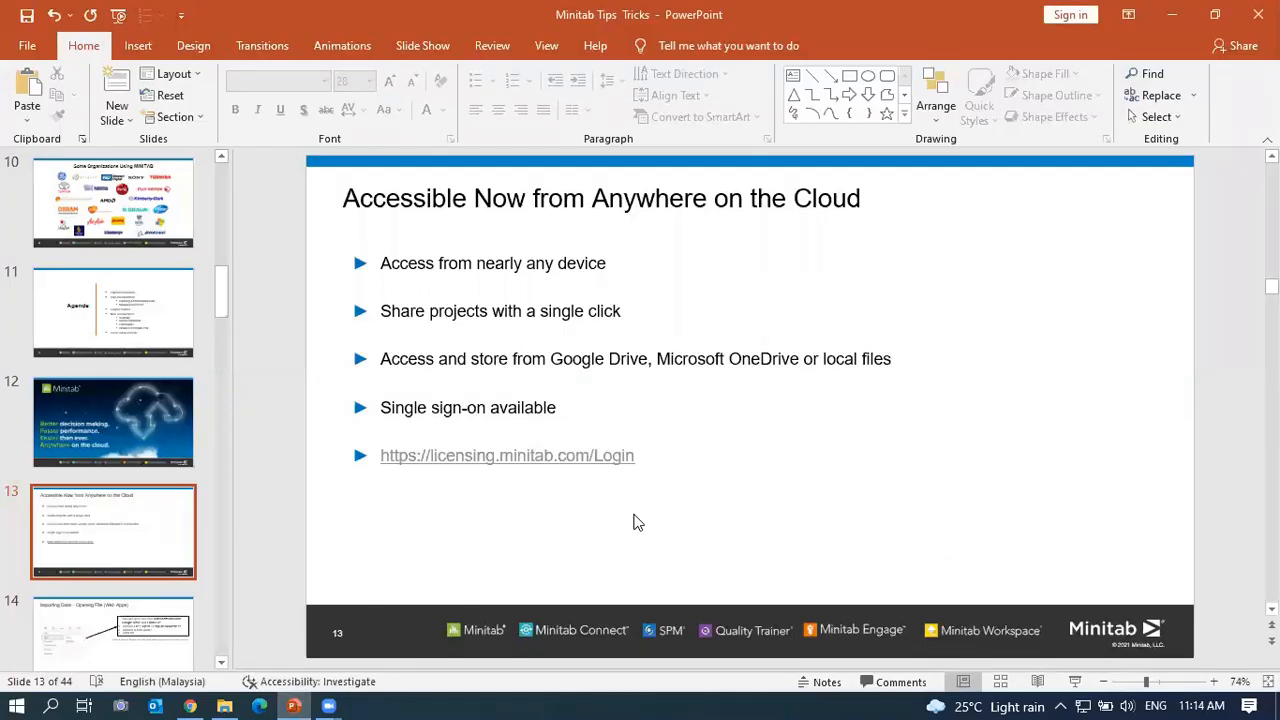
scroll(637, 521, "down", 2)
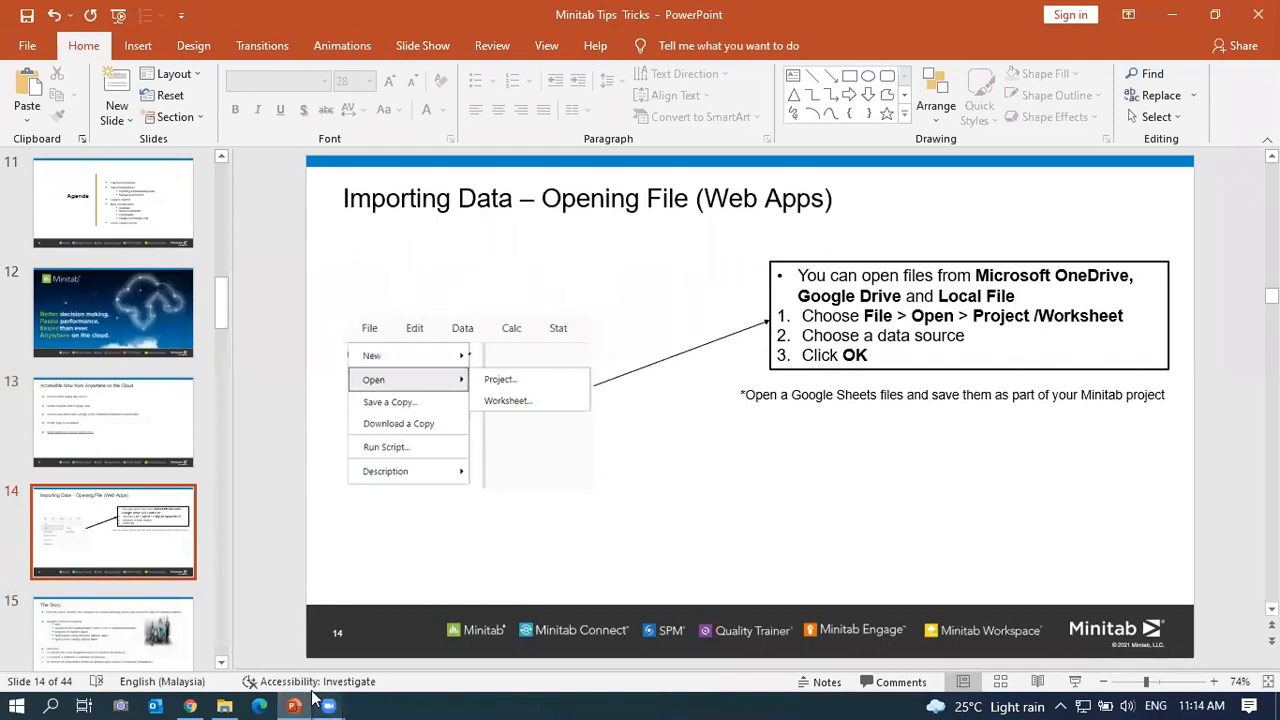
Switch to the Minitab web app, view the data sources offered for opening a worksheet, cancel, and return to PowerPoint.
left_click(191, 704)
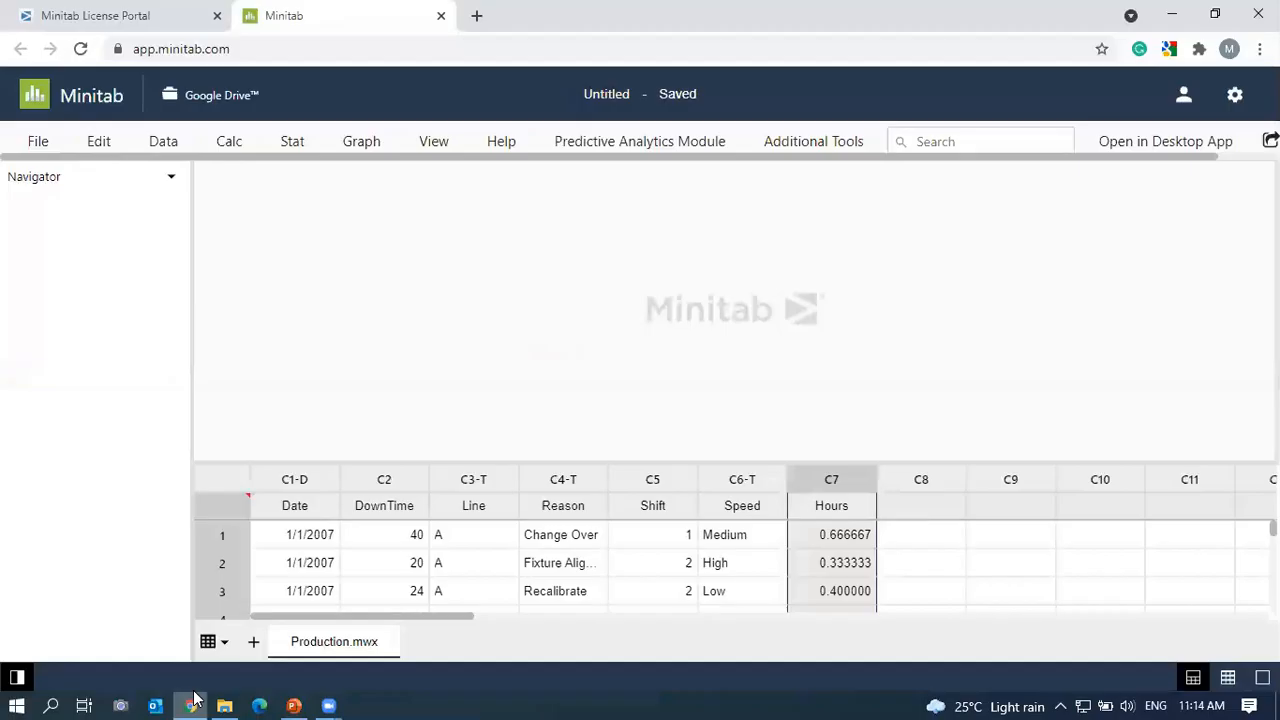
left_click(36, 144)
left_click(40, 211)
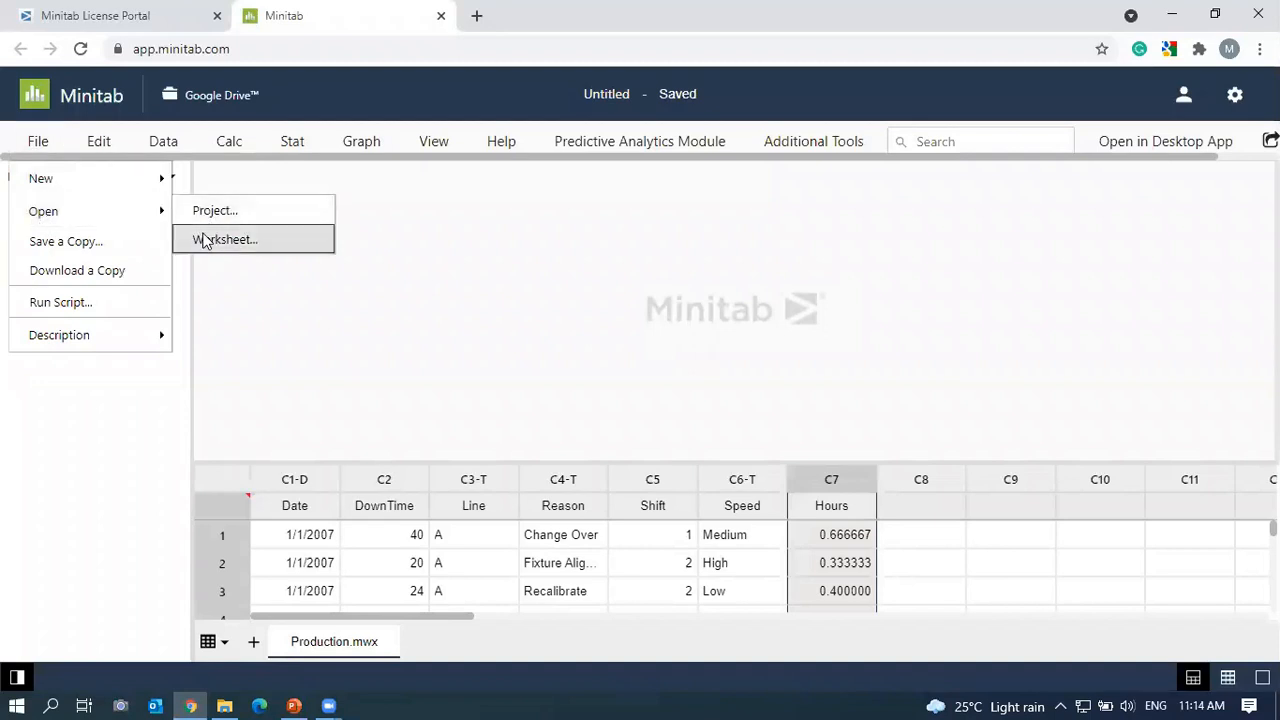
left_click(205, 240)
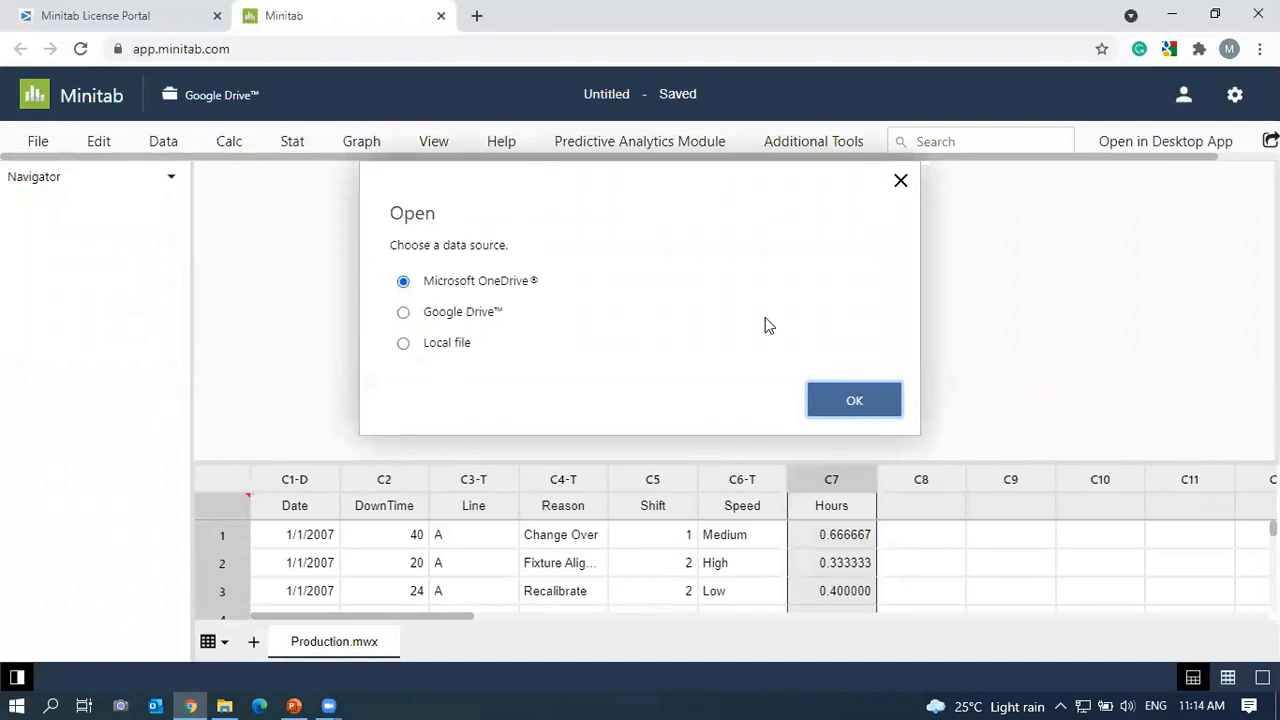
left_click(900, 183)
left_click(294, 705)
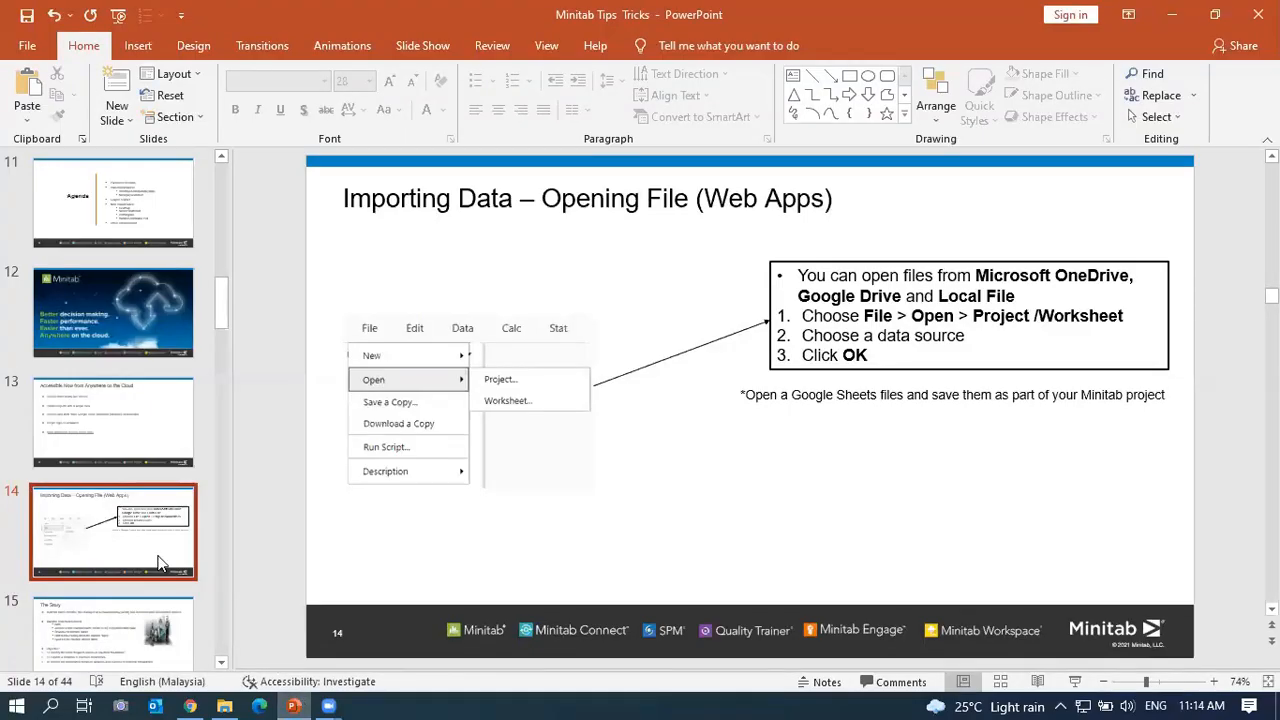
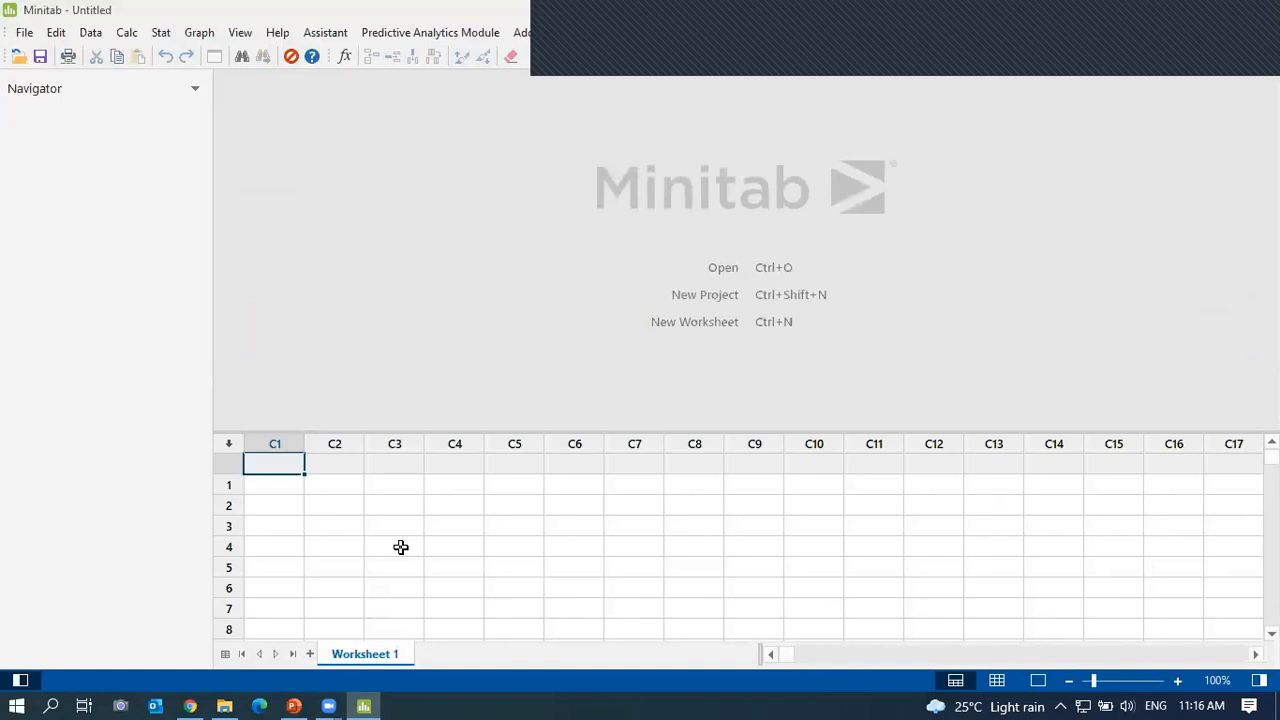
Open the Excel file Production_2007 from the Minitab folder in Documents.
left_click(25, 33)
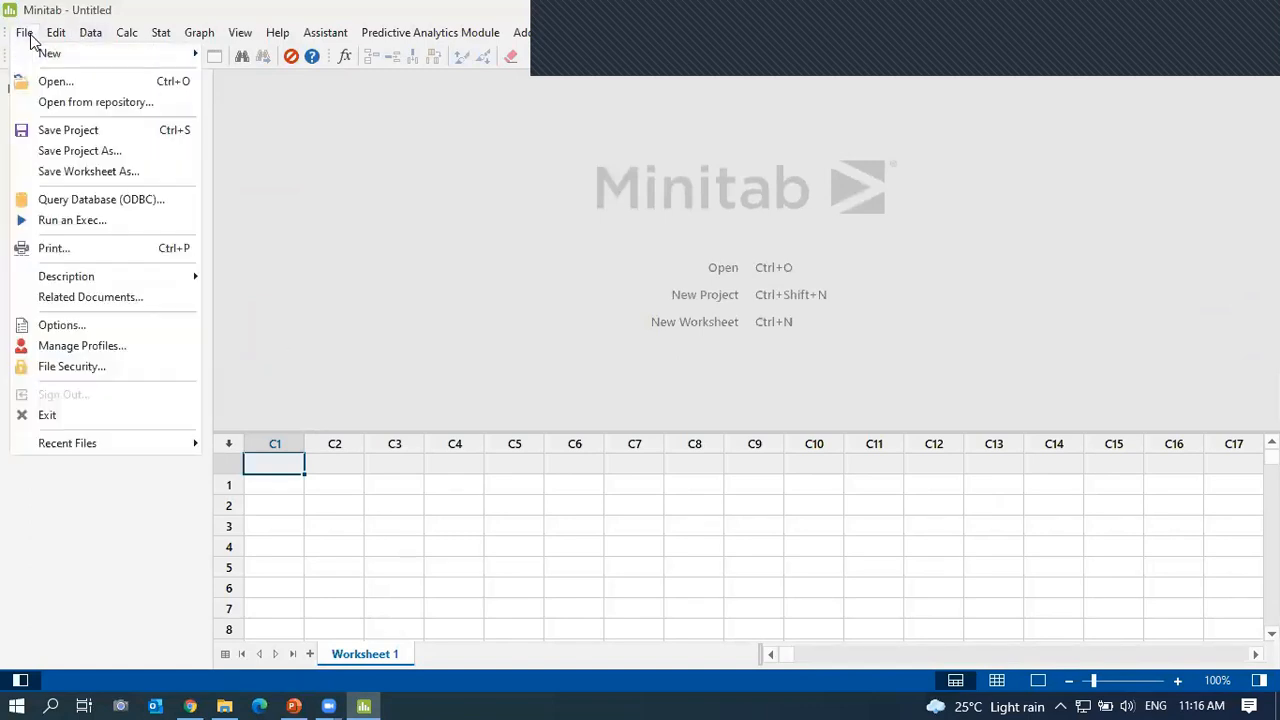
left_click(62, 84)
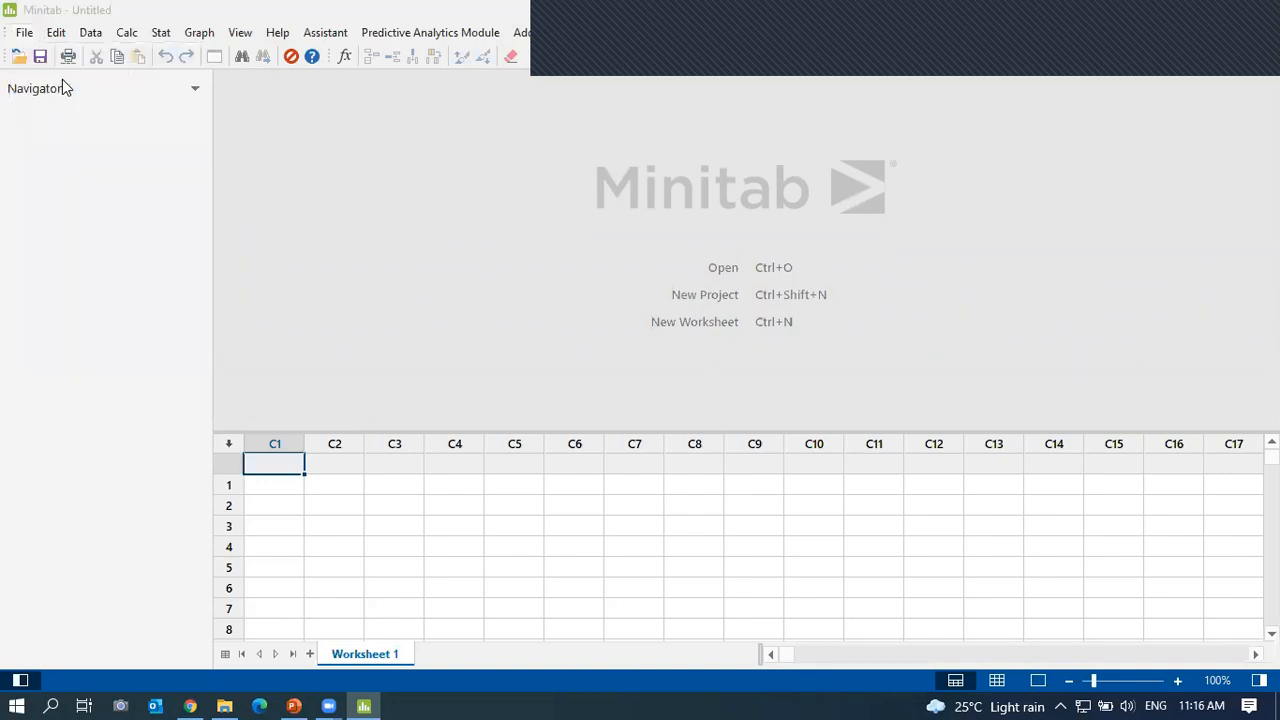
scroll(640, 367, "down", 4)
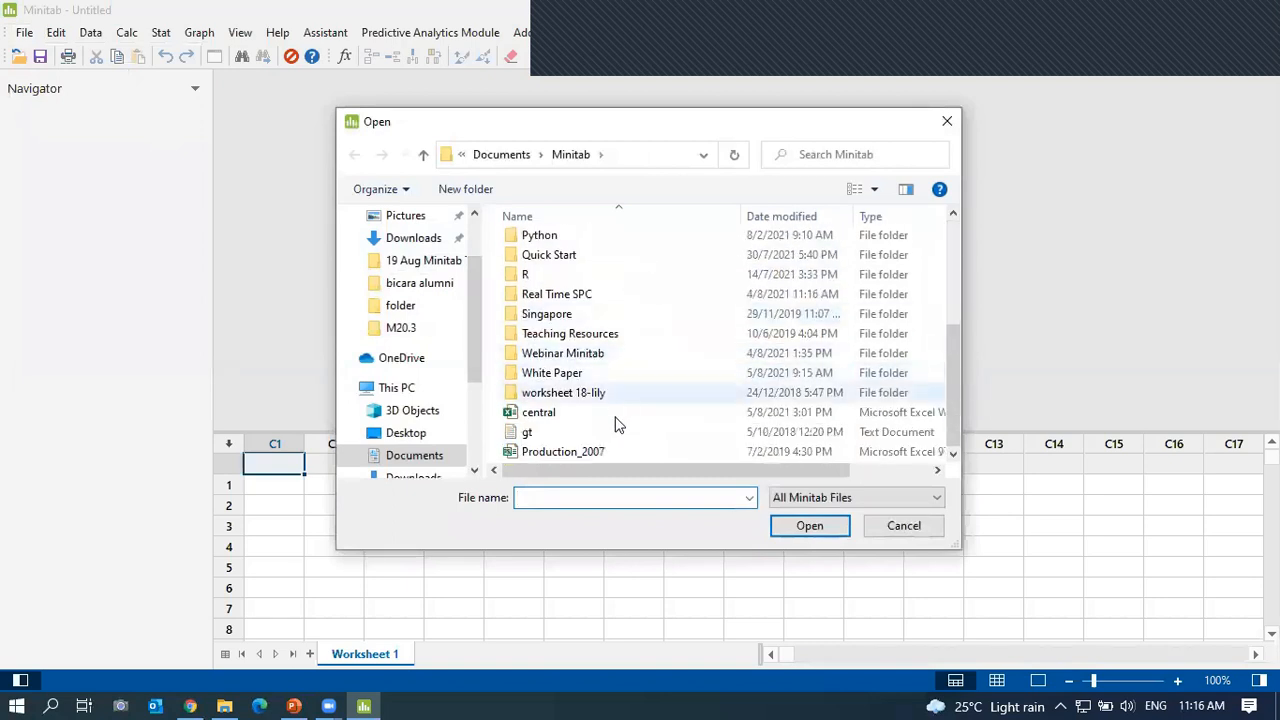
left_click(590, 452)
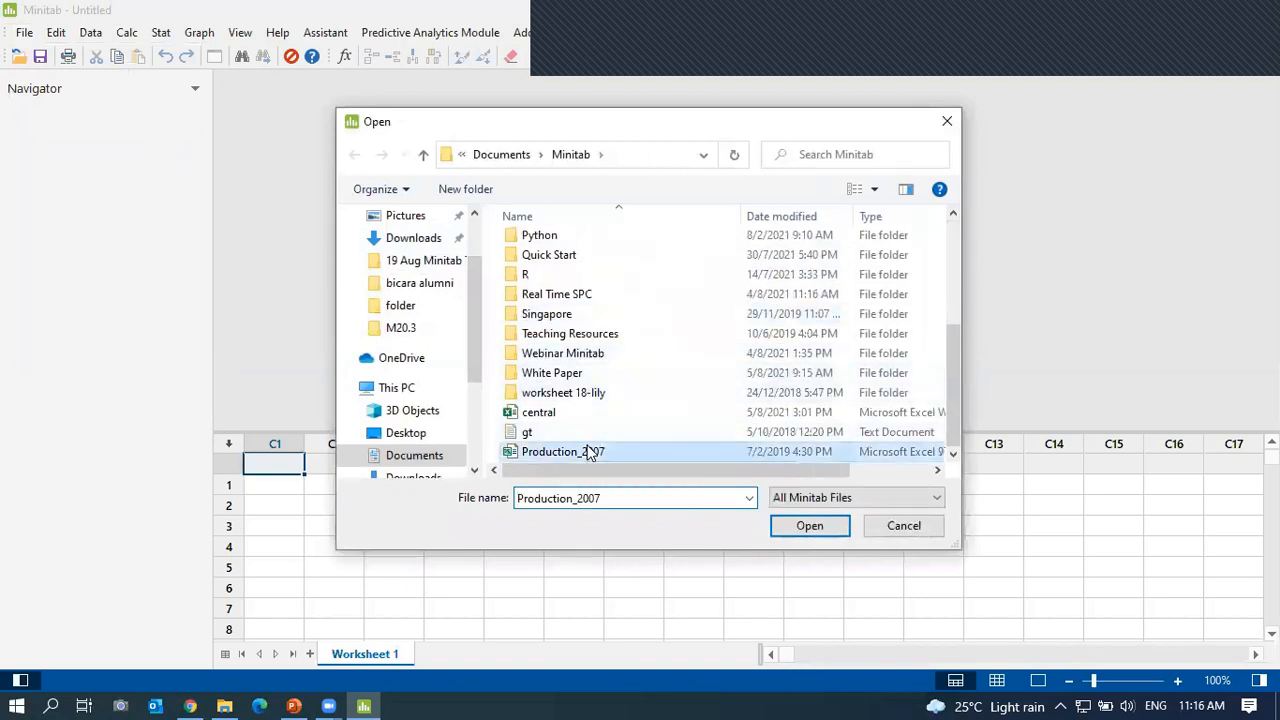
left_click(786, 532)
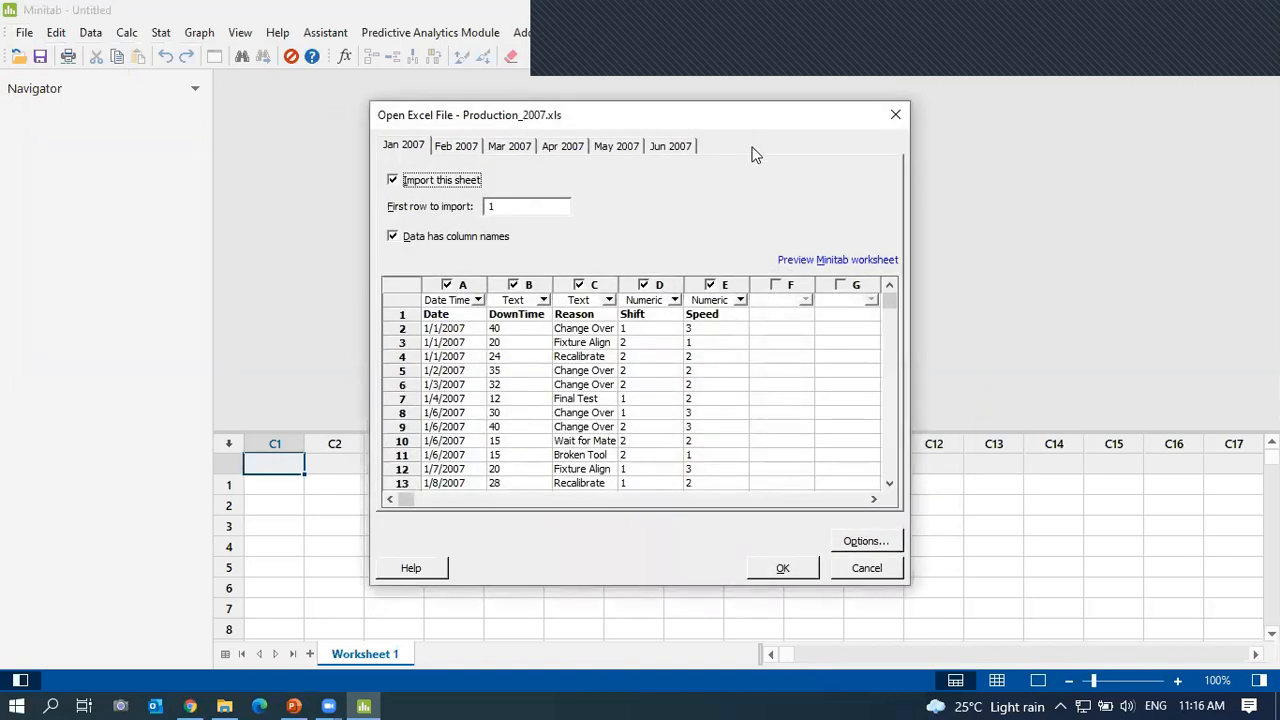
Look through the monthly sheets from Jan 2007 to Jun 2007 in the Excel import dialog and return to Jan 2007.
left_click(393, 148)
left_click(462, 148)
left_click(513, 145)
left_click(561, 147)
left_click(612, 147)
left_click(680, 147)
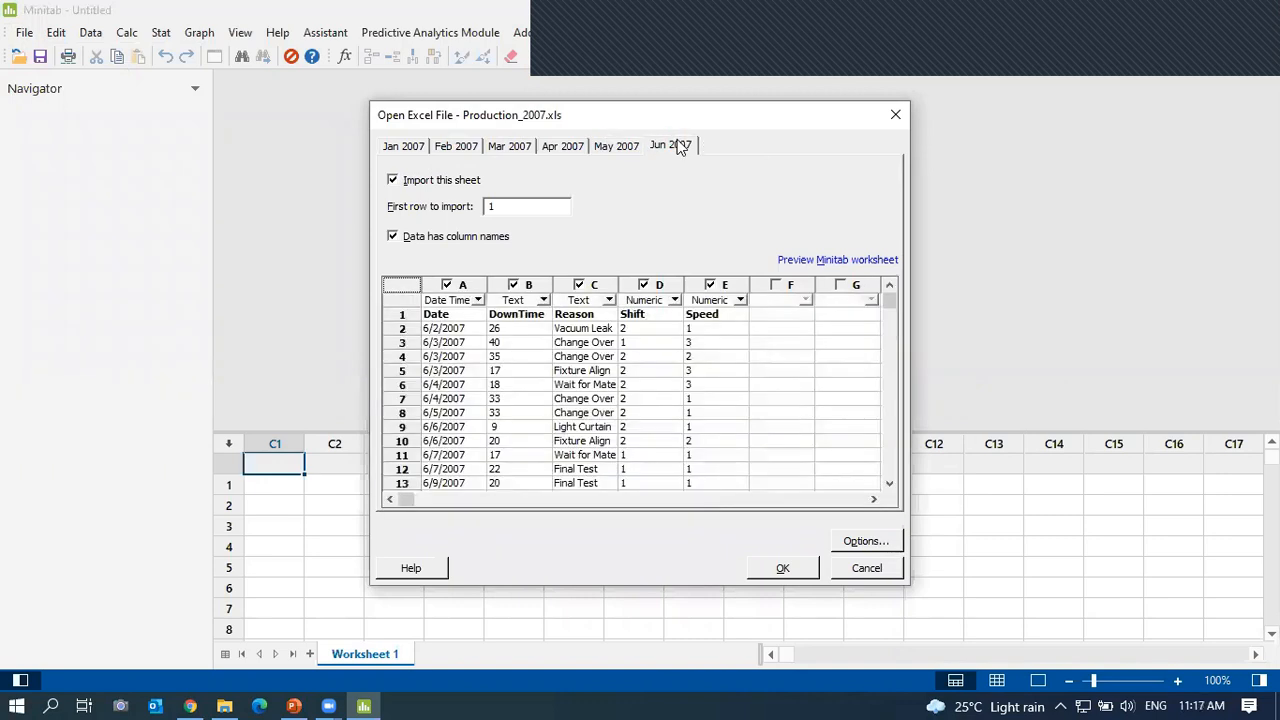
left_click(404, 150)
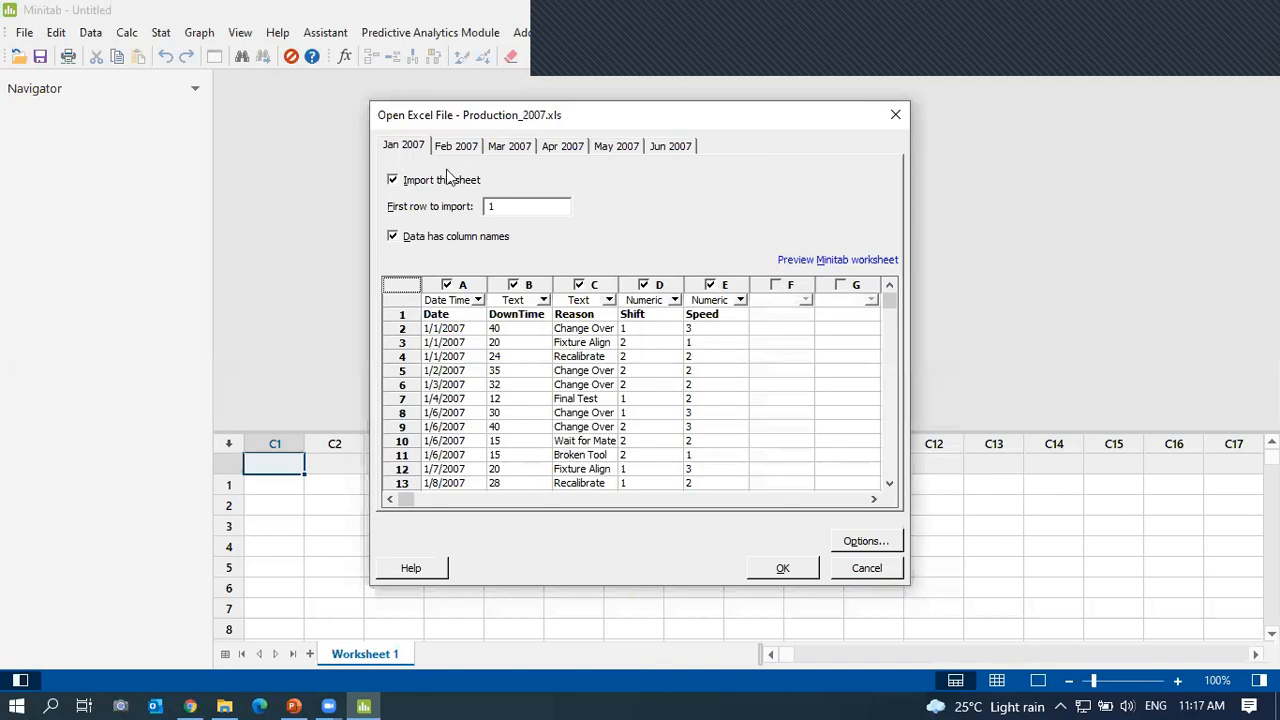
Toggle the import of the Jan 2007 sheet off and on again, and preview it as a Minitab worksheet.
left_click(392, 182)
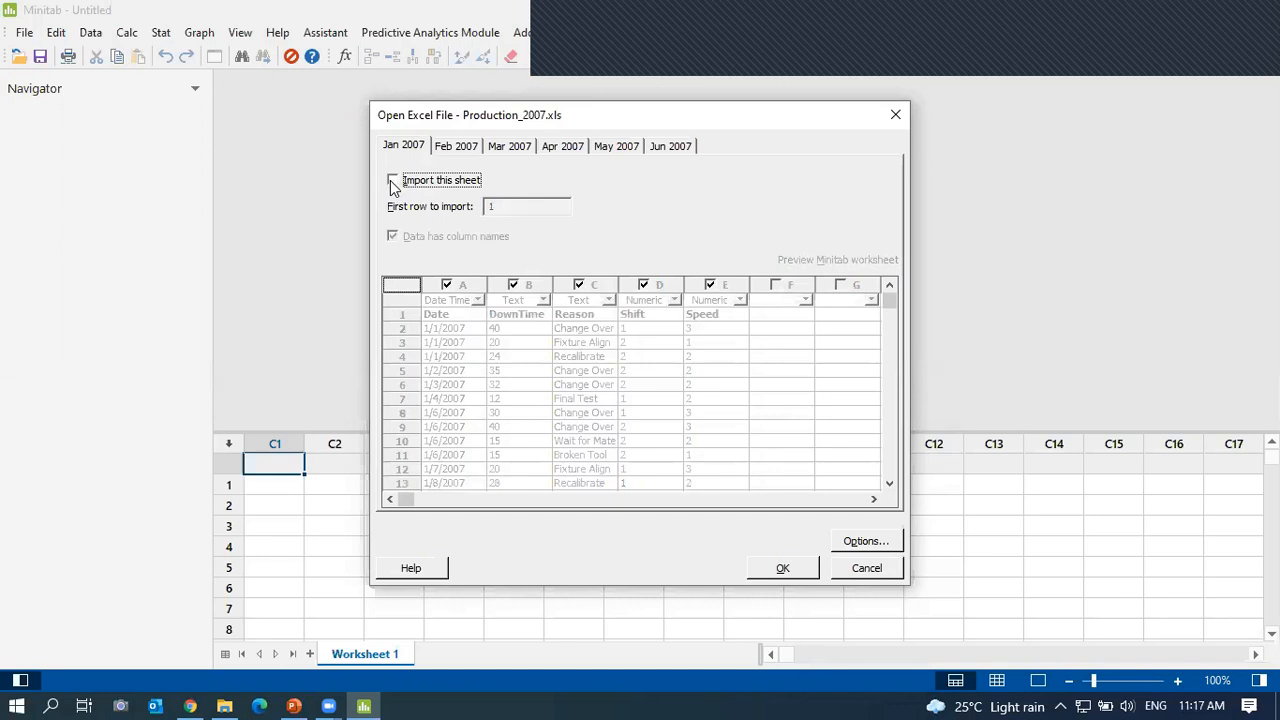
left_click(392, 182)
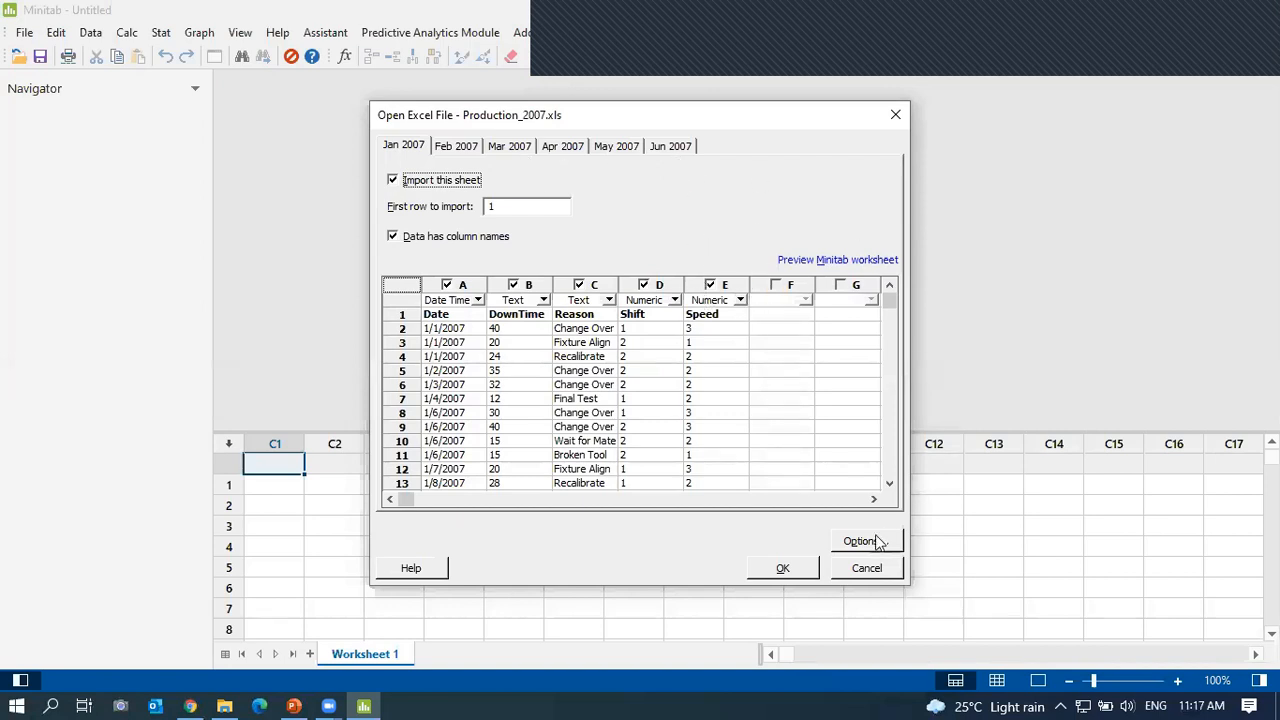
left_click(809, 264)
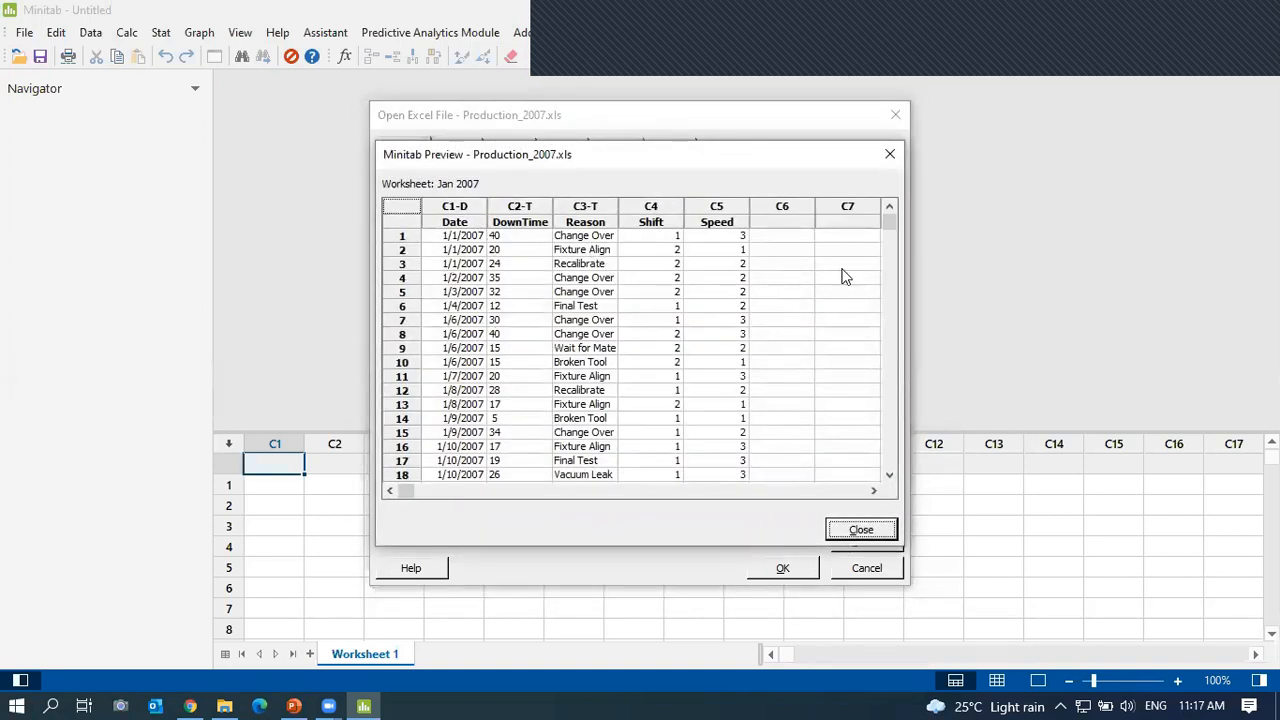
left_click(888, 156)
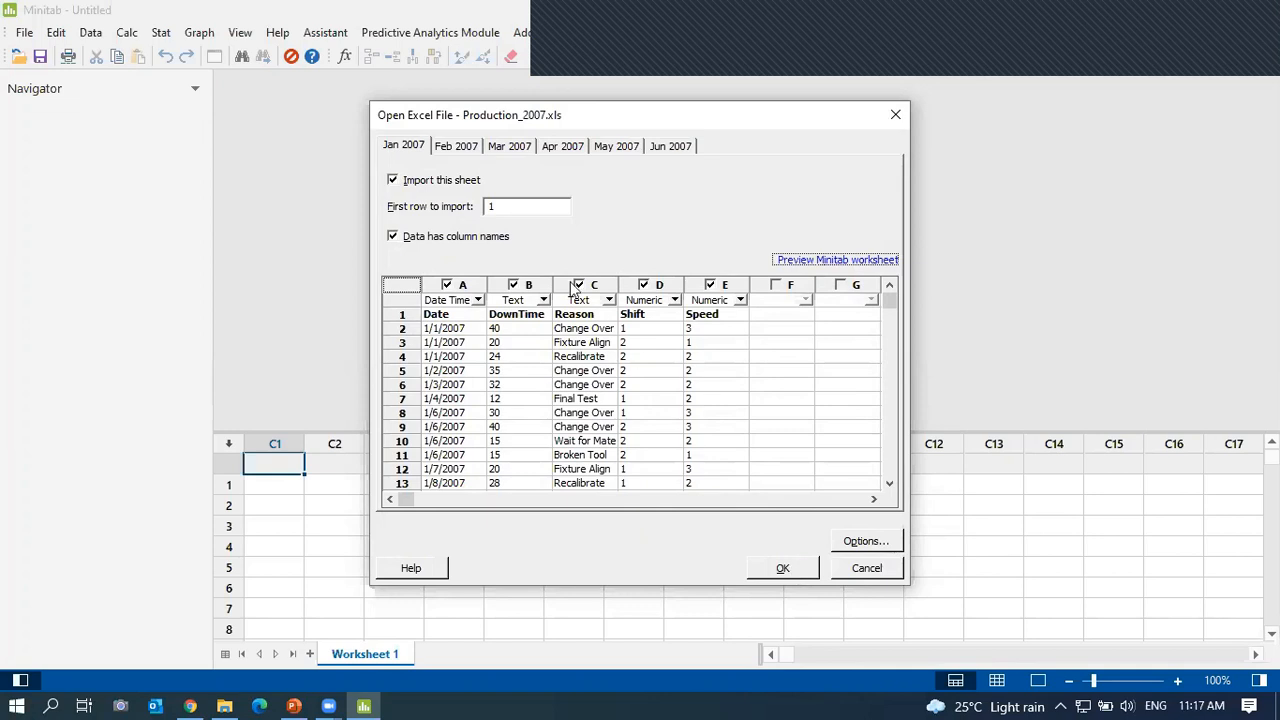
Keep the Feb 2007 sheet included and import all six monthly sheets of Production_2007.xls.
left_click(458, 148)
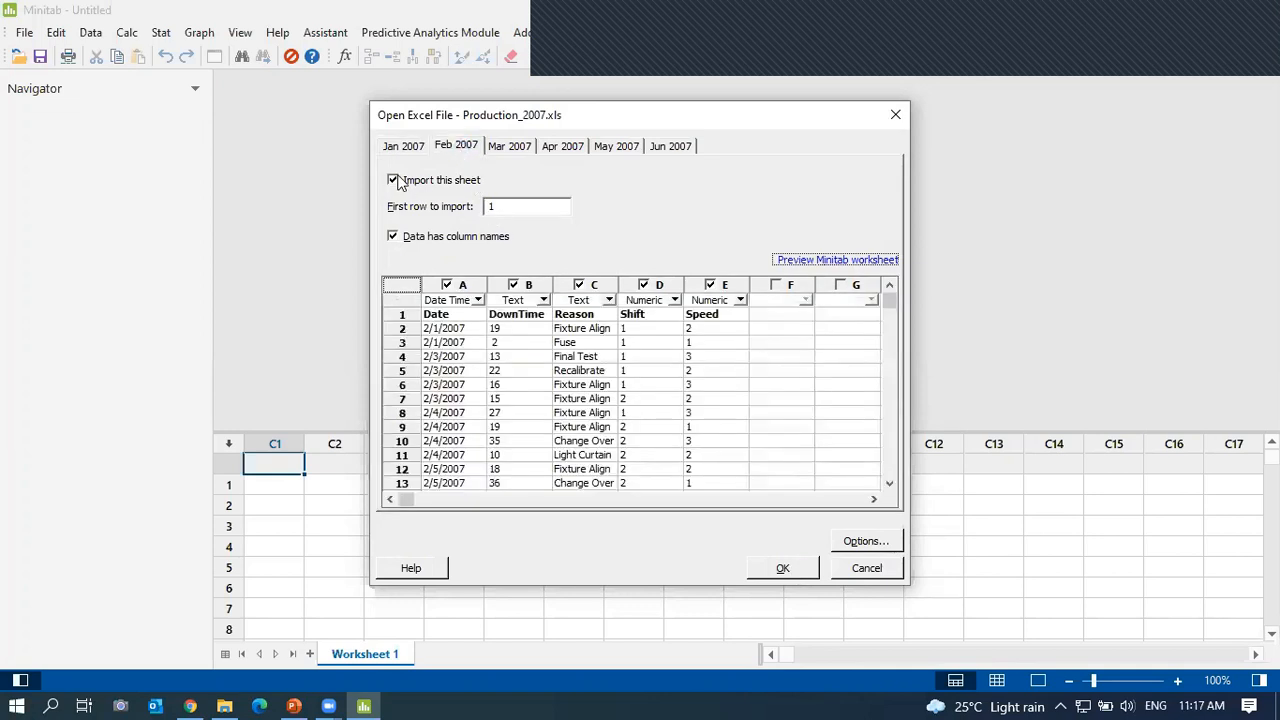
left_click(397, 181)
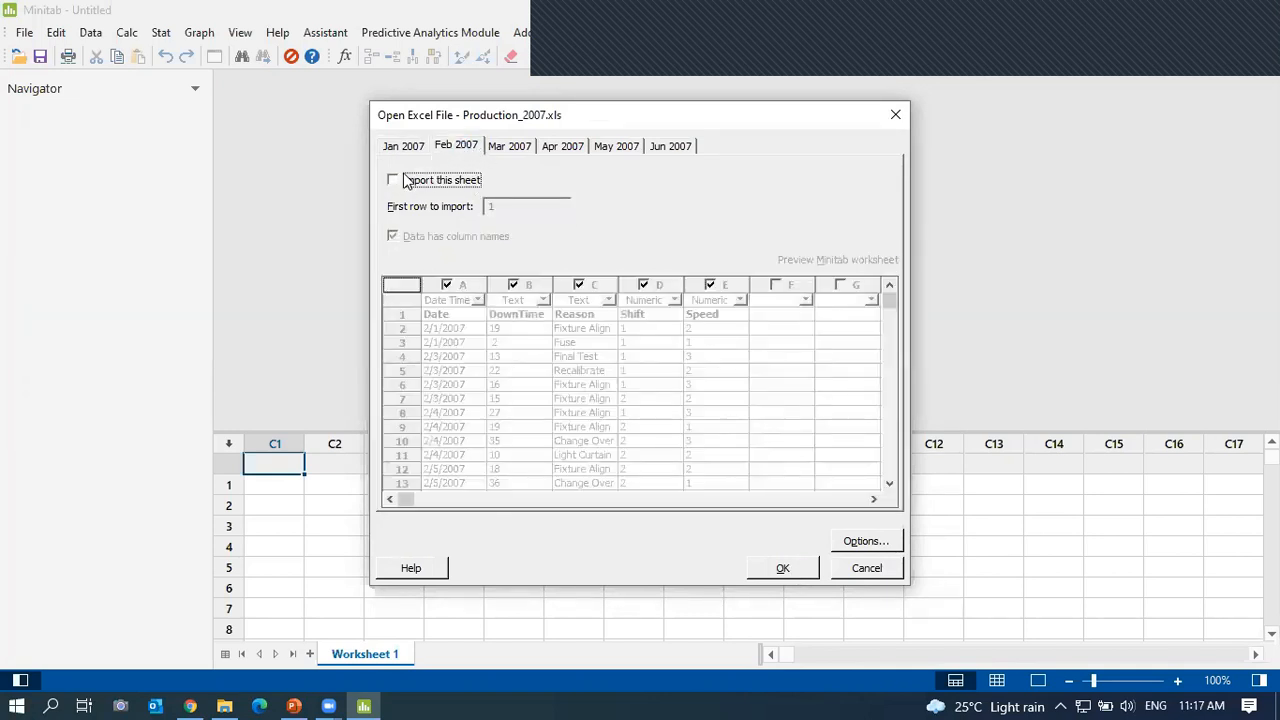
left_click(394, 183)
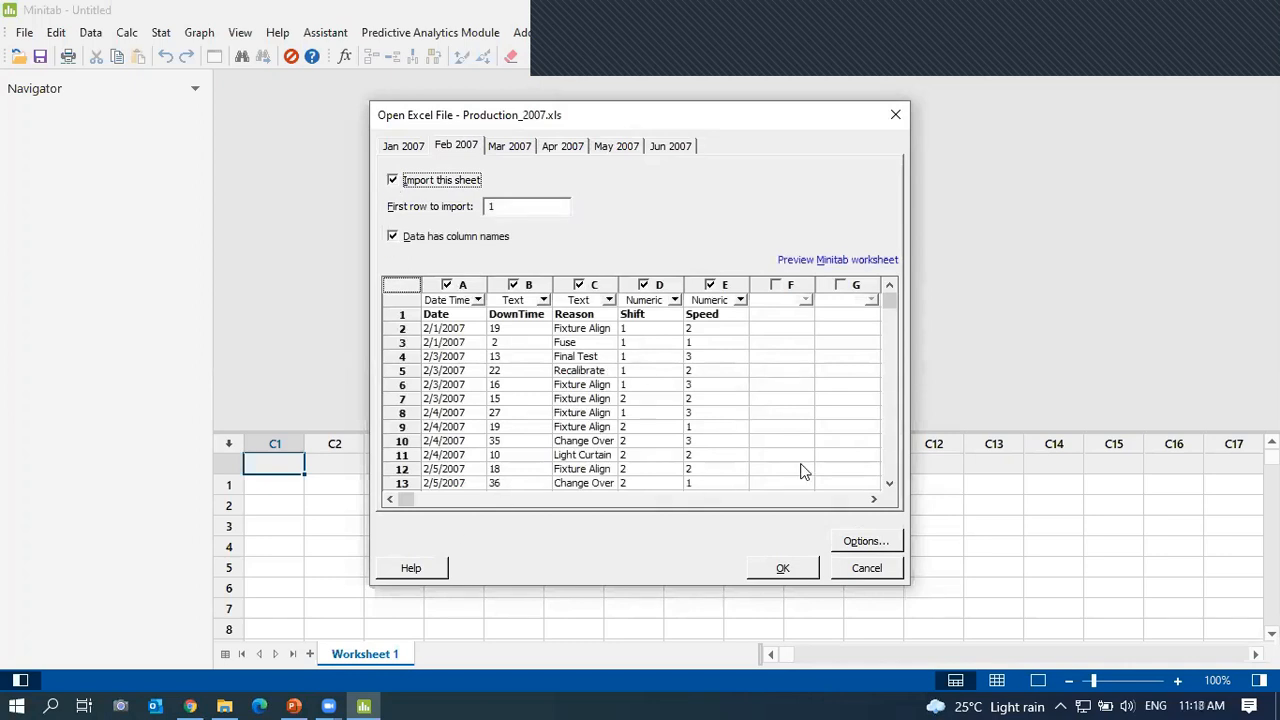
left_click(783, 569)
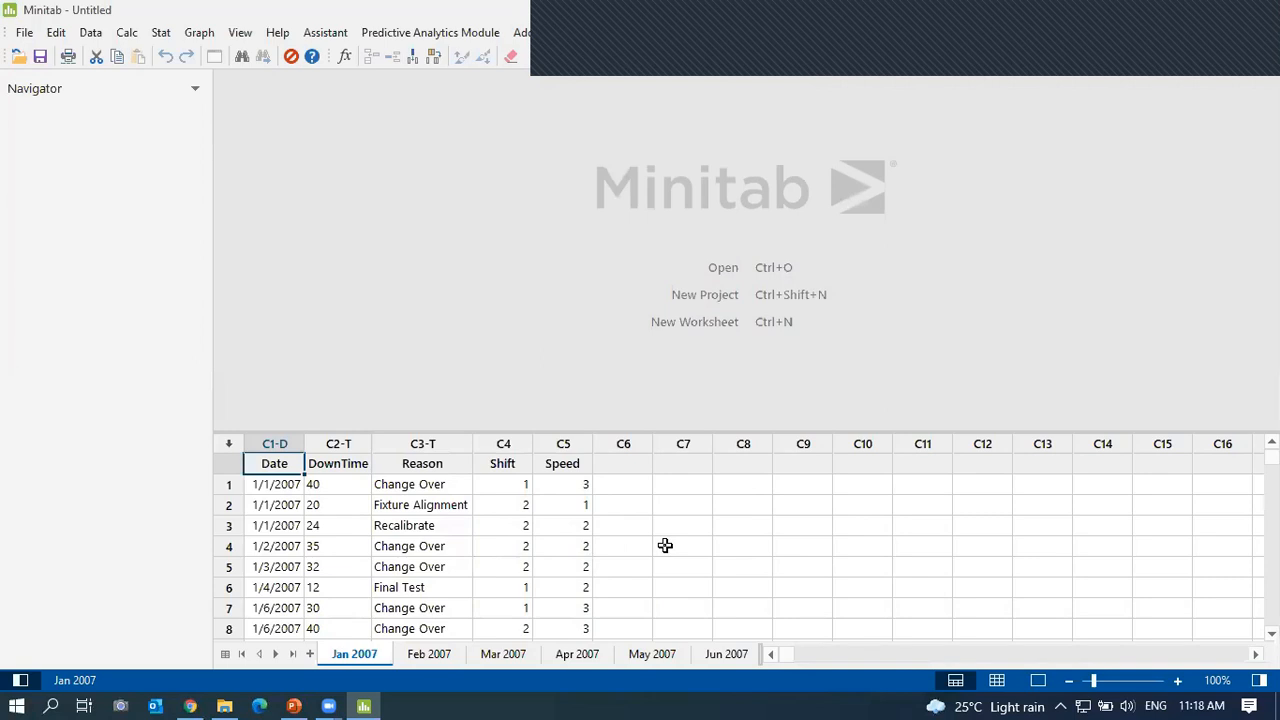
left_click(27, 33)
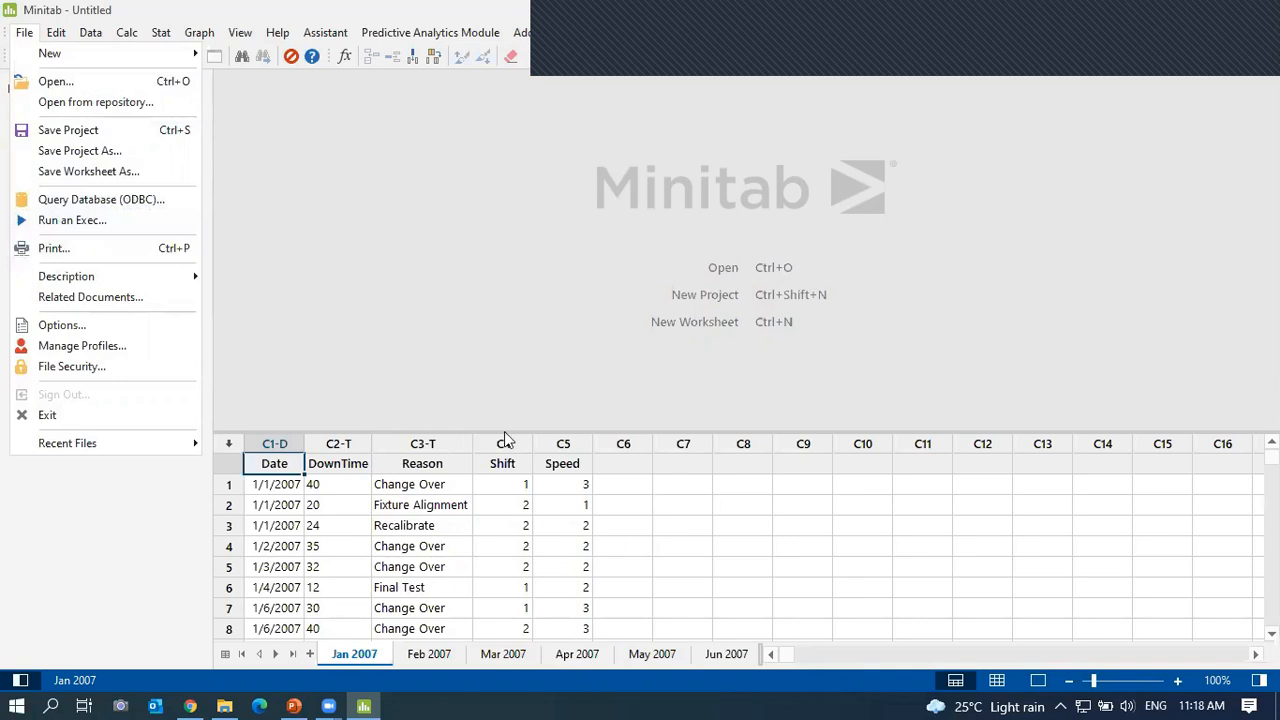
left_click(687, 504)
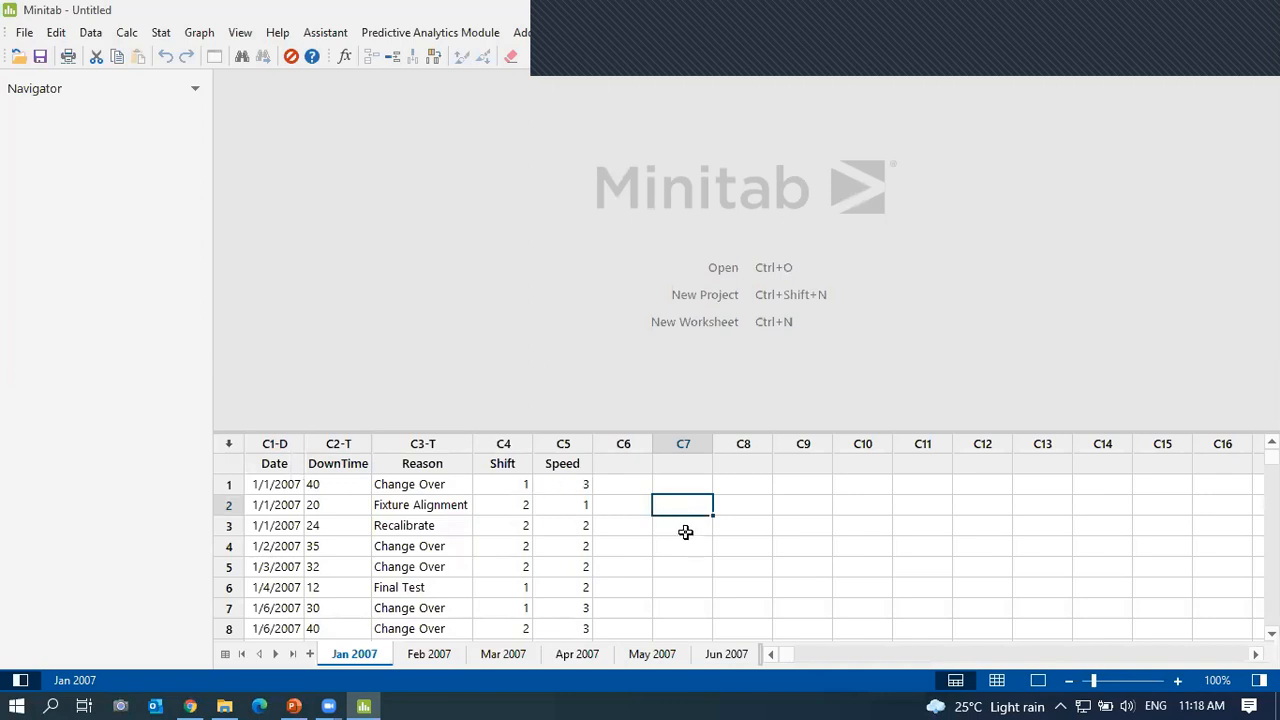
View the imported worksheets from Feb 2007 through Jun 2007 and return to Jan 2007.
left_click(429, 654)
left_click(490, 654)
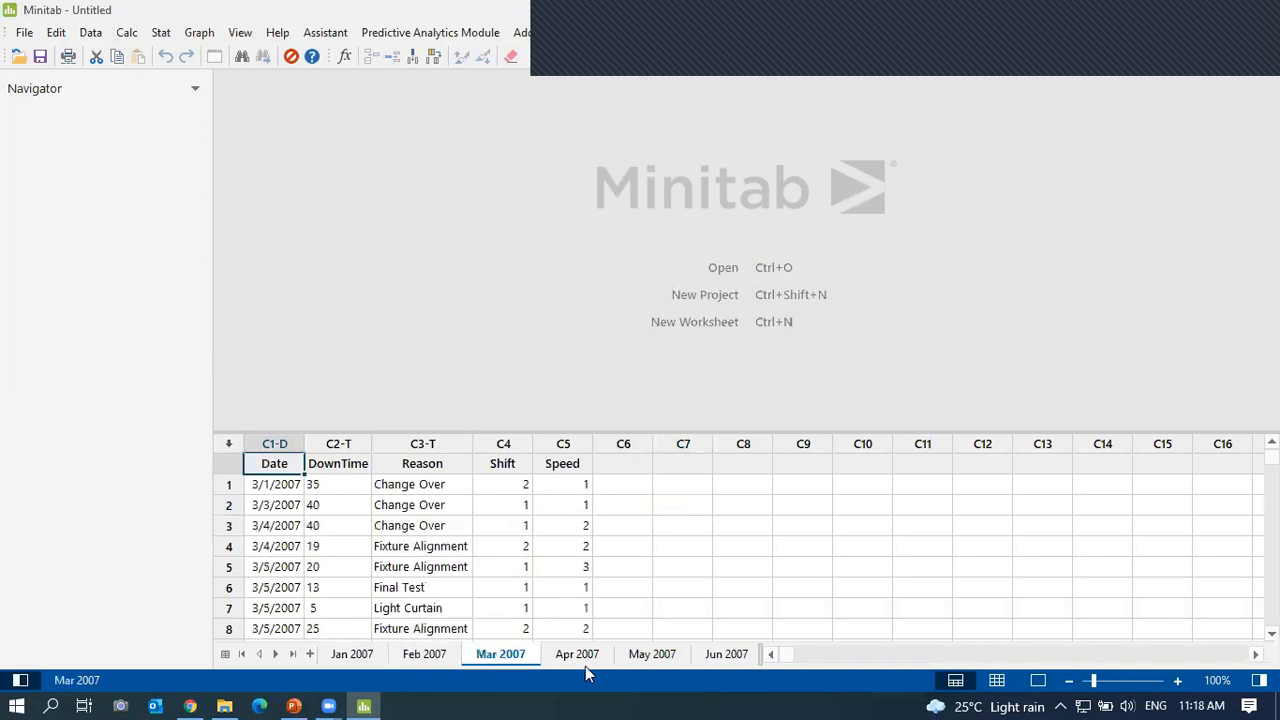
left_click(588, 656)
left_click(648, 656)
left_click(750, 656)
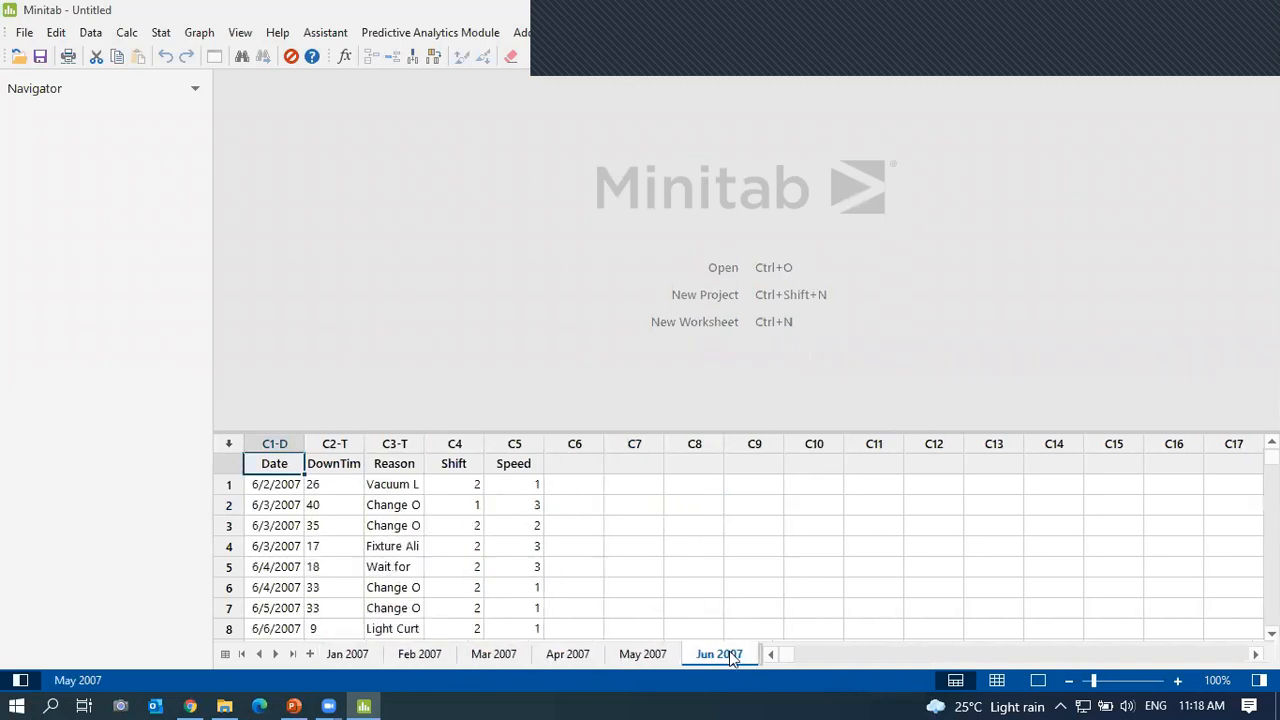
left_click(345, 655)
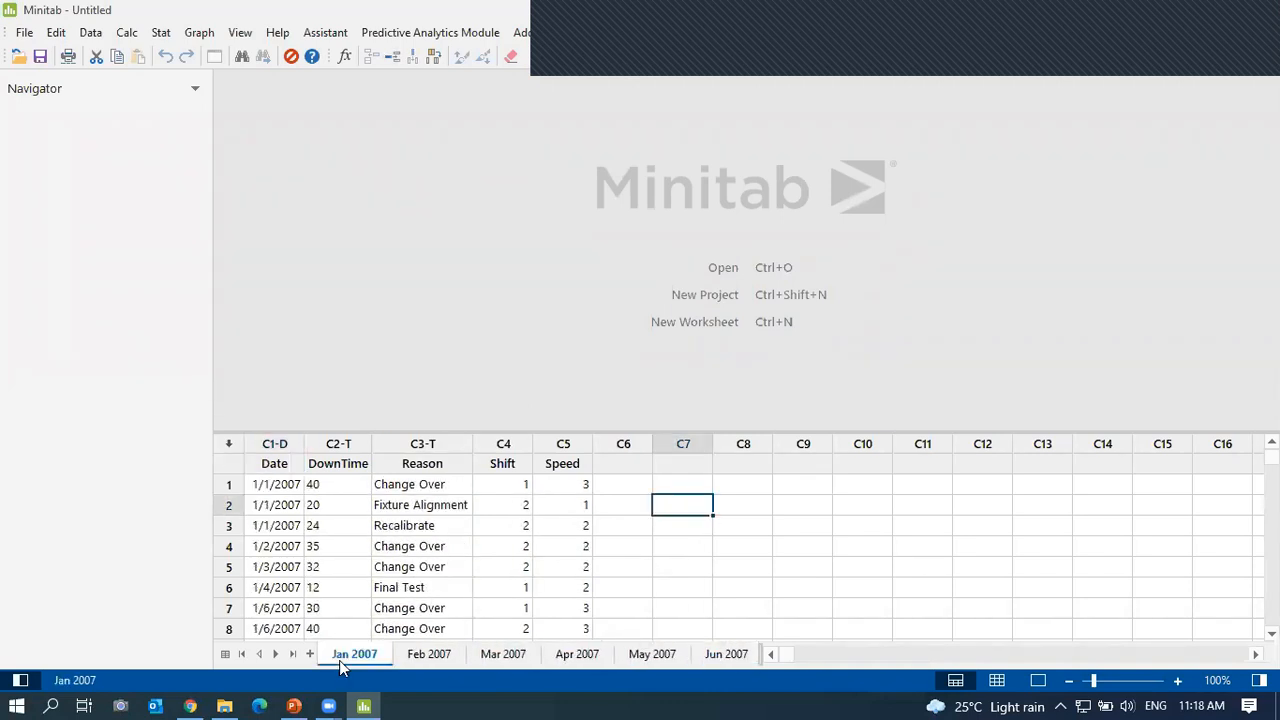
Check the DownTime, Reason, Shift and Speed columns in the Jun 2007 worksheet and view the May and Apr 2007 worksheets.
left_click(714, 654)
left_click(336, 464)
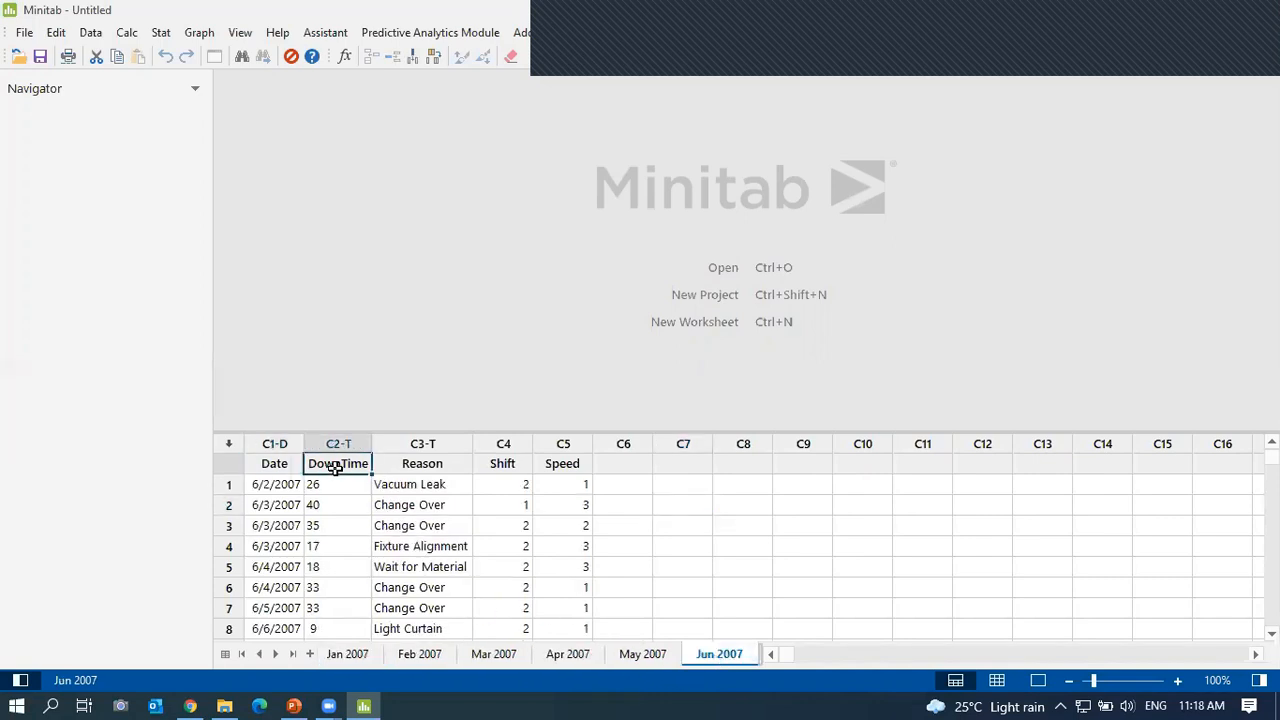
left_click(394, 463)
left_click(492, 463)
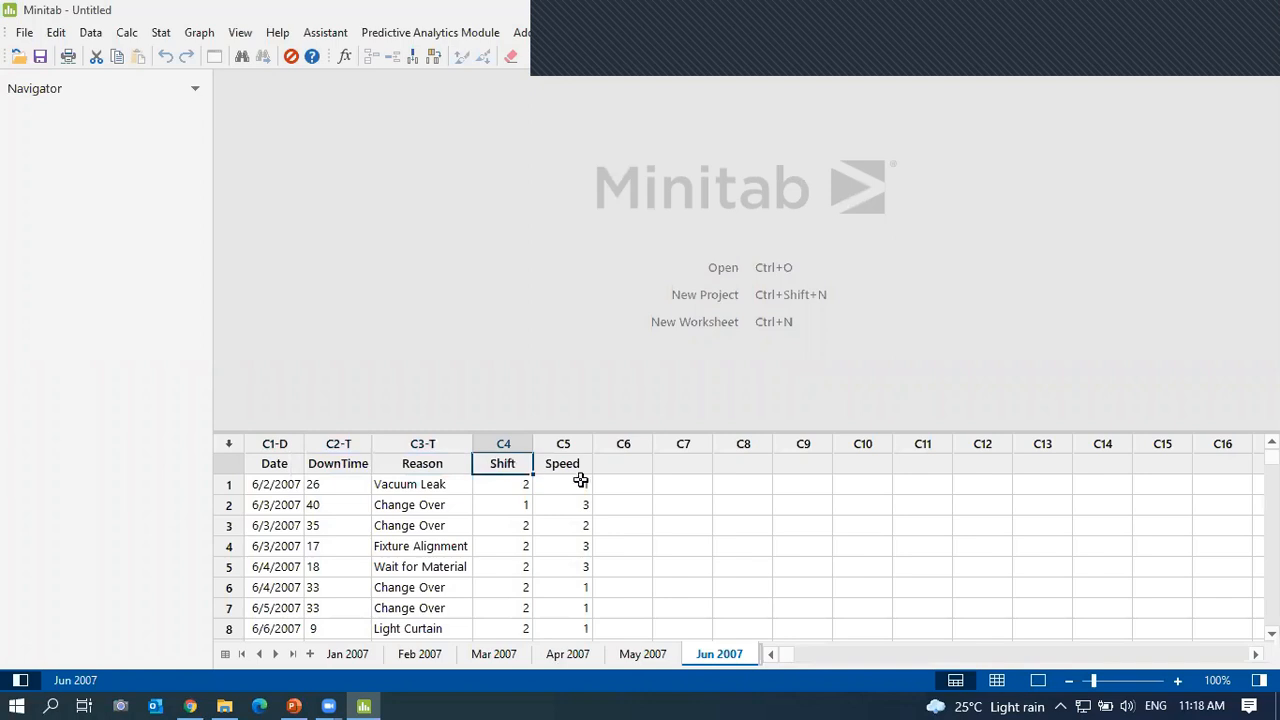
left_click(576, 463)
left_click(634, 657)
left_click(566, 654)
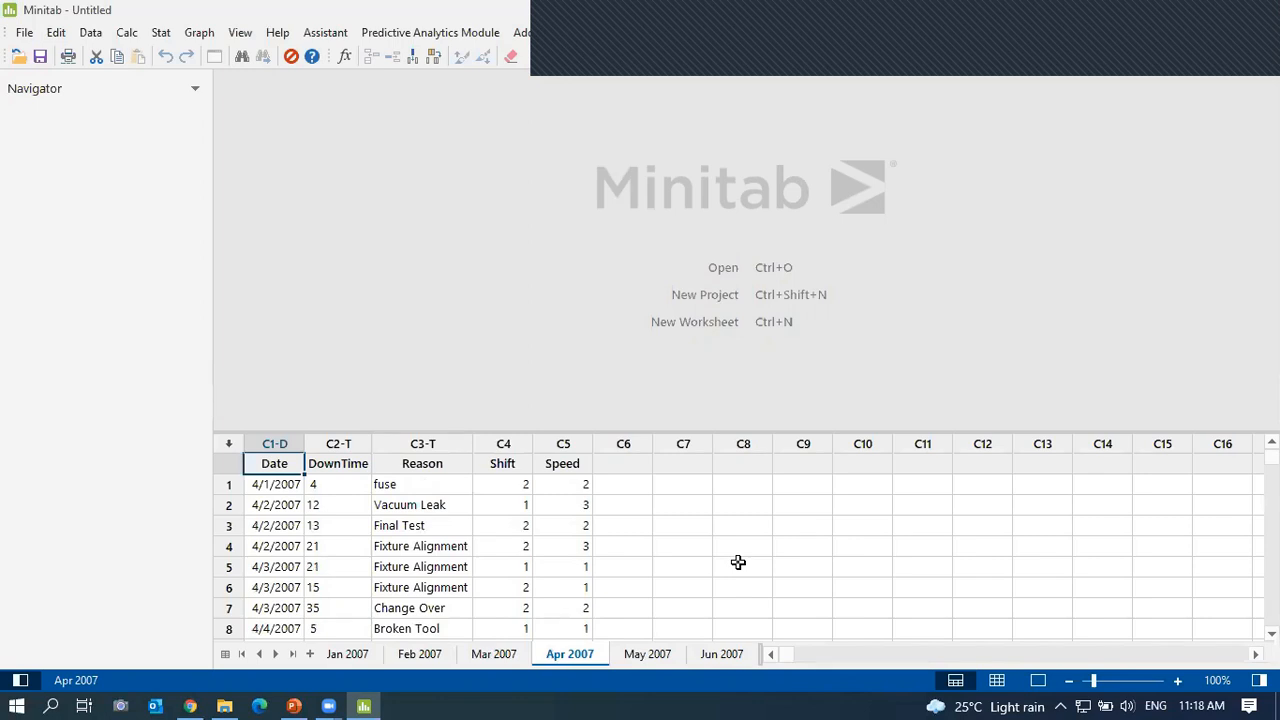
Start Stack Worksheets in a new worksheet and add all six worksheets, Jan 2007 to Jun 2007, to the stack.
left_click(91, 32)
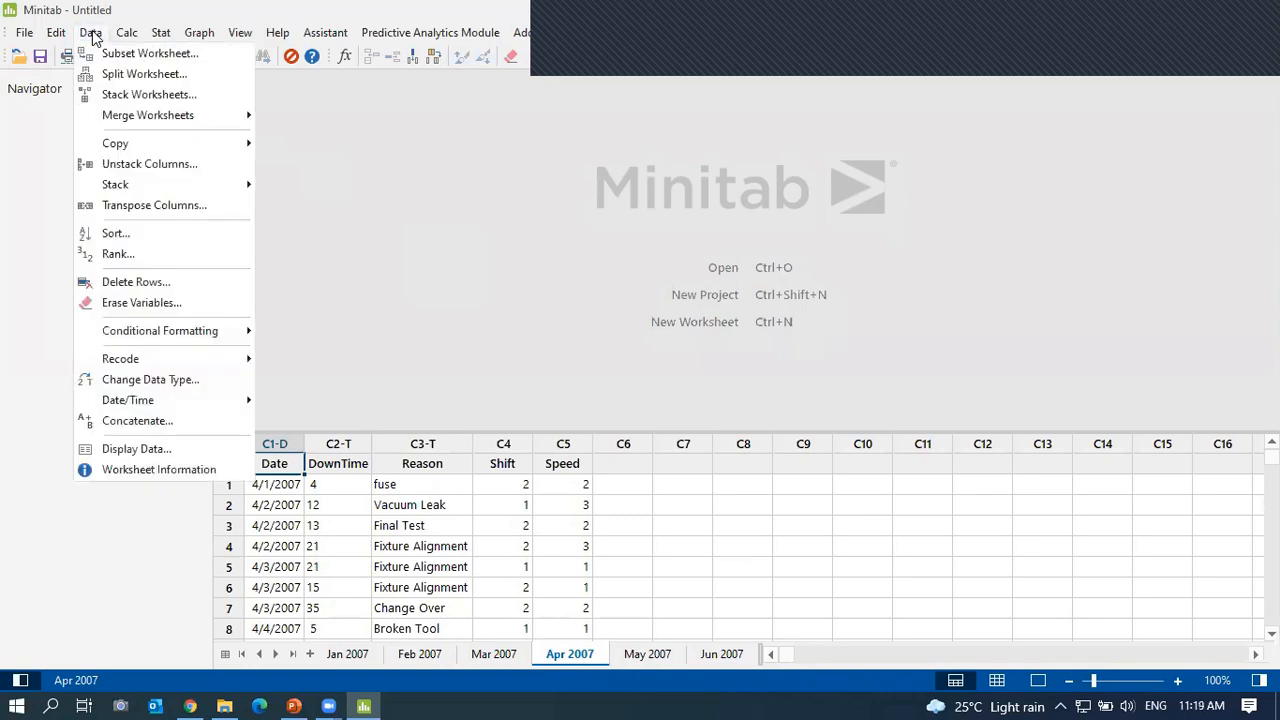
left_click(135, 94)
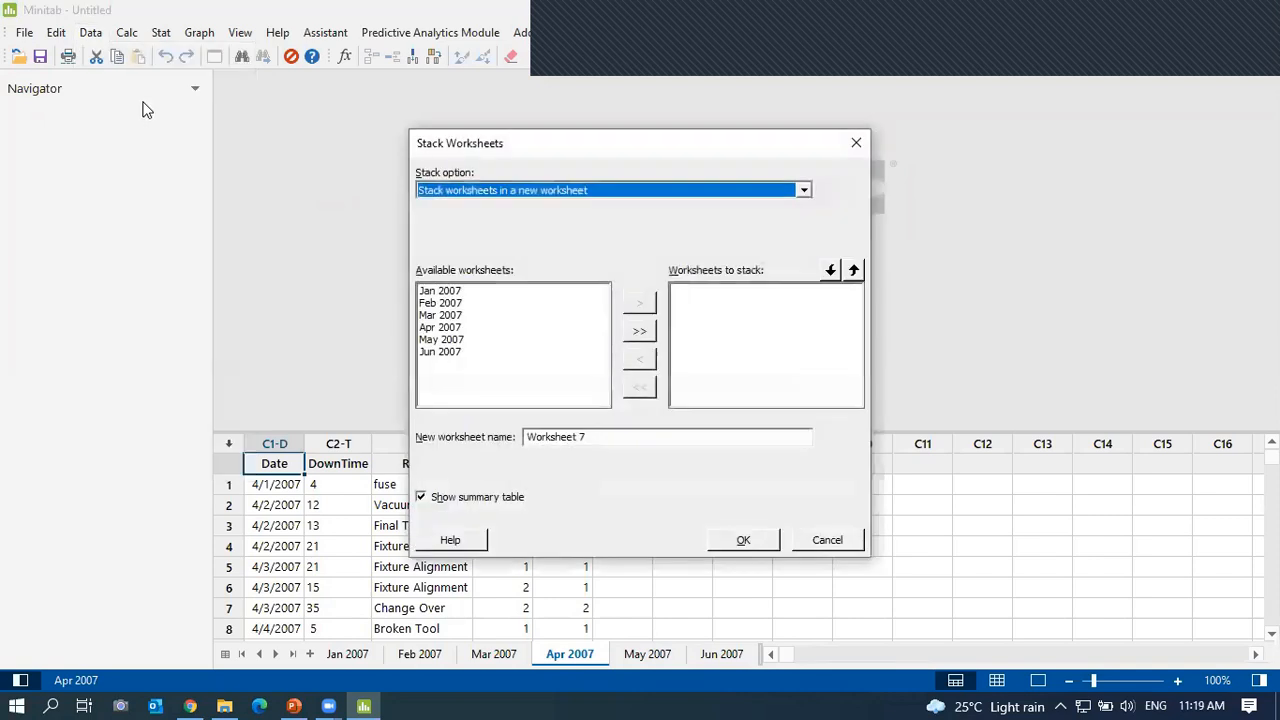
left_click_drag(474, 294, 474, 360)
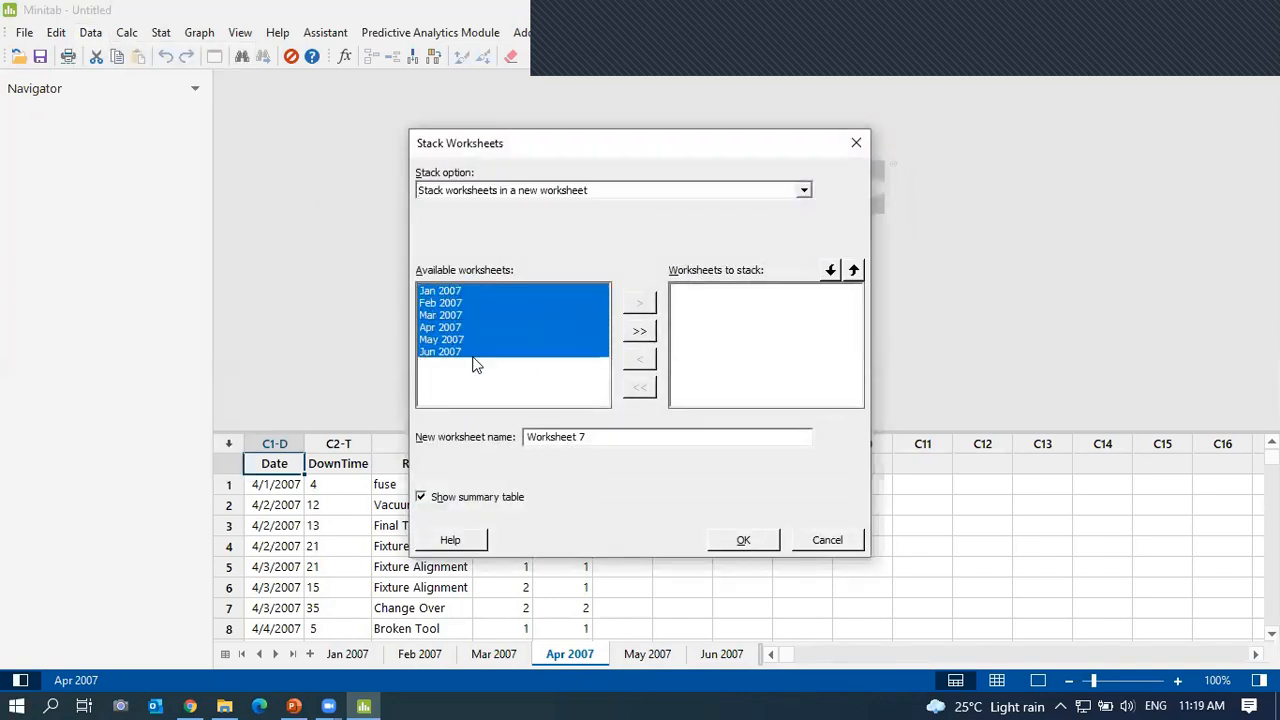
left_click(636, 305)
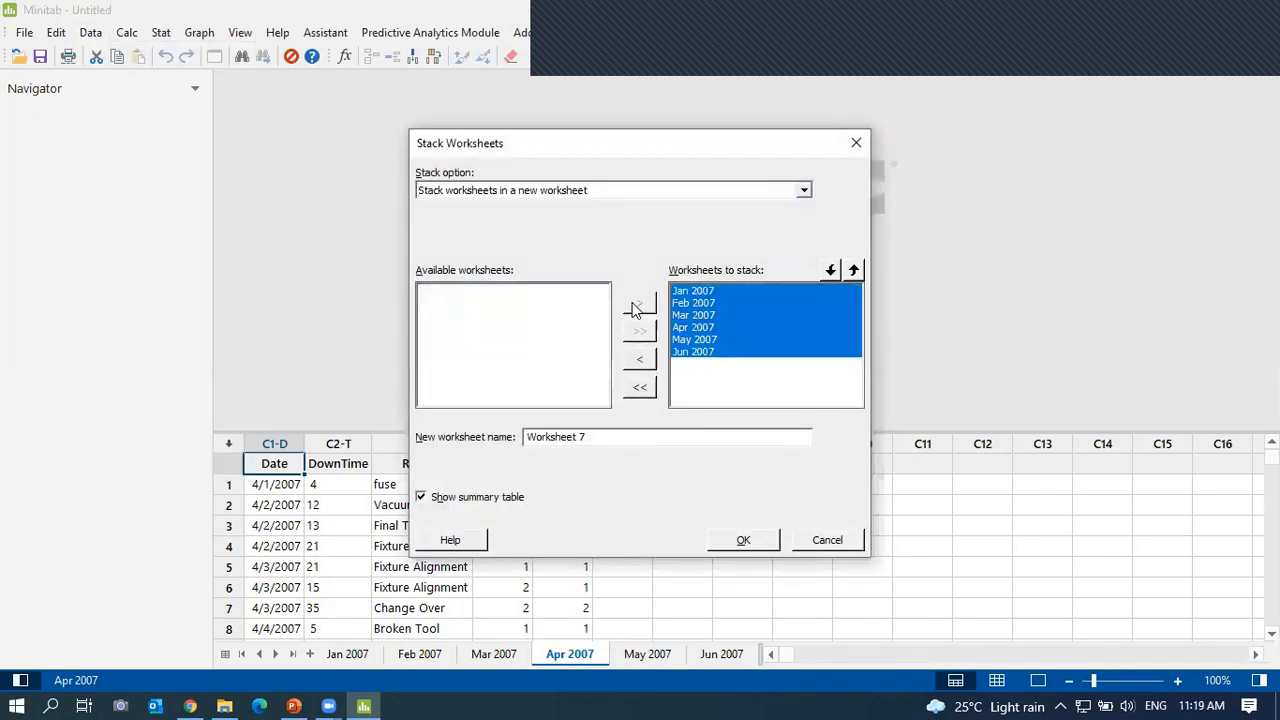
Name the new stacked worksheet Production and run the stacking.
left_click(605, 436)
key("BackSpace")
key("BackSpace")
key("BackSpace")
key("BackSpace")
key("BackSpace")
key("BackSpace")
key("BackSpace")
key("BackSpace")
key("BackSpace")
key("BackSpace")
key("BackSpace")
type("Production")
left_click(757, 543)
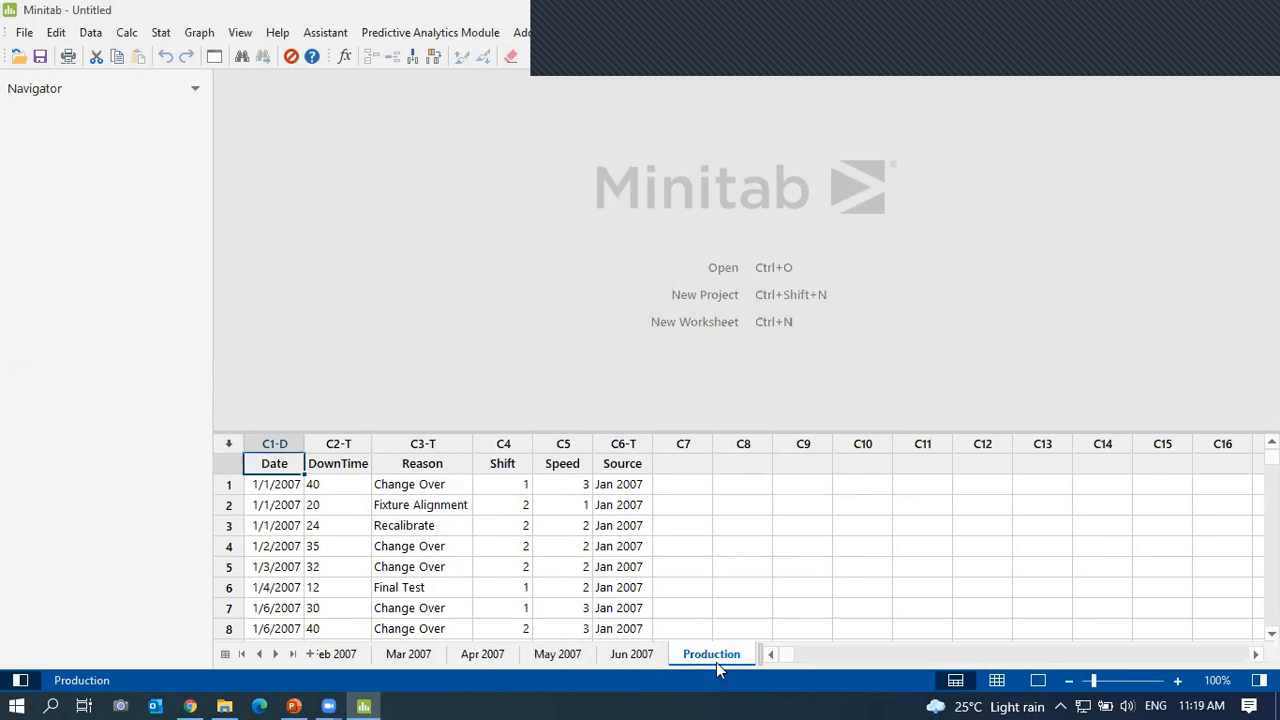
Show the Production worksheet in the data-only view and review the Stack Worksheets settings without running the command.
left_click(997, 680)
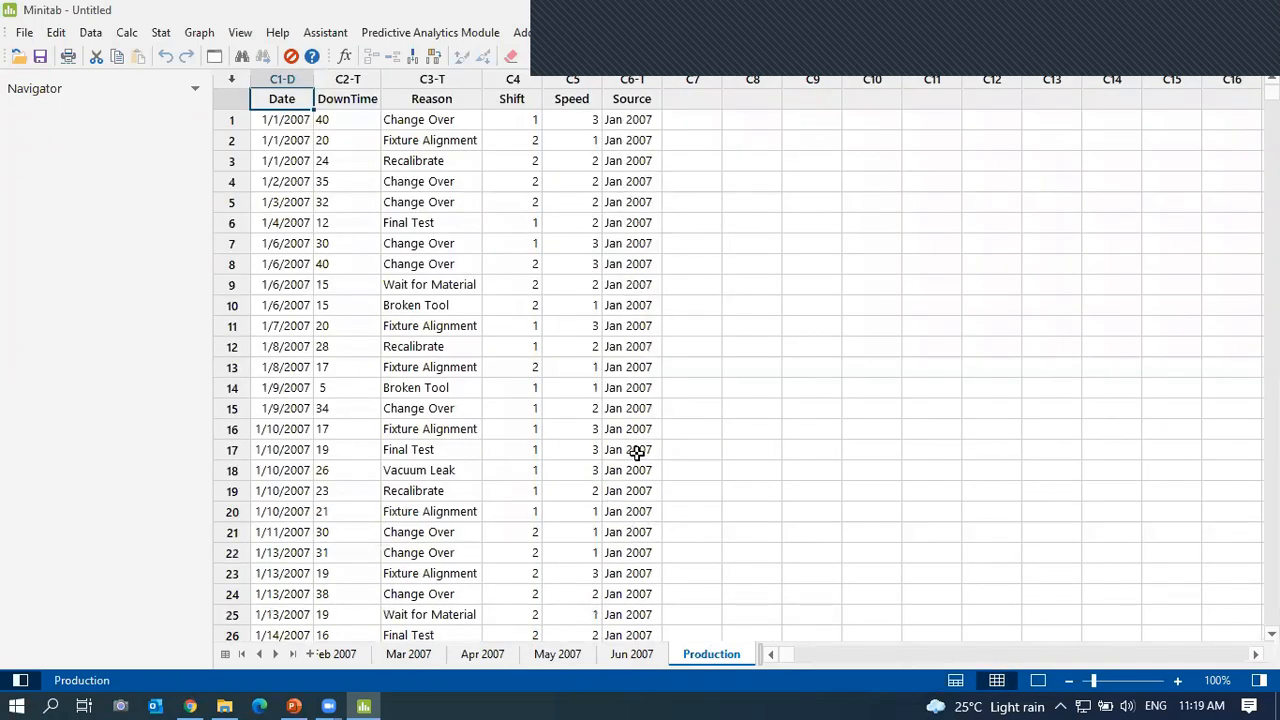
left_click(92, 32)
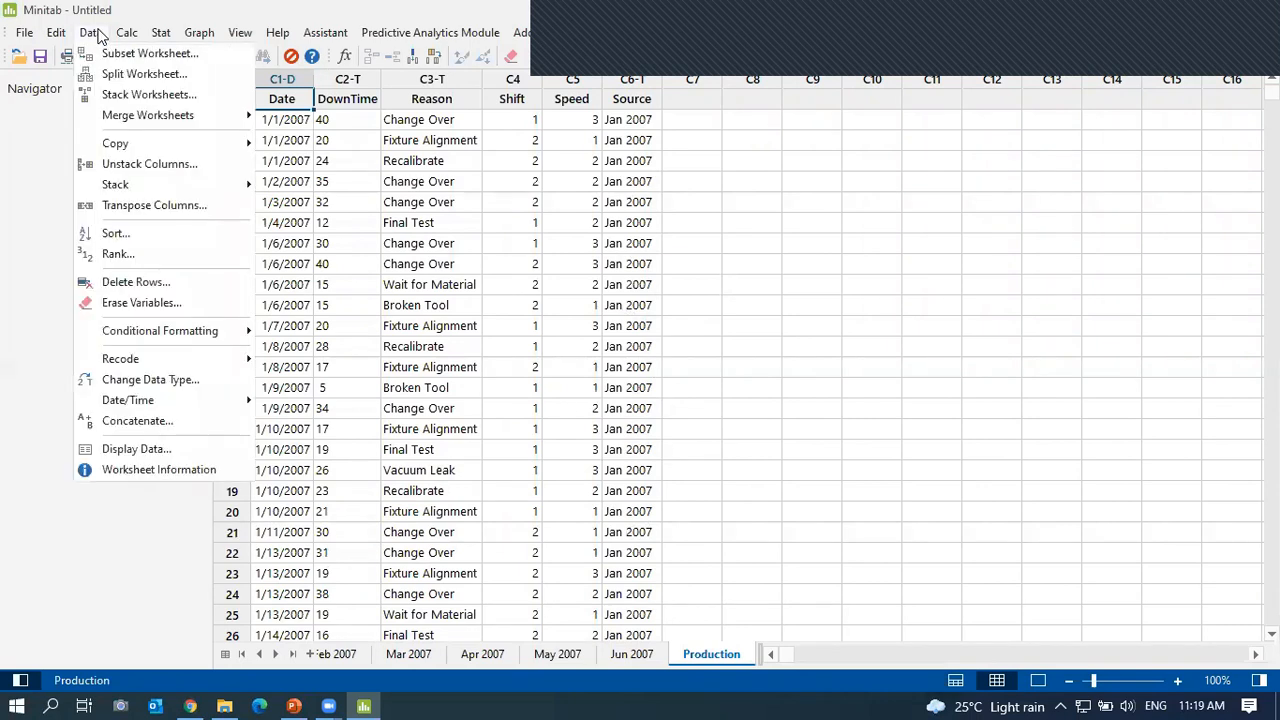
left_click(119, 95)
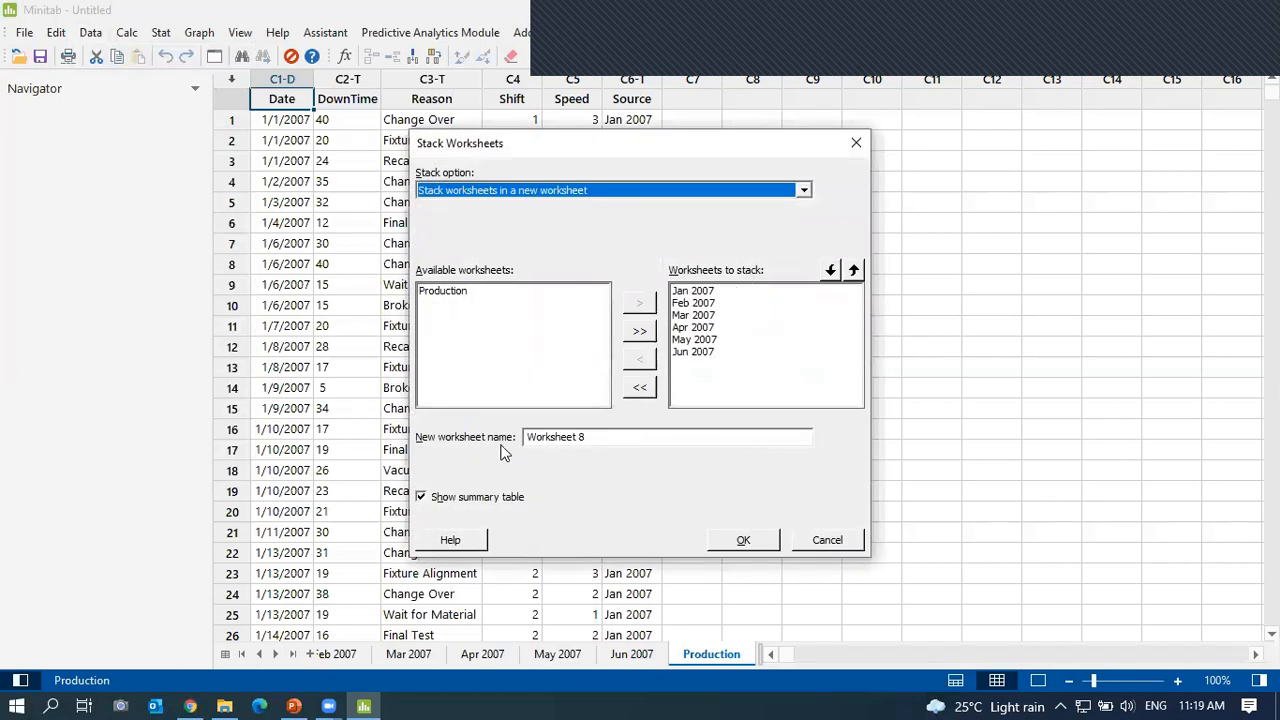
left_click(826, 540)
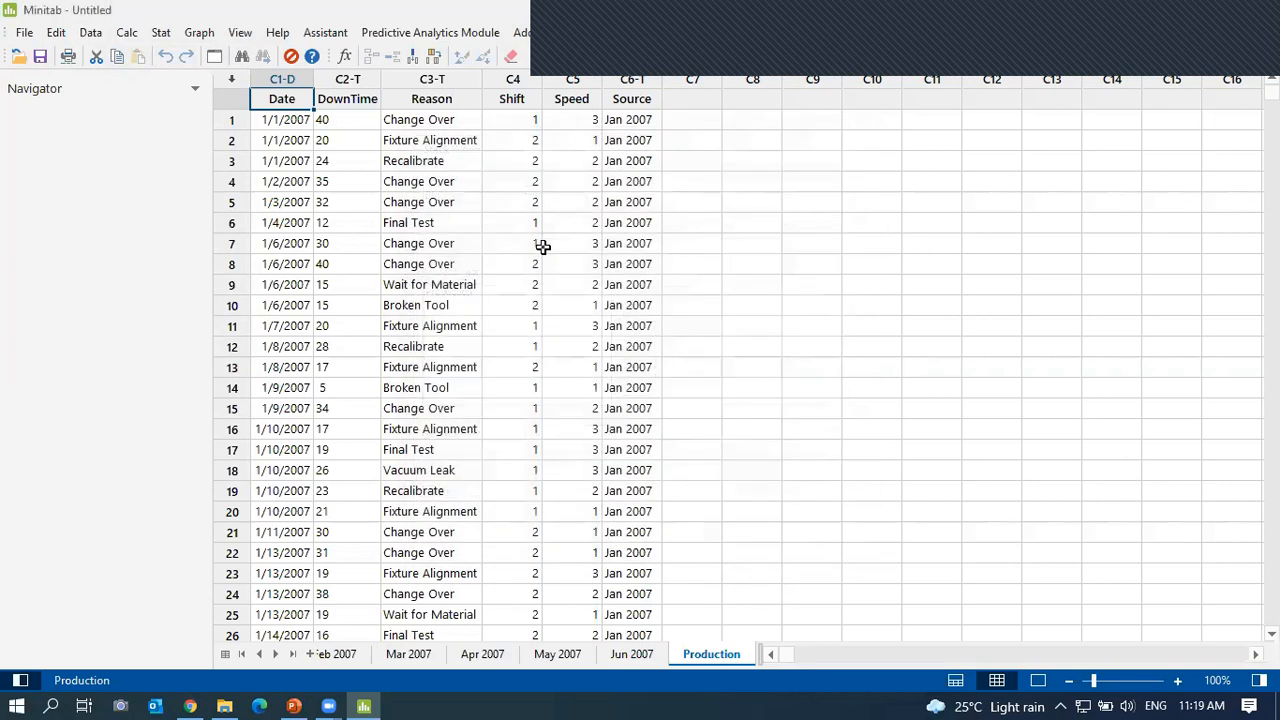
Look through the stacked rows of the Production worksheet and enlarge the worksheet display to 150%.
scroll(627, 521, "down", 7)
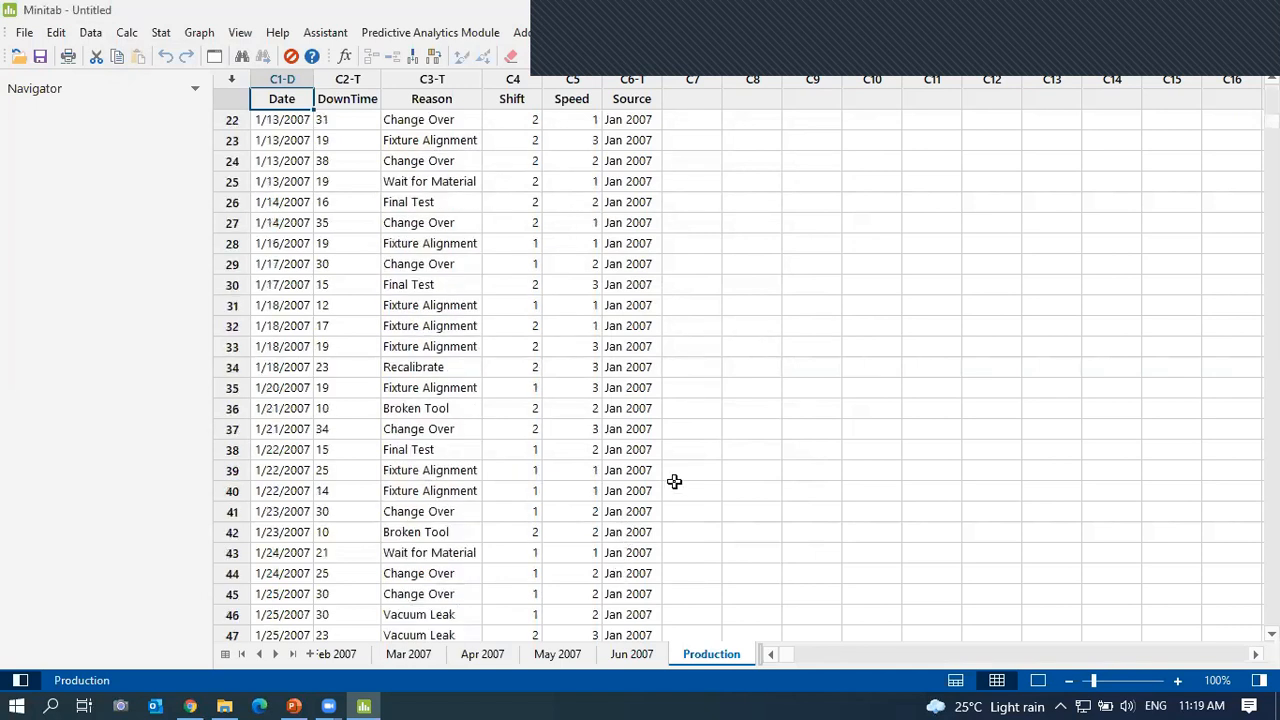
scroll(674, 482, "up", 7)
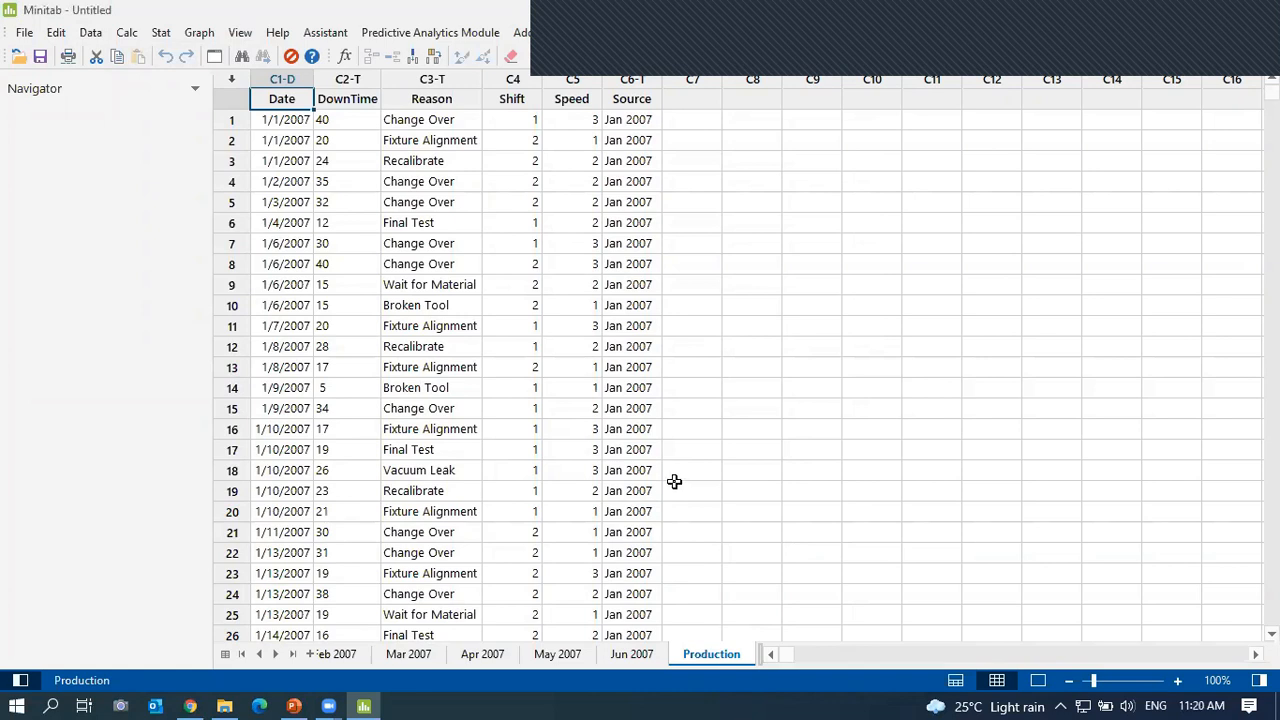
left_click(1178, 681)
left_click(1178, 681)
left_click(1178, 681)
left_click(1178, 681)
left_click(1178, 681)
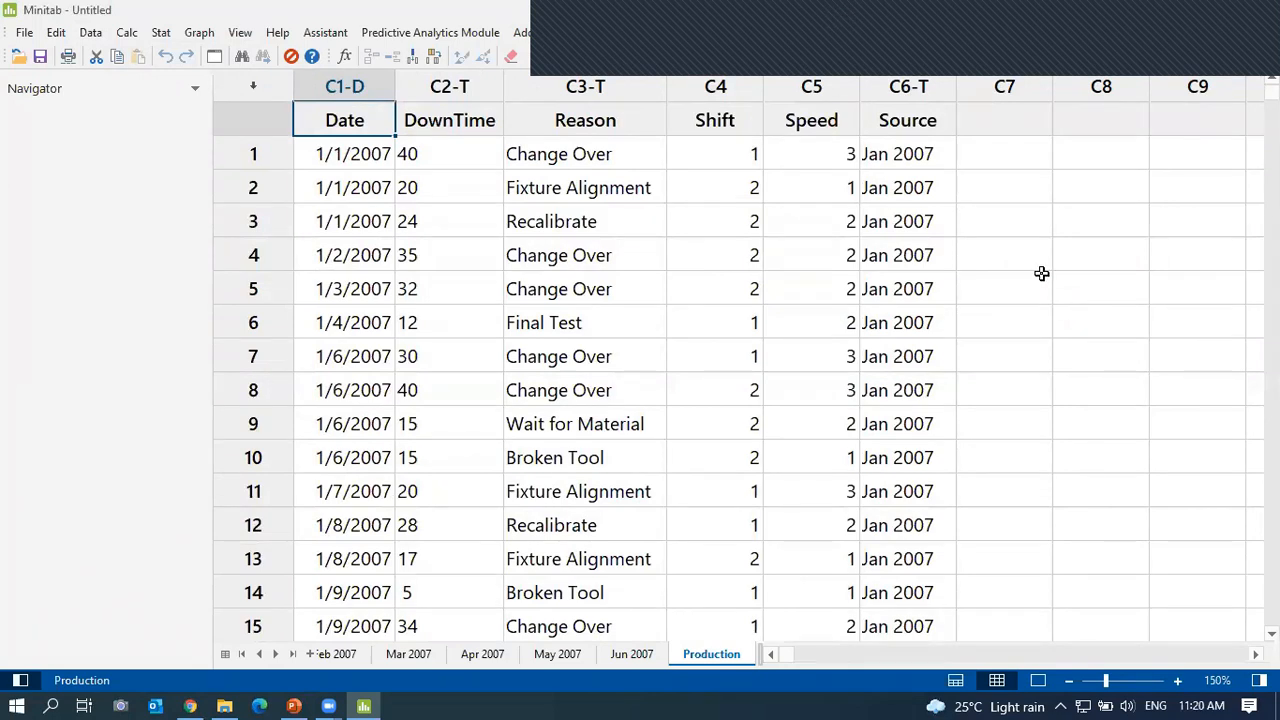
Inspect the Date and DownTime columns in the Production worksheet, comparing their headers, first values and data types.
left_click(358, 158)
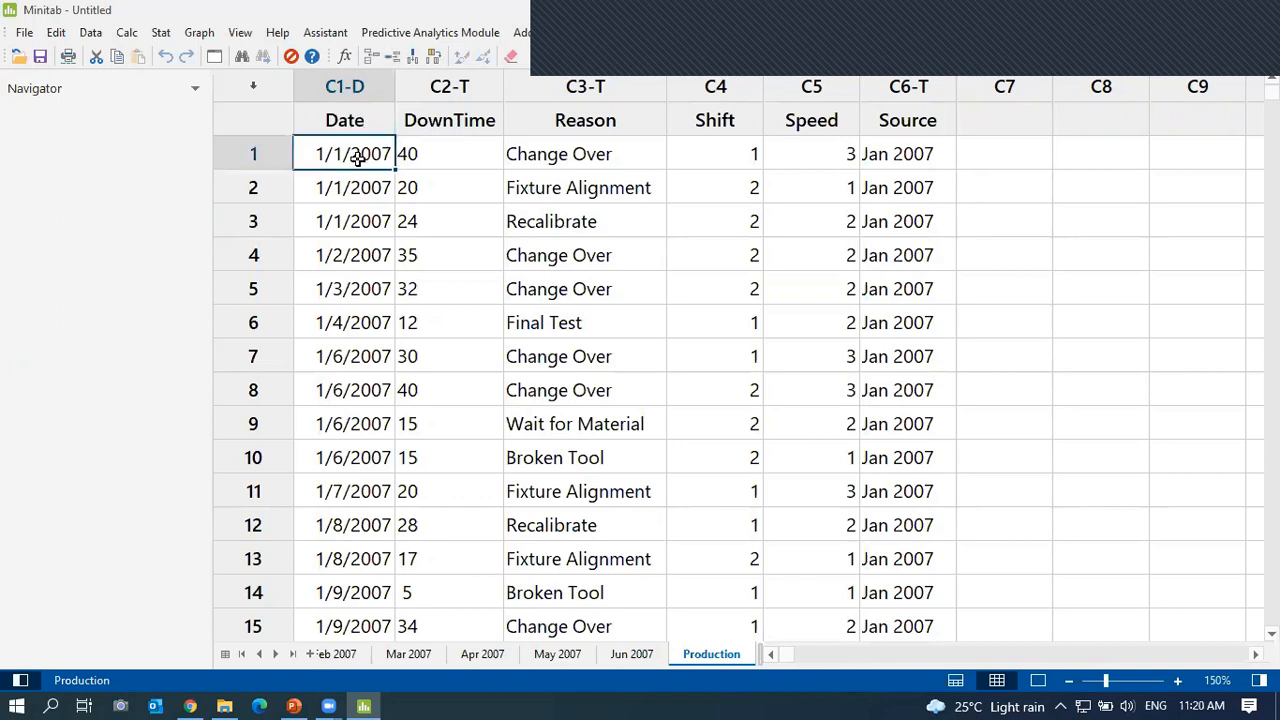
left_click(365, 83)
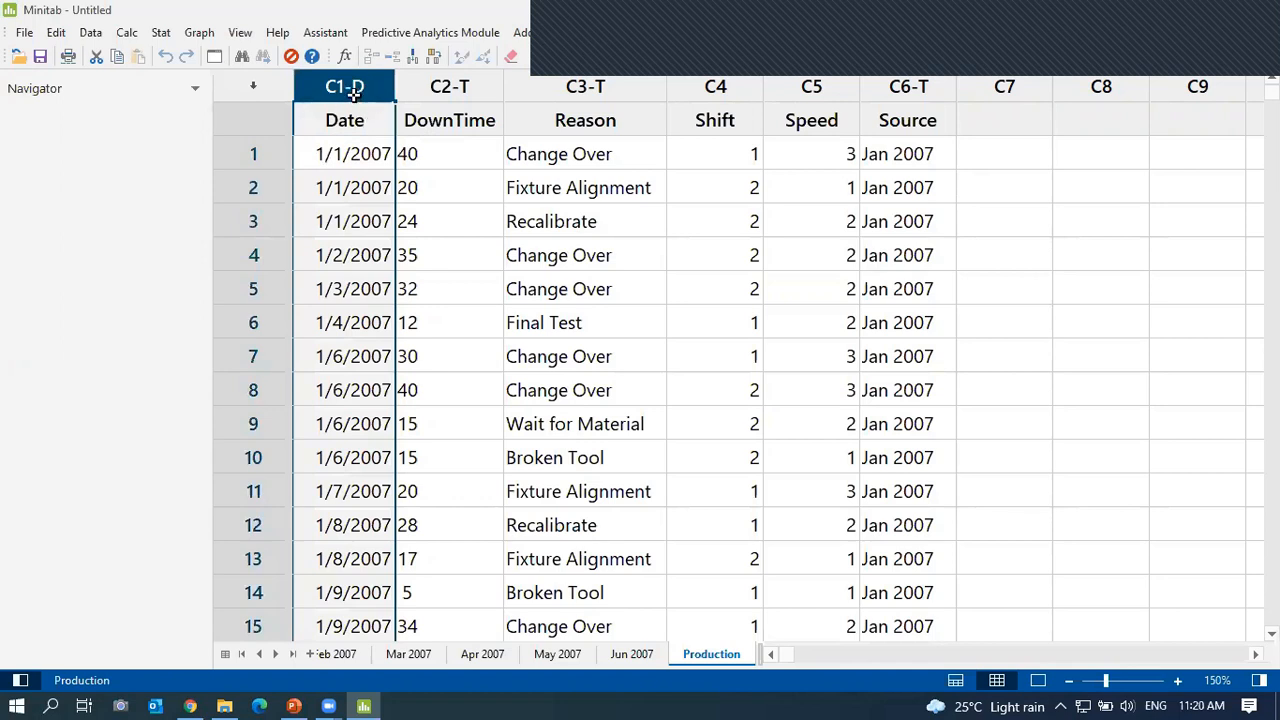
left_click(462, 118)
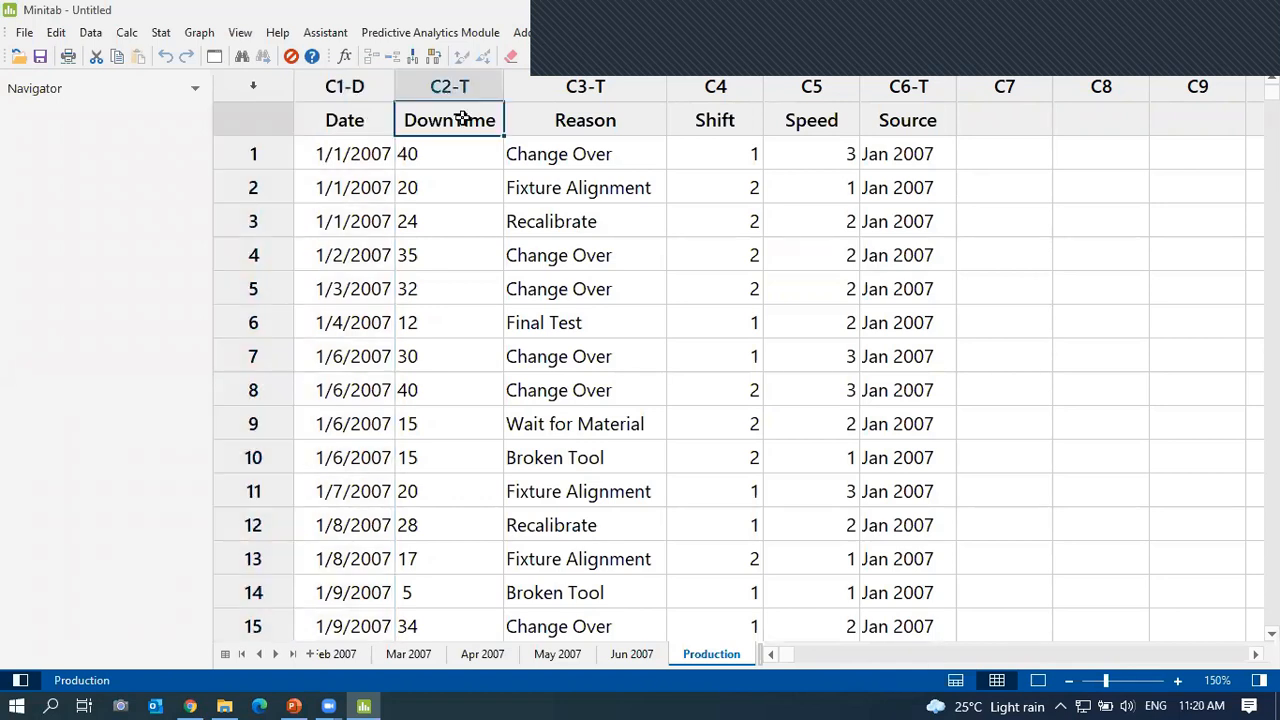
left_click(440, 155)
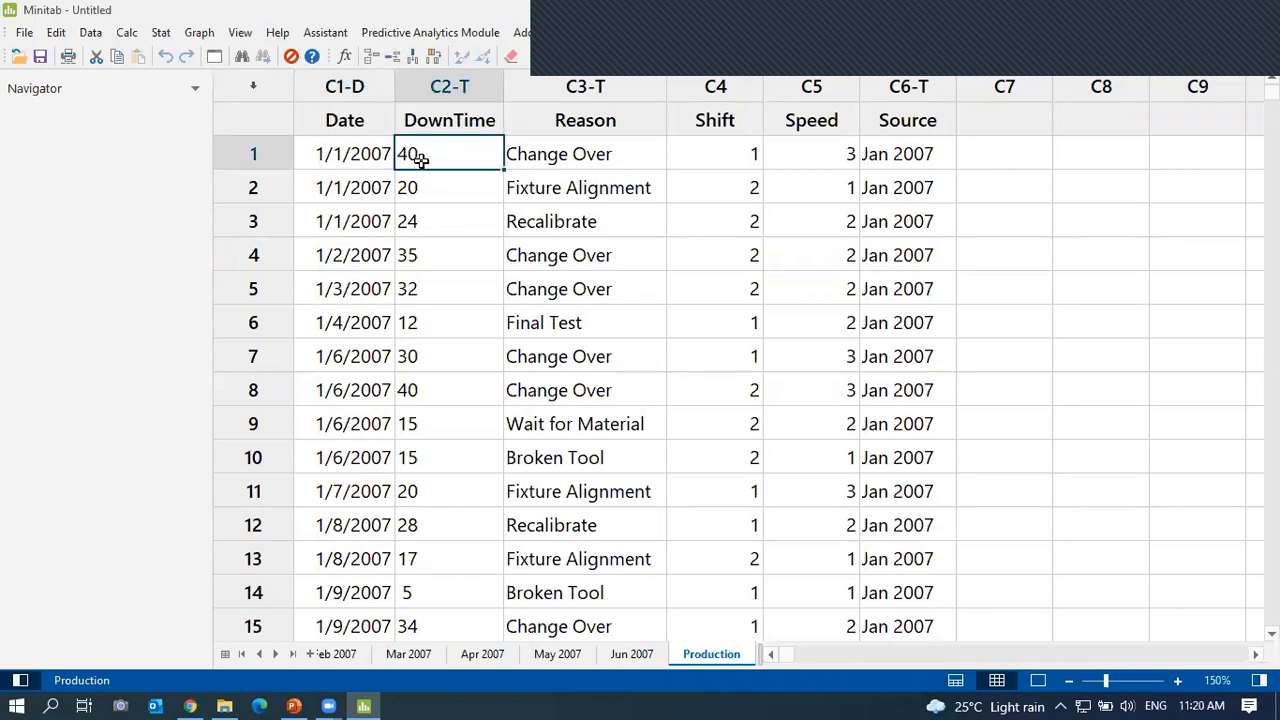
left_click(455, 89)
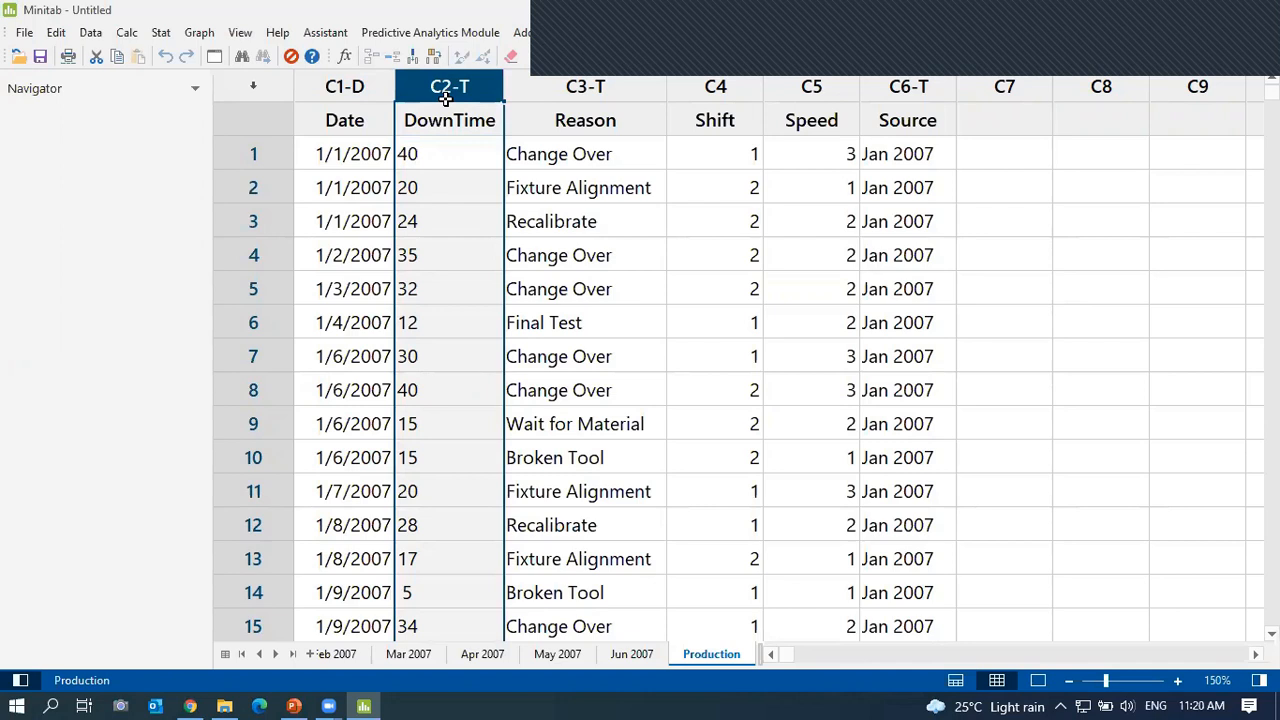
left_click(428, 154)
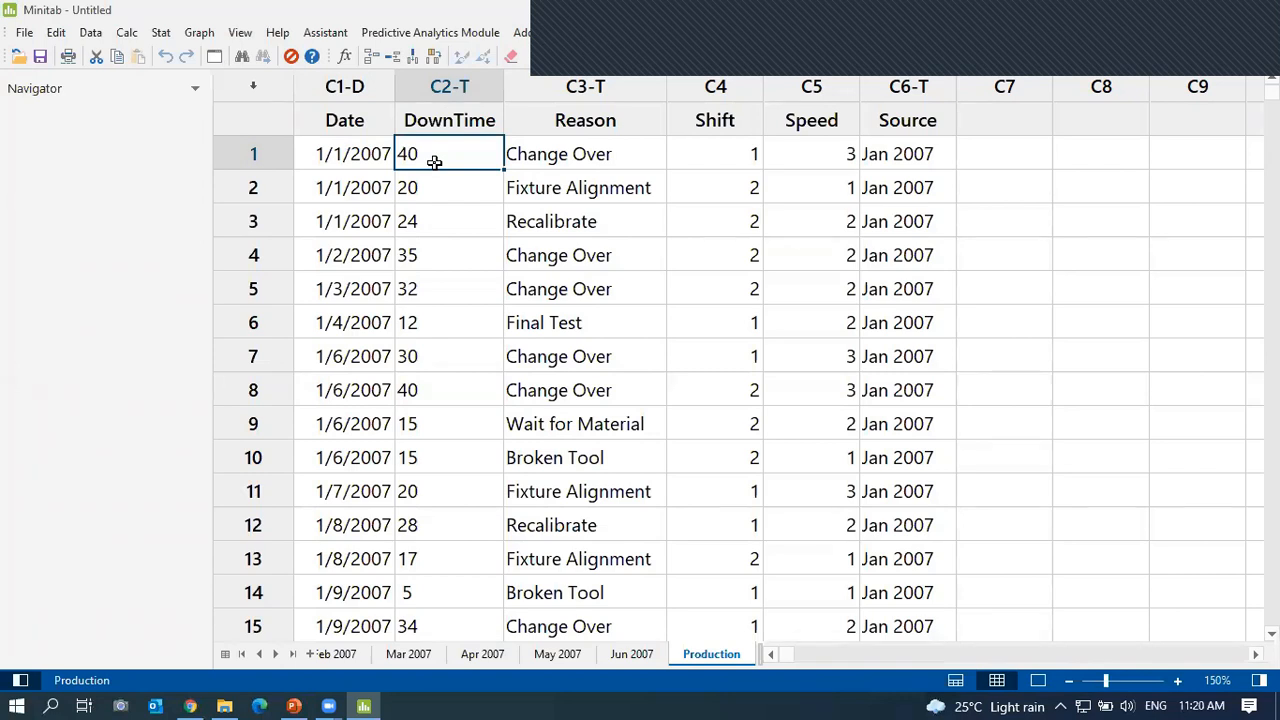
Check which columns a simple histogram offers as graph variables, and close the setup without creating a graph.
left_click(199, 33)
left_click(238, 213)
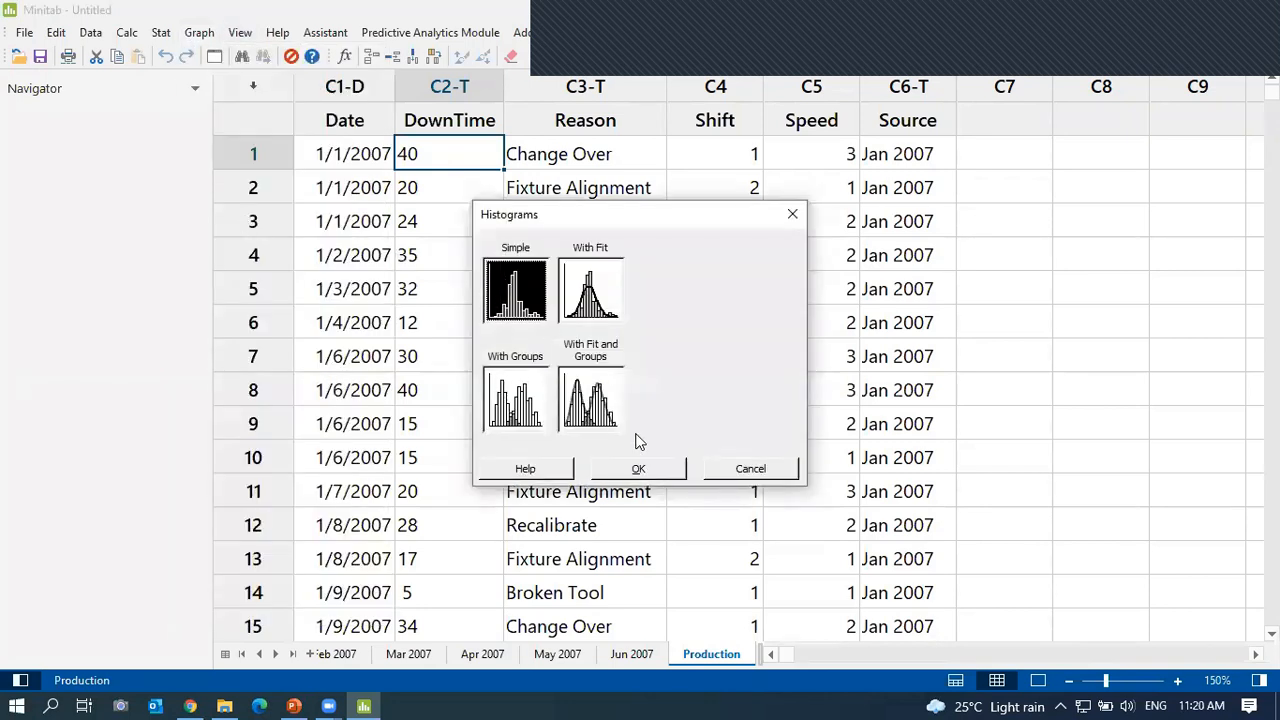
left_click(640, 470)
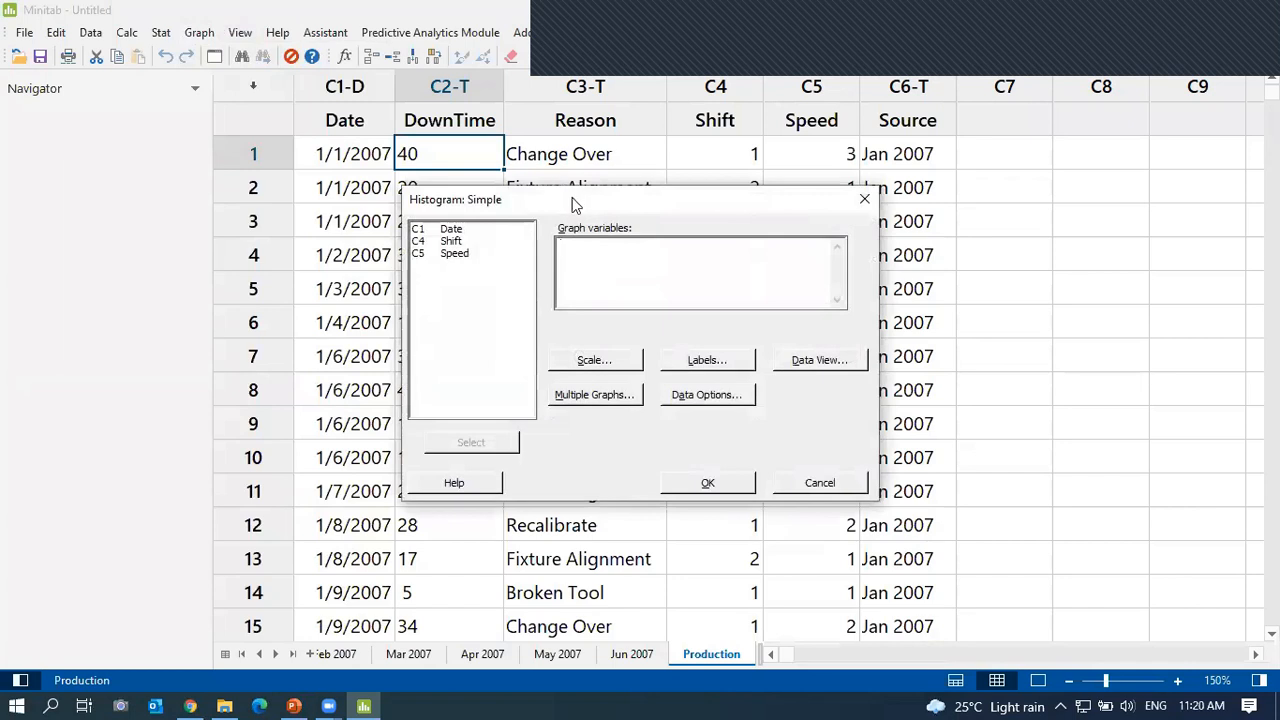
left_click_drag(575, 205, 680, 83)
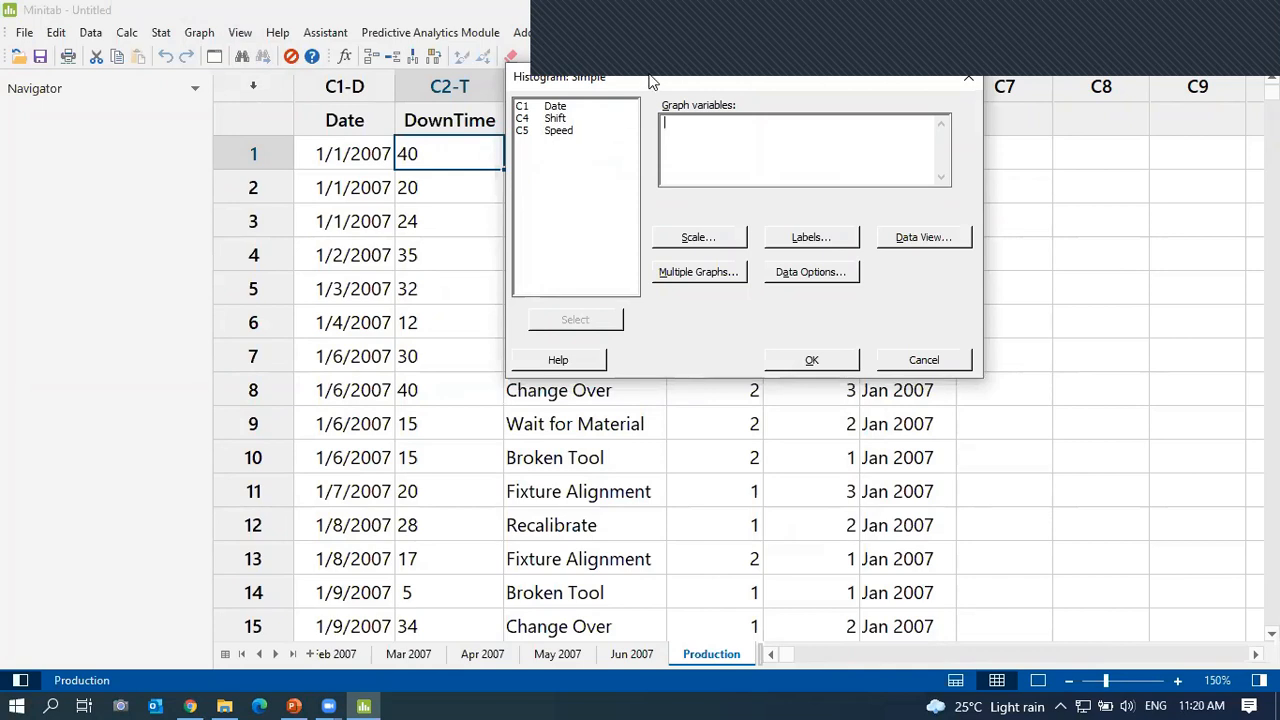
left_click_drag(654, 81, 635, 224)
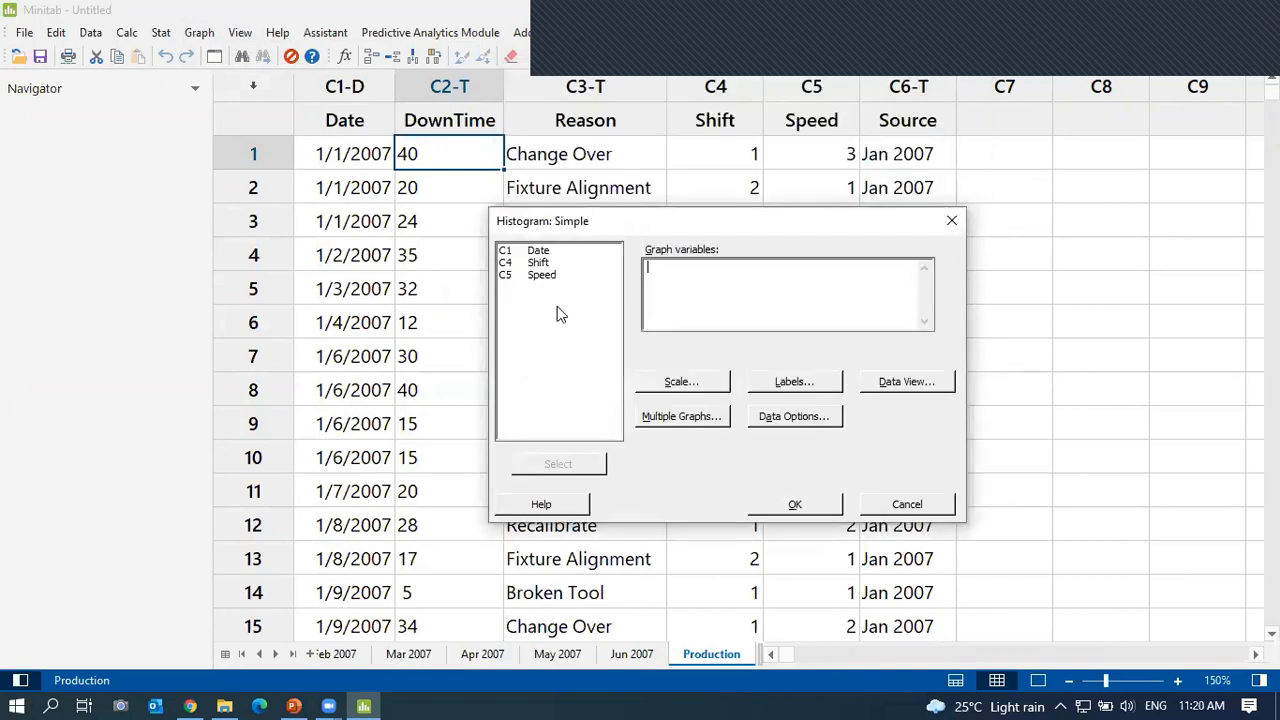
left_click(942, 230)
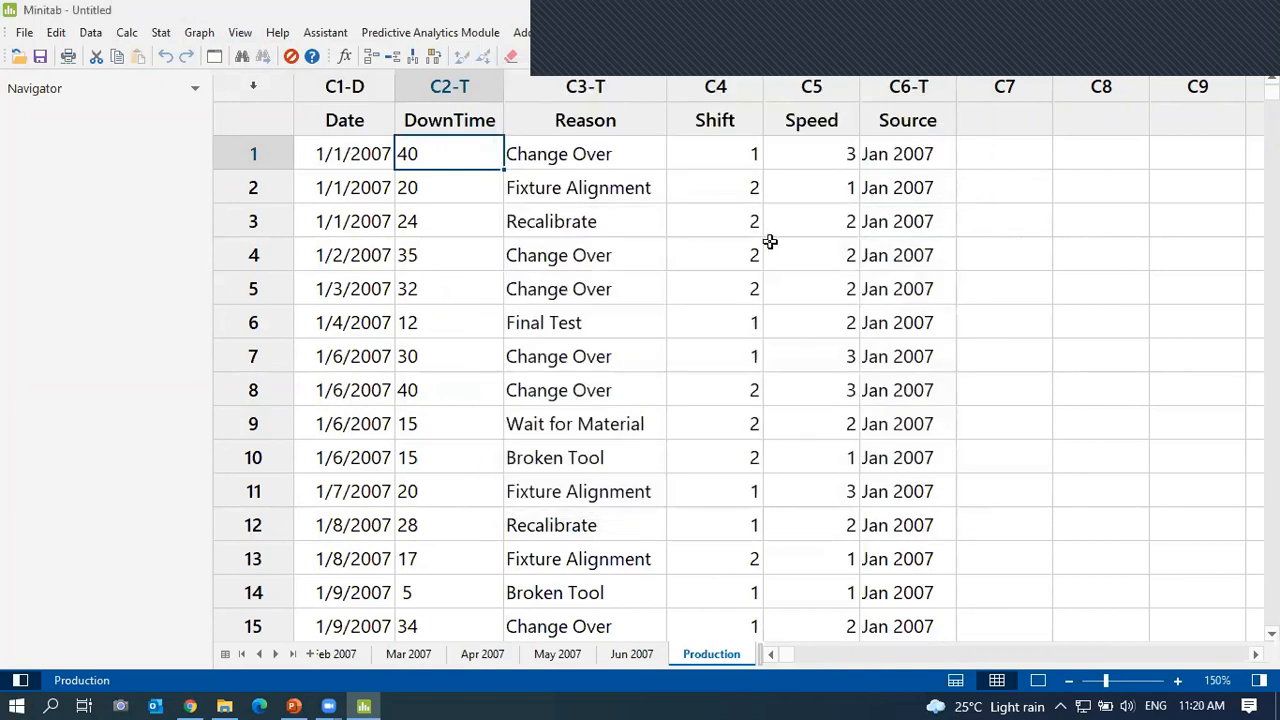
Format the DownTime column as Automatic numeric.
left_click(466, 90)
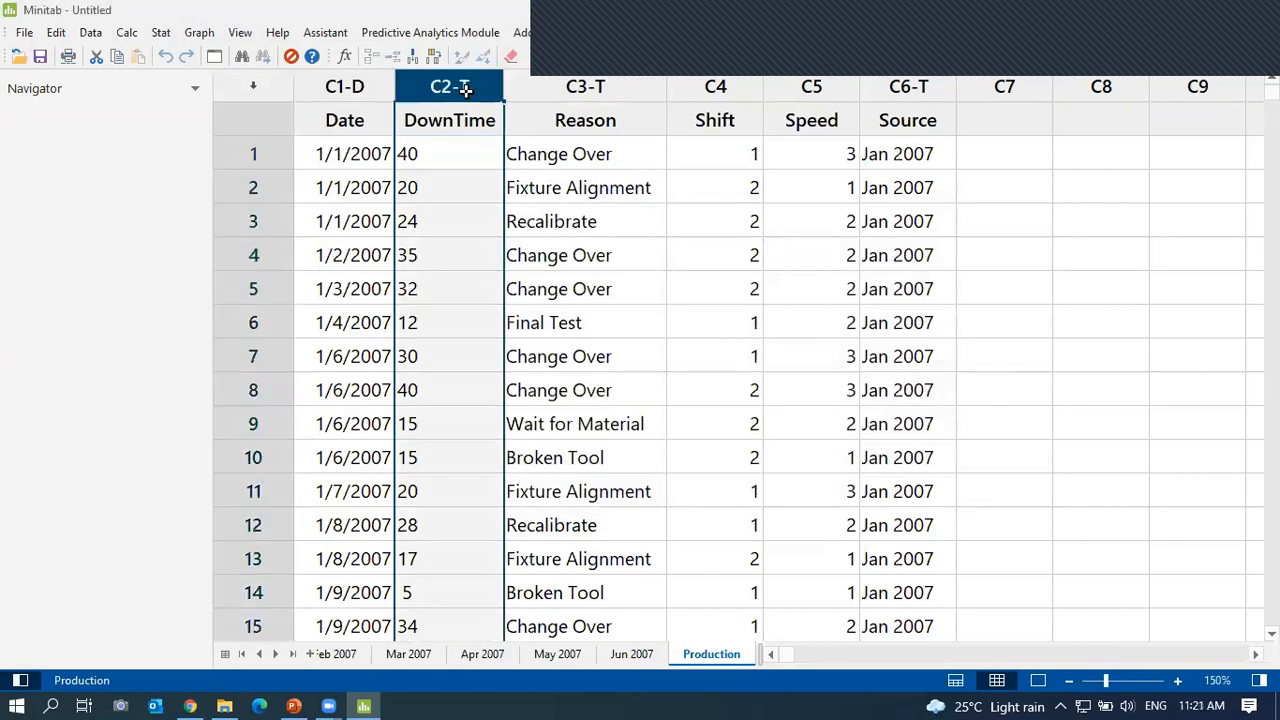
left_click(425, 160)
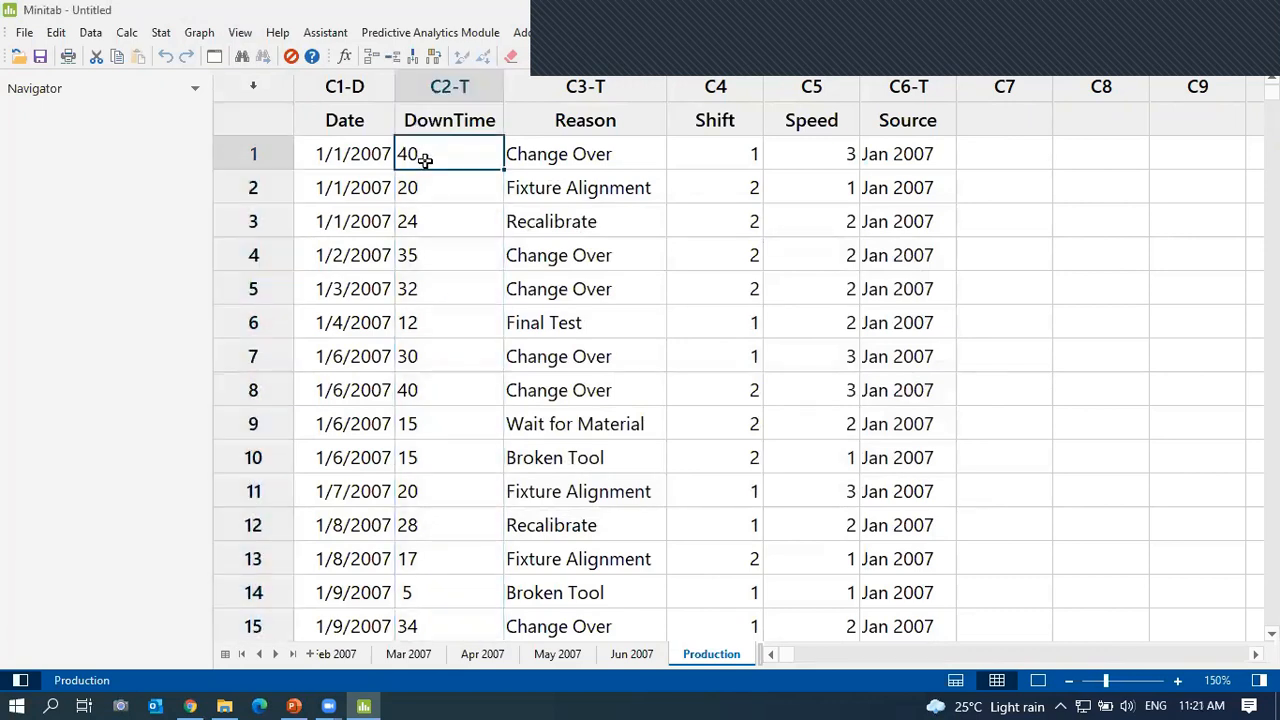
left_click(437, 88)
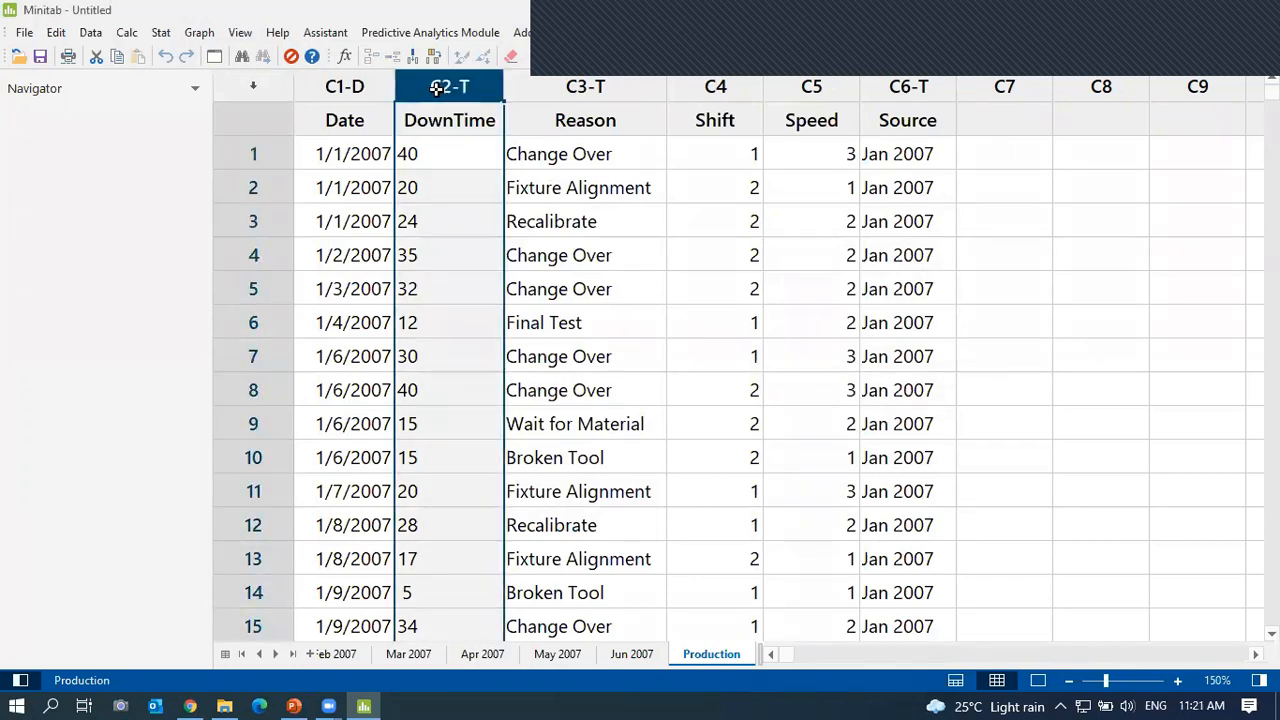
right_click(437, 88)
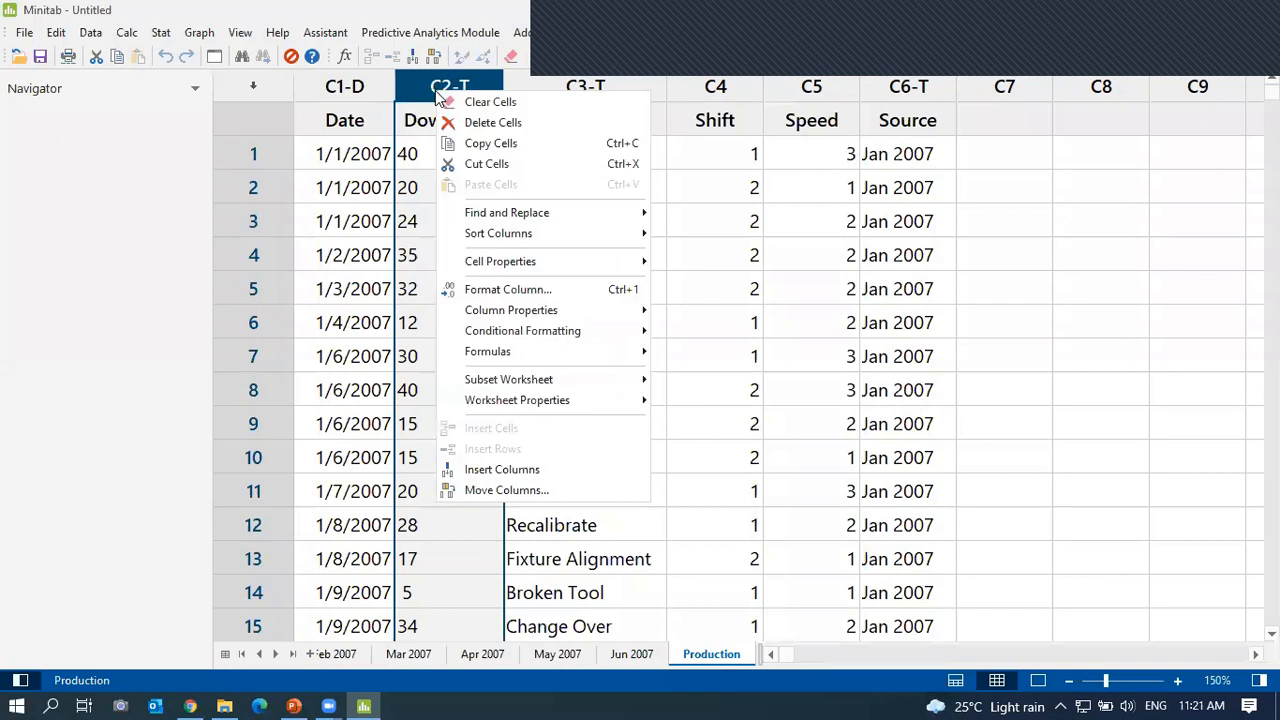
left_click(570, 291)
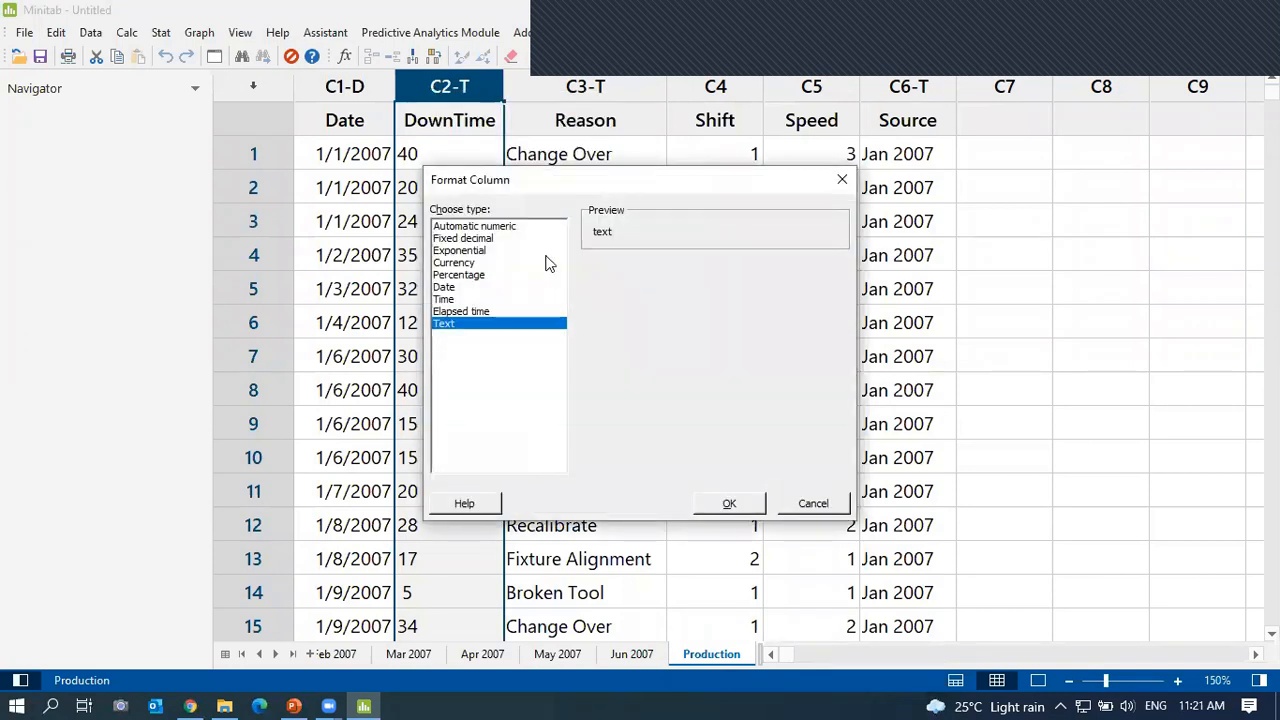
left_click(523, 226)
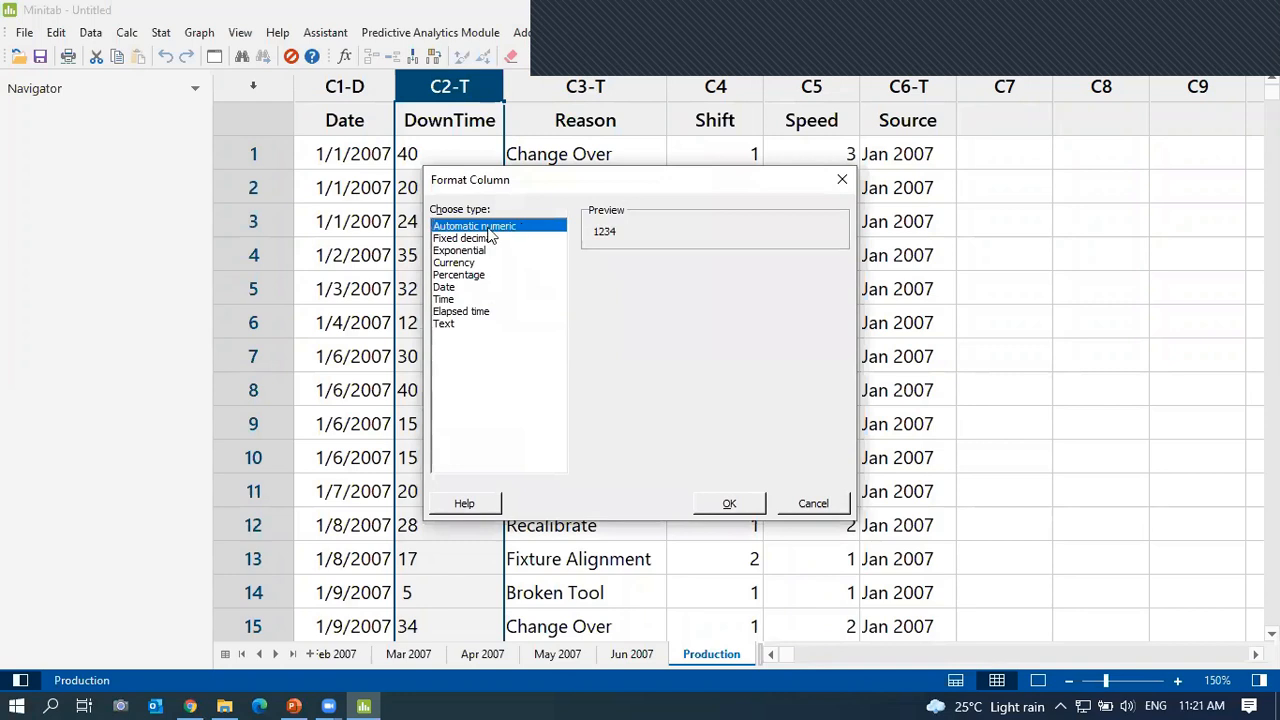
left_click(716, 506)
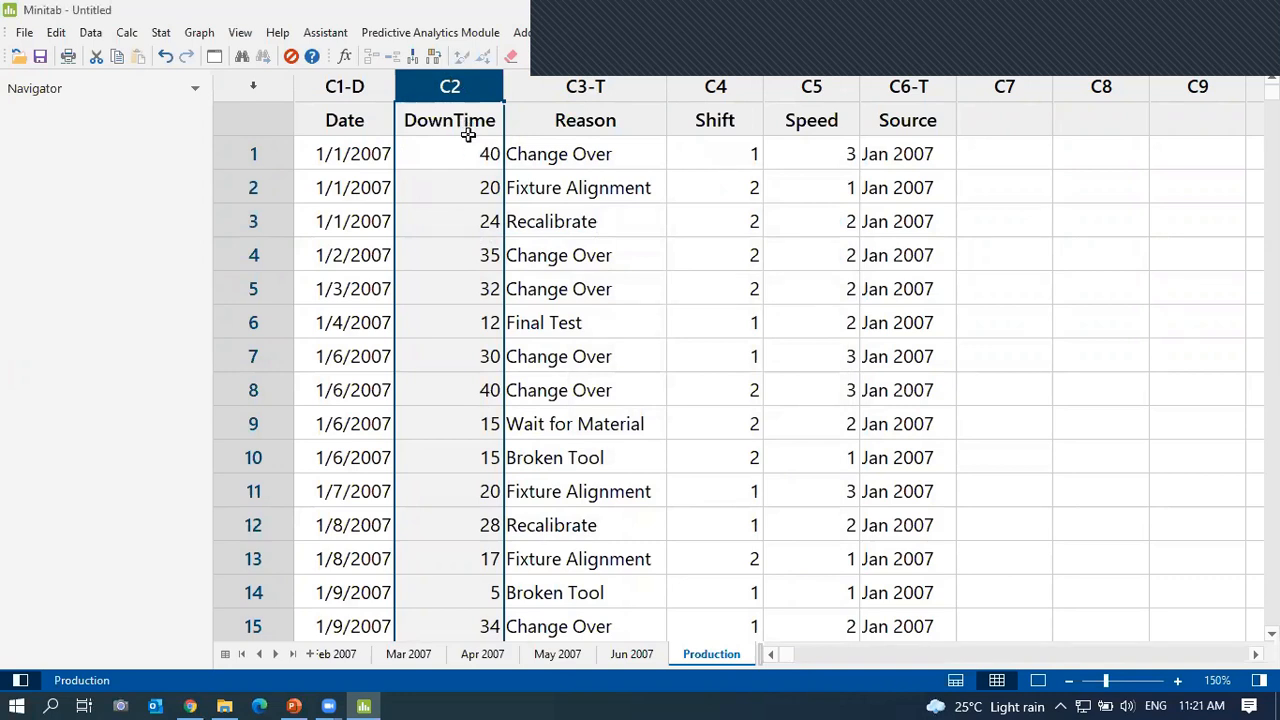
Check whether the simple histogram setup lists DownTime as an available variable, and close it without creating a graph.
left_click(468, 133)
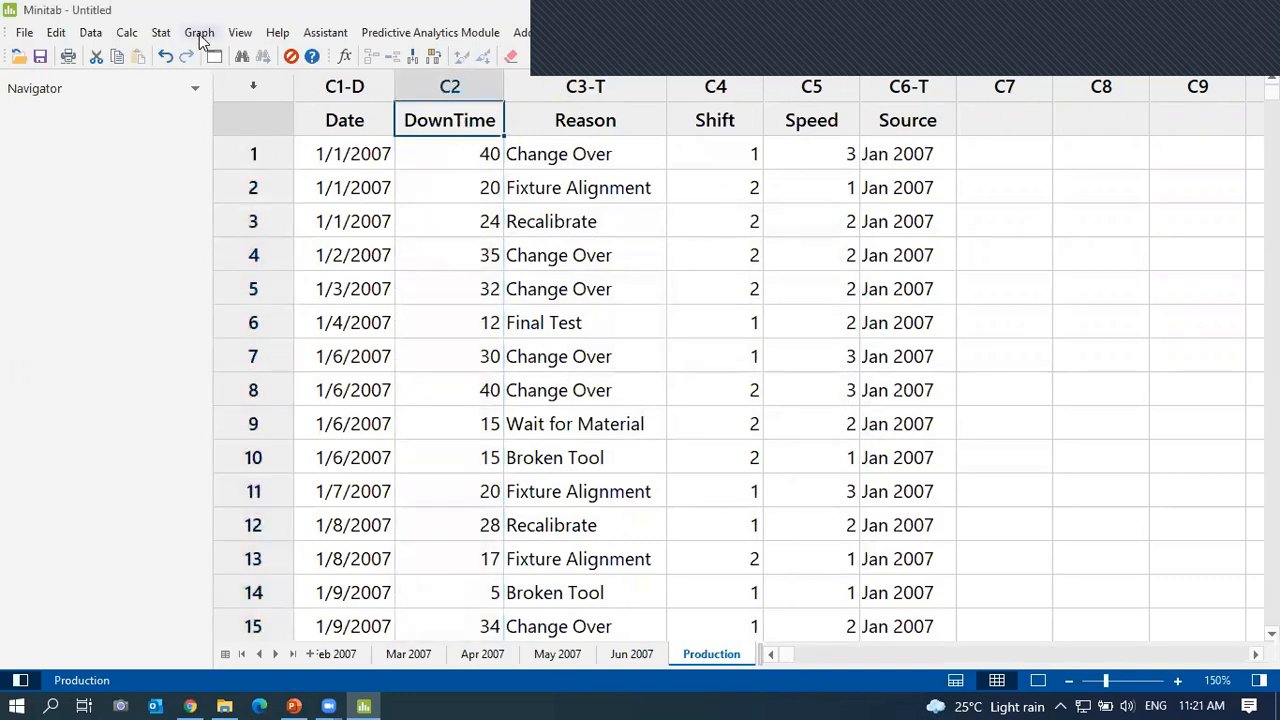
left_click(199, 33)
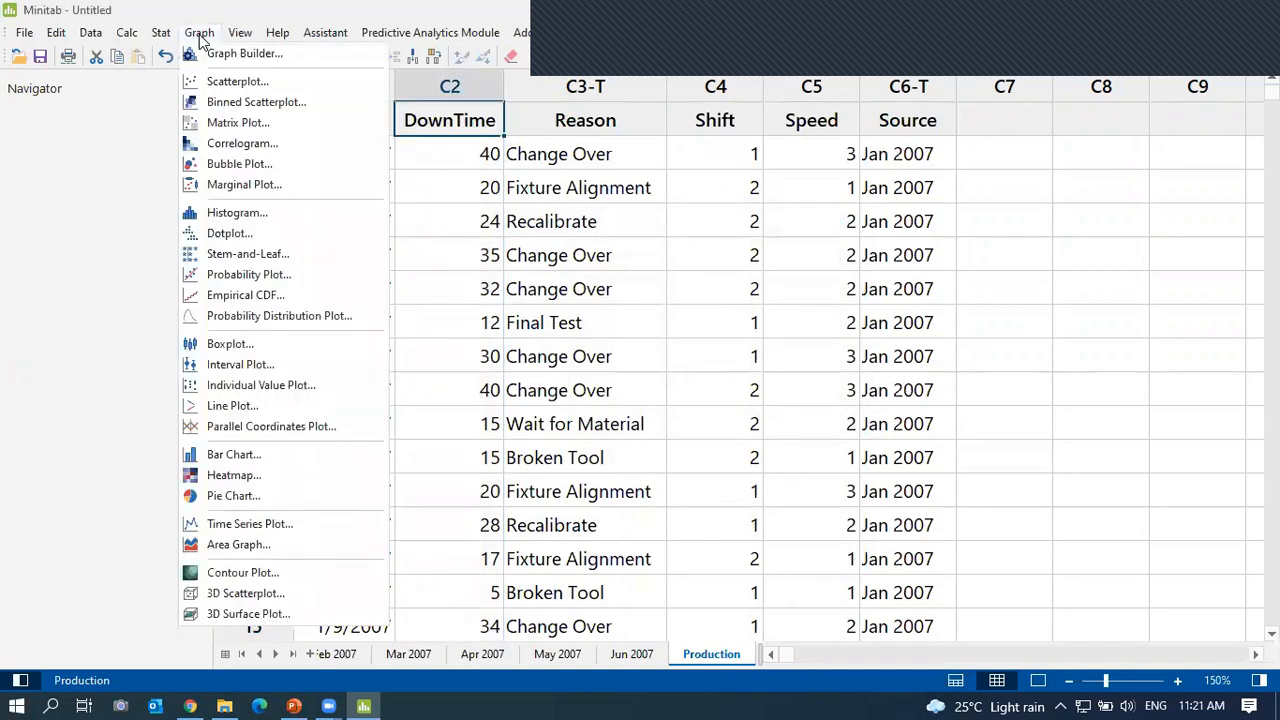
left_click(240, 216)
left_click(640, 469)
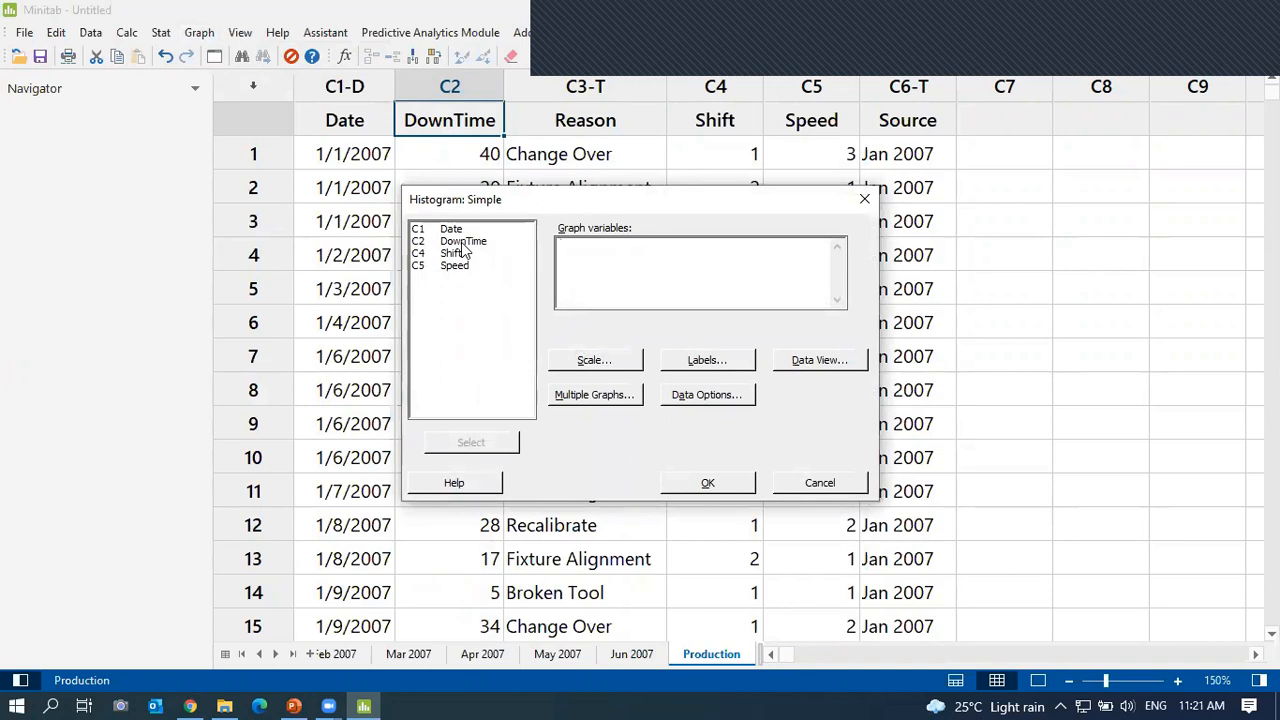
left_click(863, 198)
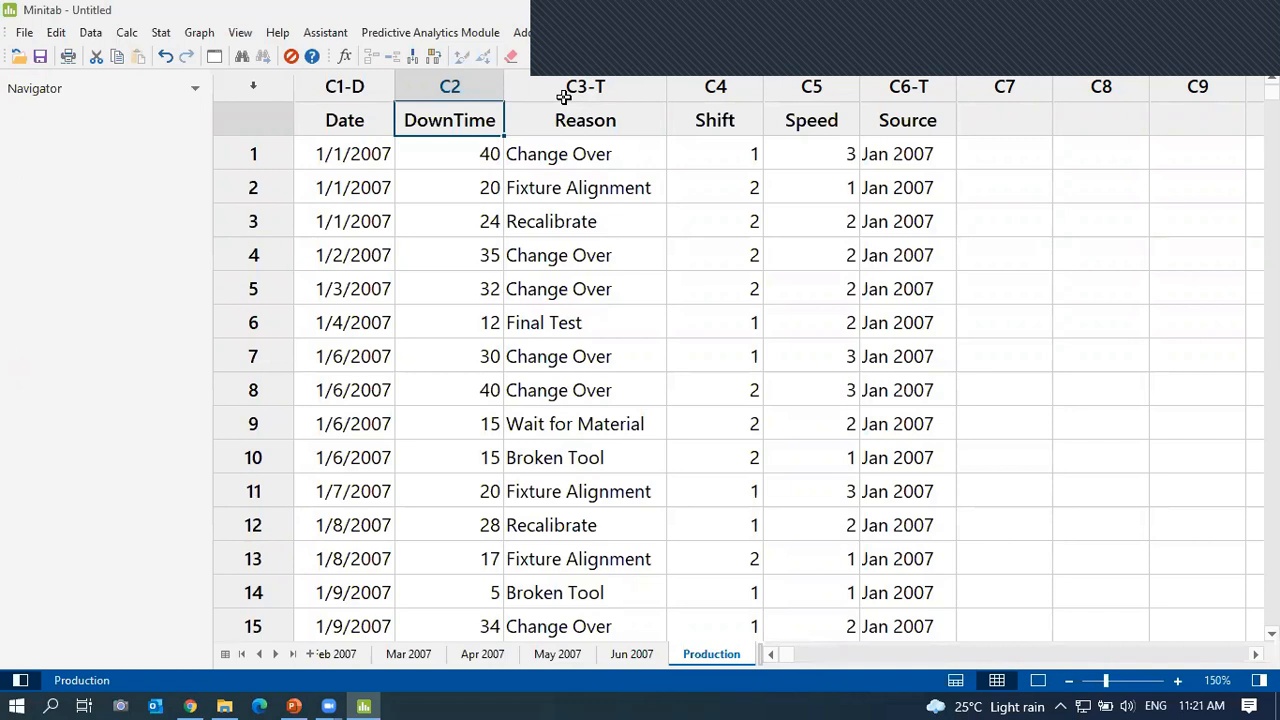
Extract the day of week from the Date column into a new text column named Day.
left_click(348, 112)
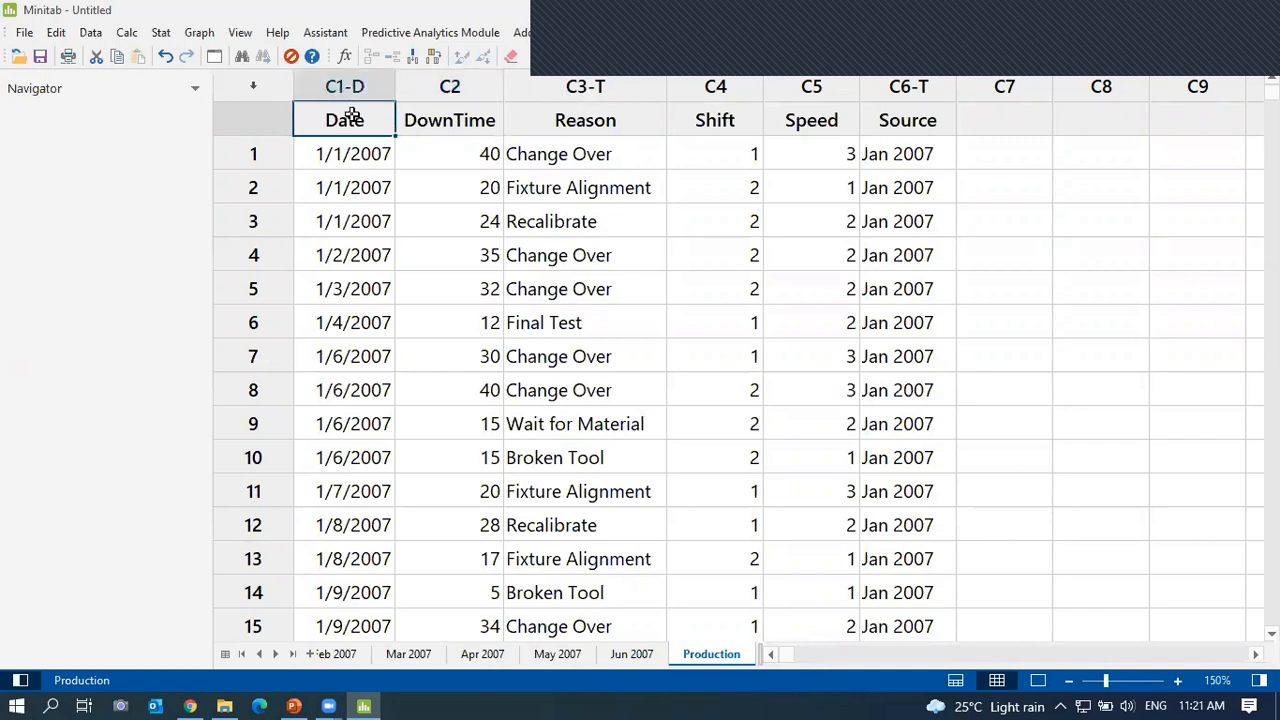
left_click(361, 161)
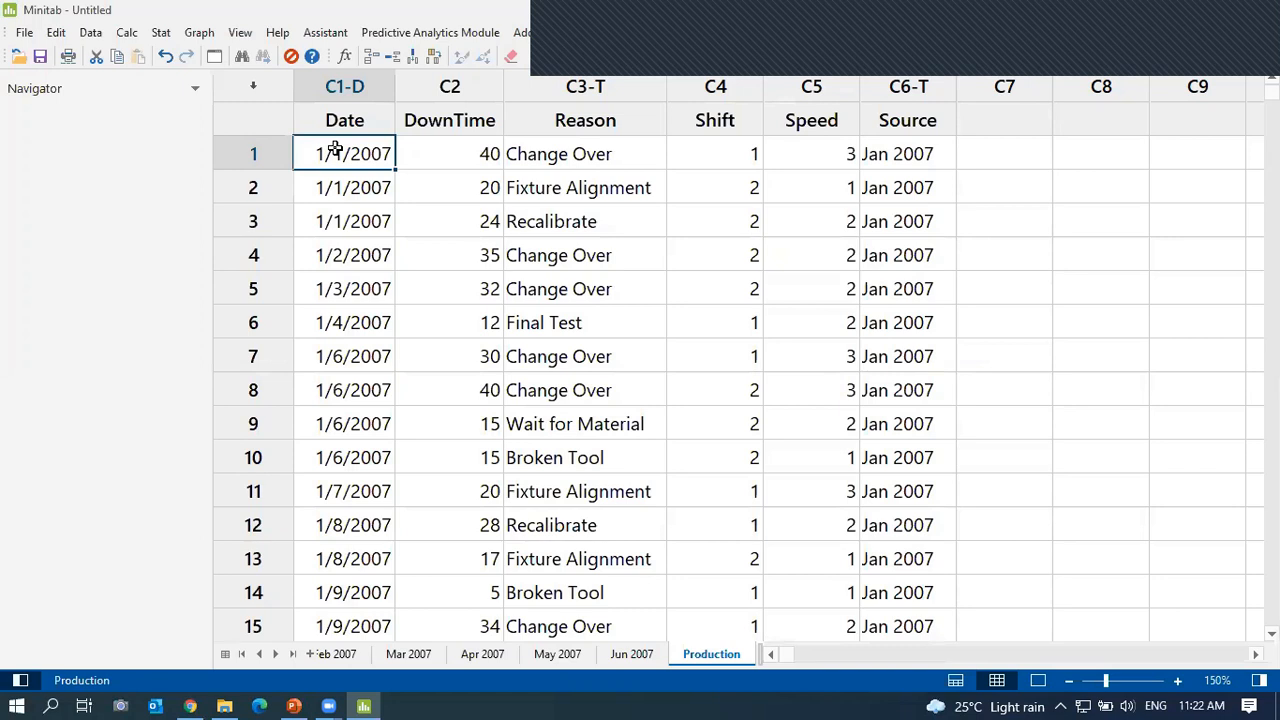
left_click(98, 34)
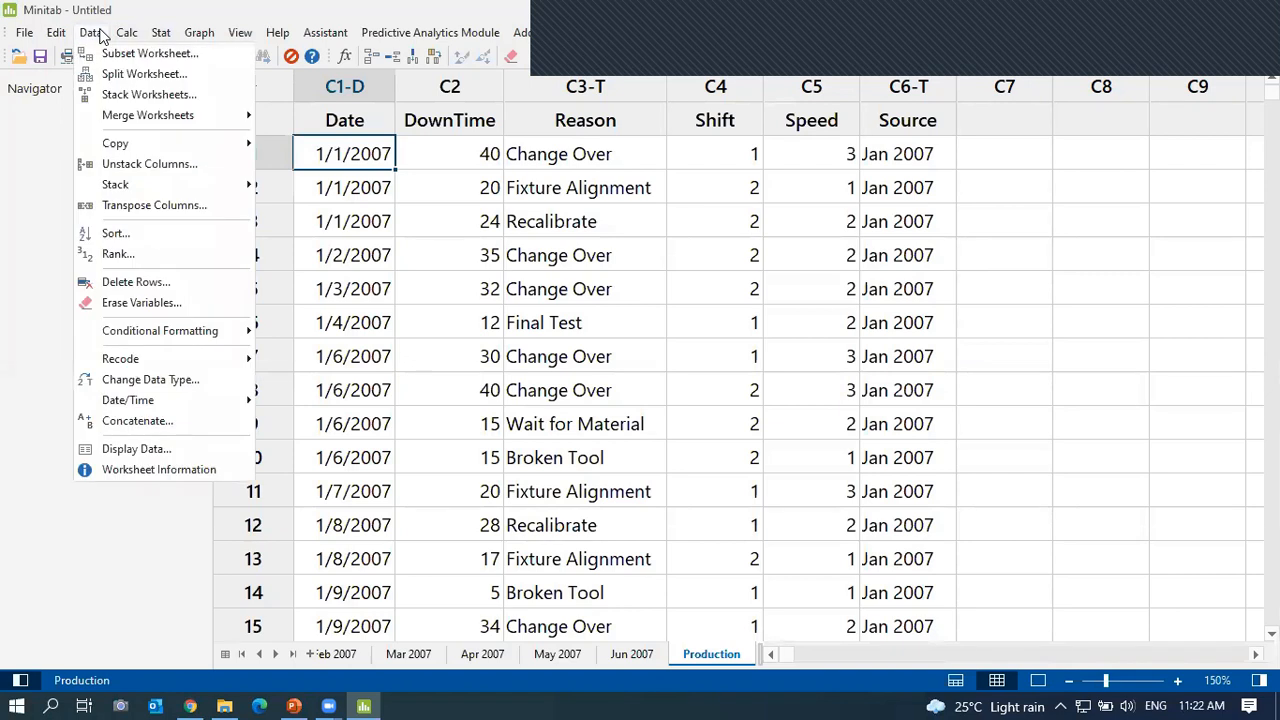
mouse_move(192, 408)
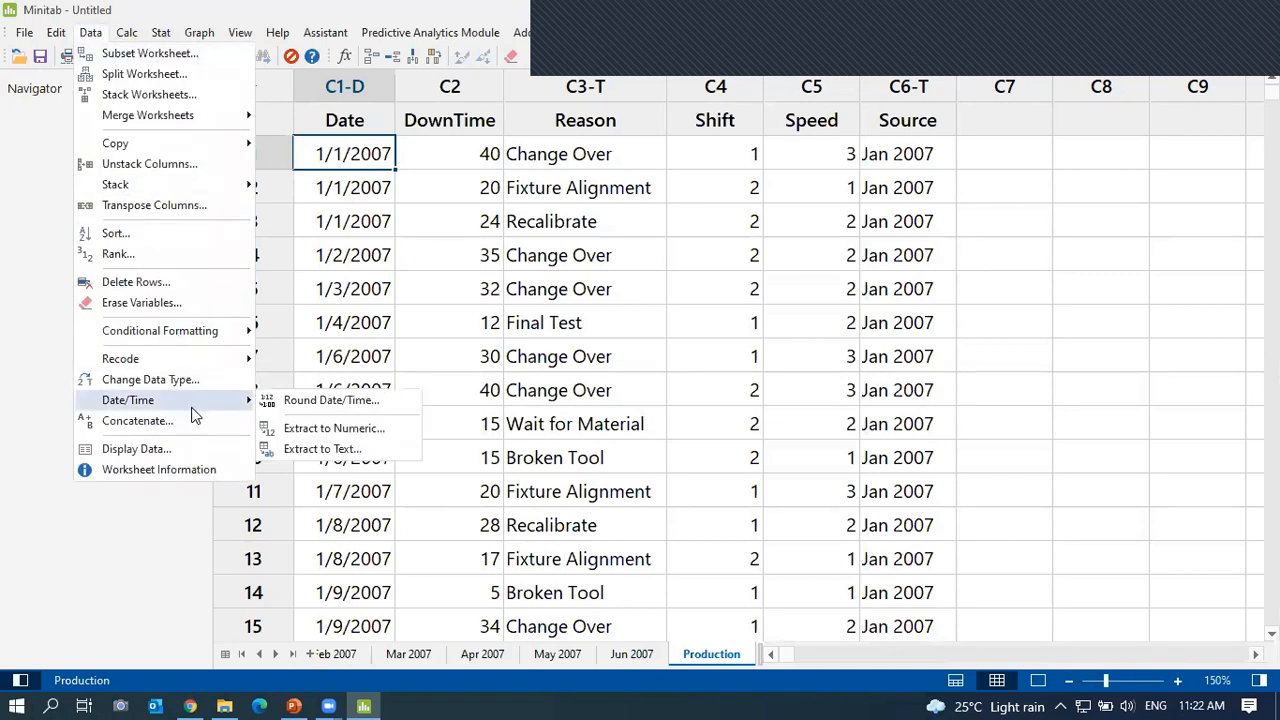
left_click(345, 453)
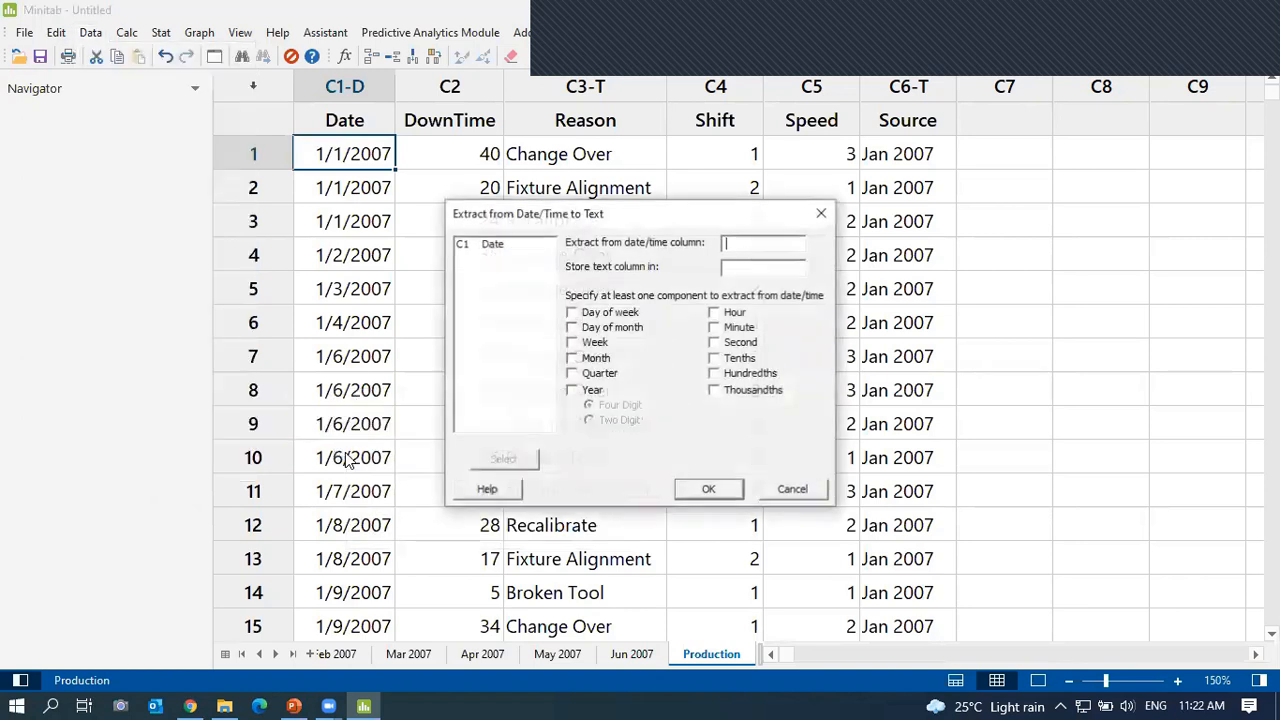
double_click(494, 245)
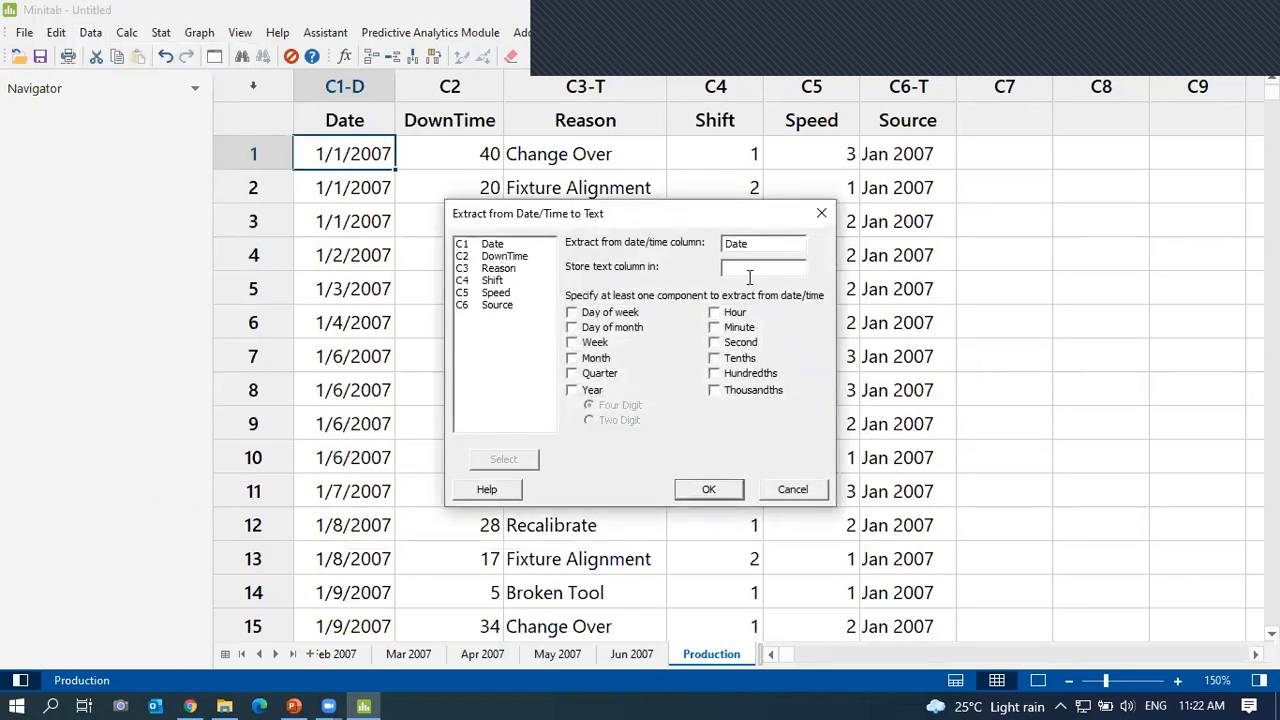
type("Day")
left_click(572, 313)
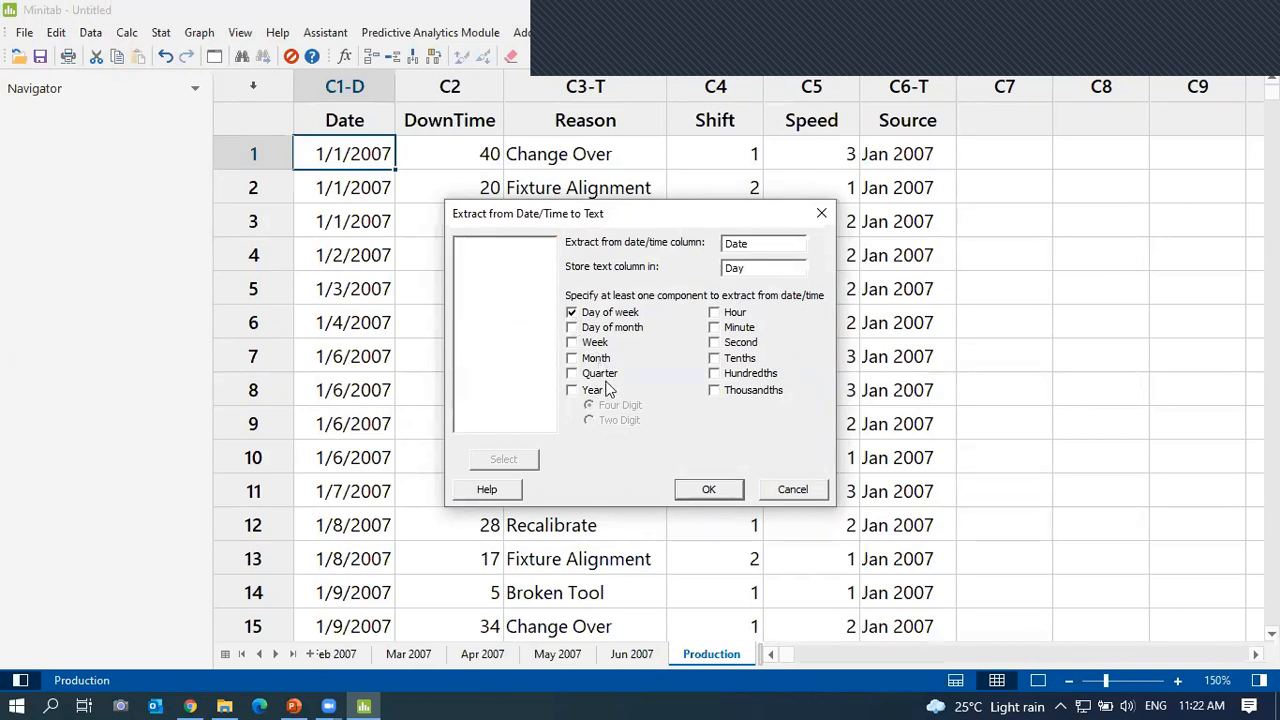
left_click(702, 489)
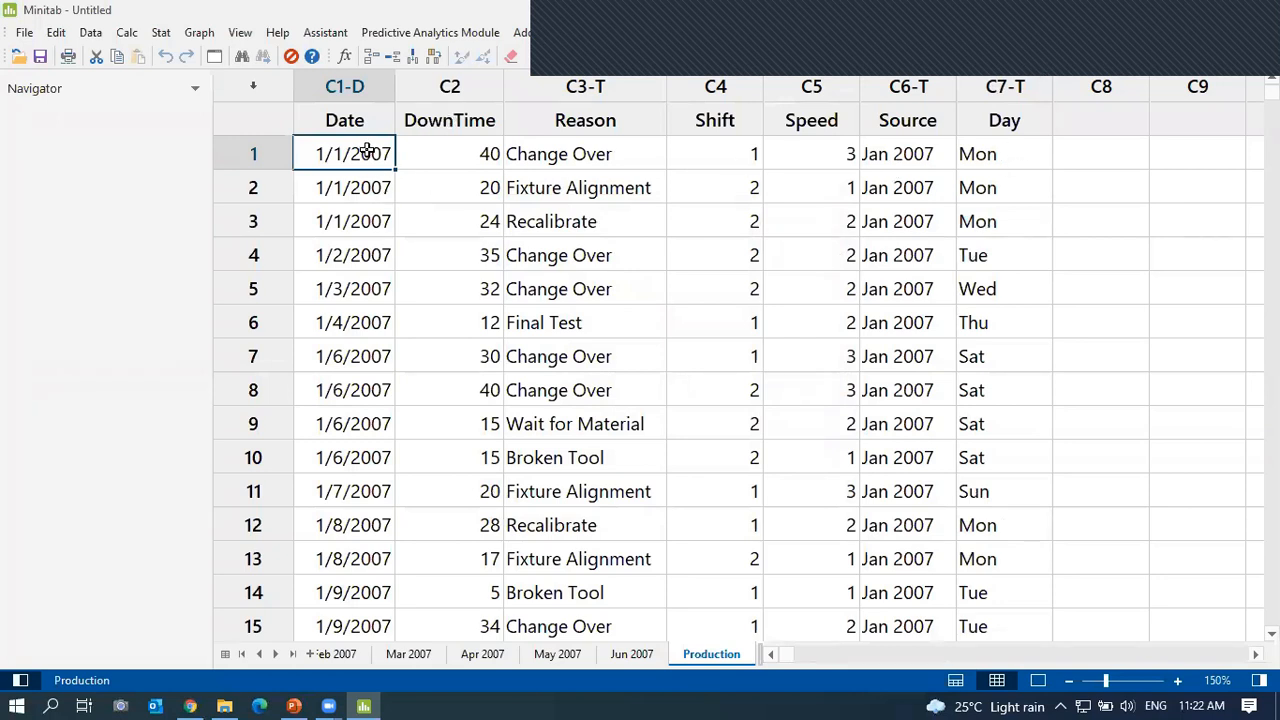
left_click(1025, 153)
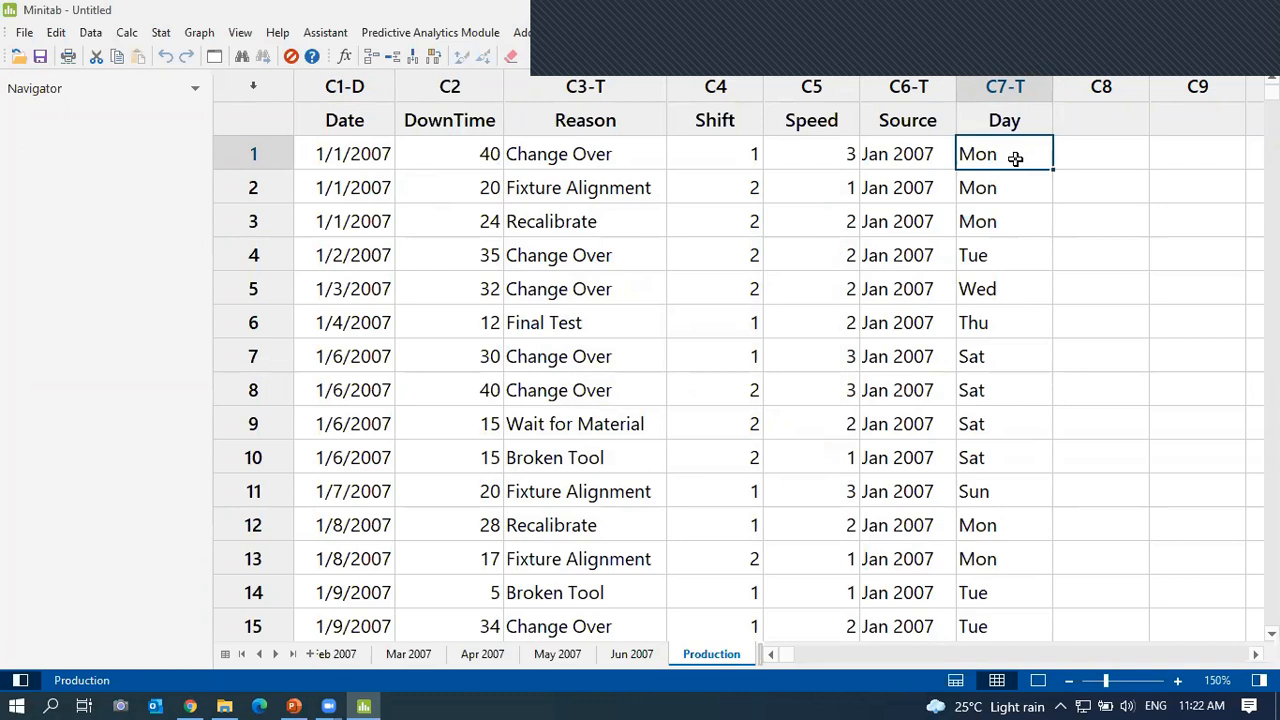
left_click(344, 163)
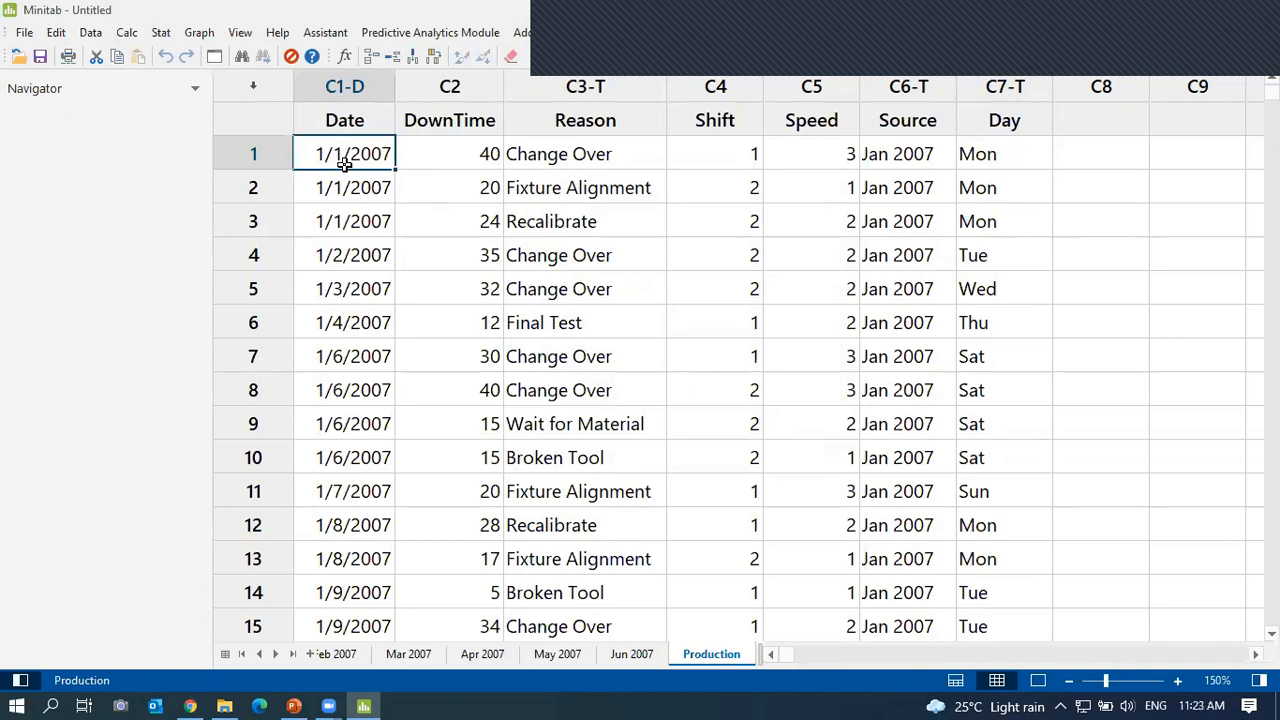
Calculate a new column Downtime (H) with the expression 'DownTime' / 60.
left_click(484, 120)
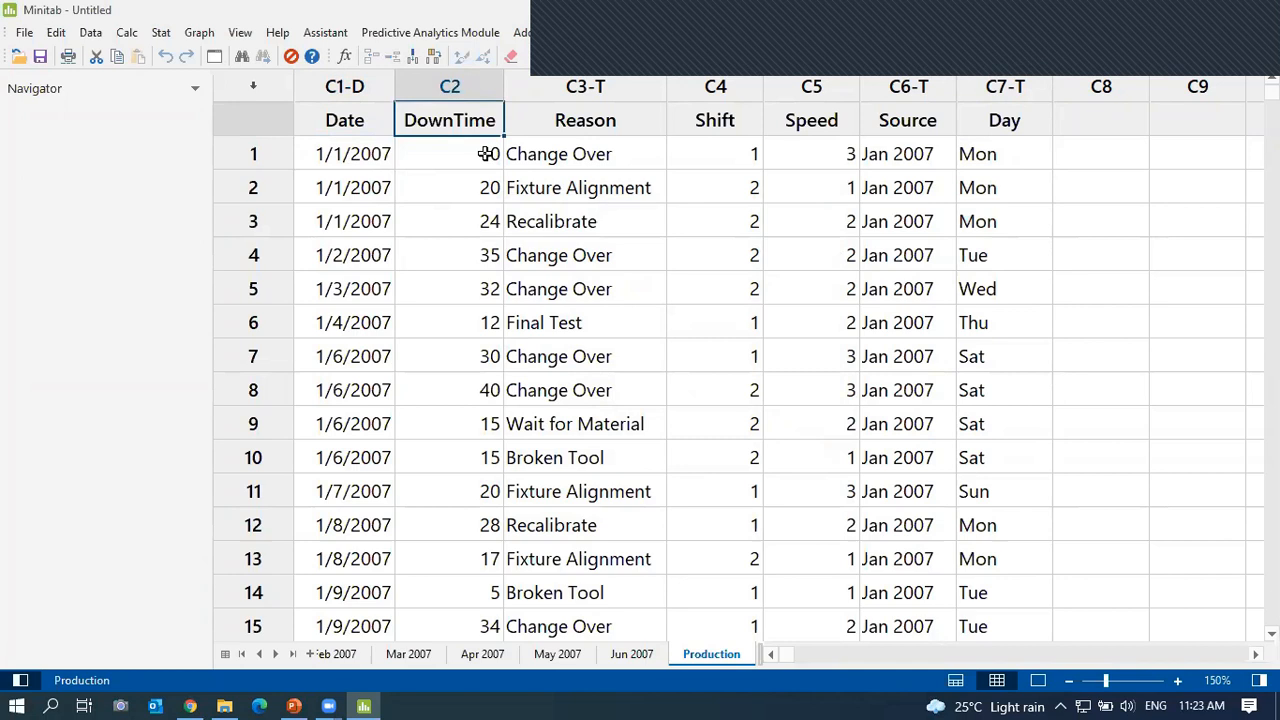
left_click(486, 153)
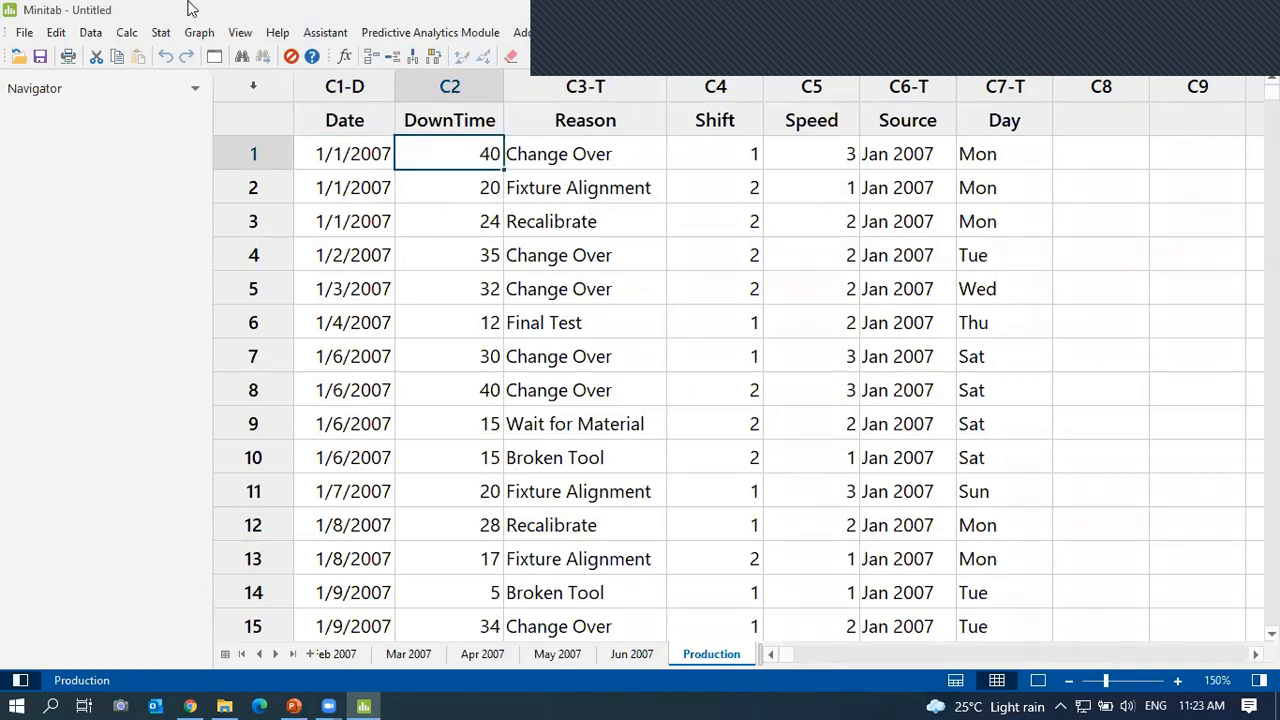
left_click(126, 33)
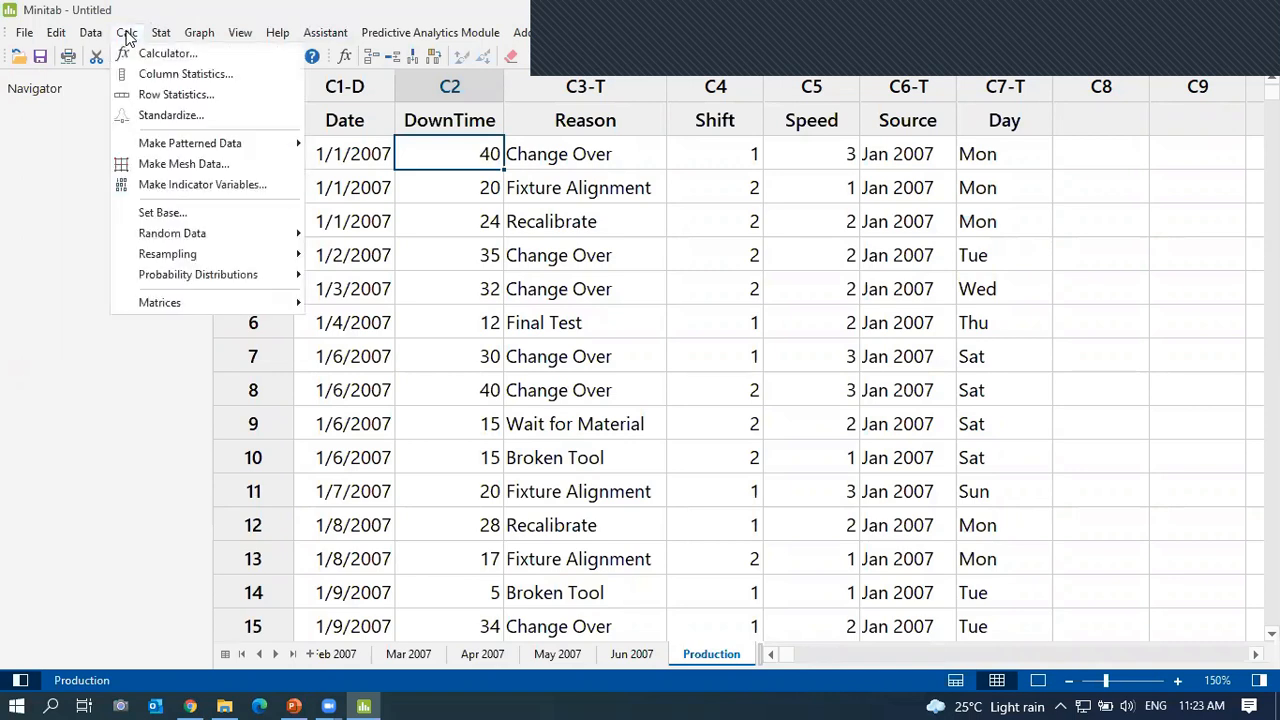
left_click(143, 52)
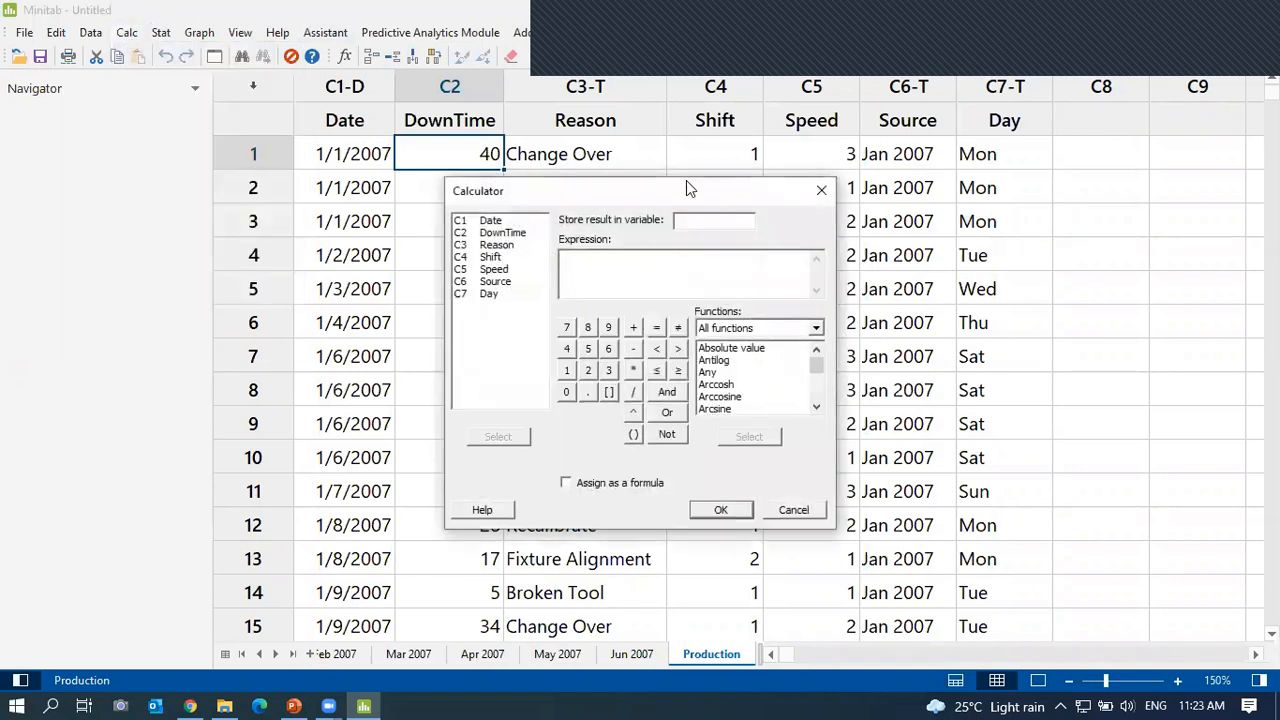
left_click_drag(705, 195, 816, 182)
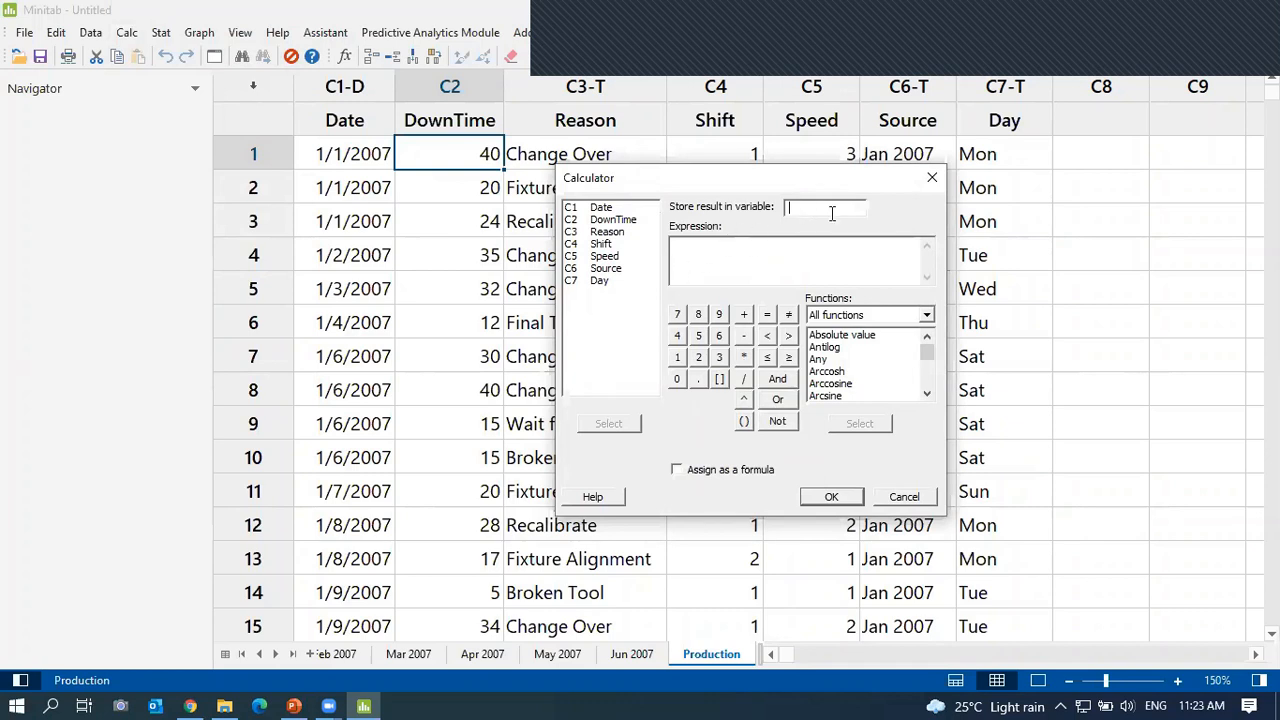
type("Downtime (H)")
left_click(726, 254)
double_click(600, 220)
left_click(743, 378)
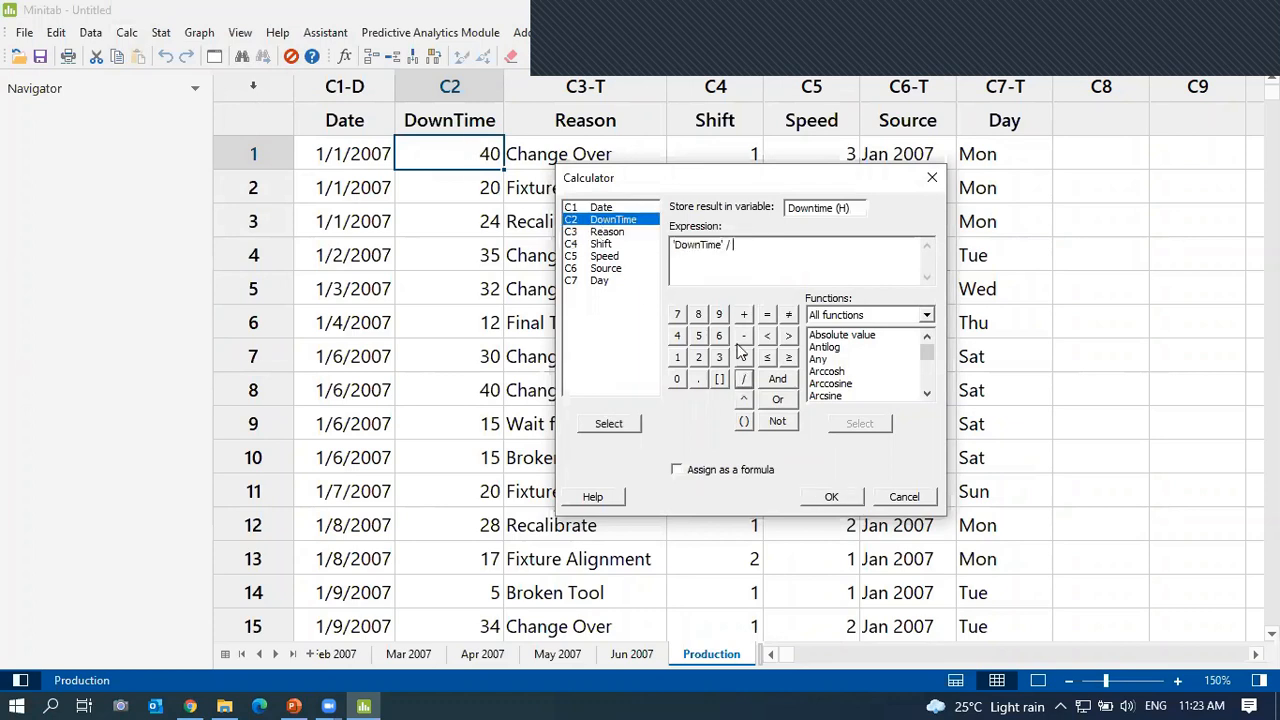
left_click(718, 335)
left_click(677, 379)
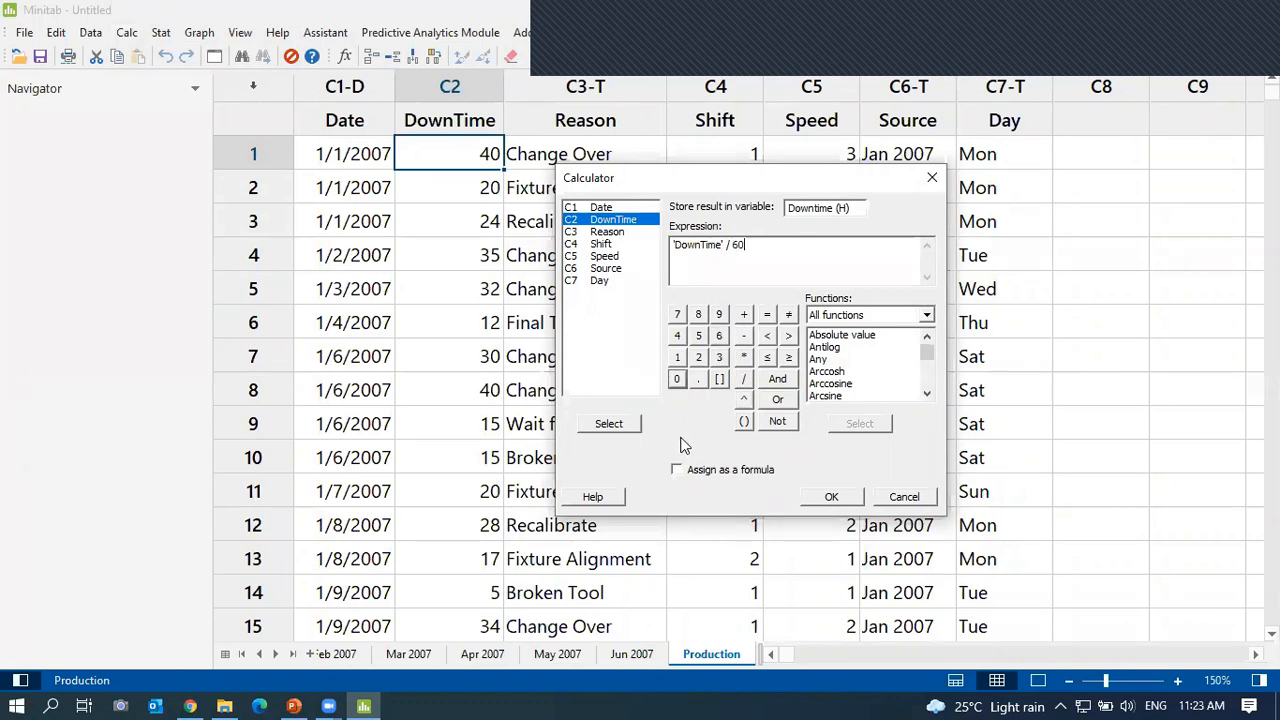
left_click(832, 499)
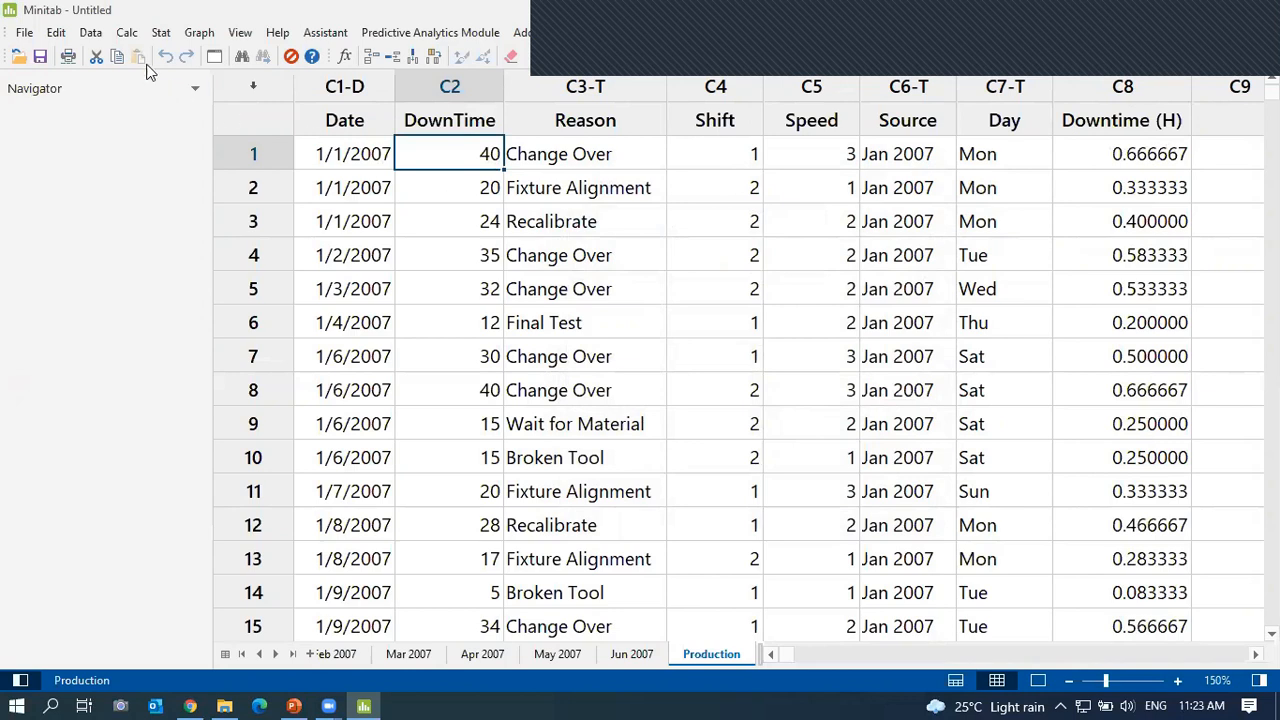
Browse the functions available in the Calculator, including the syntax of Cosh, and close it without calculating anything.
left_click(127, 33)
left_click(135, 52)
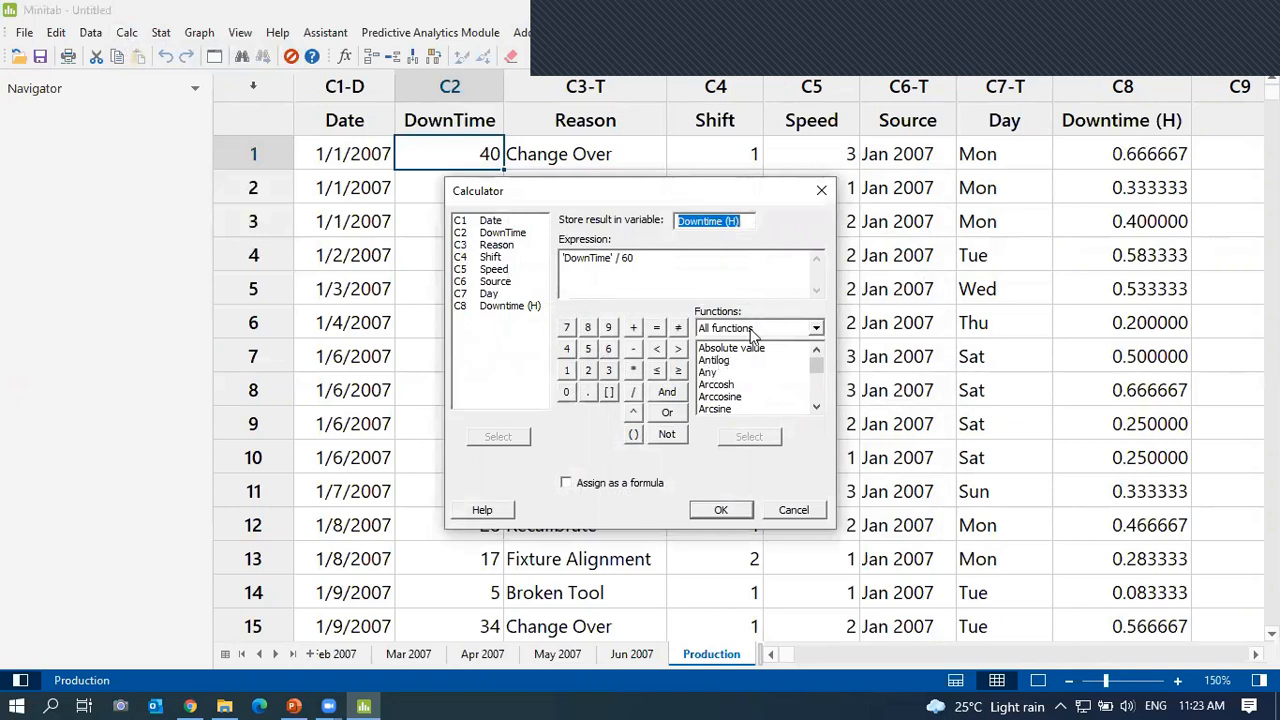
scroll(740, 395, "down", 5)
left_click(731, 398)
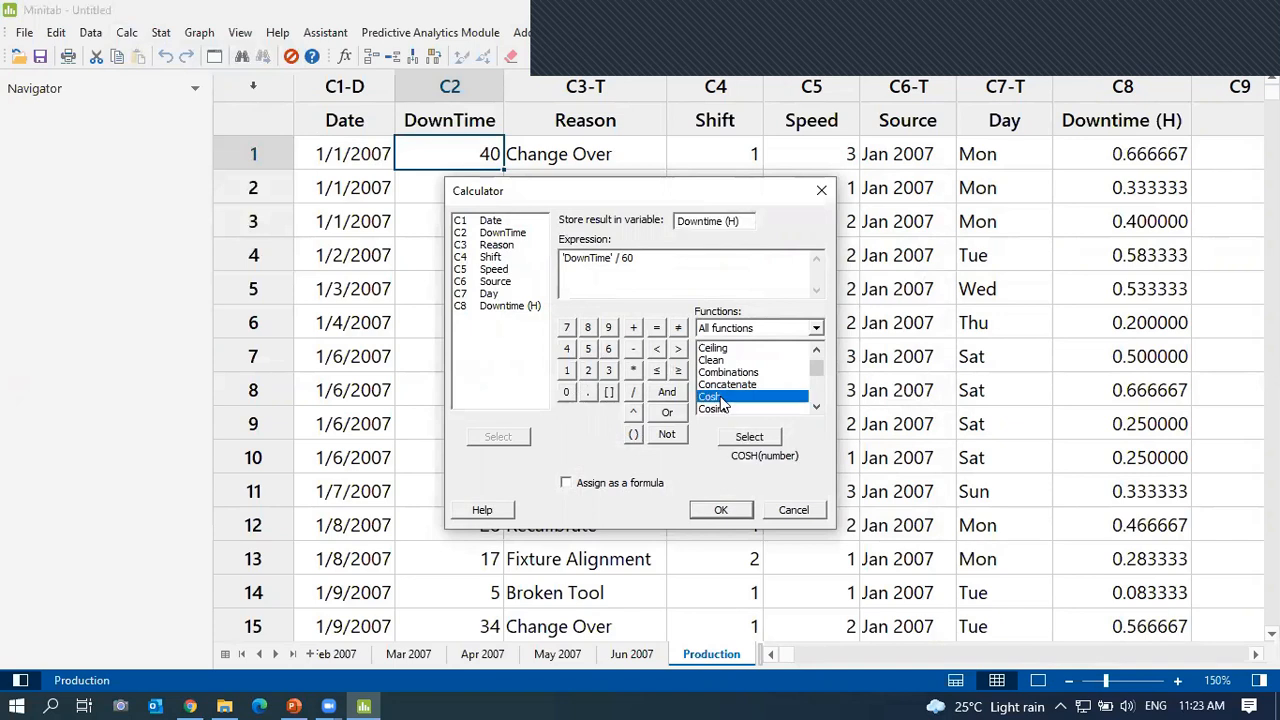
left_click(821, 189)
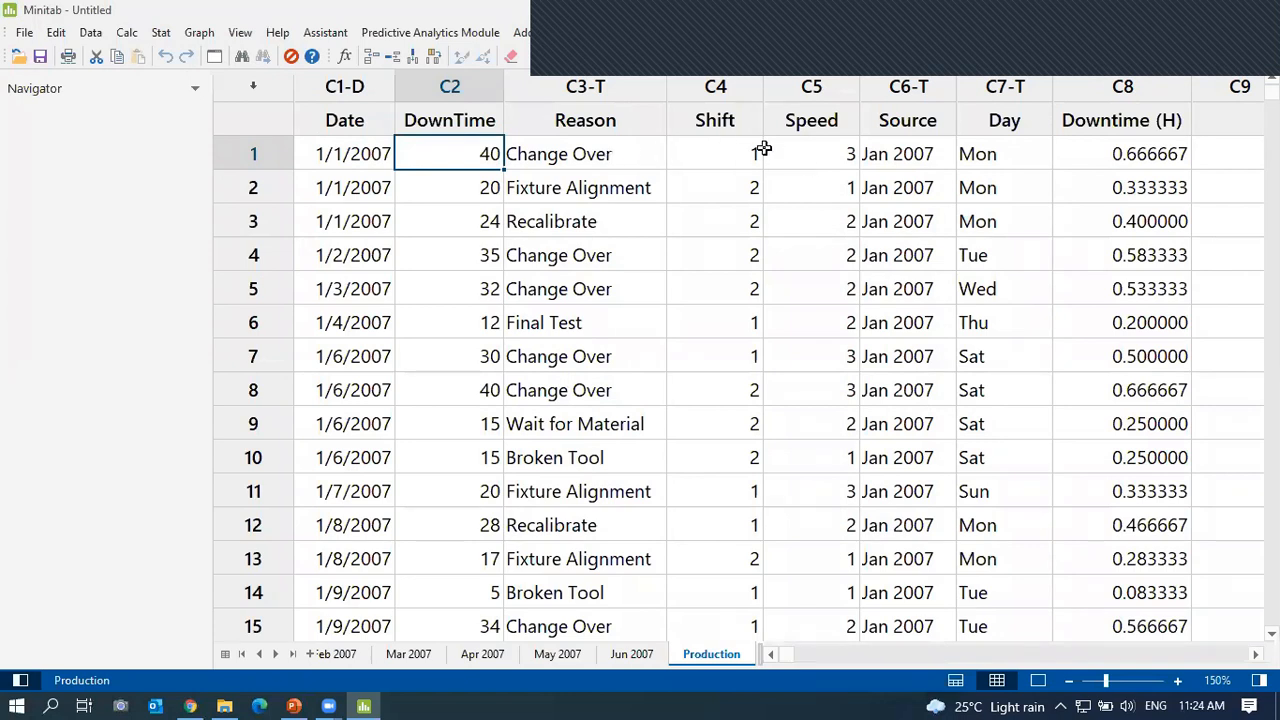
Examine the numeric codes in the first three rows of the Speed column.
left_click(800, 156)
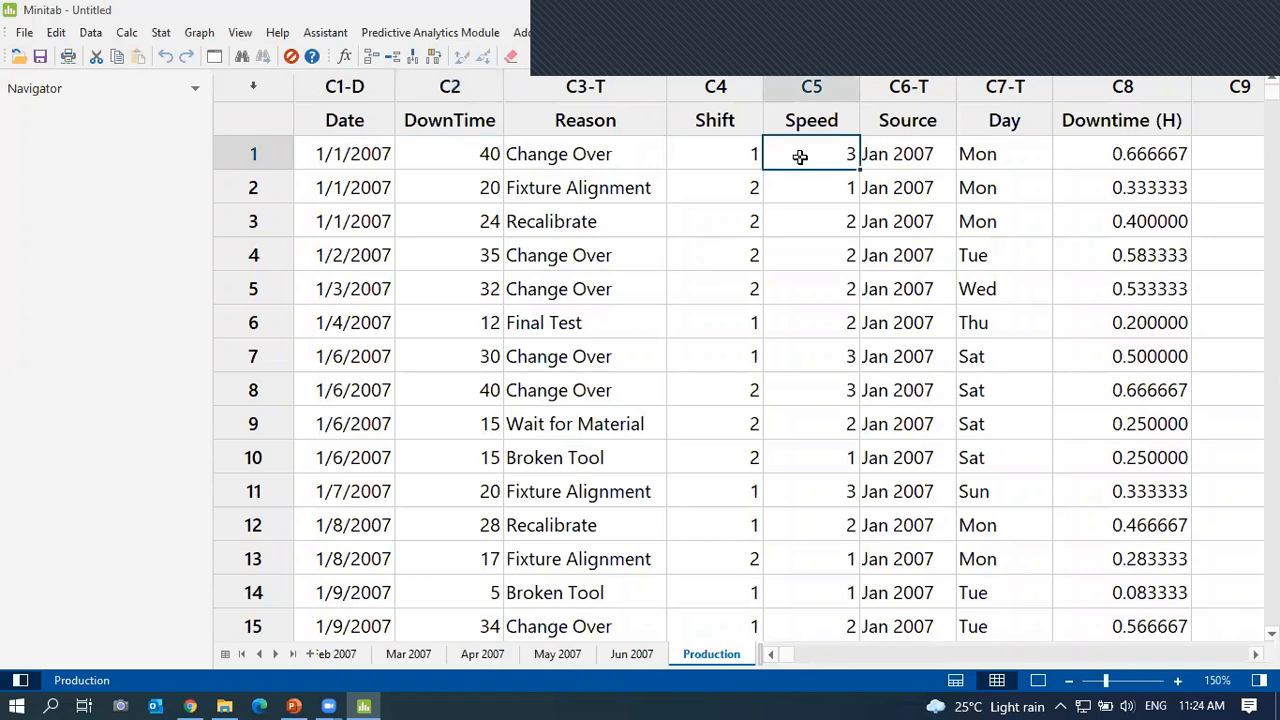
left_click(806, 189)
left_click(815, 224)
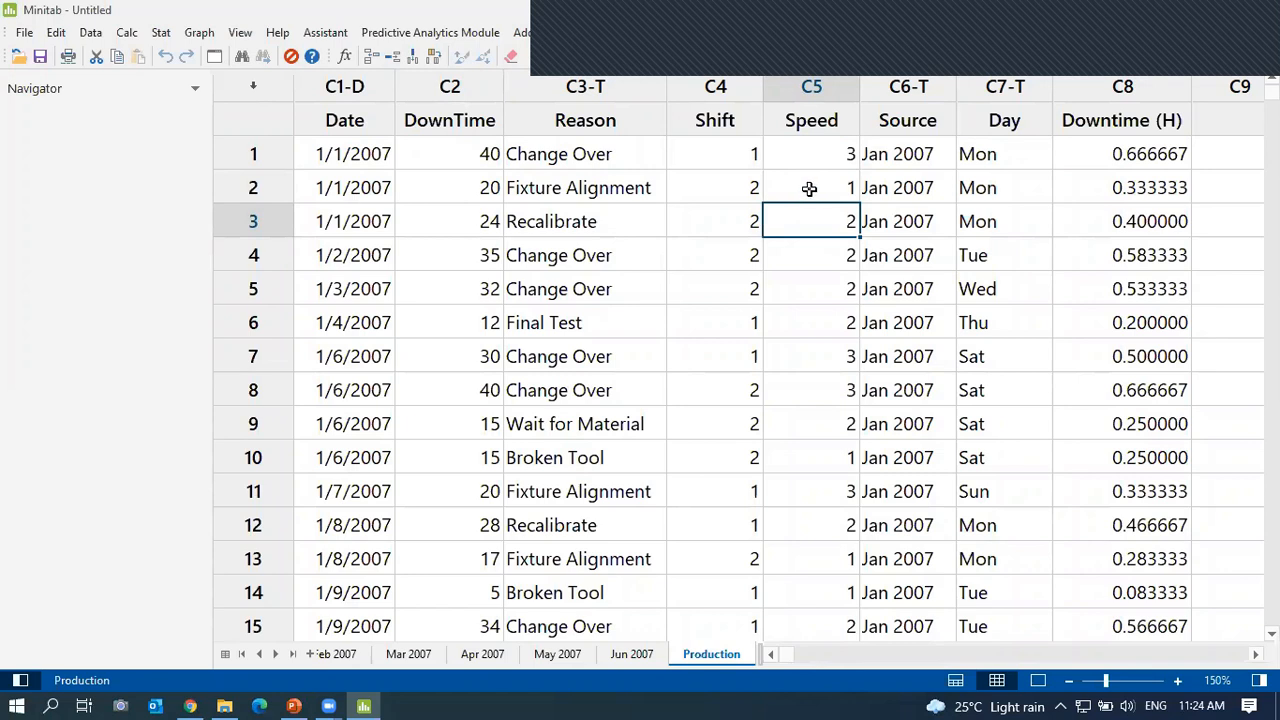
left_click(809, 188)
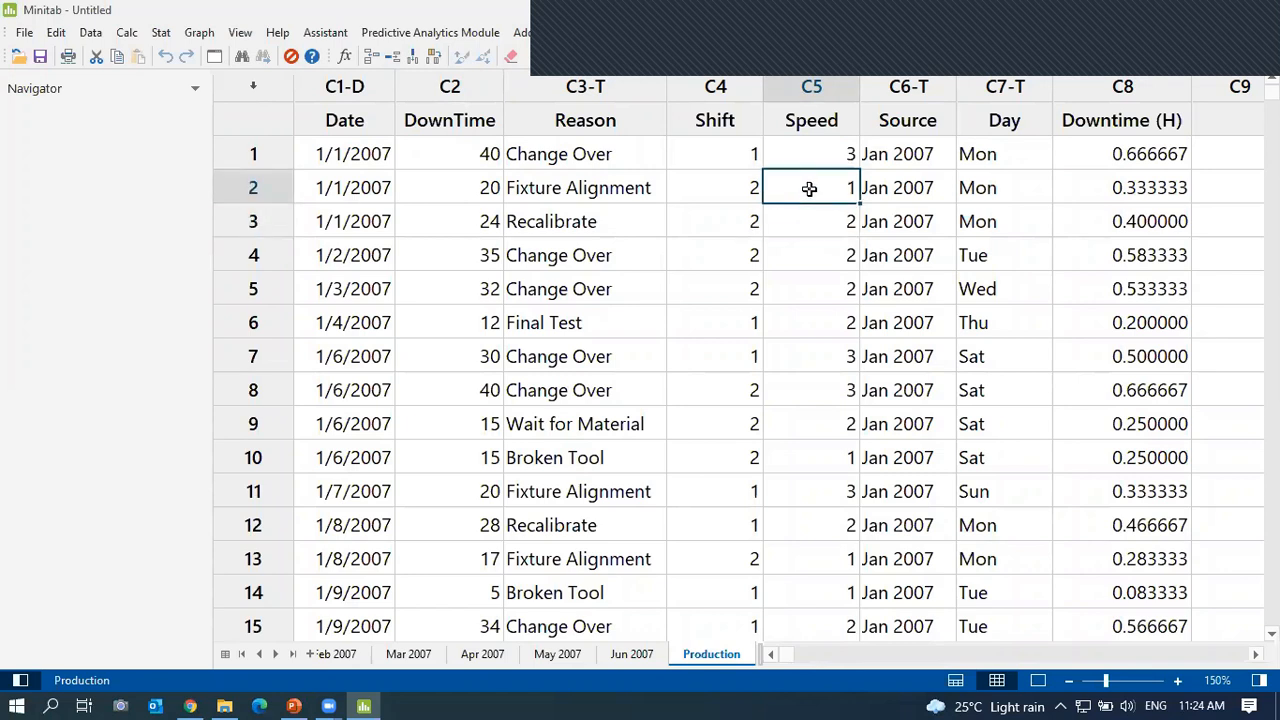
left_click(811, 224)
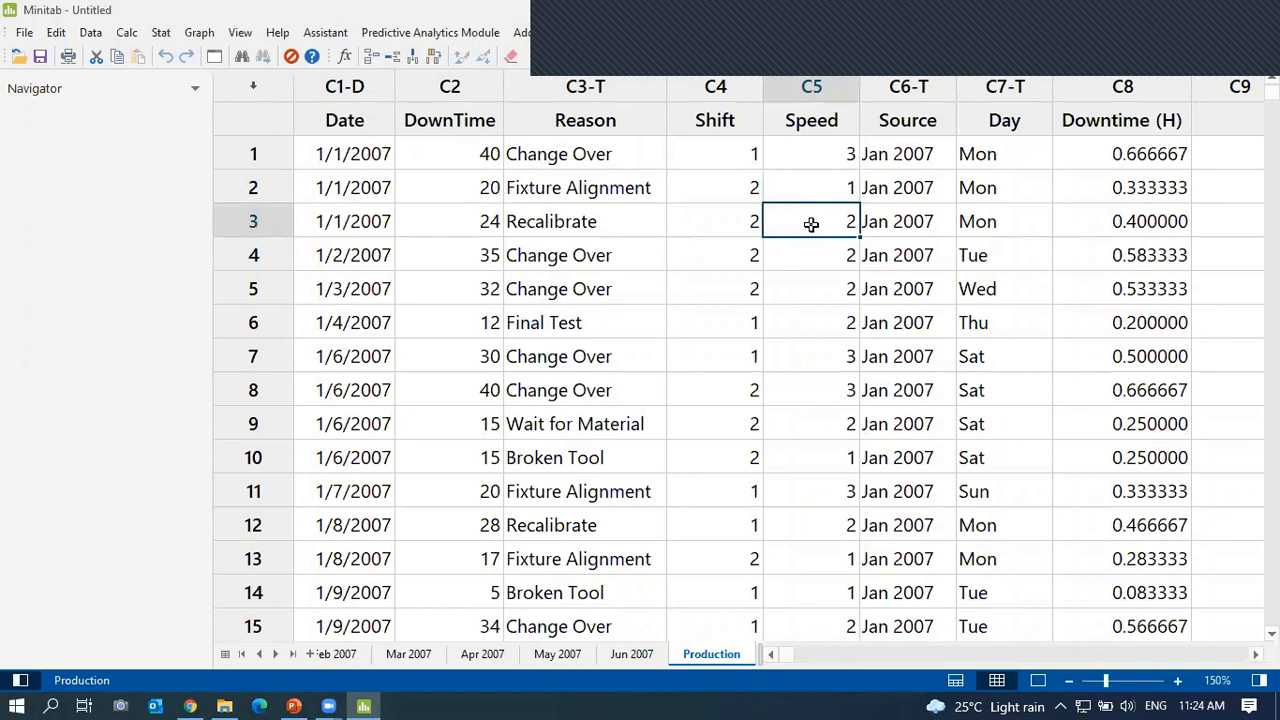
left_click(798, 157)
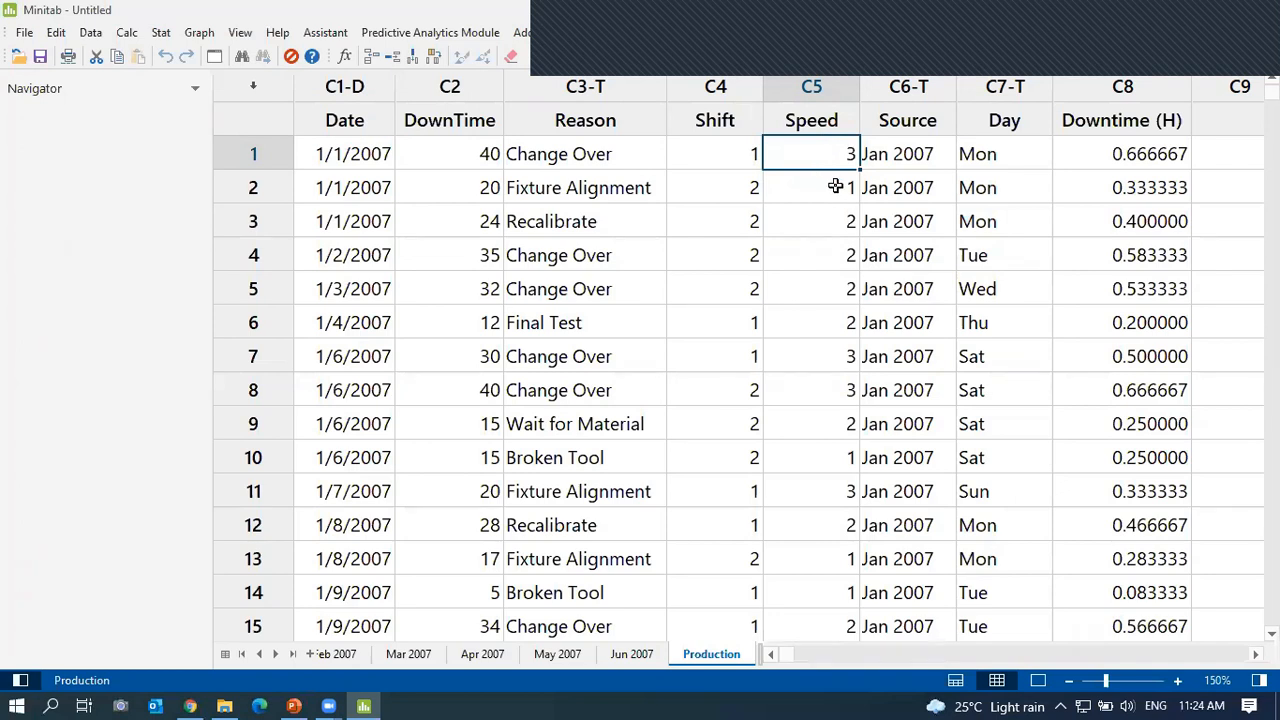
Tally the Reason column, displaying the count of each distinct value.
left_click(577, 118)
left_click(574, 148)
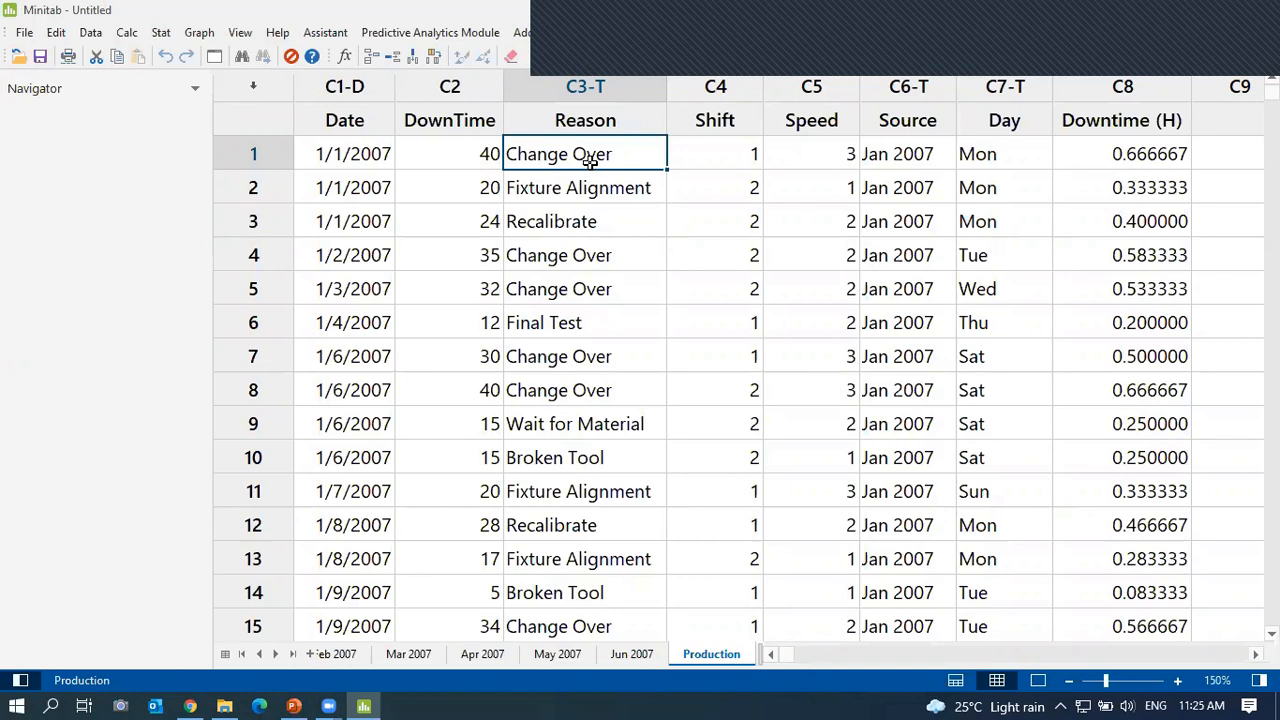
left_click(160, 33)
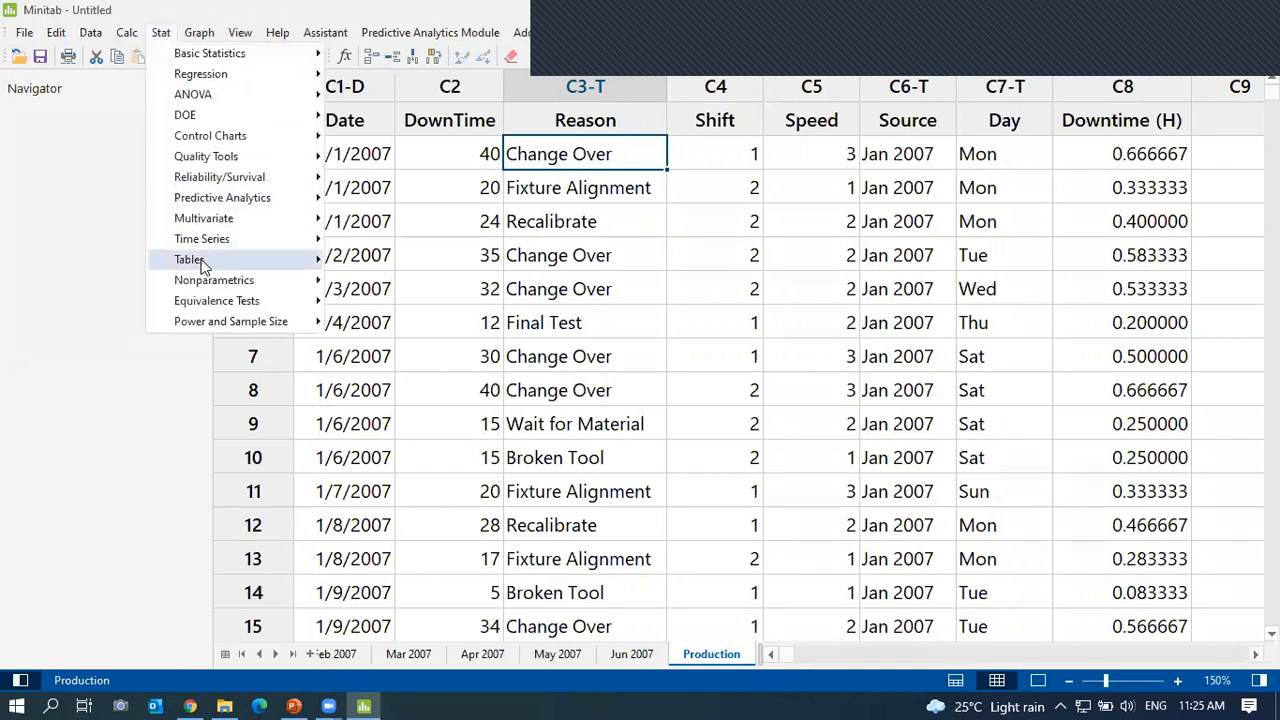
mouse_move(203, 265)
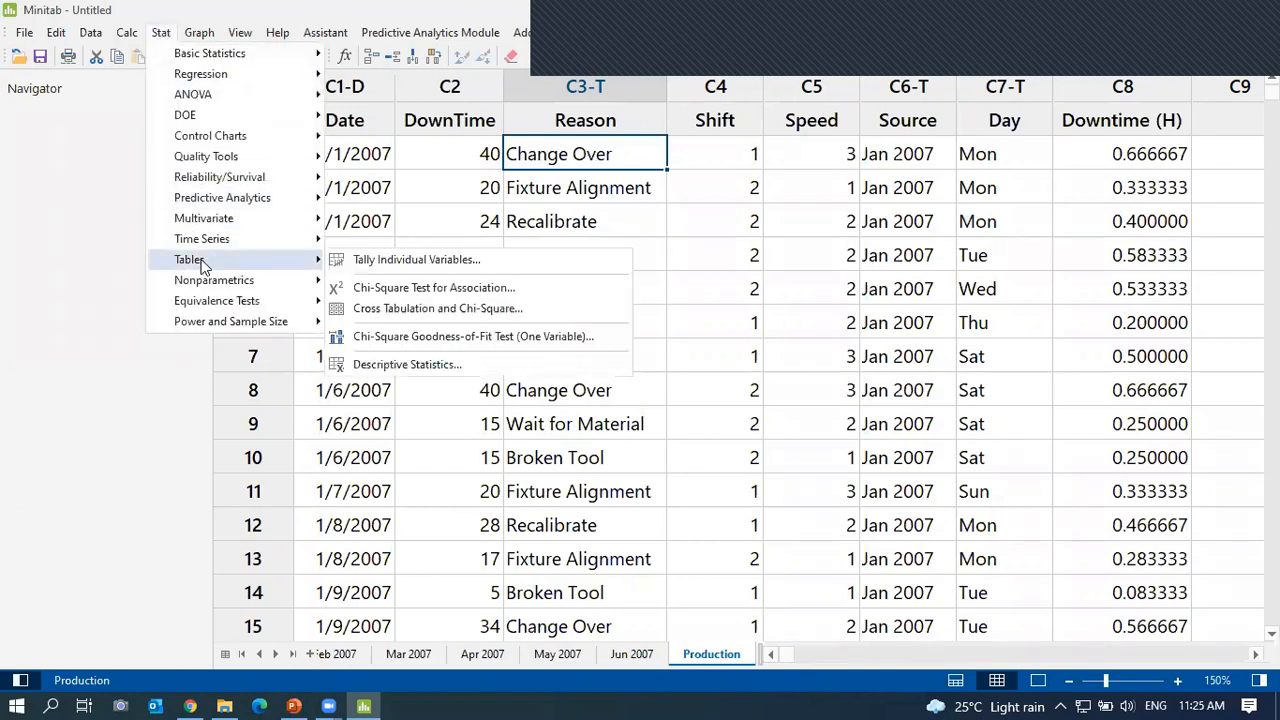
left_click(390, 262)
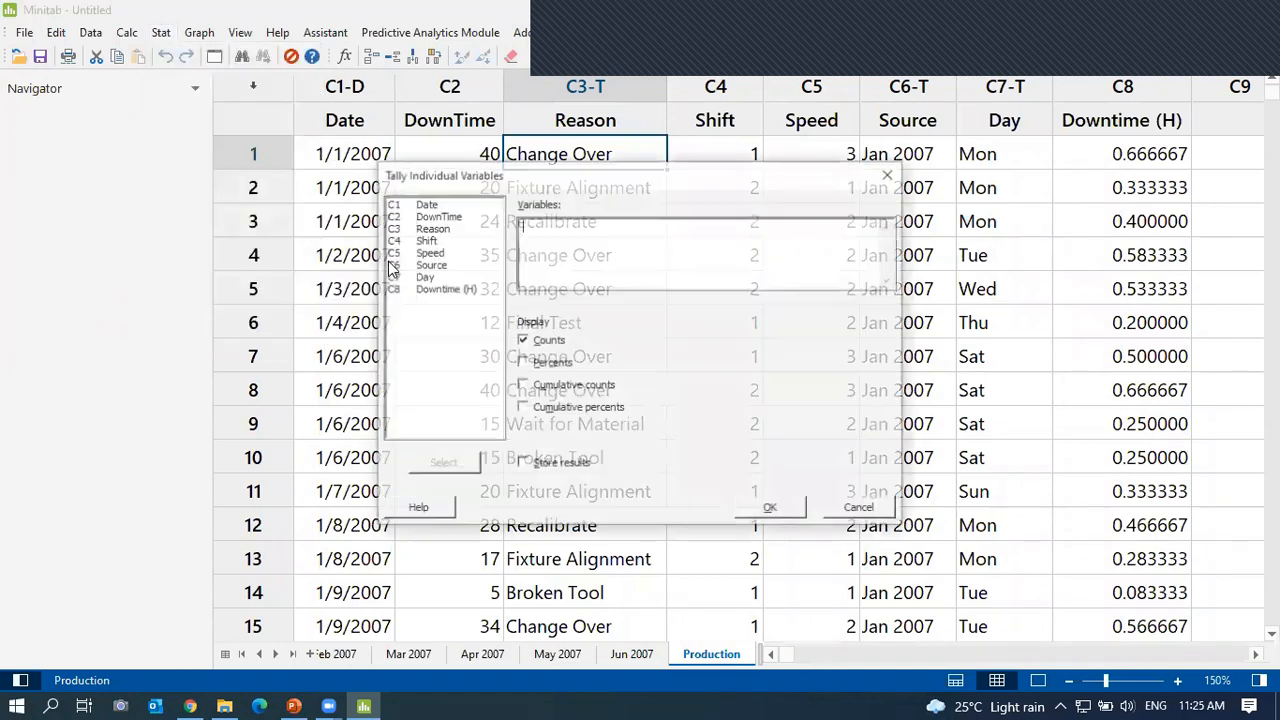
double_click(447, 229)
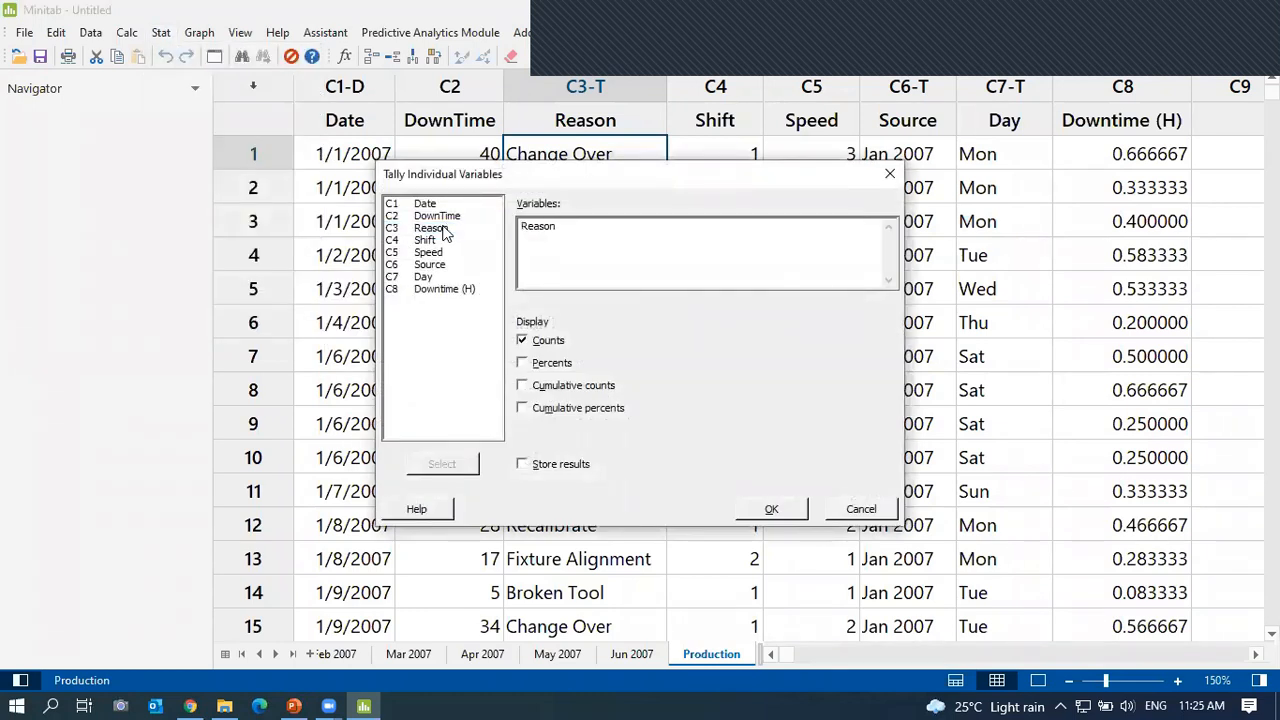
left_click(769, 510)
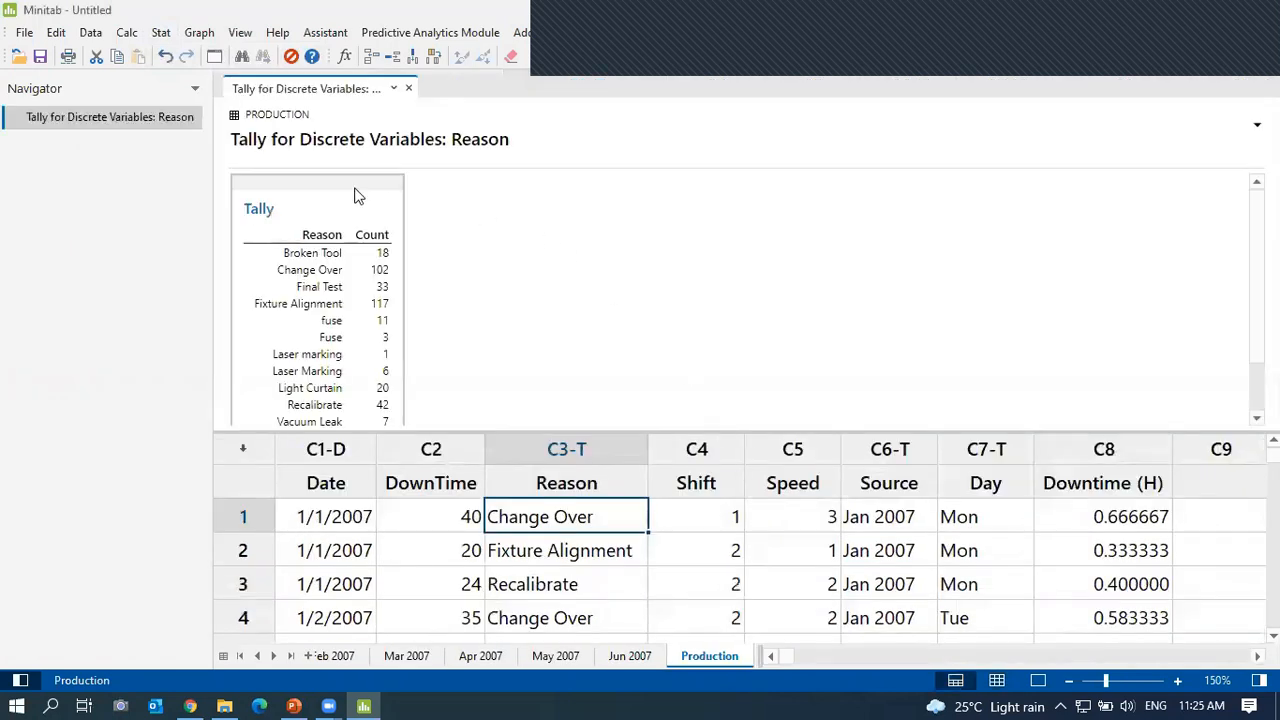
Review the Tally Individual Variables settings for the Reason column and close them without running the tally.
left_click(161, 35)
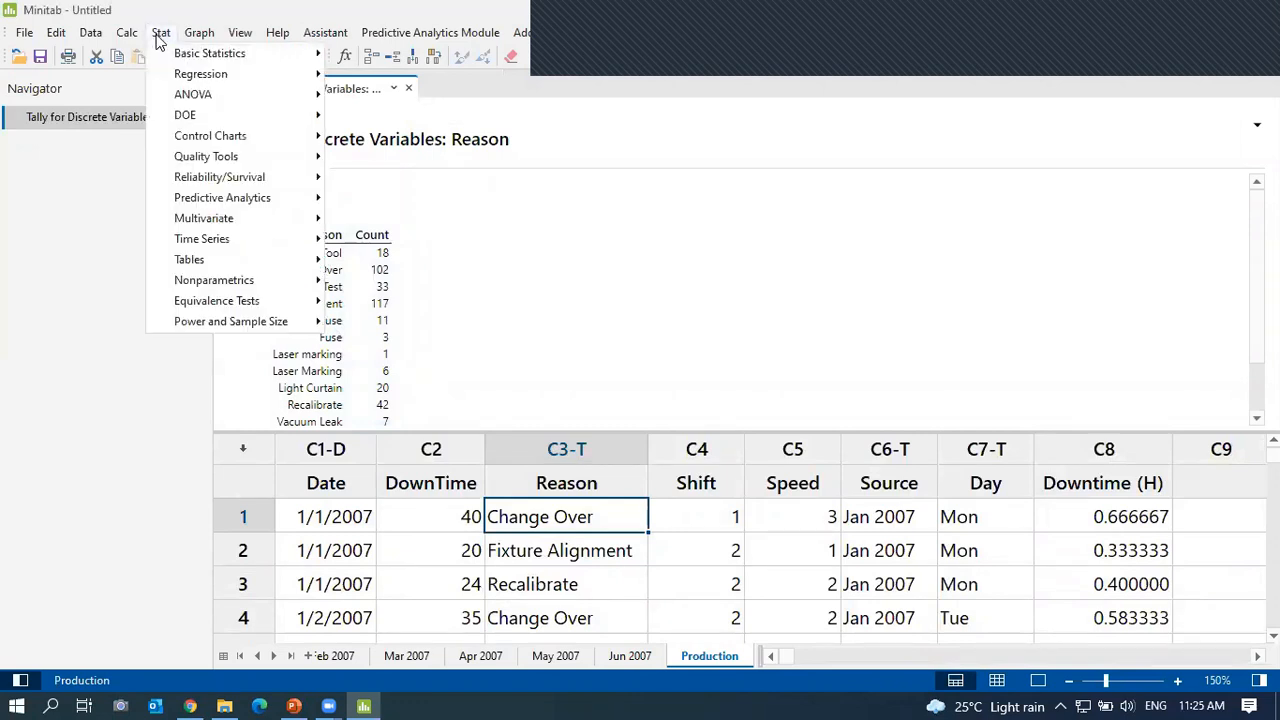
mouse_move(220, 262)
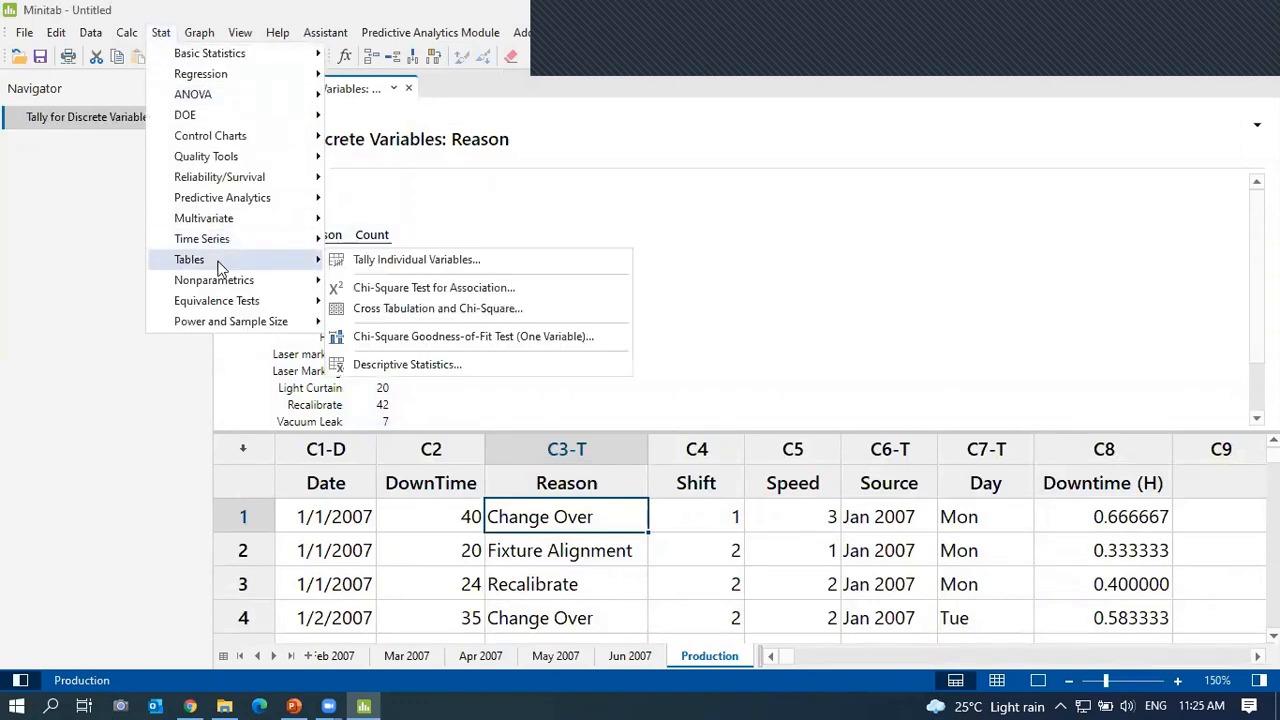
left_click(416, 261)
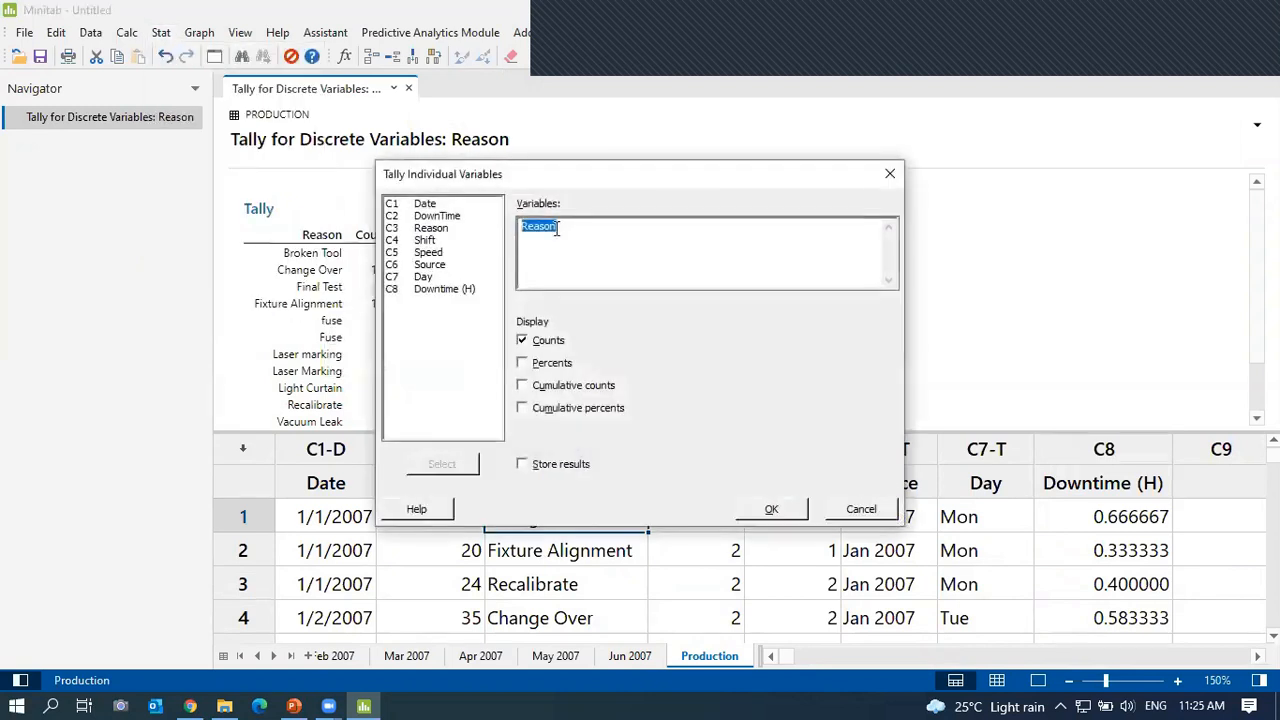
left_click(864, 510)
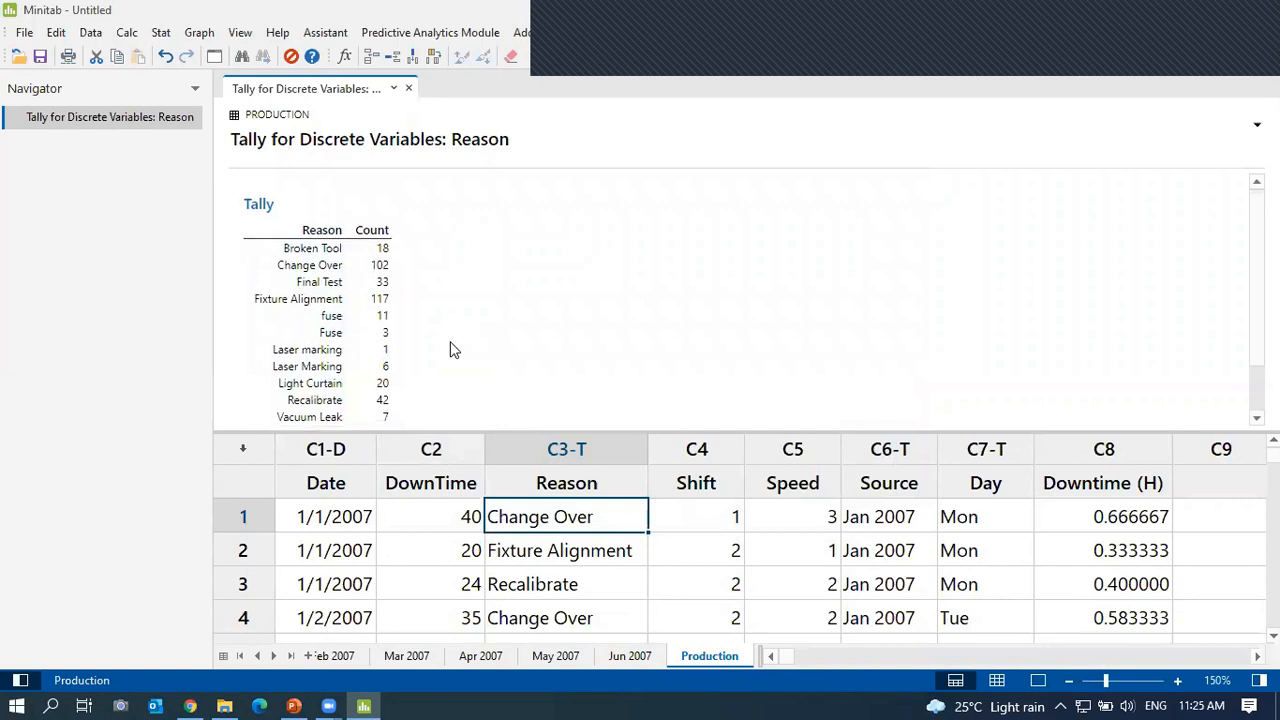
Examine the Reason tally for categories that differ only in capitalization.
scroll(455, 350, "down", 1)
left_click(330, 275)
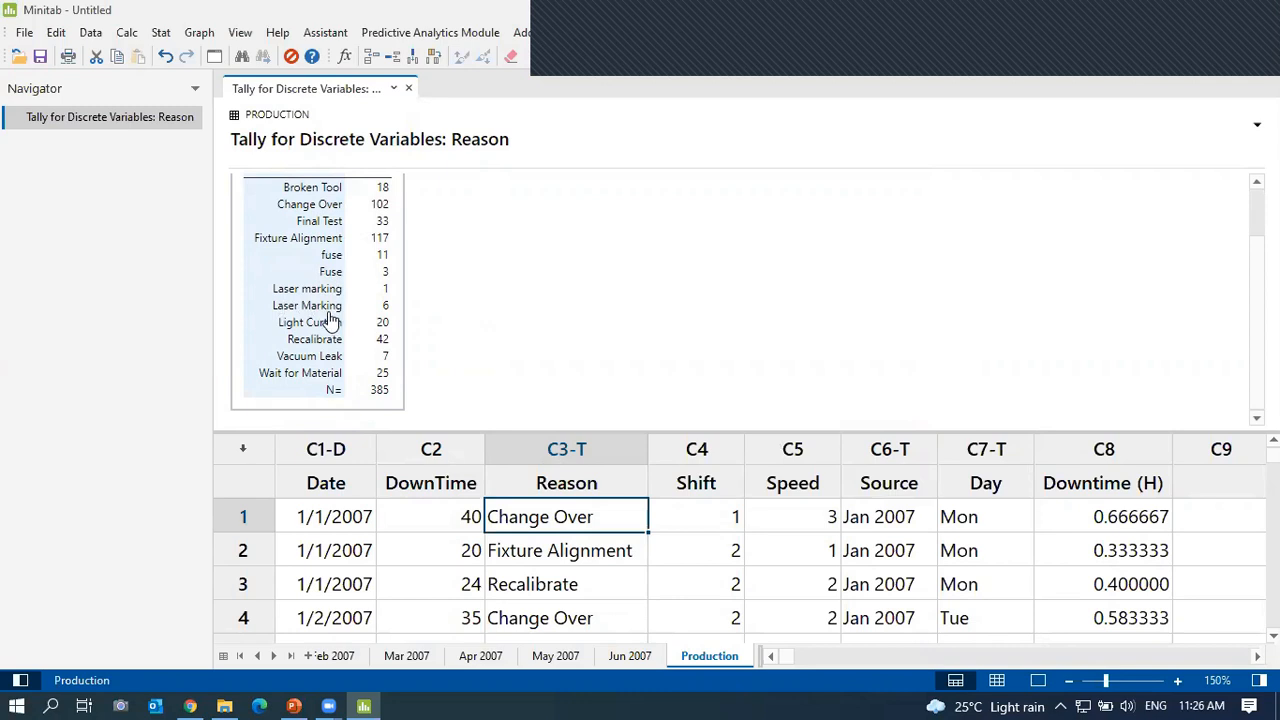
left_click(453, 297)
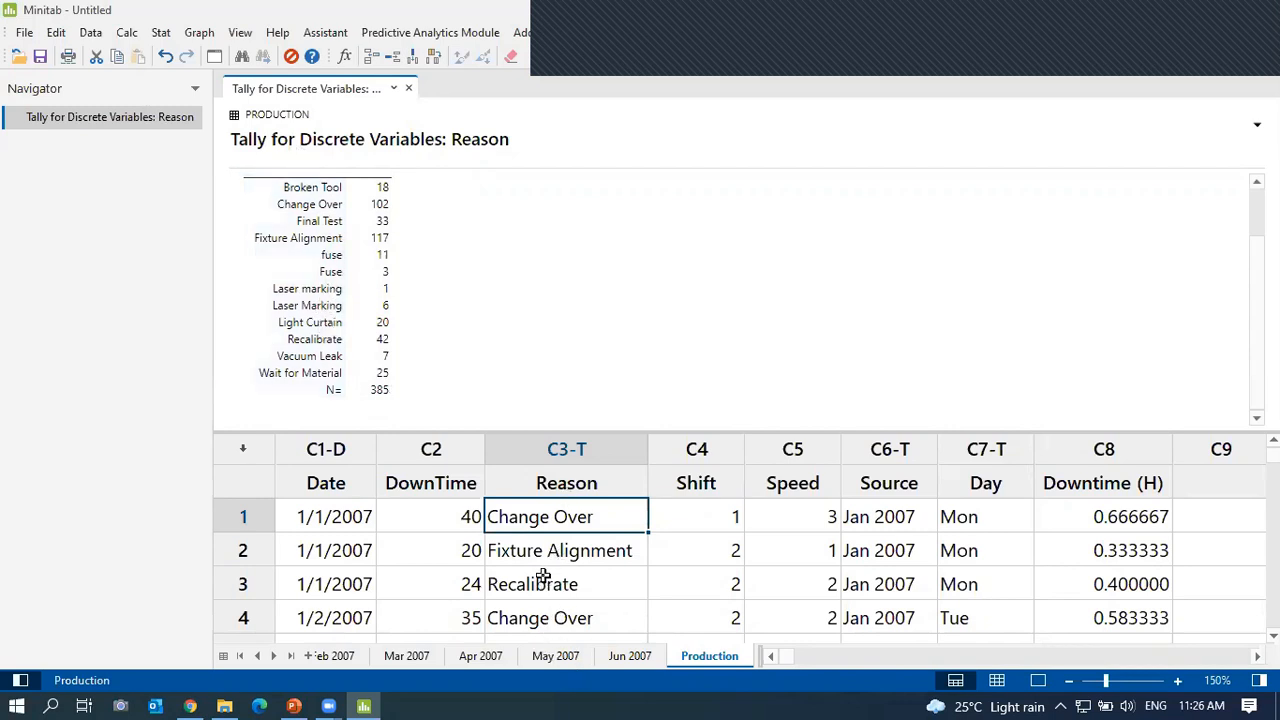
Set up a Recode to Text of the Reason column using the Recode individual values method.
left_click(92, 33)
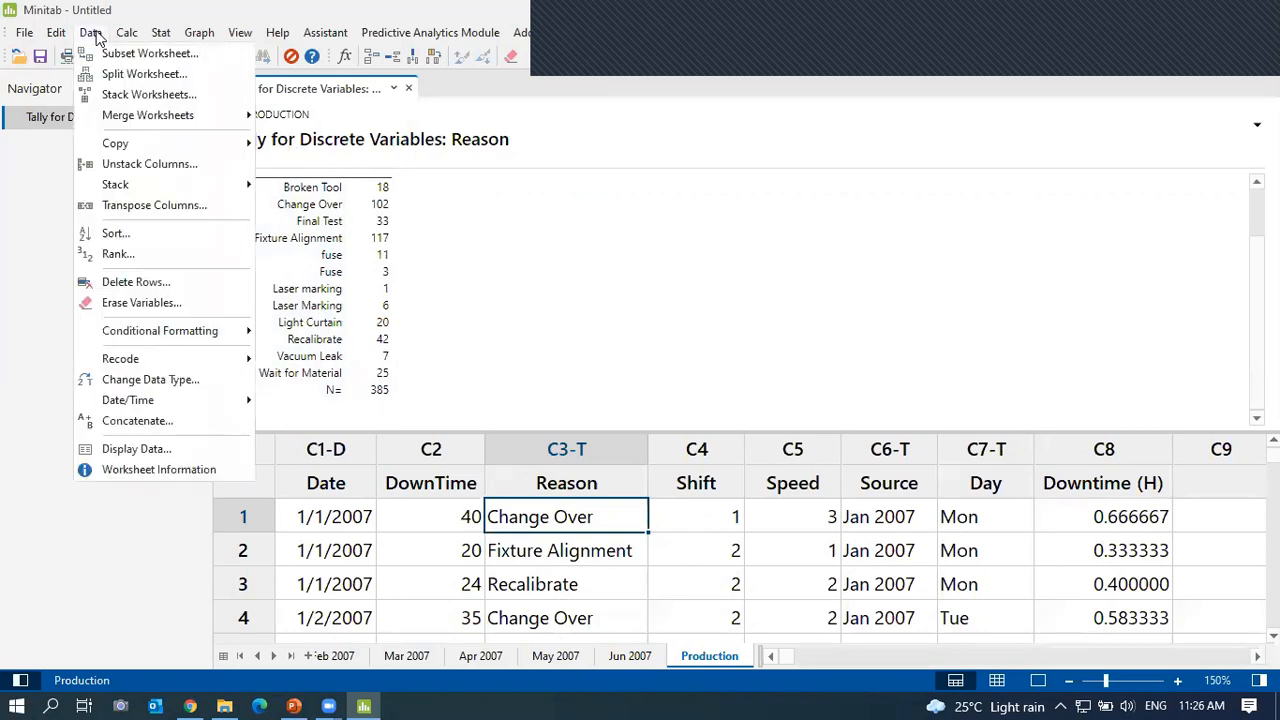
mouse_move(160, 366)
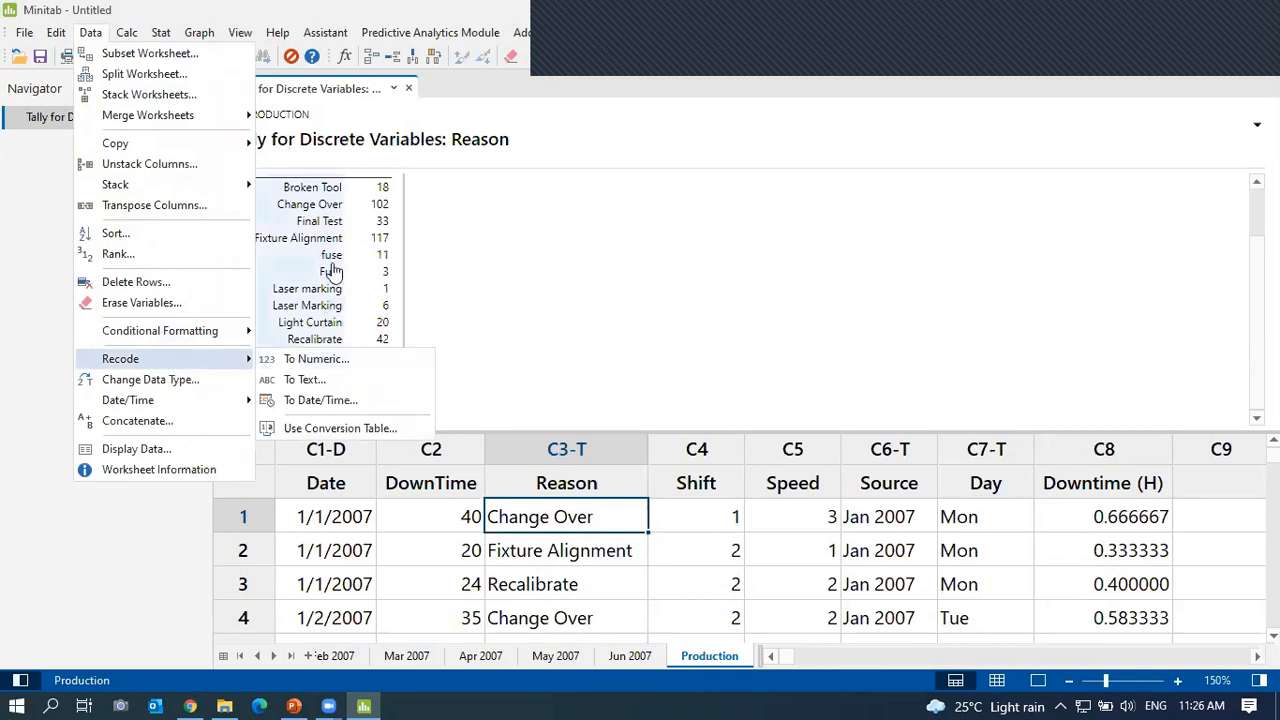
left_click(297, 382)
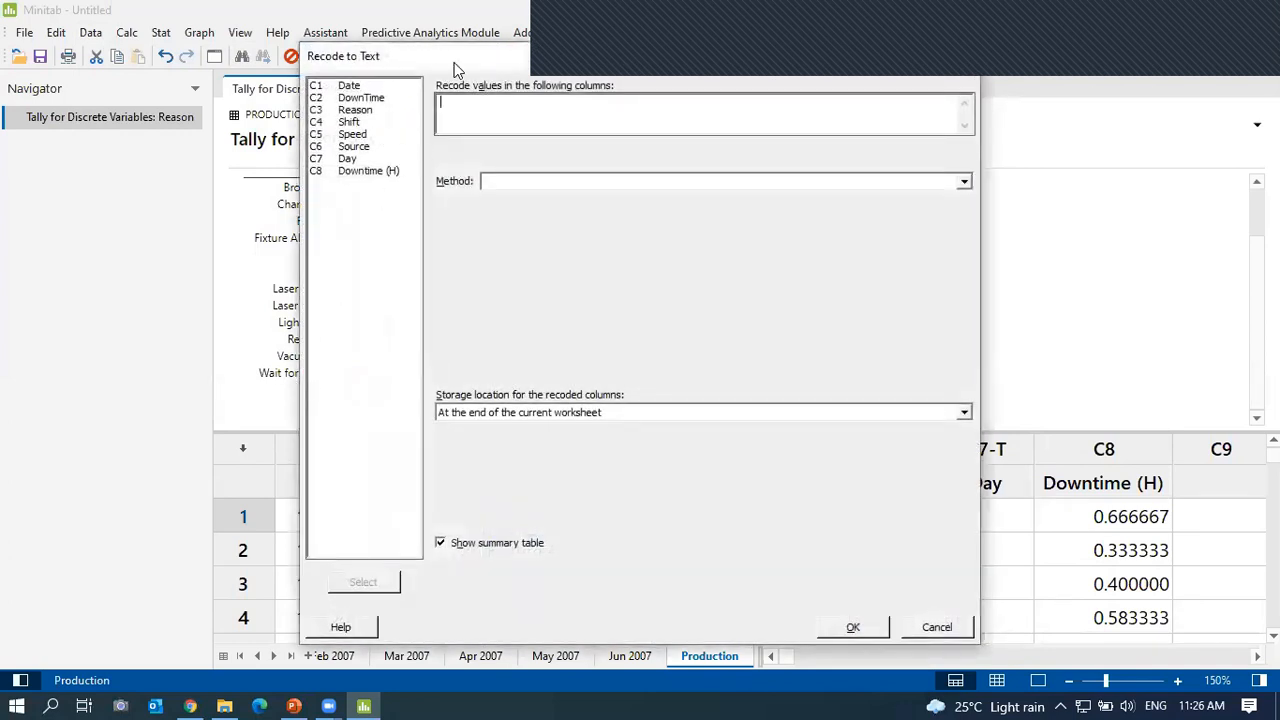
left_click_drag(462, 57, 657, 129)
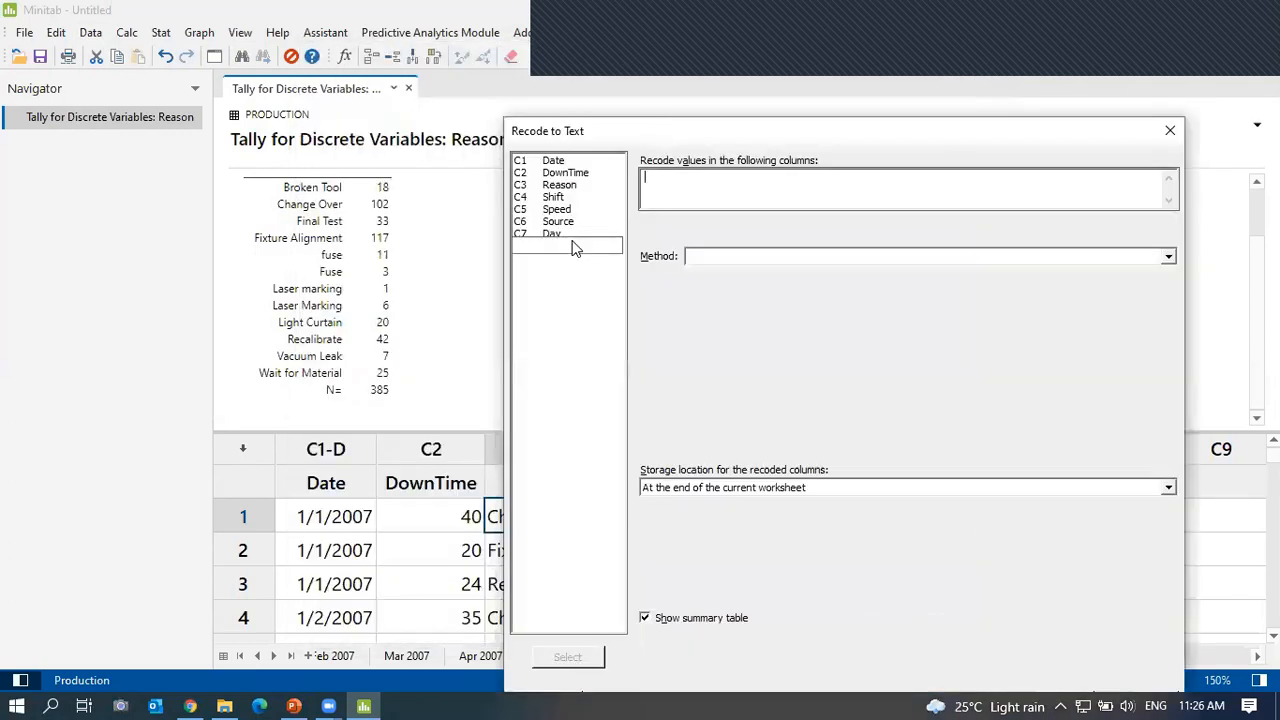
double_click(560, 185)
left_click(755, 263)
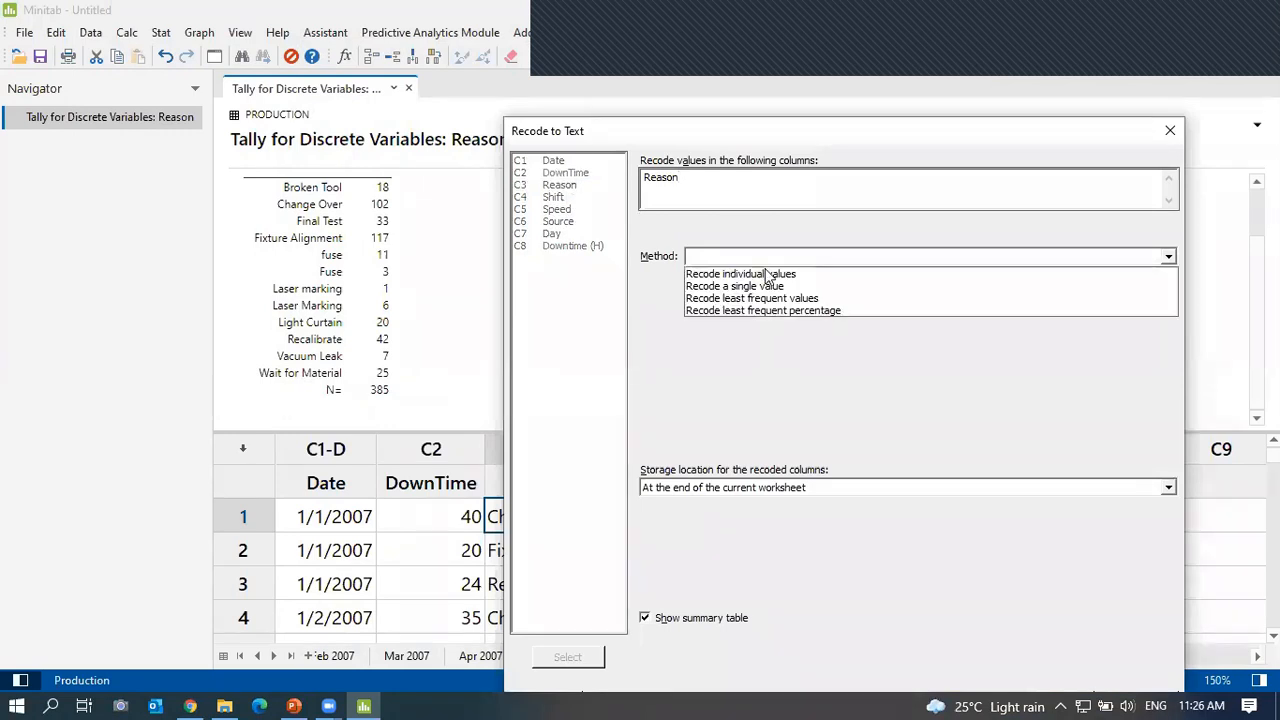
left_click(766, 272)
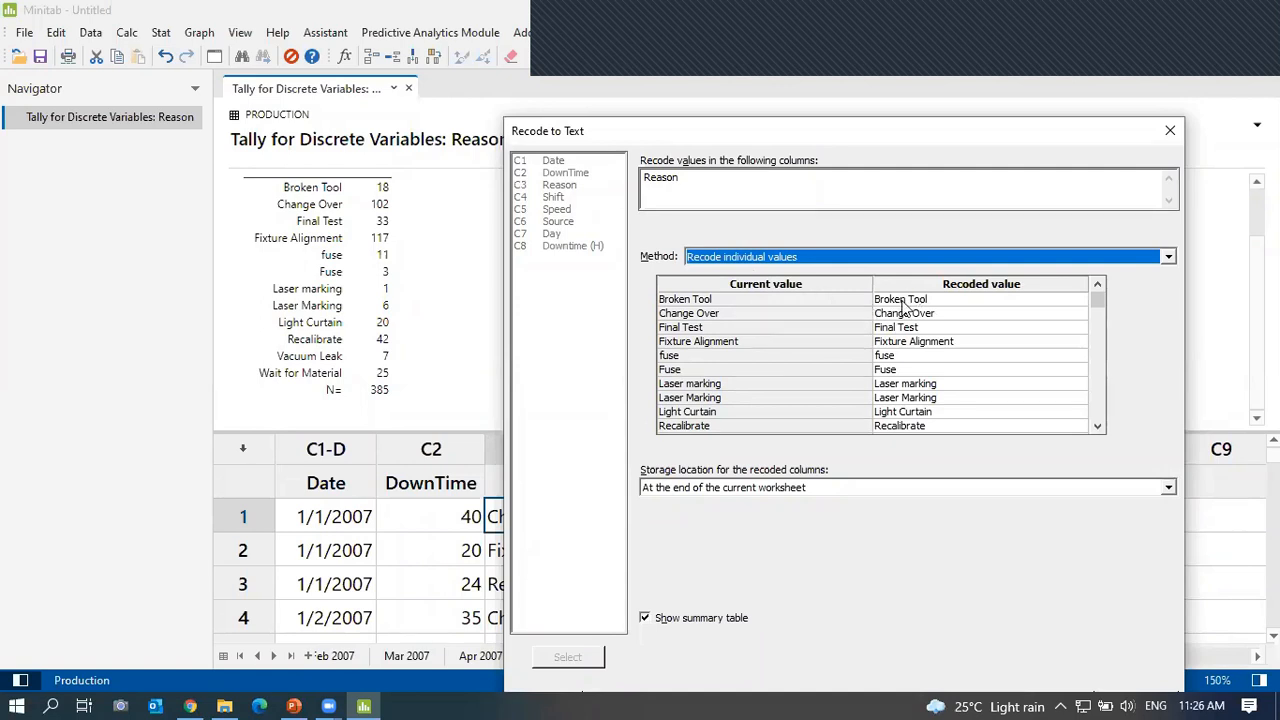
Set the recoded value of fuse to Fuse and of Laser marking to Laser Marking.
left_click(905, 355)
key("BackSpace")
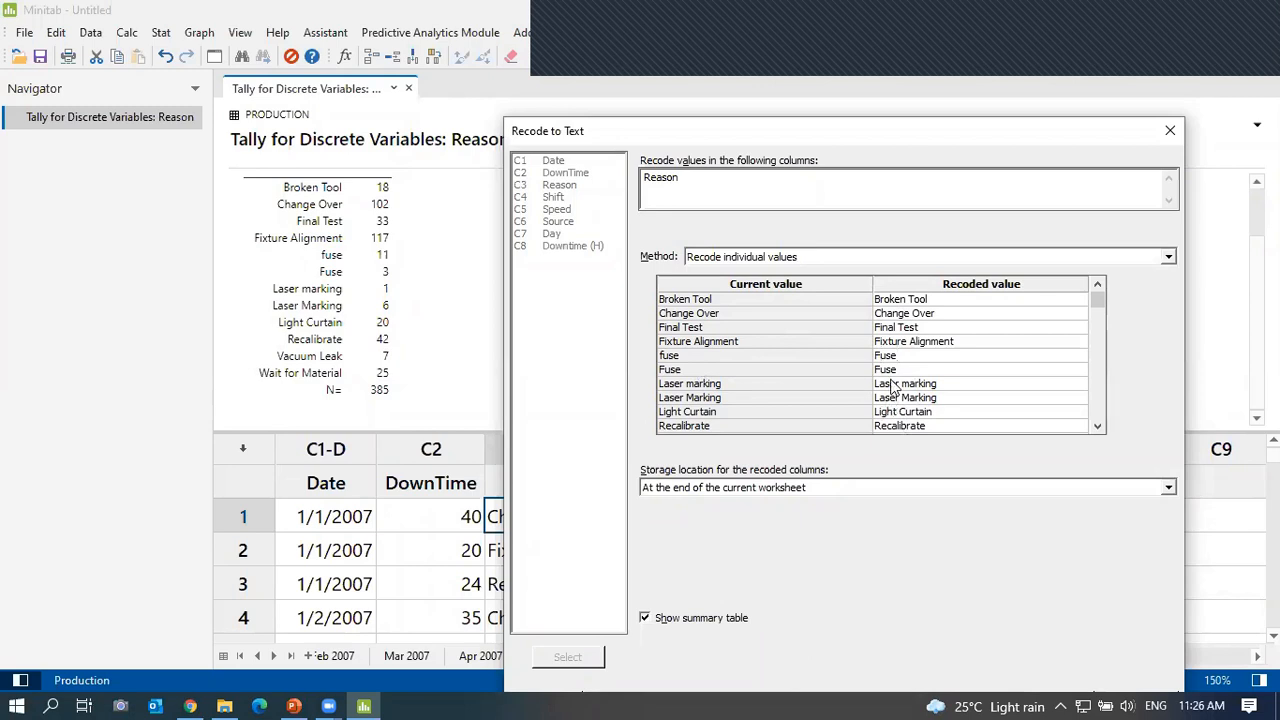
left_click(915, 384)
left_click(914, 383)
key("BackSpace")
type("M")
Store the recoded Reason values in the original columns and run the recode with its summary table.
left_click_drag(819, 137, 729, 99)
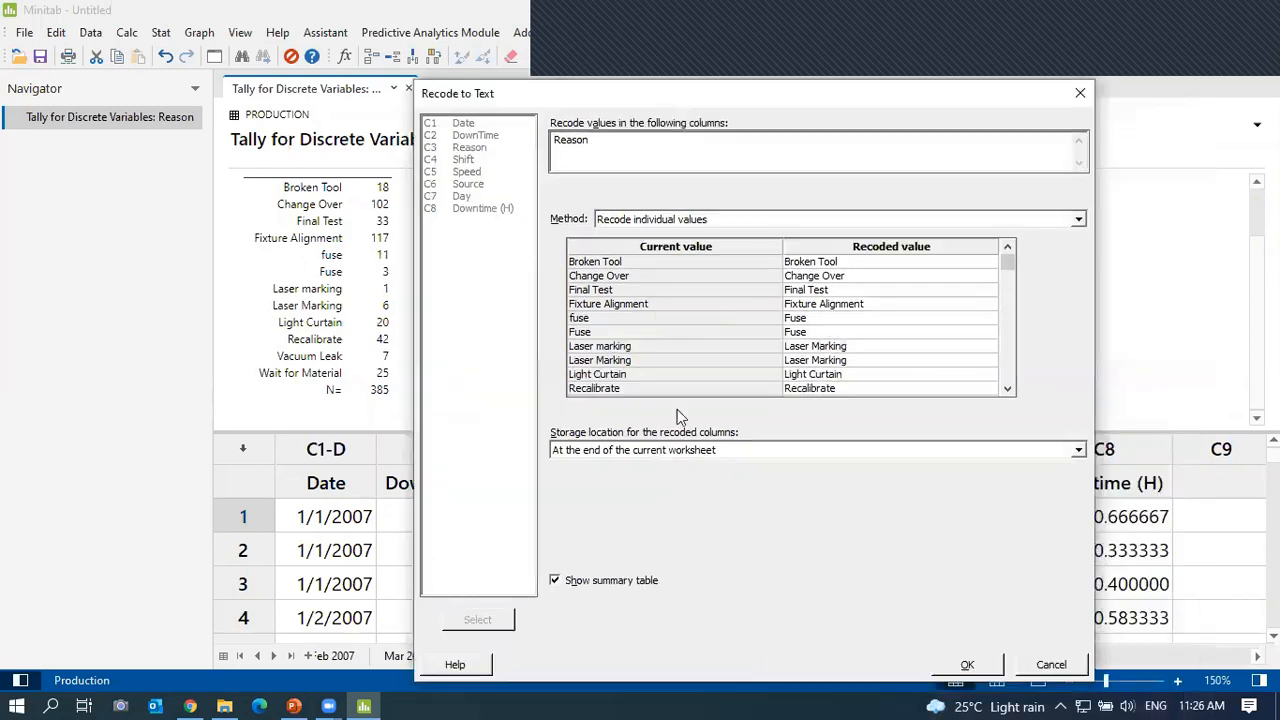
left_click(586, 452)
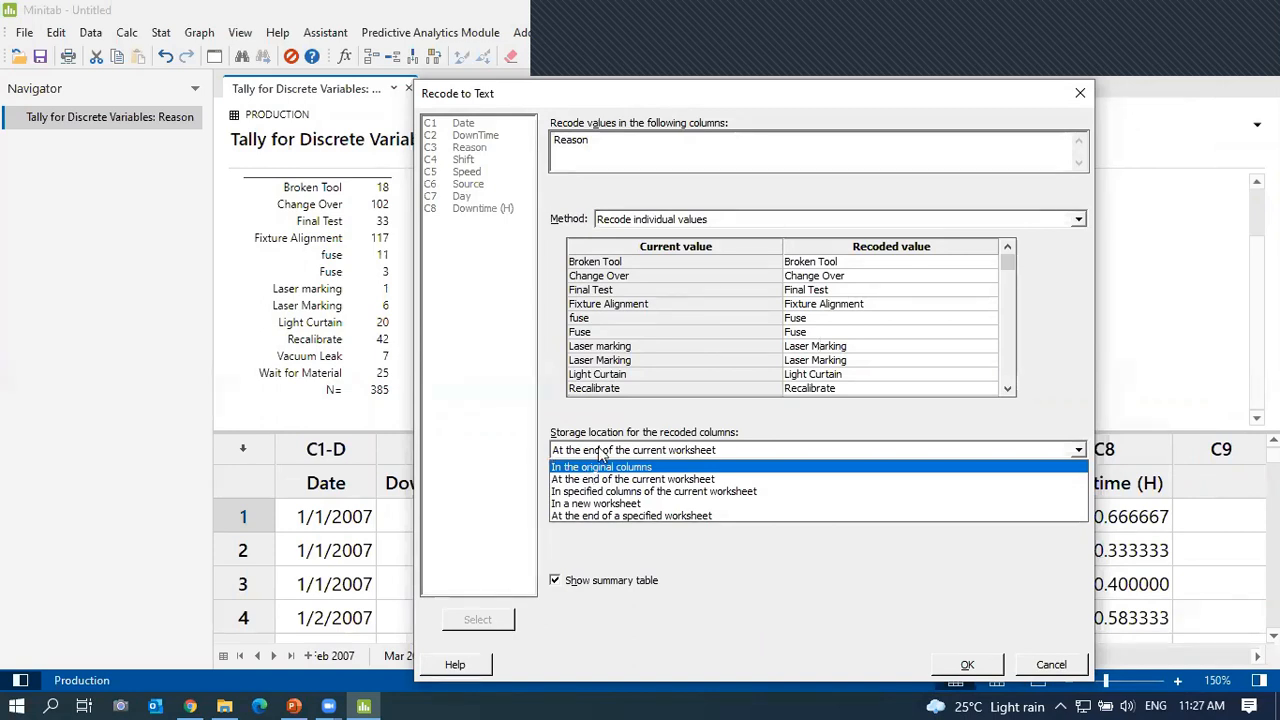
left_click(600, 467)
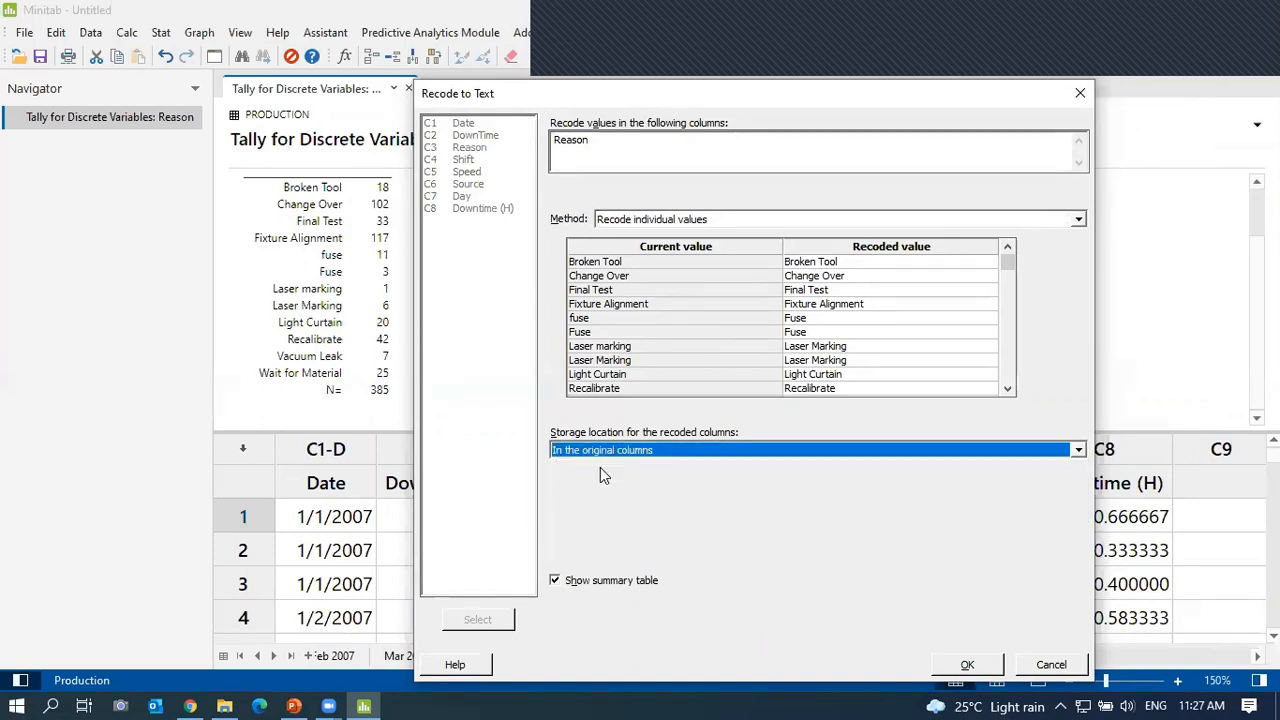
left_click(967, 666)
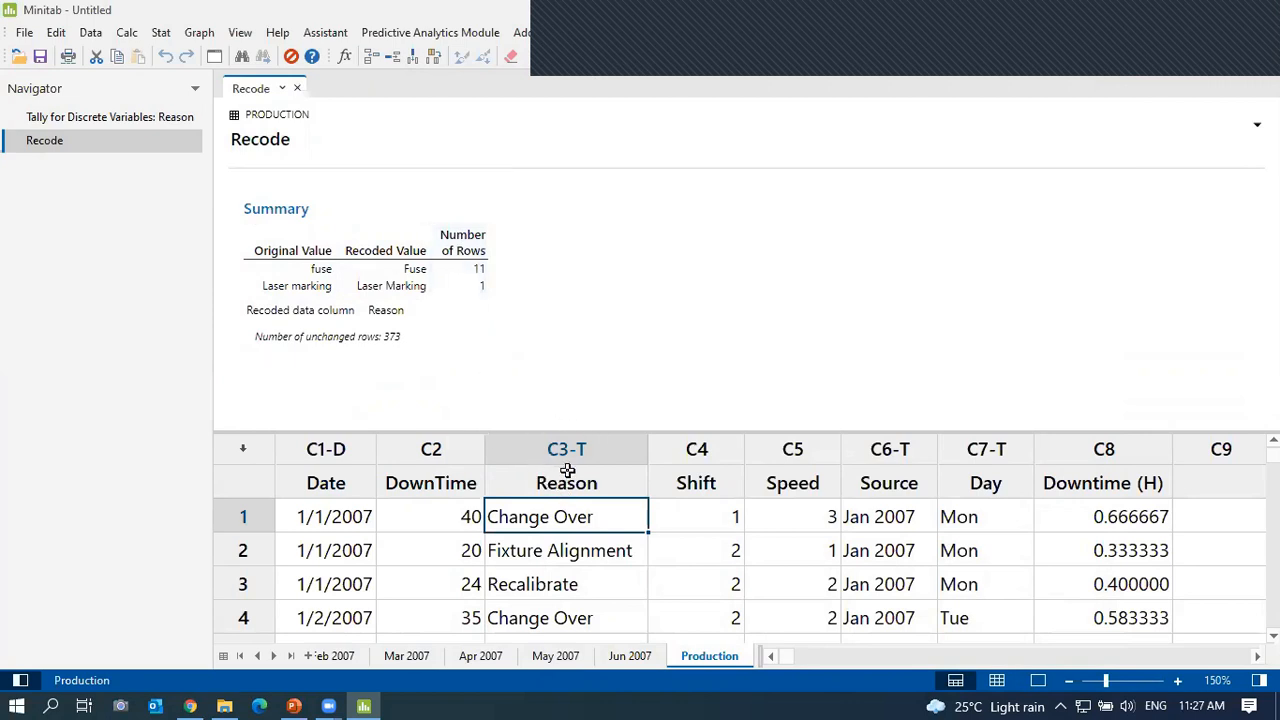
Review the cleaned Reason categories and the available recode methods in Recode to Text, closing it without recoding.
left_click(91, 33)
mouse_move(176, 360)
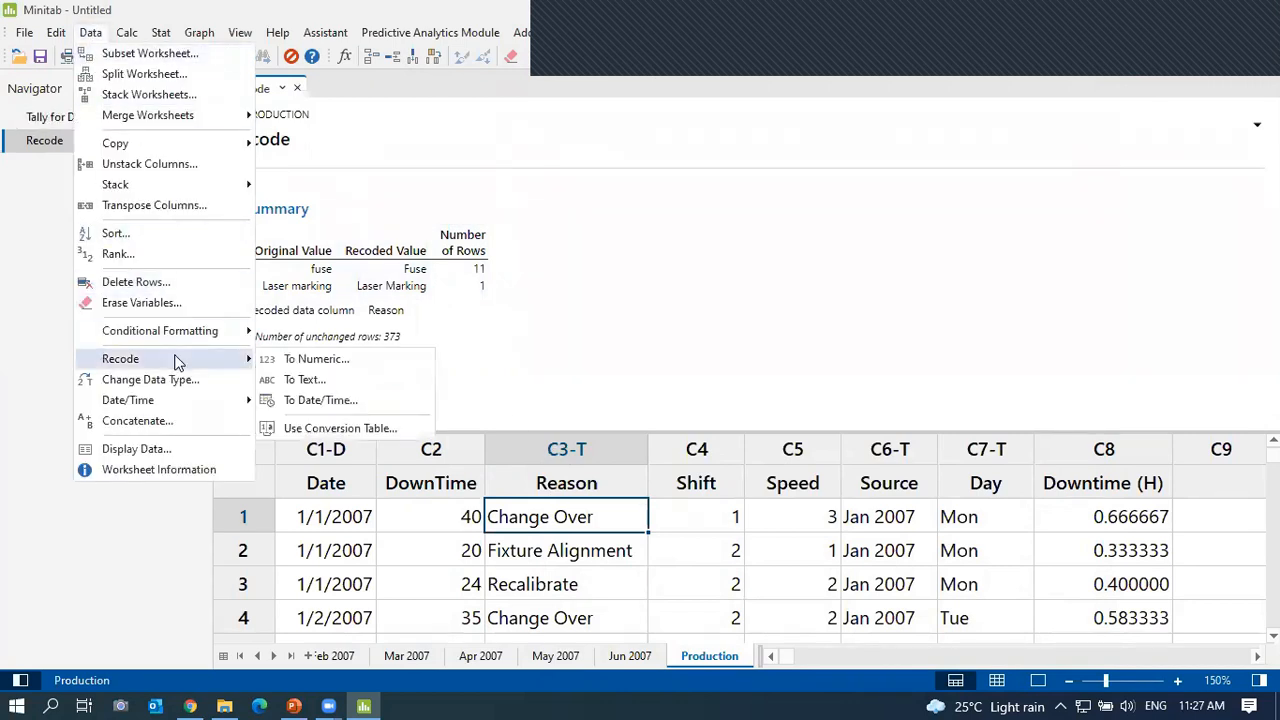
left_click(288, 381)
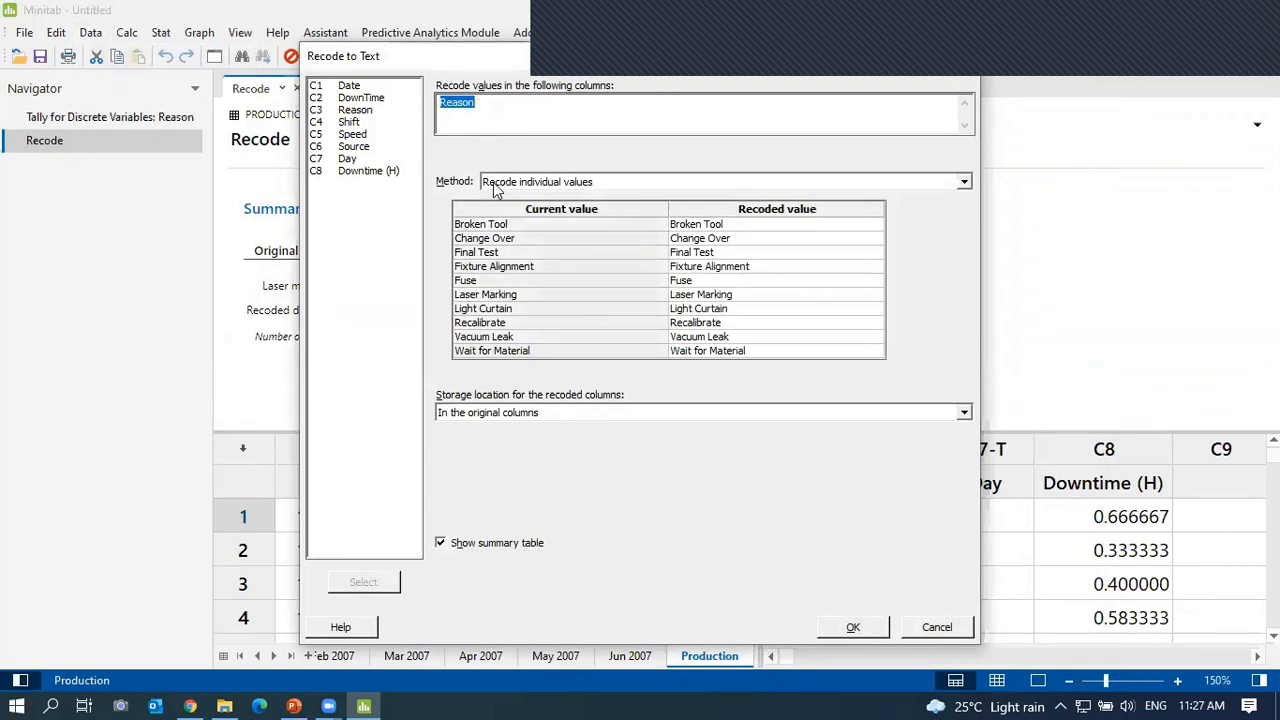
left_click(495, 186)
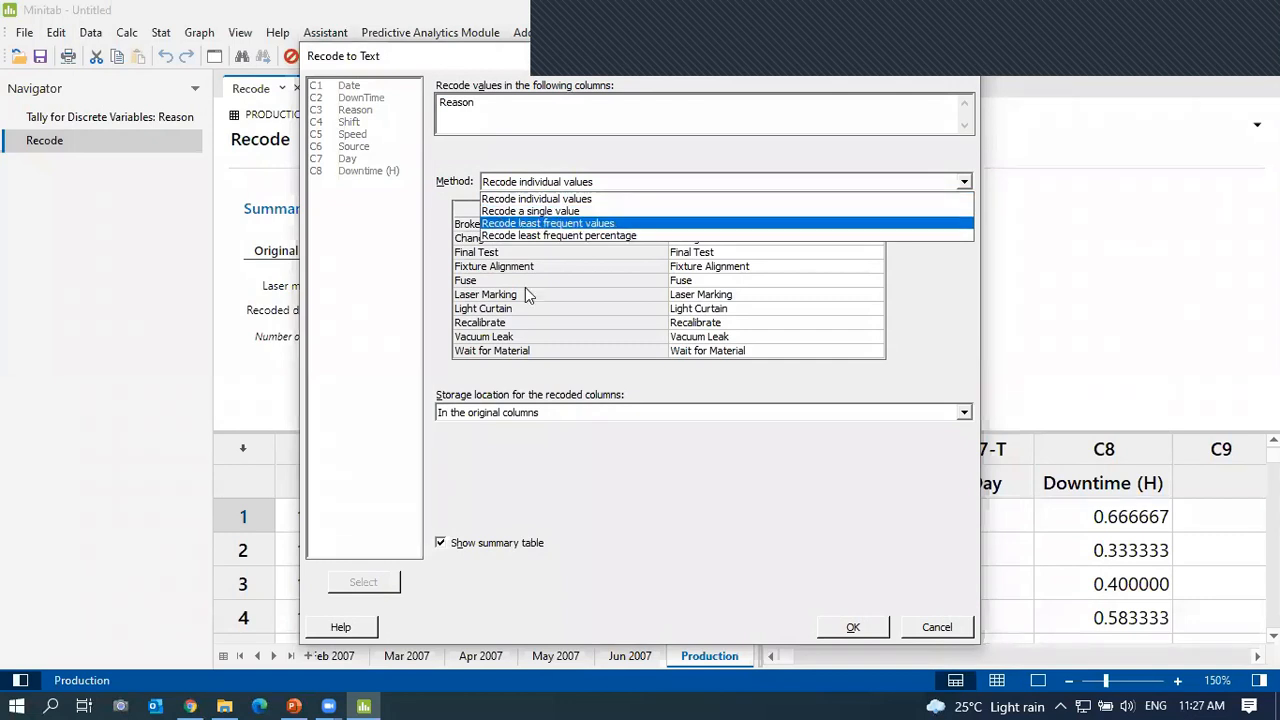
left_click(548, 474)
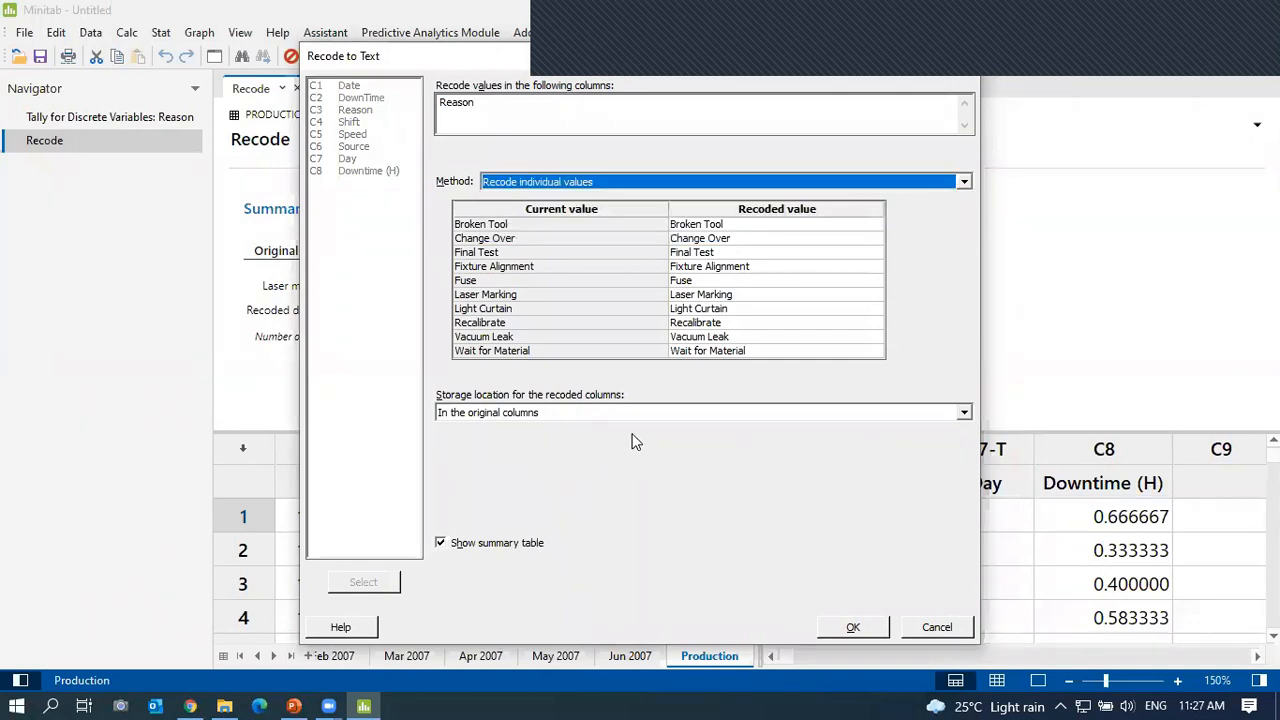
left_click(934, 627)
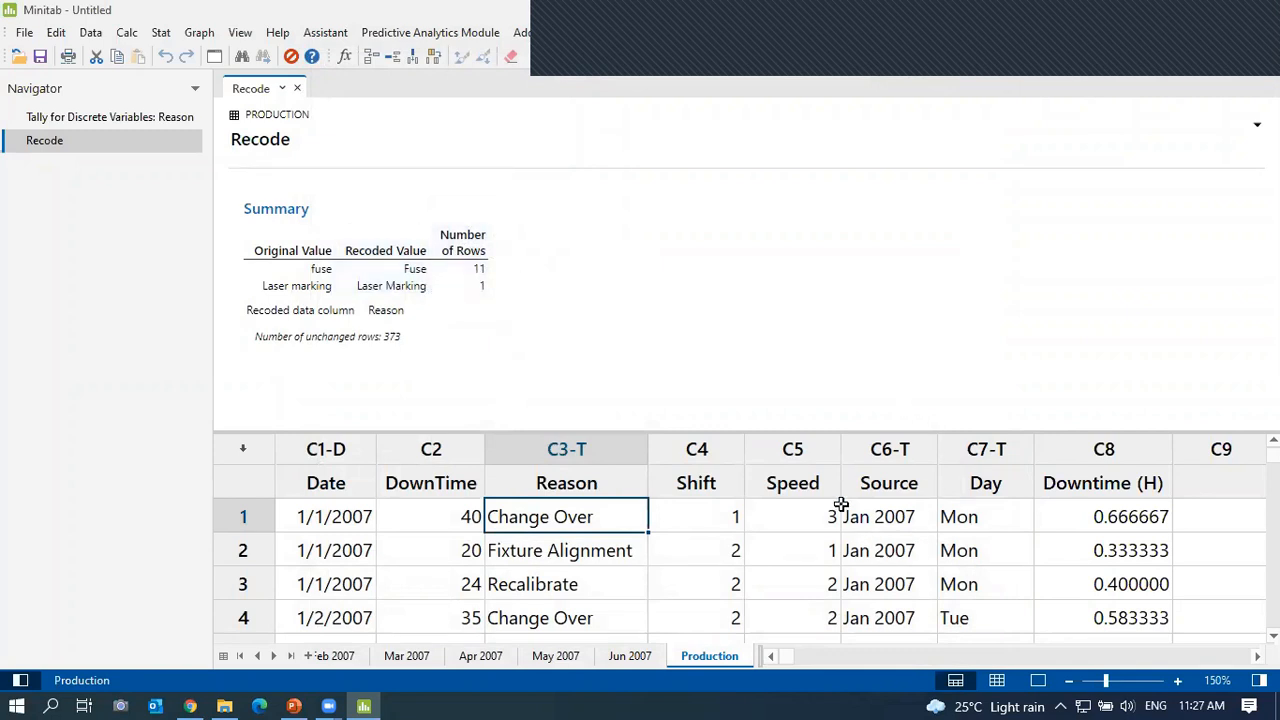
Set up a Recode to Text of the Speed column instead of Reason, using the Recode individual values method.
left_click(793, 447)
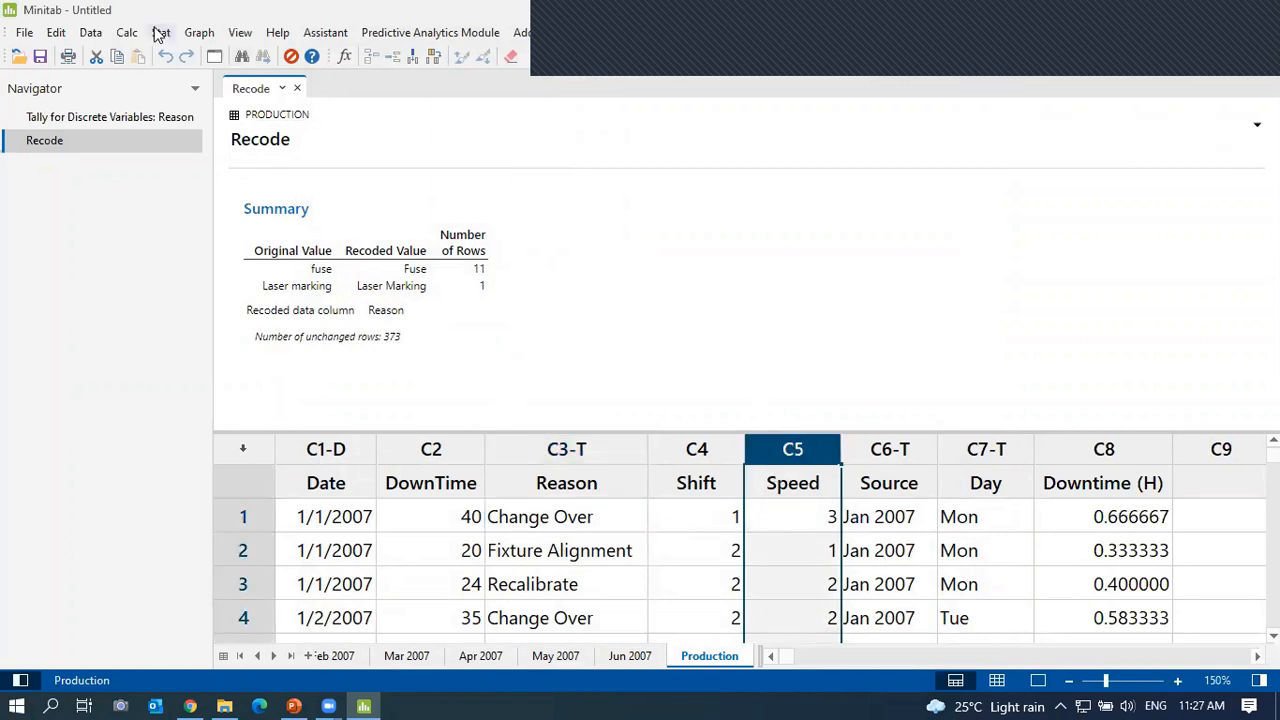
left_click(90, 33)
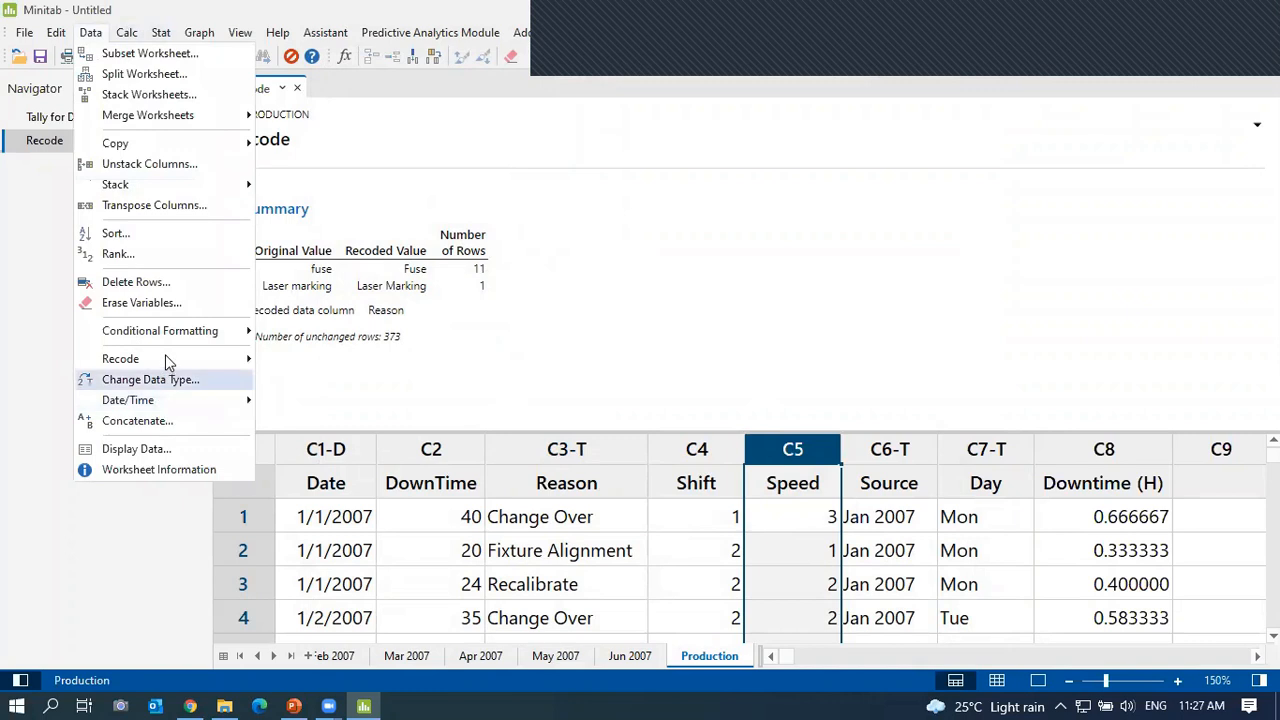
mouse_move(167, 356)
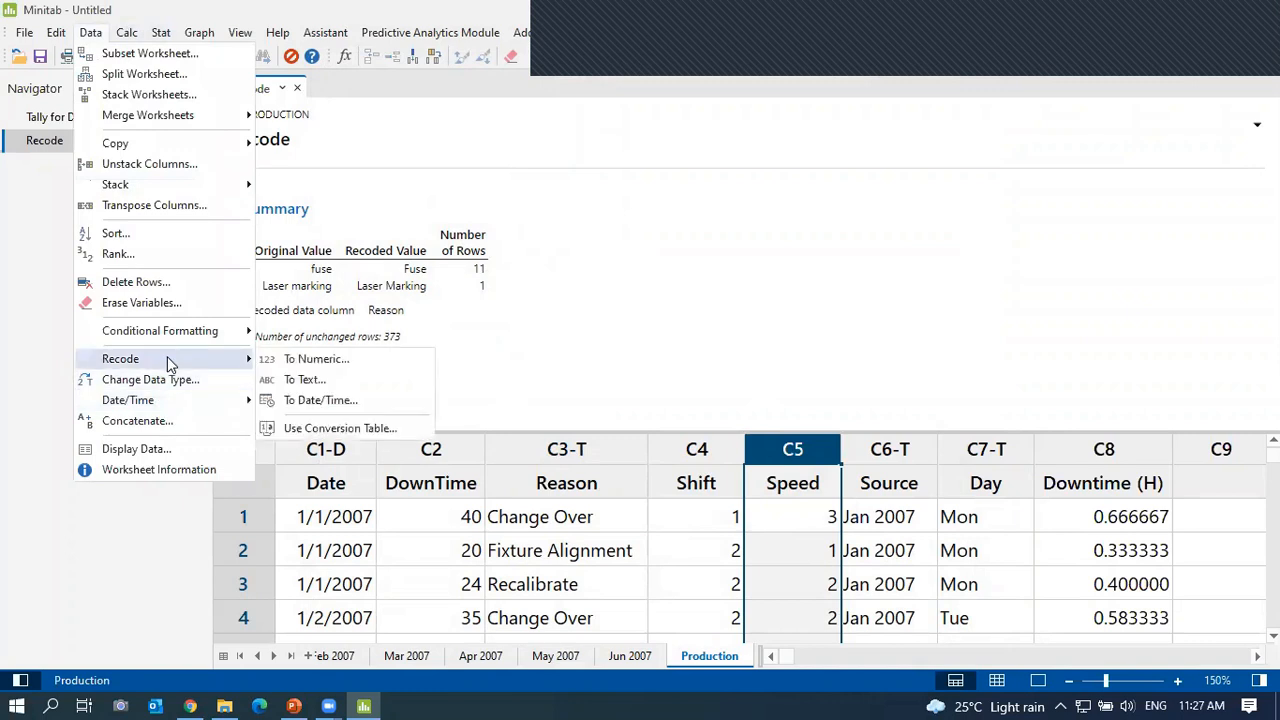
left_click(343, 381)
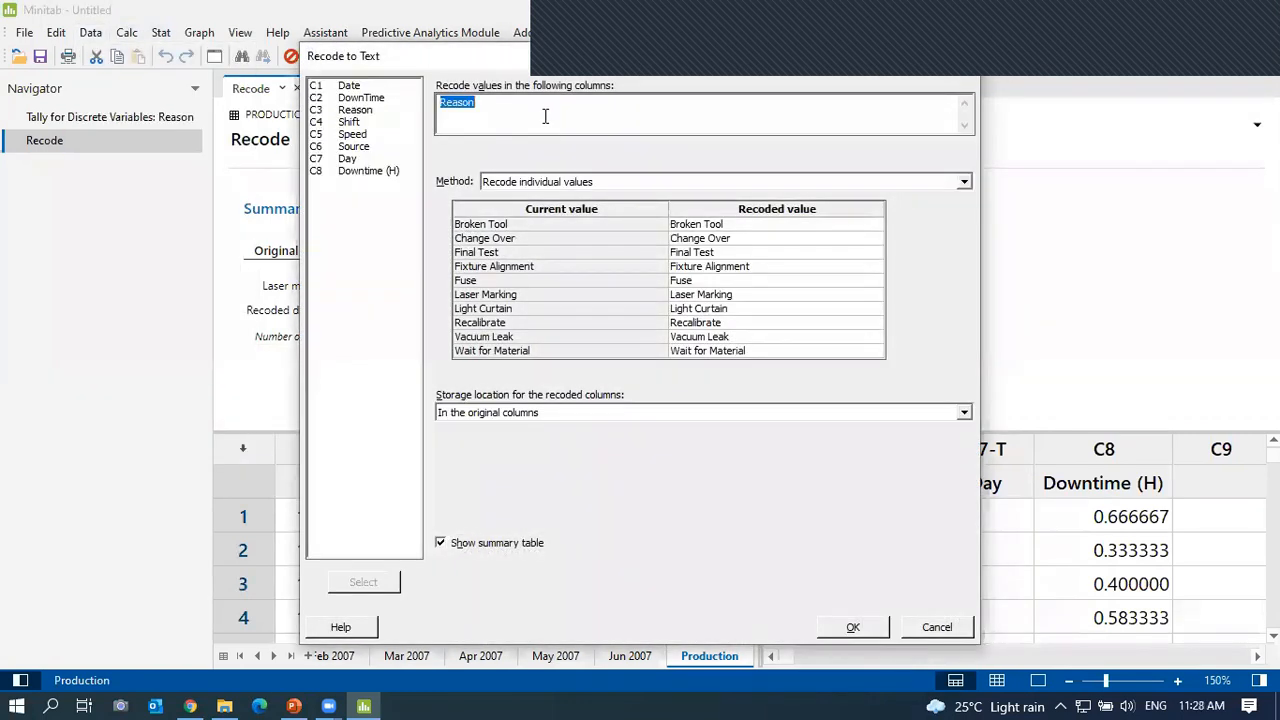
key("Delete")
double_click(350, 146)
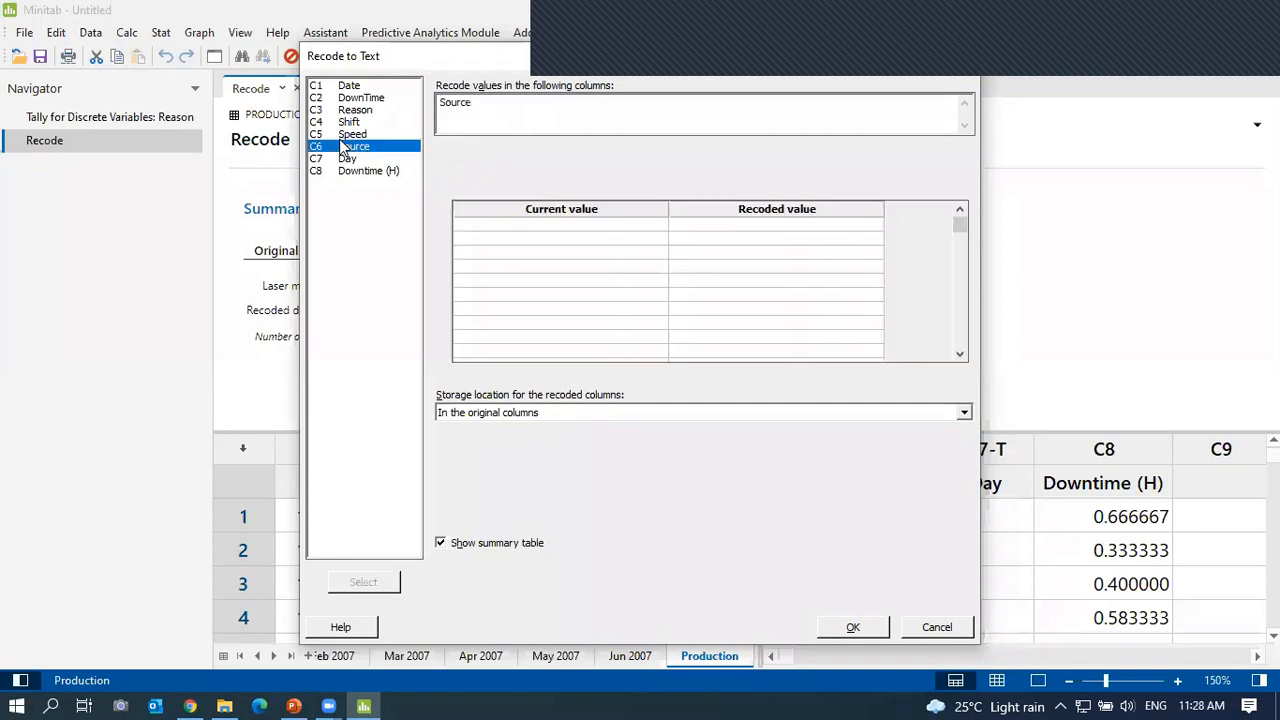
double_click(348, 136)
left_click_drag(521, 102, 349, 104)
key("Delete")
double_click(350, 134)
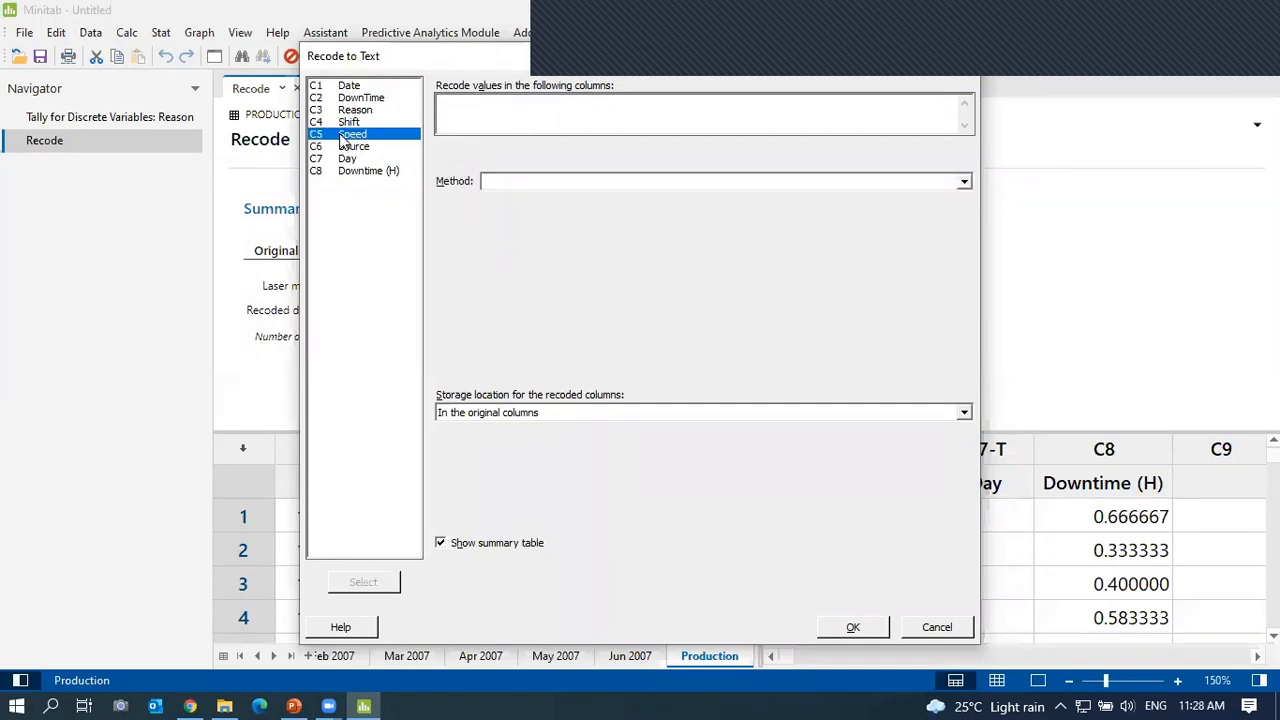
left_click(496, 182)
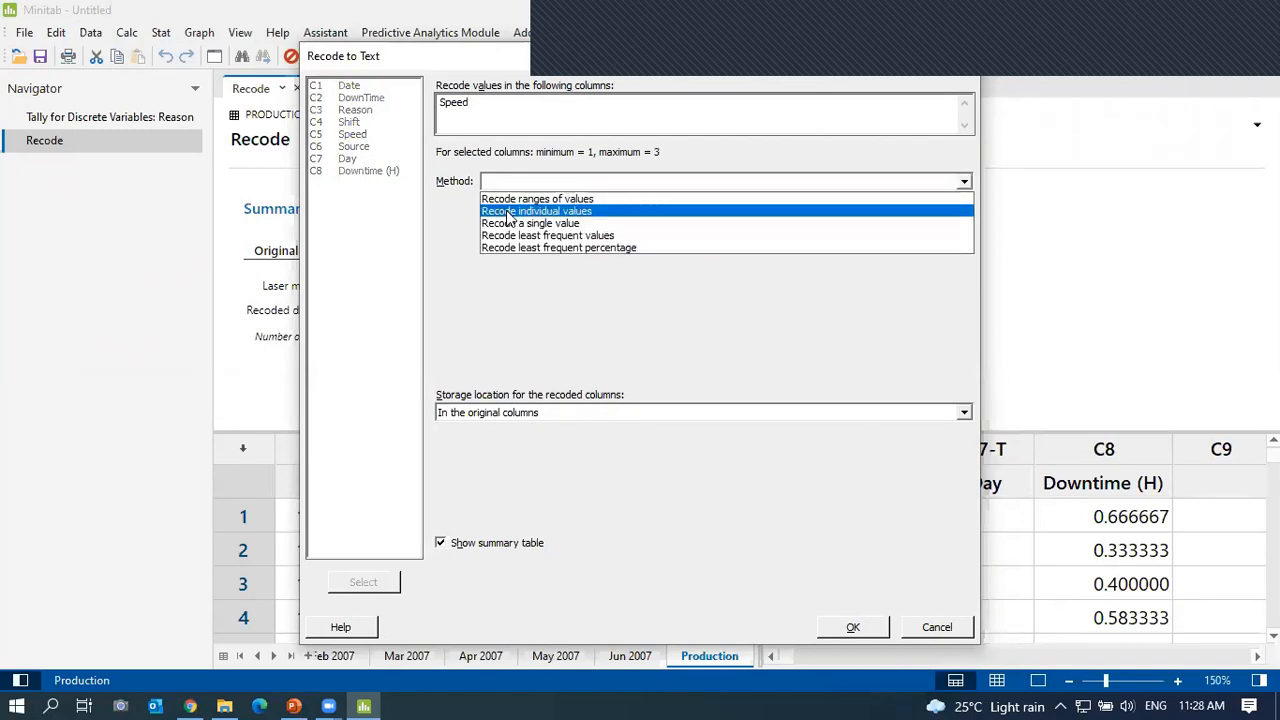
left_click(506, 211)
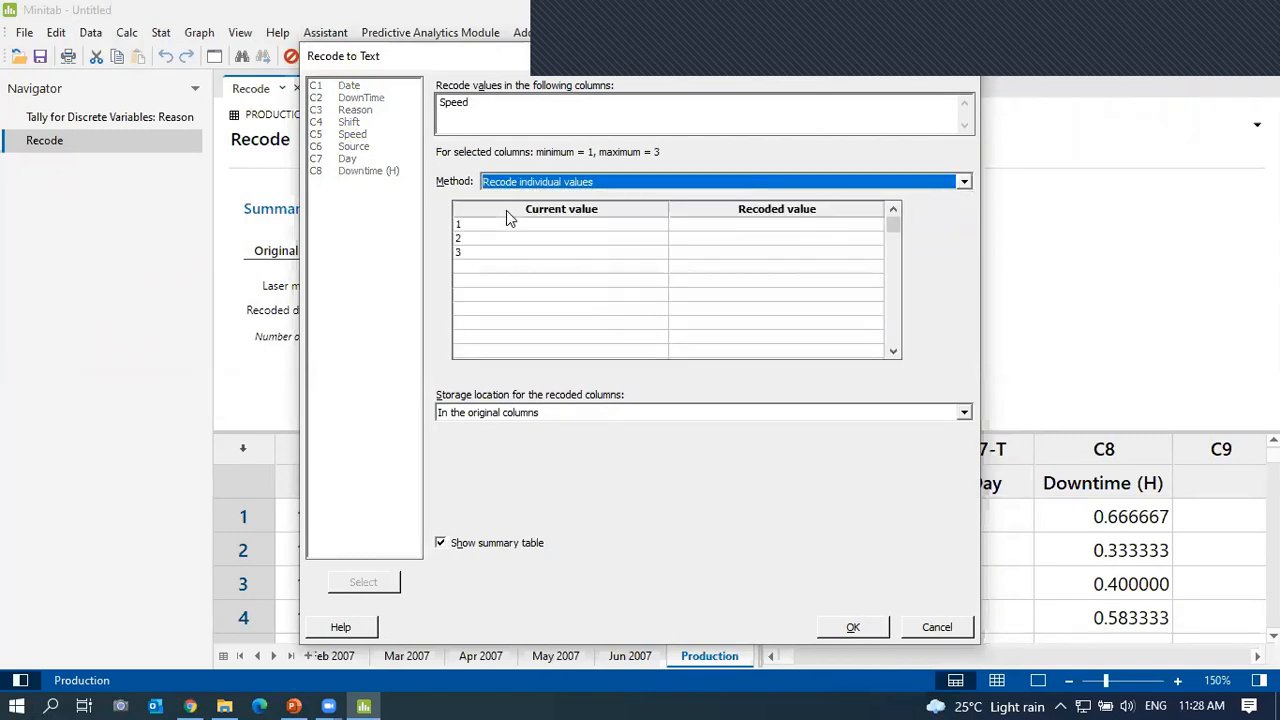
Set the recoded Speed values to Low for 1, Medium for 2 and High for 3.
left_click(700, 225)
type("Low")
left_click(709, 239)
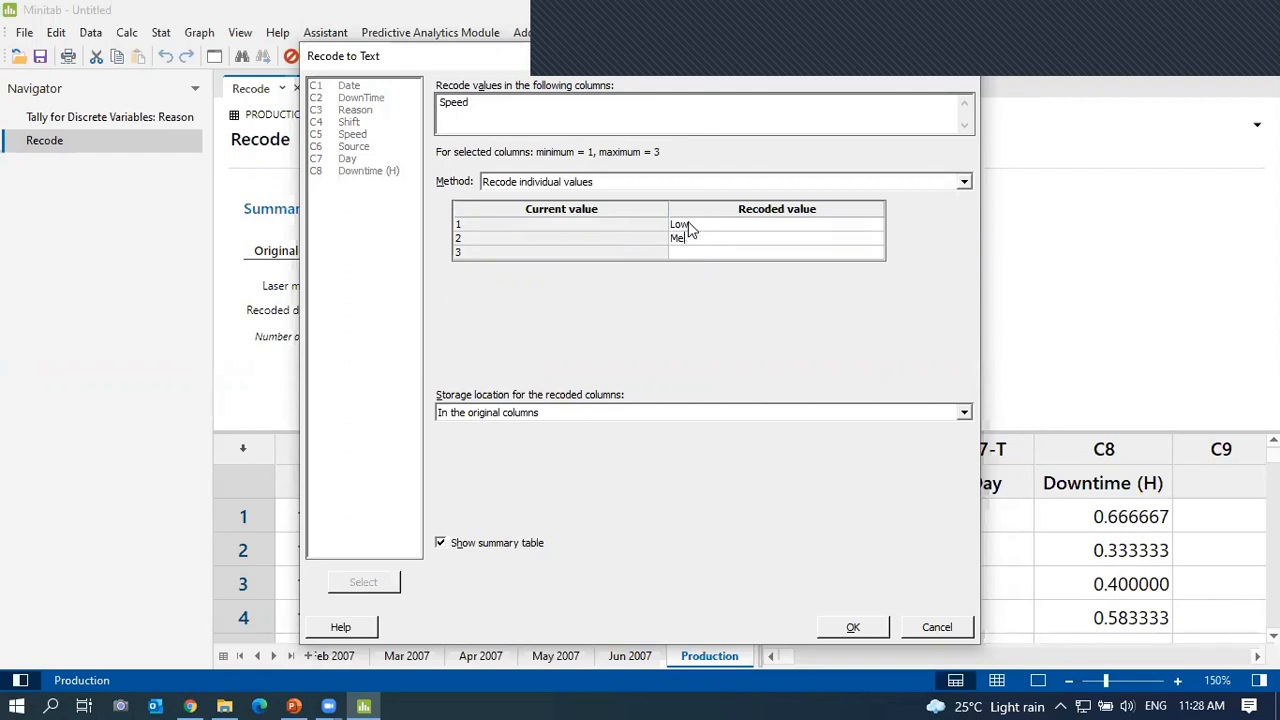
left_click(681, 253)
Recode Speed into a new column at the end of the current worksheet and switch to the worksheet-only view.
left_click(919, 415)
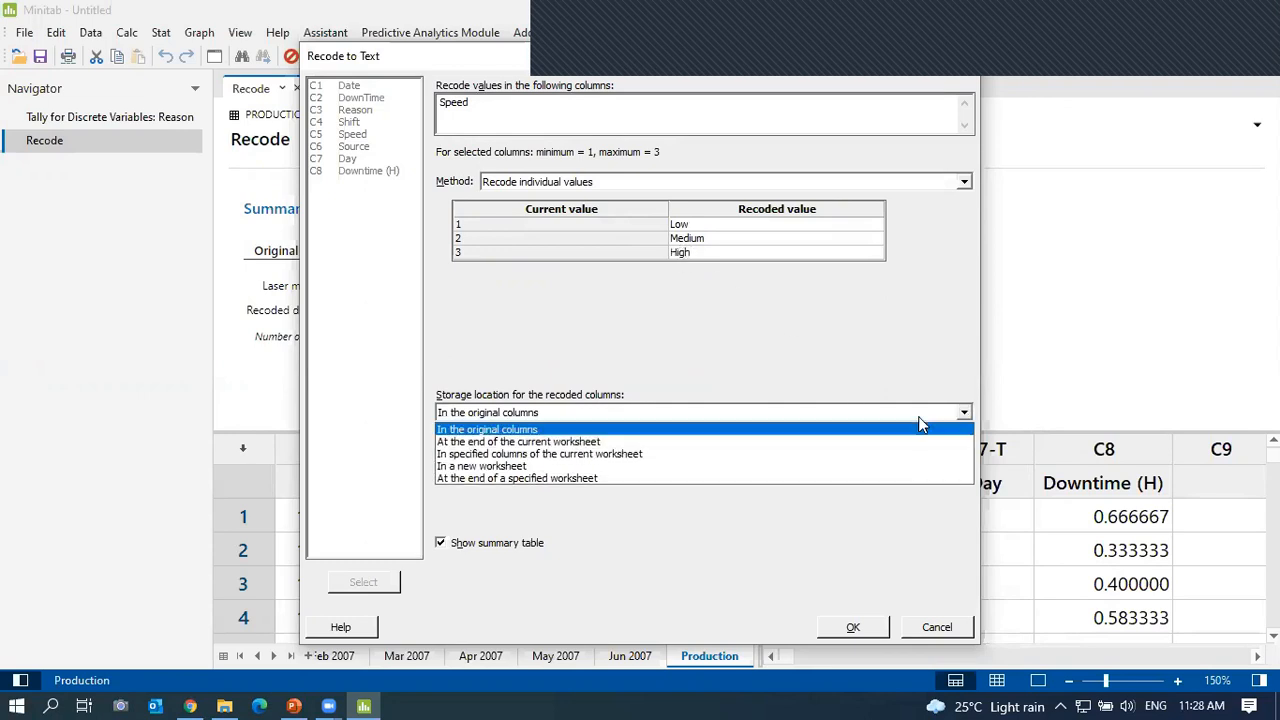
left_click(919, 442)
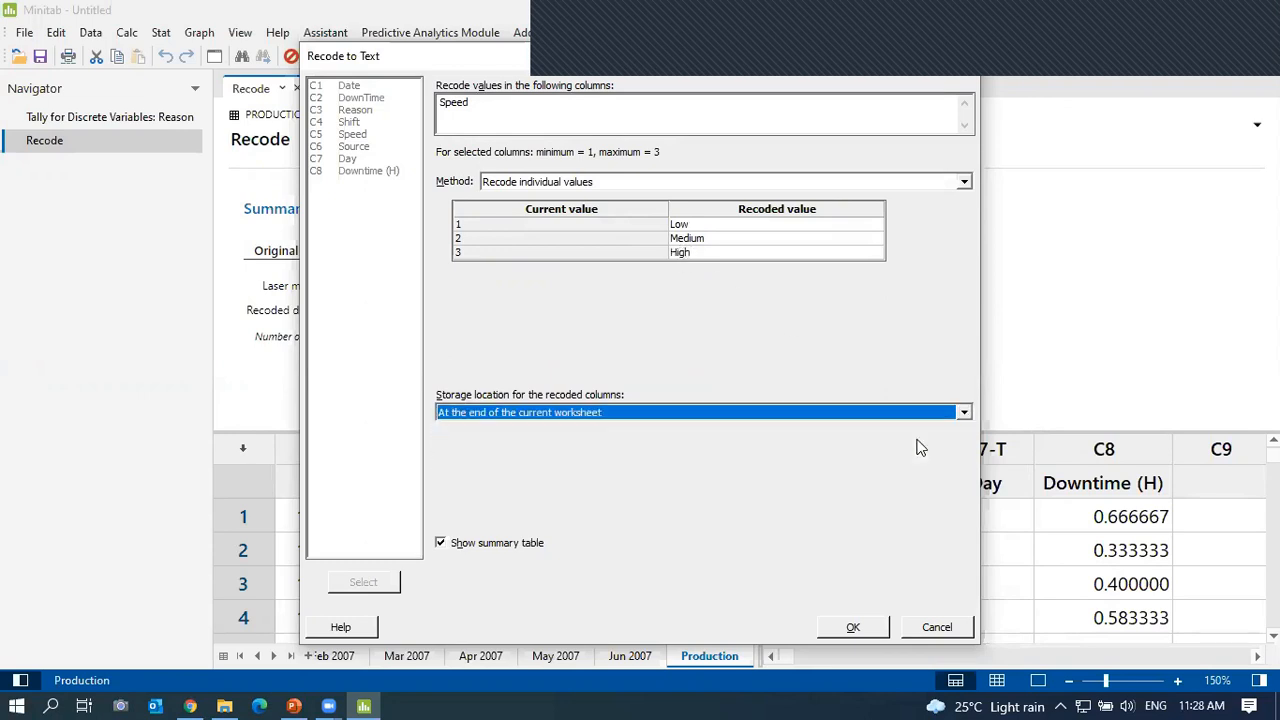
left_click(855, 627)
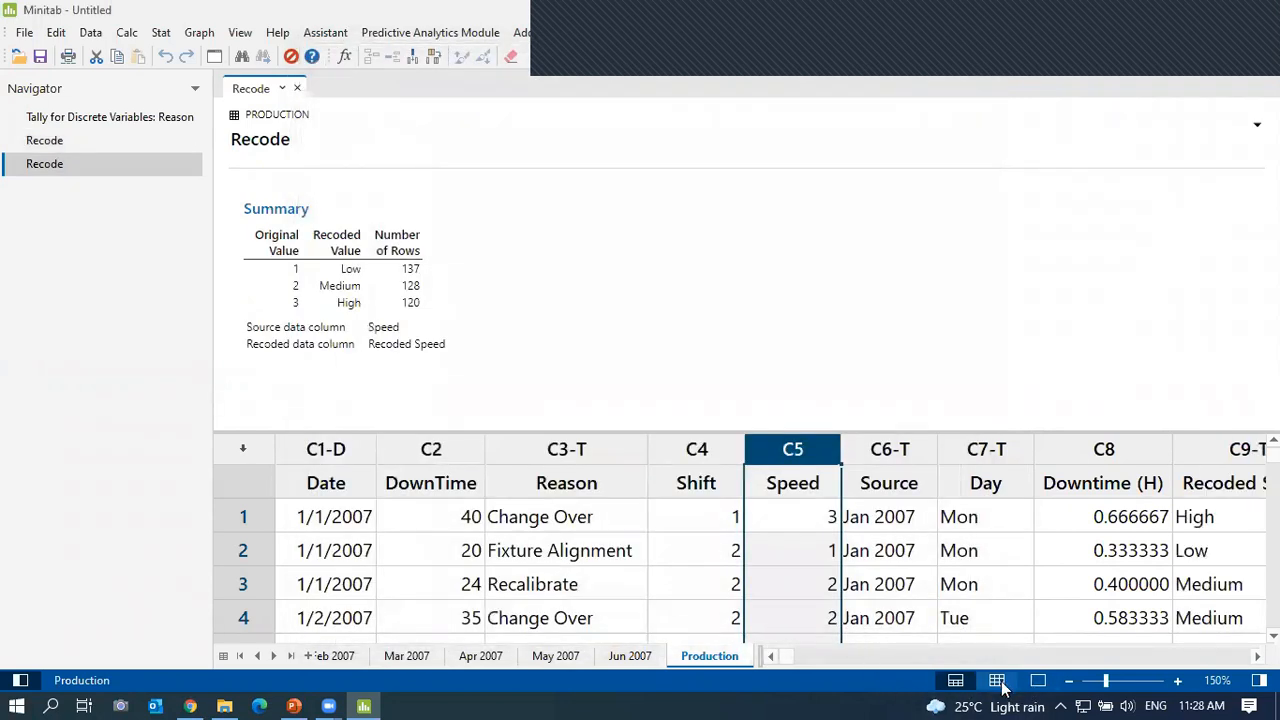
left_click(996, 680)
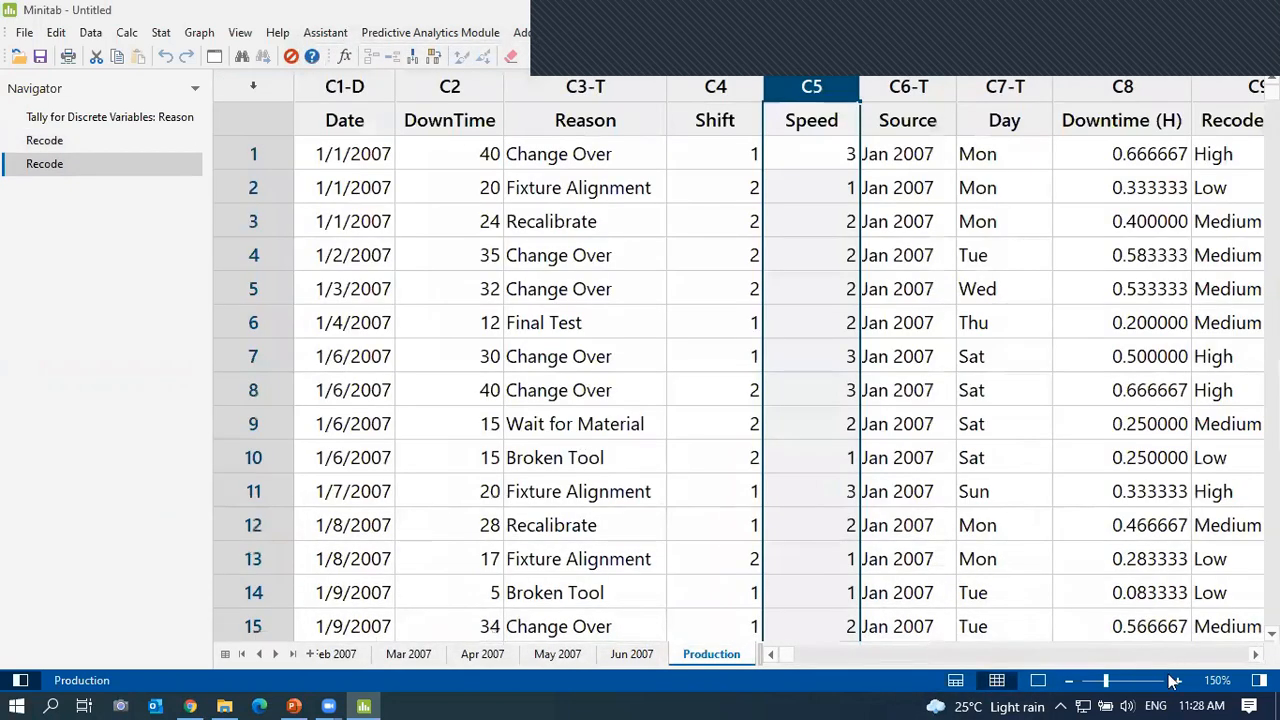
Look over the Production worksheet through the Recoded Speed column, reducing the worksheet zoom to 120%.
left_click(1255, 655)
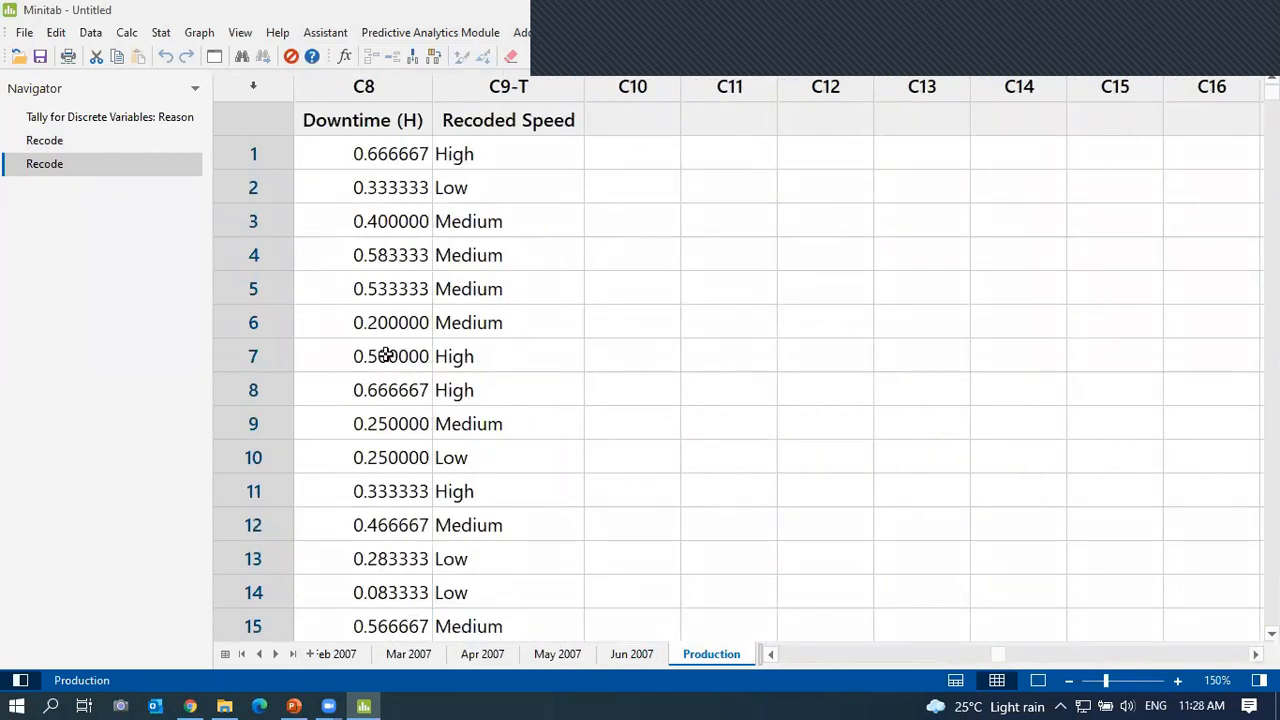
left_click_drag(995, 656, 774, 660)
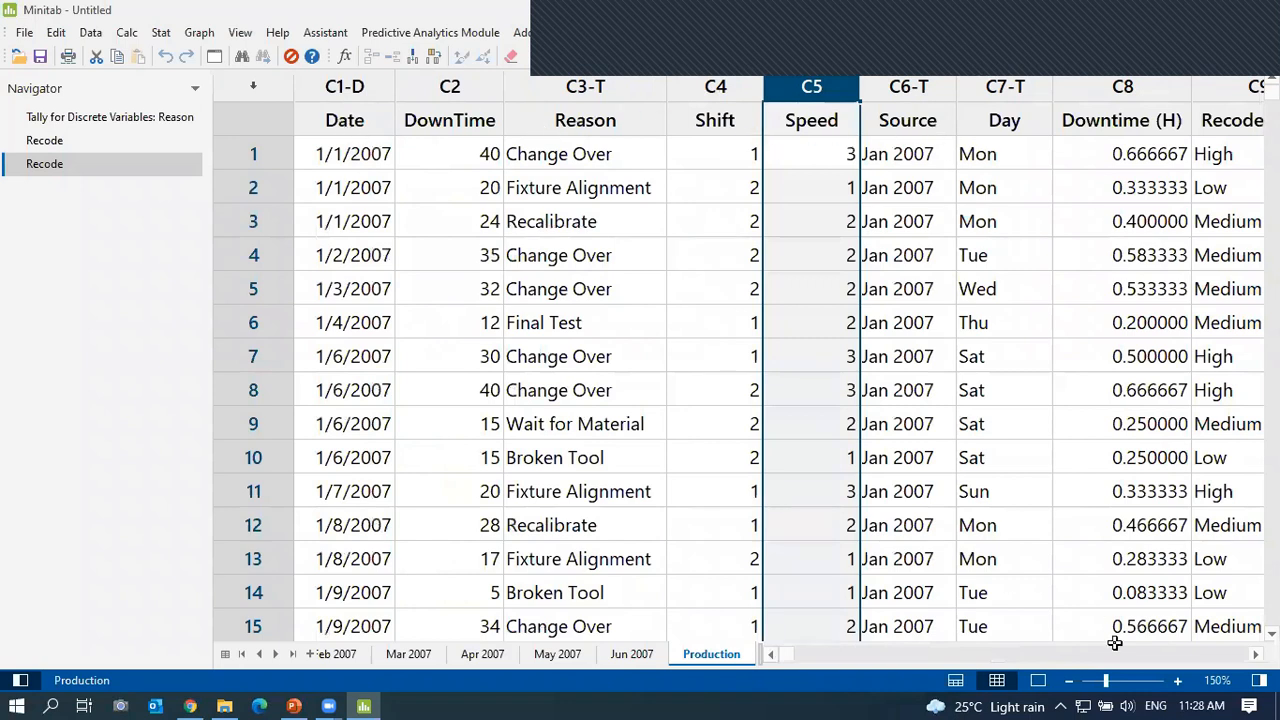
left_click(1069, 682)
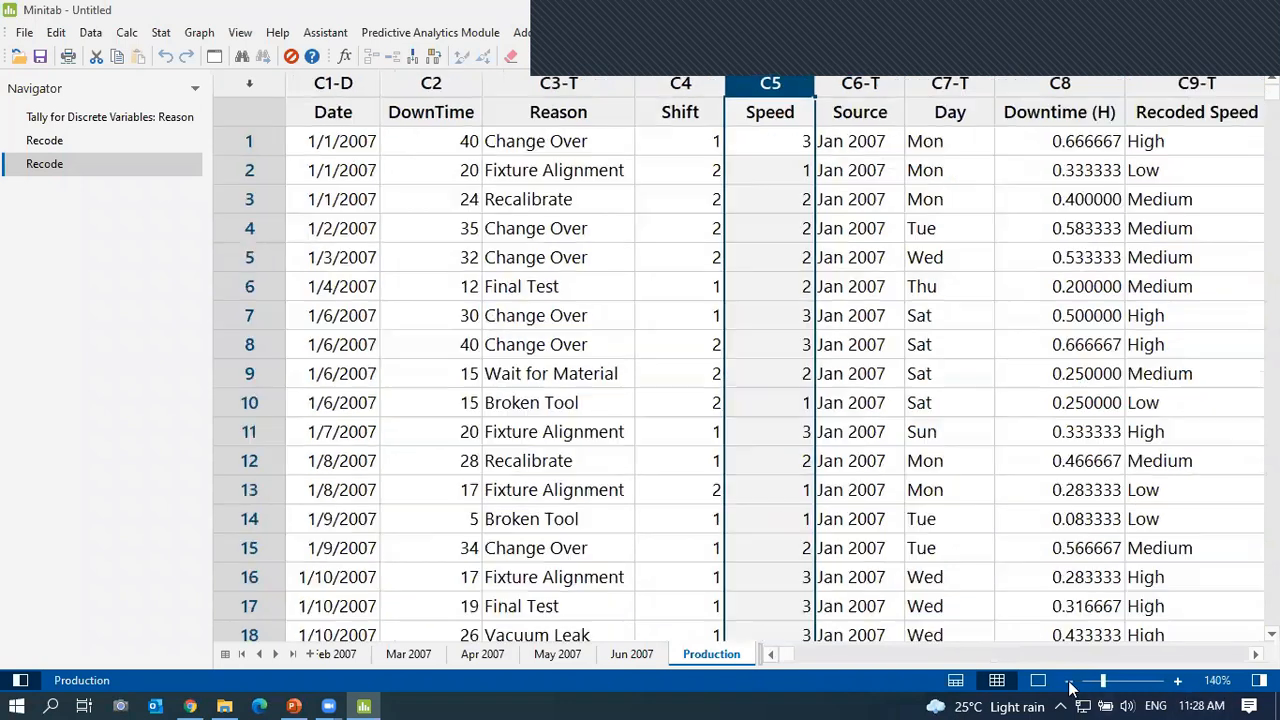
left_click(1069, 682)
left_click(1069, 682)
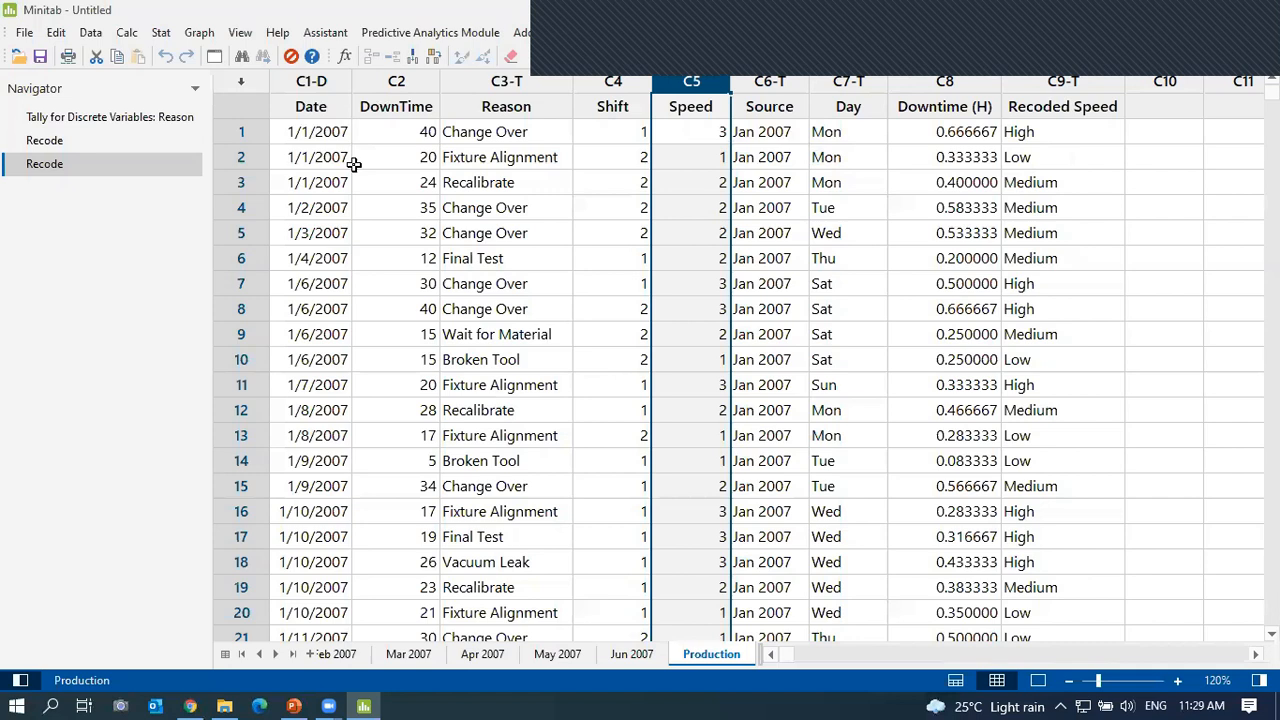
Deselect the Speed column, switch to PowerPoint to review the objectives on The Story slide, and return to Minitab.
left_click_drag(1173, 291, 1173, 300)
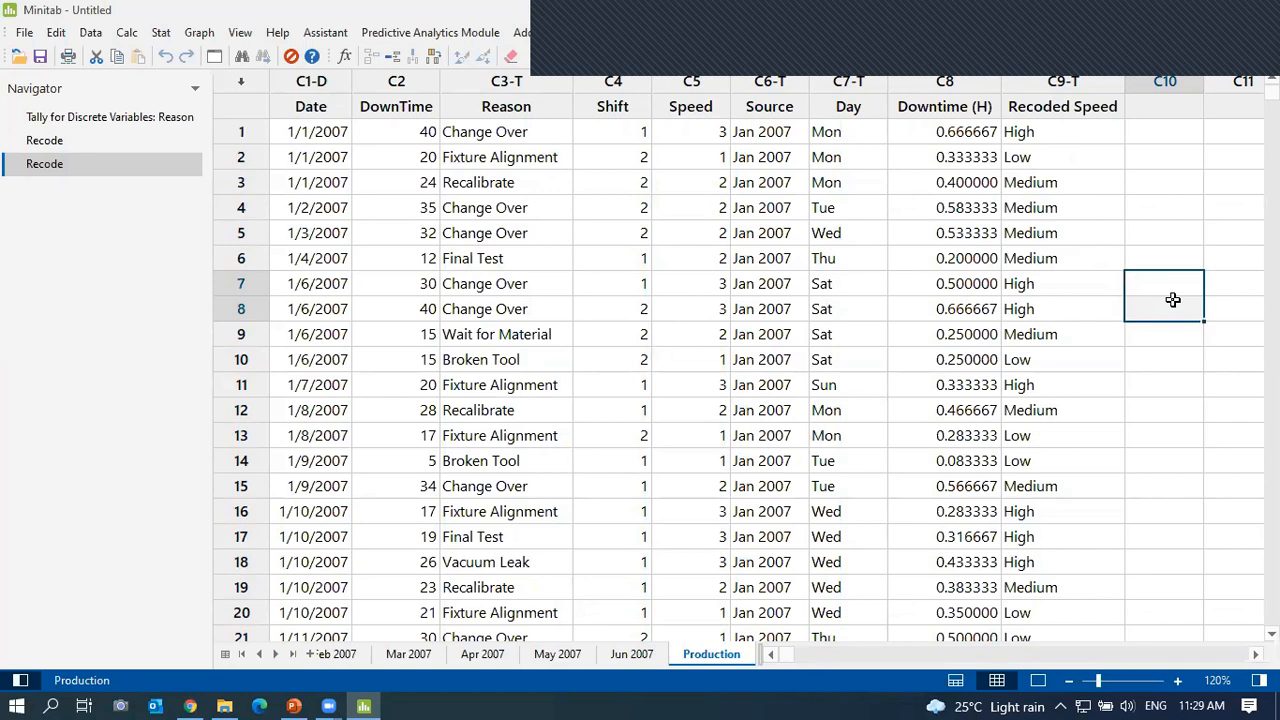
left_click(293, 706)
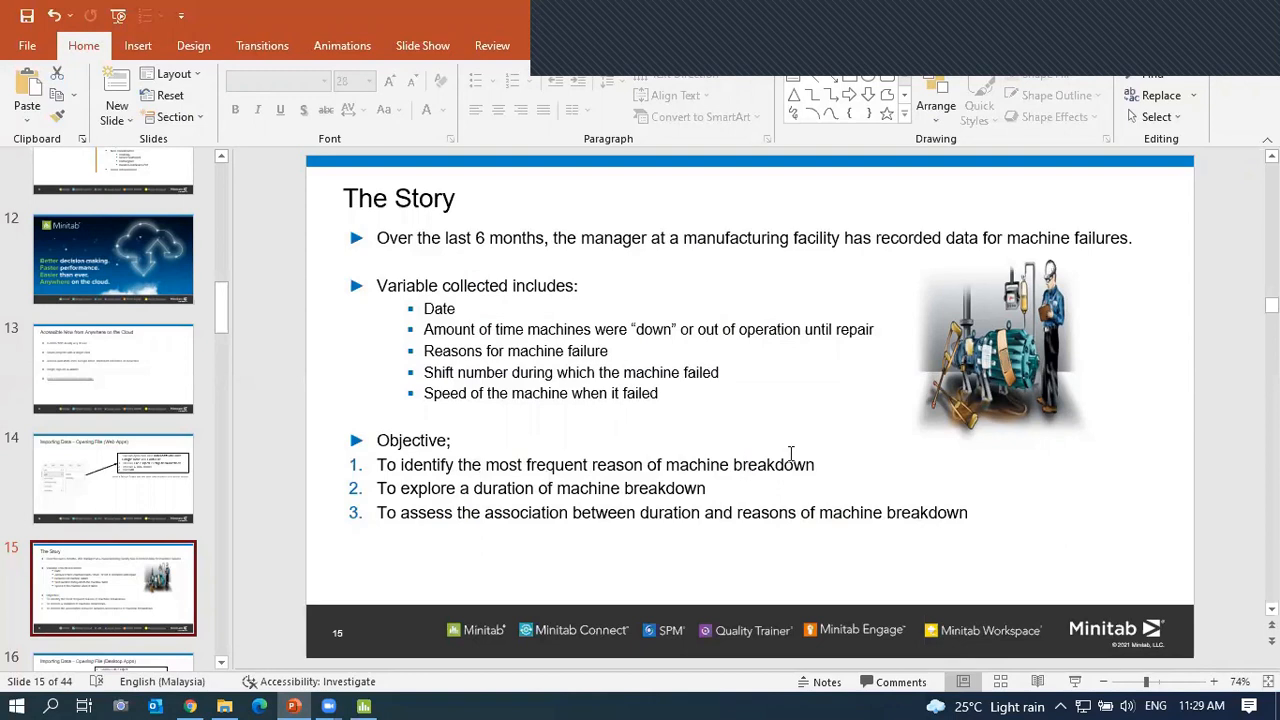
left_click(364, 704)
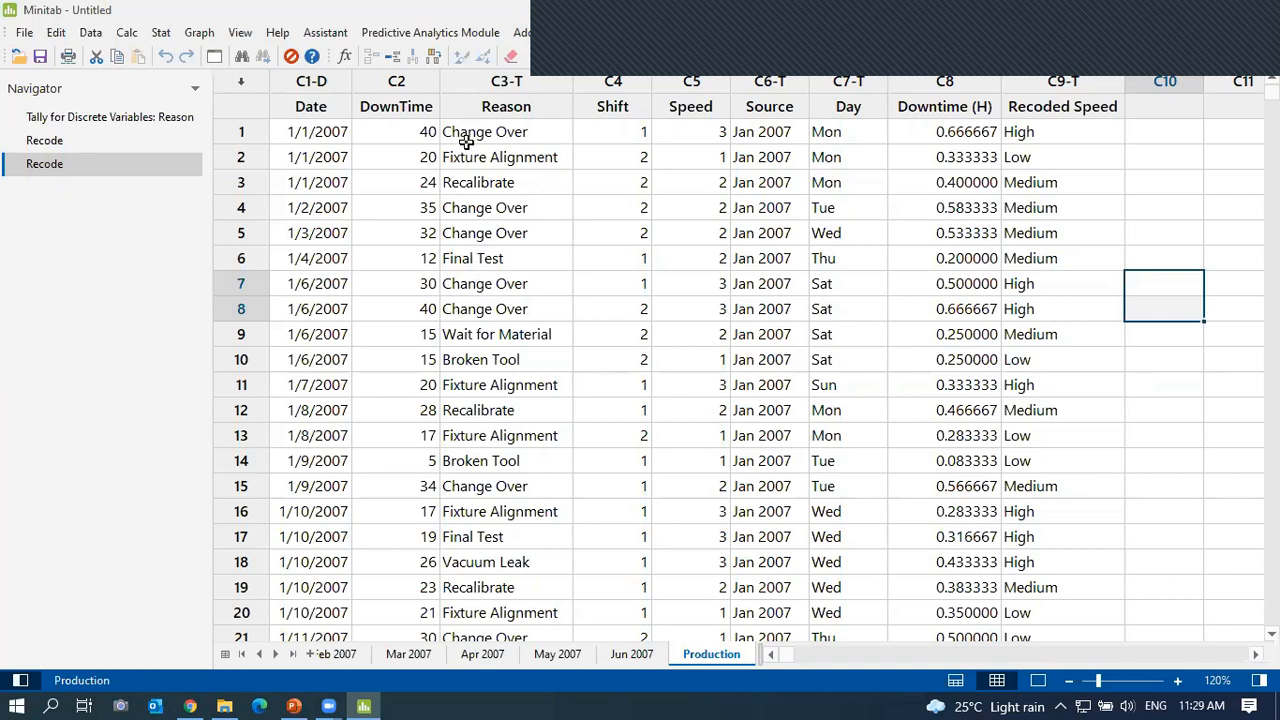
Create a Pareto chart of the Reason column with default options and examine its bars, counts and cumulative percentages.
left_click(162, 36)
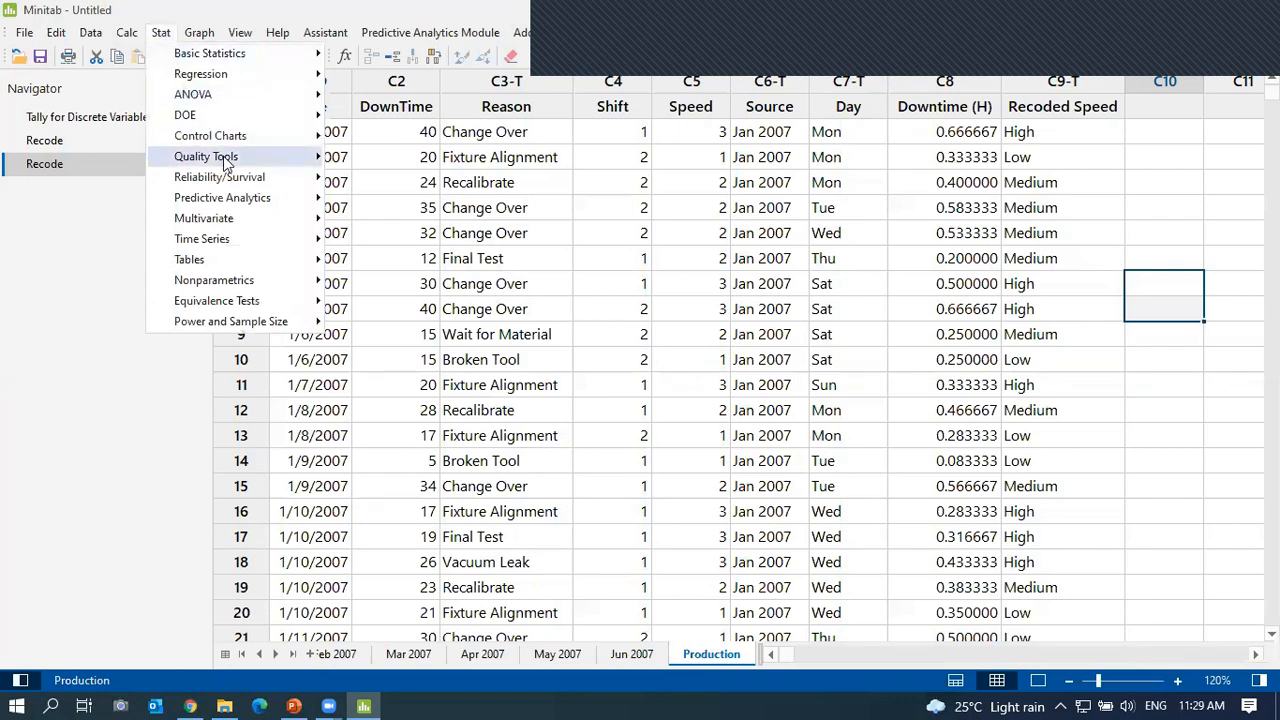
mouse_move(205, 157)
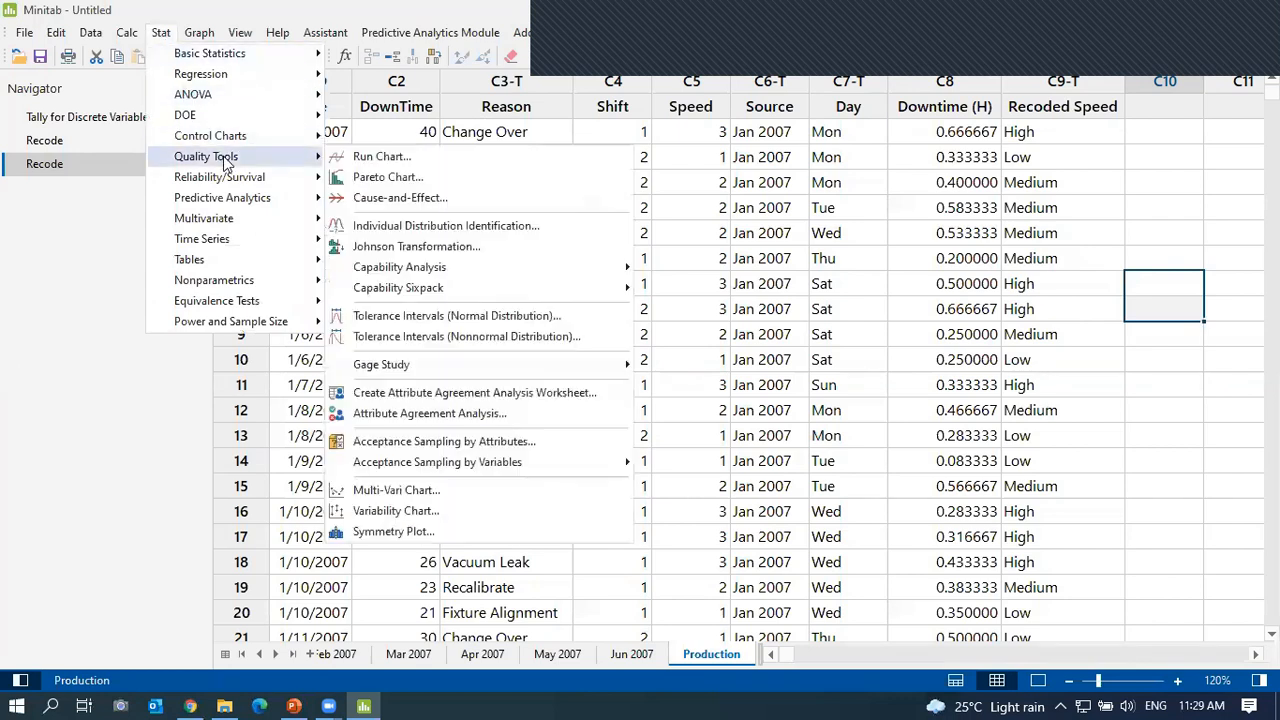
left_click(435, 180)
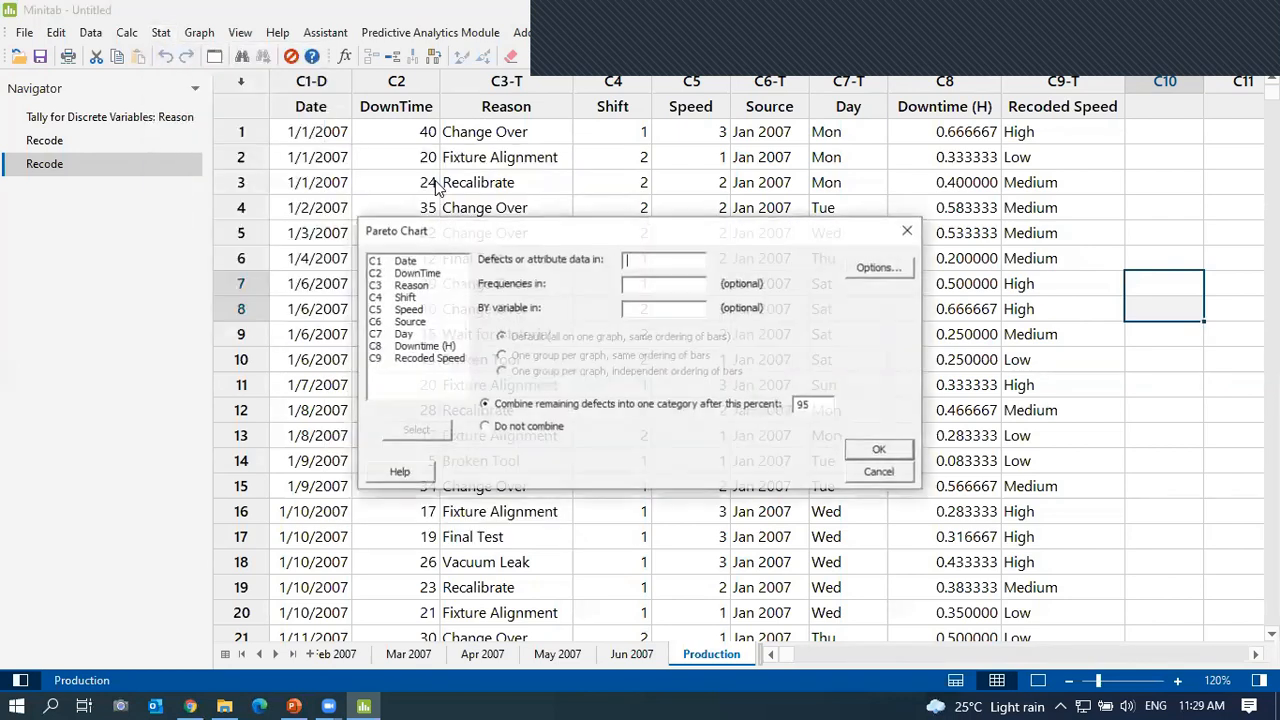
double_click(415, 285)
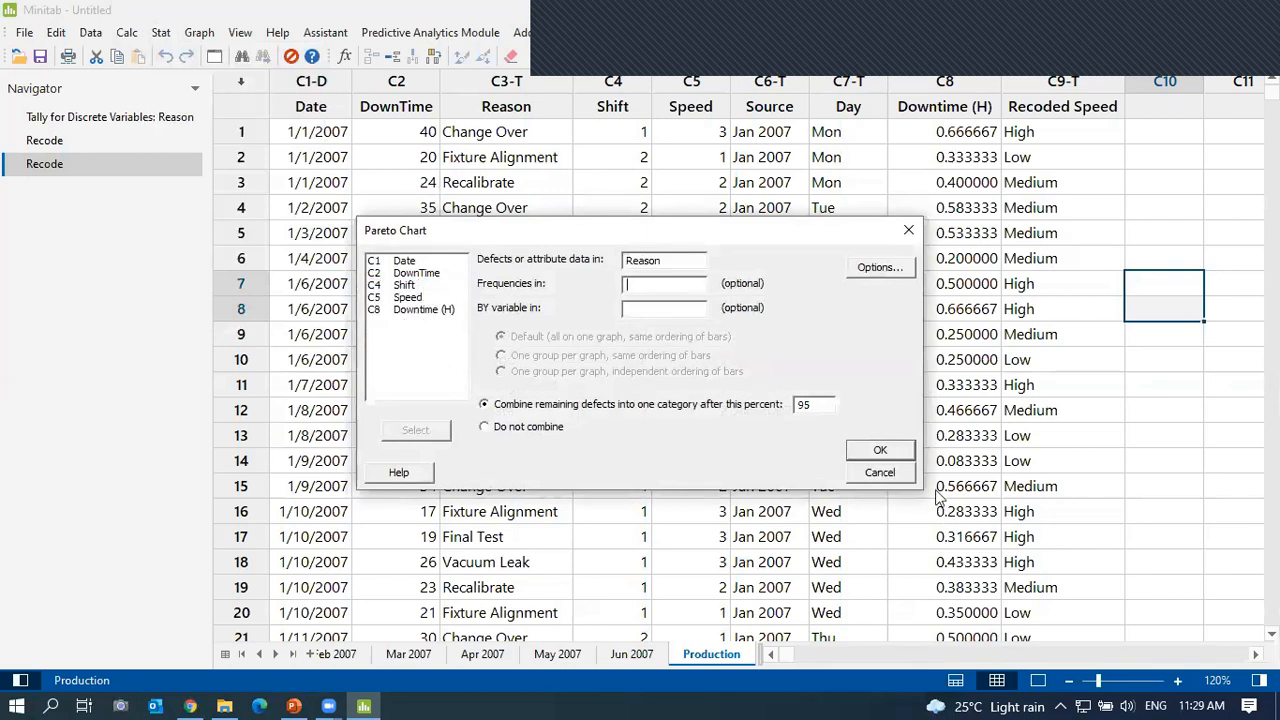
left_click(880, 451)
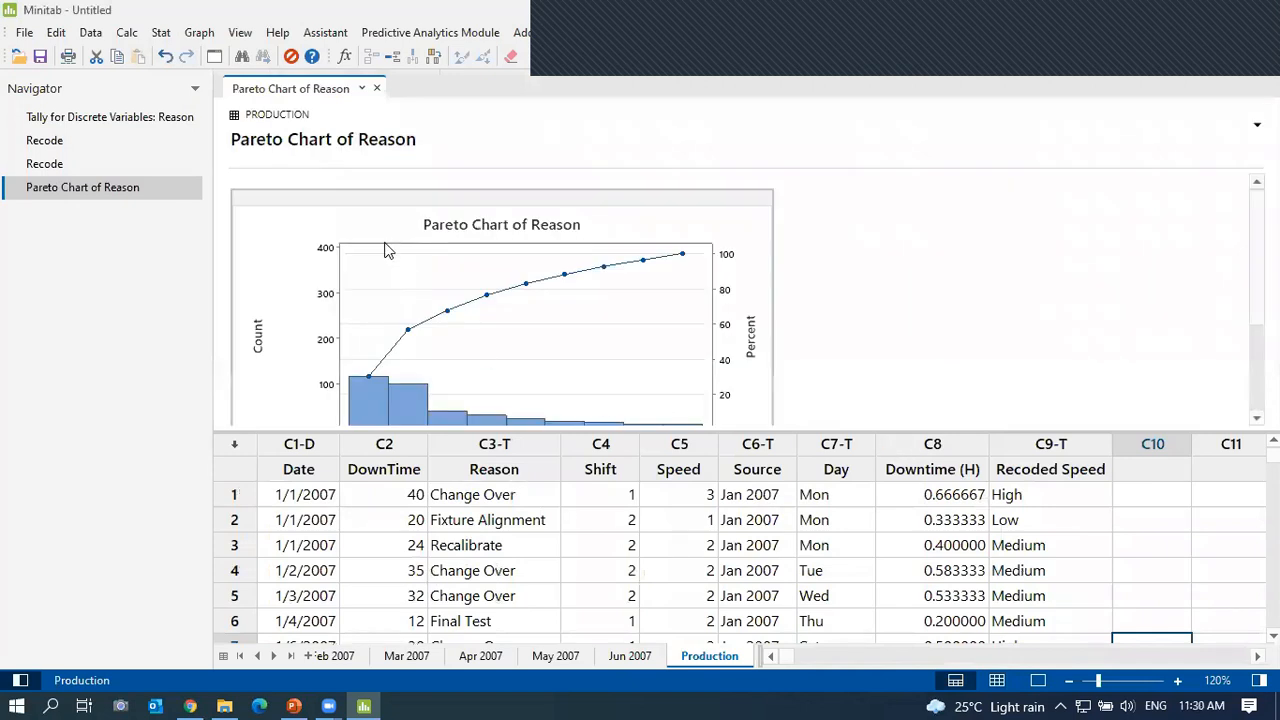
scroll(449, 280, "down", 3)
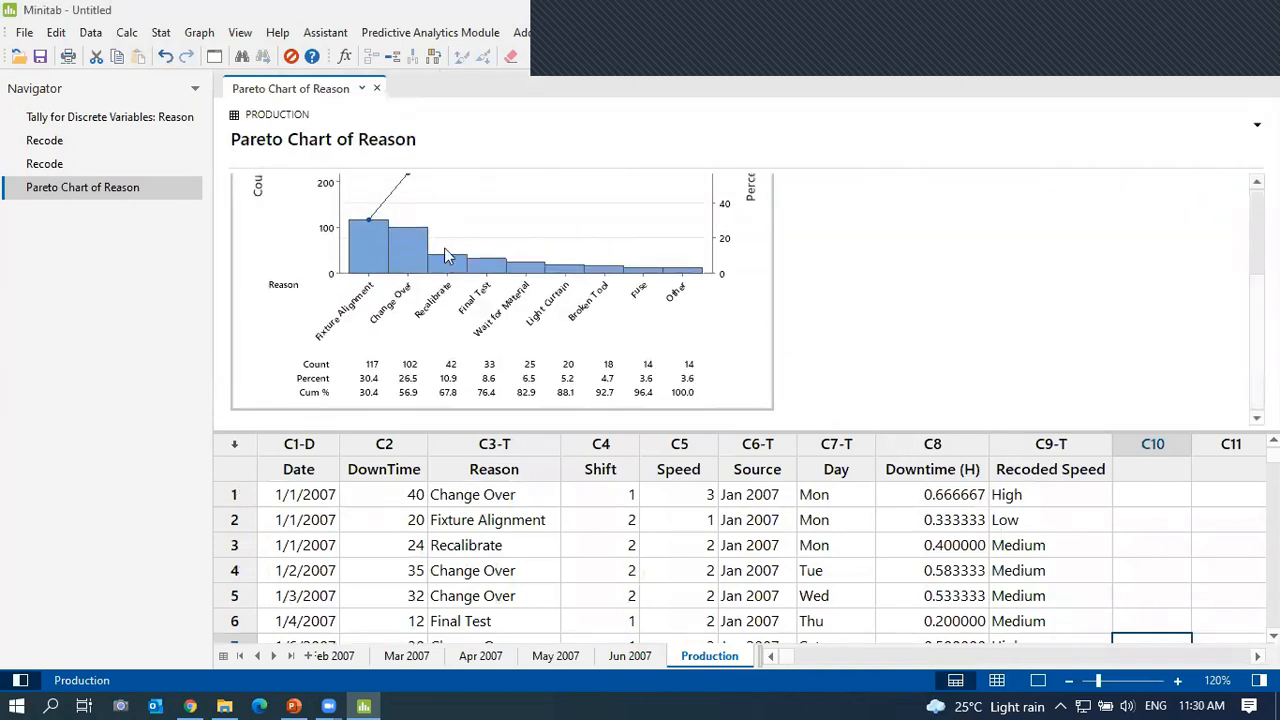
scroll(444, 255, "up", 2)
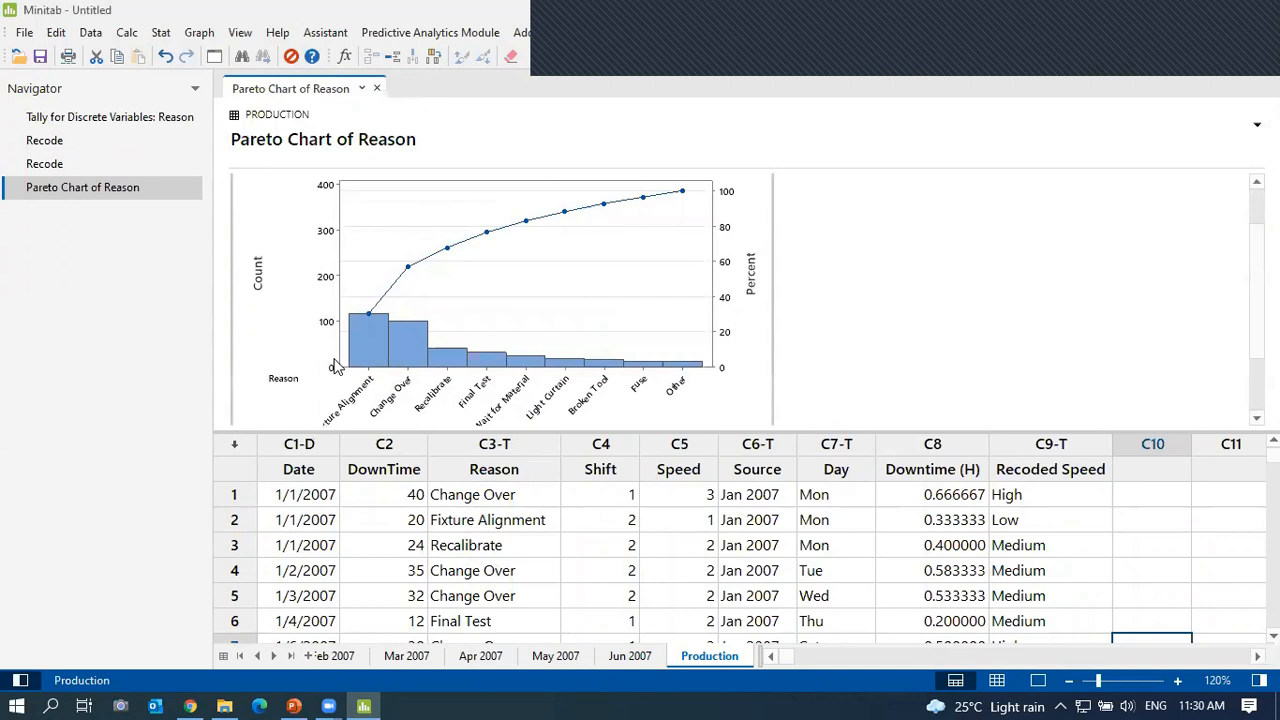
scroll(337, 365, "down", 2)
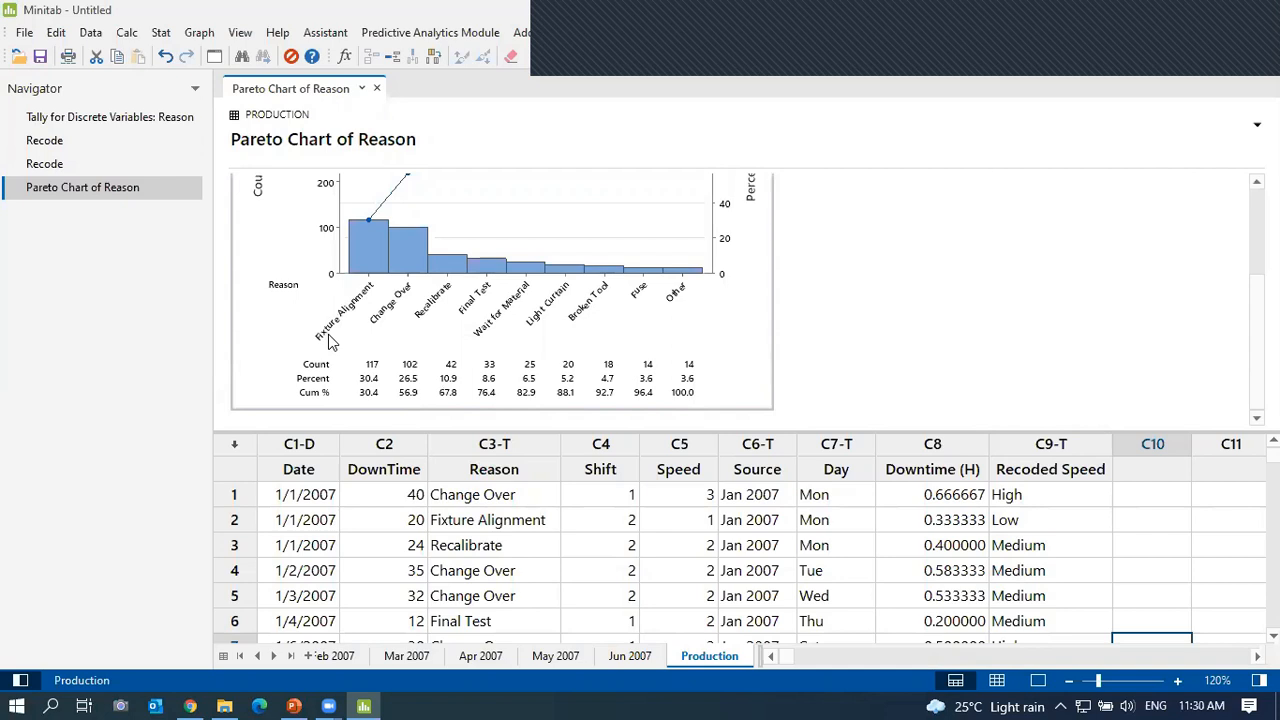
Conditionally format the single most frequent value in the Reason column with the Red style and show only the worksheet.
left_click(474, 443)
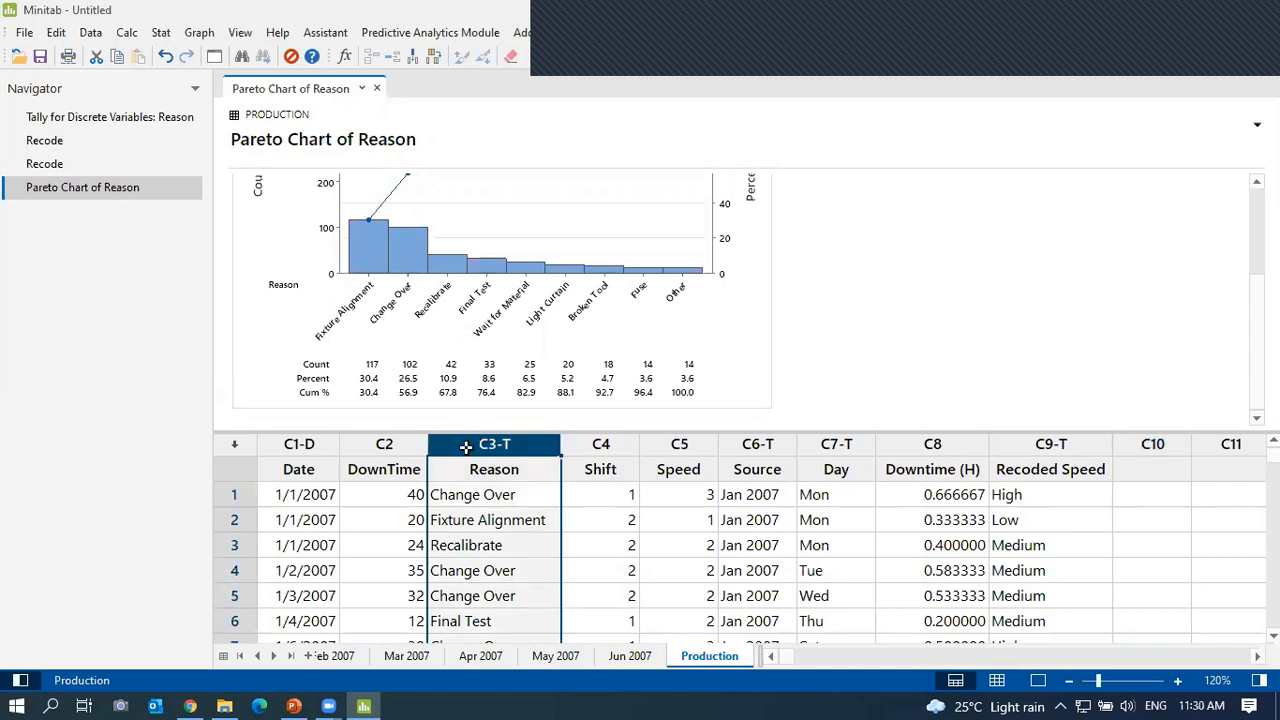
right_click(466, 447)
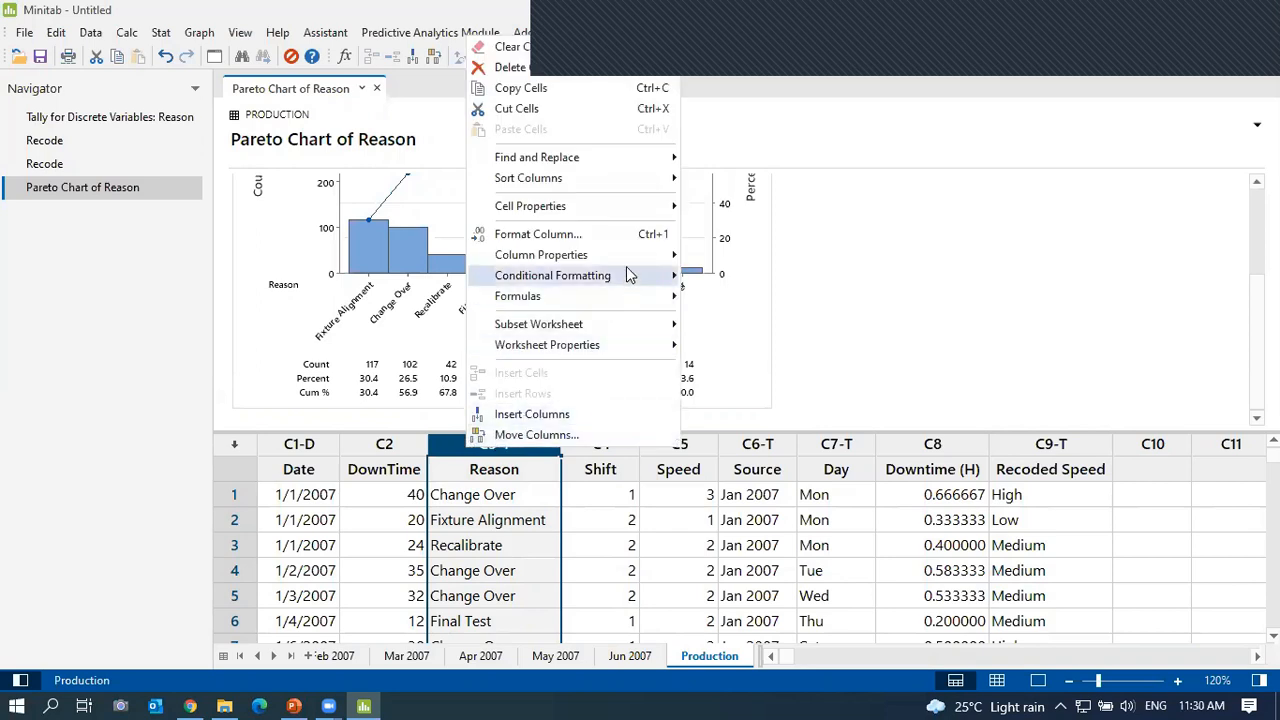
mouse_move(628, 275)
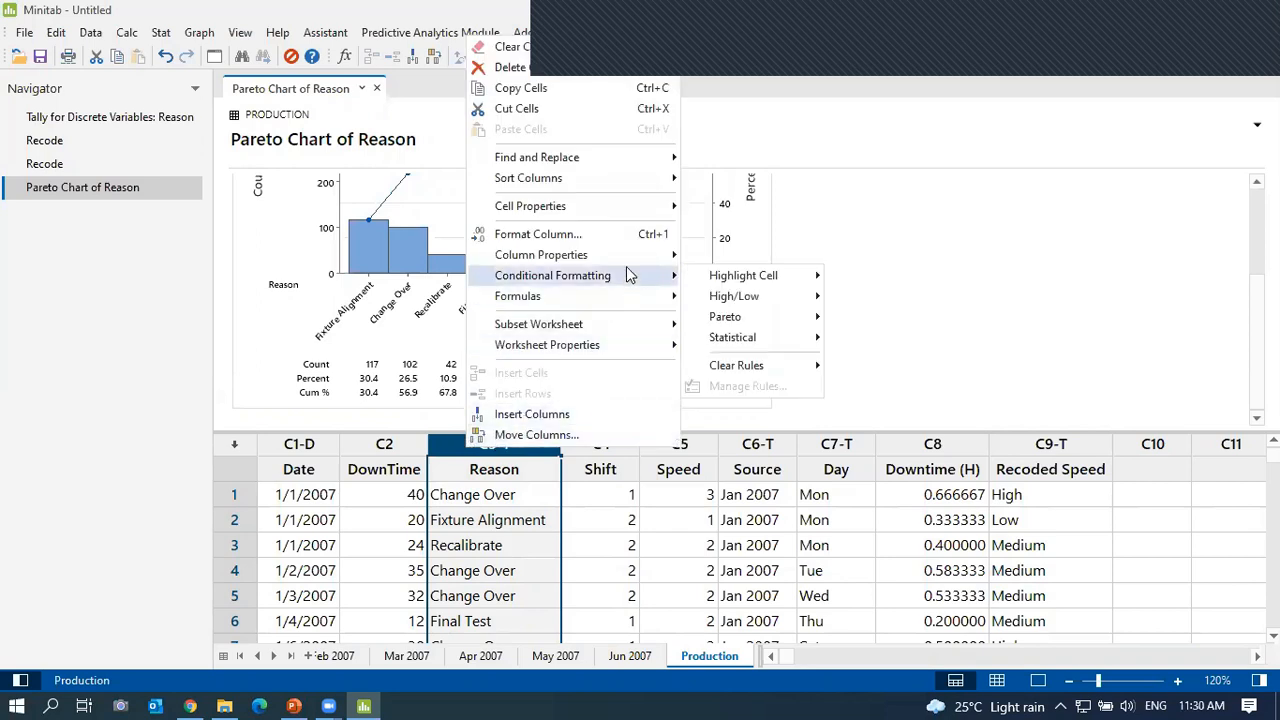
mouse_move(745, 285)
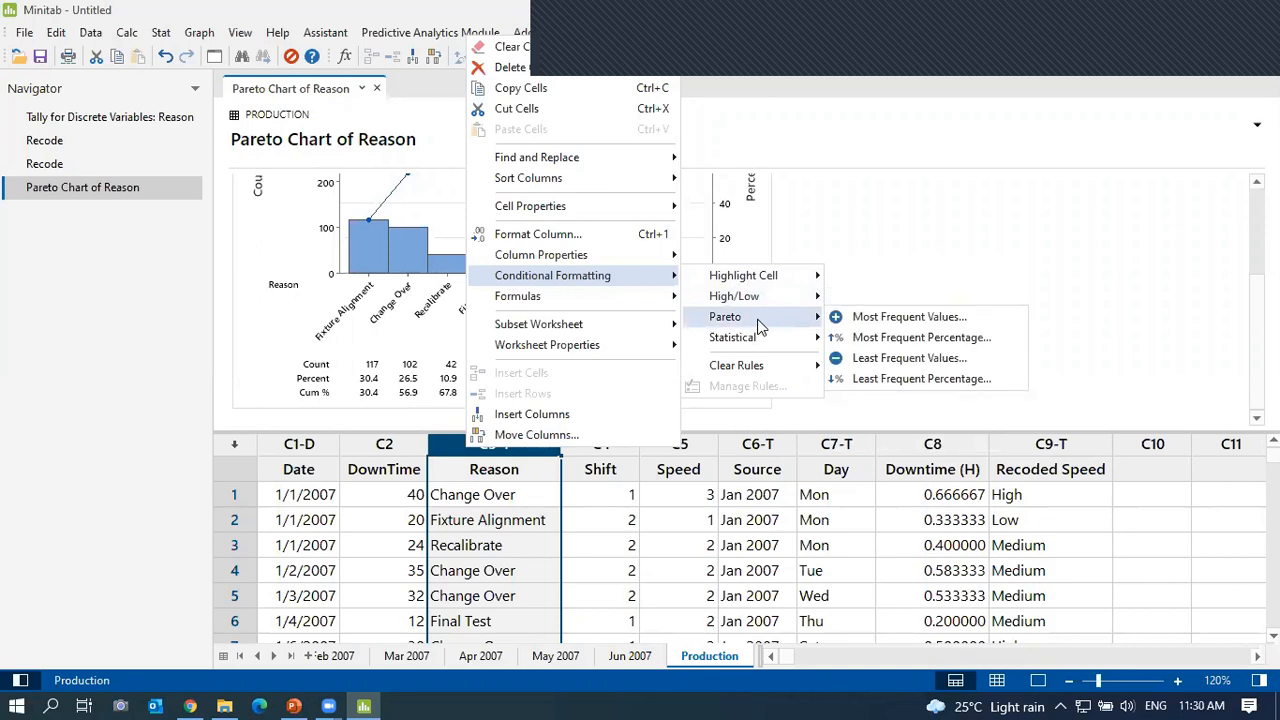
left_click(888, 318)
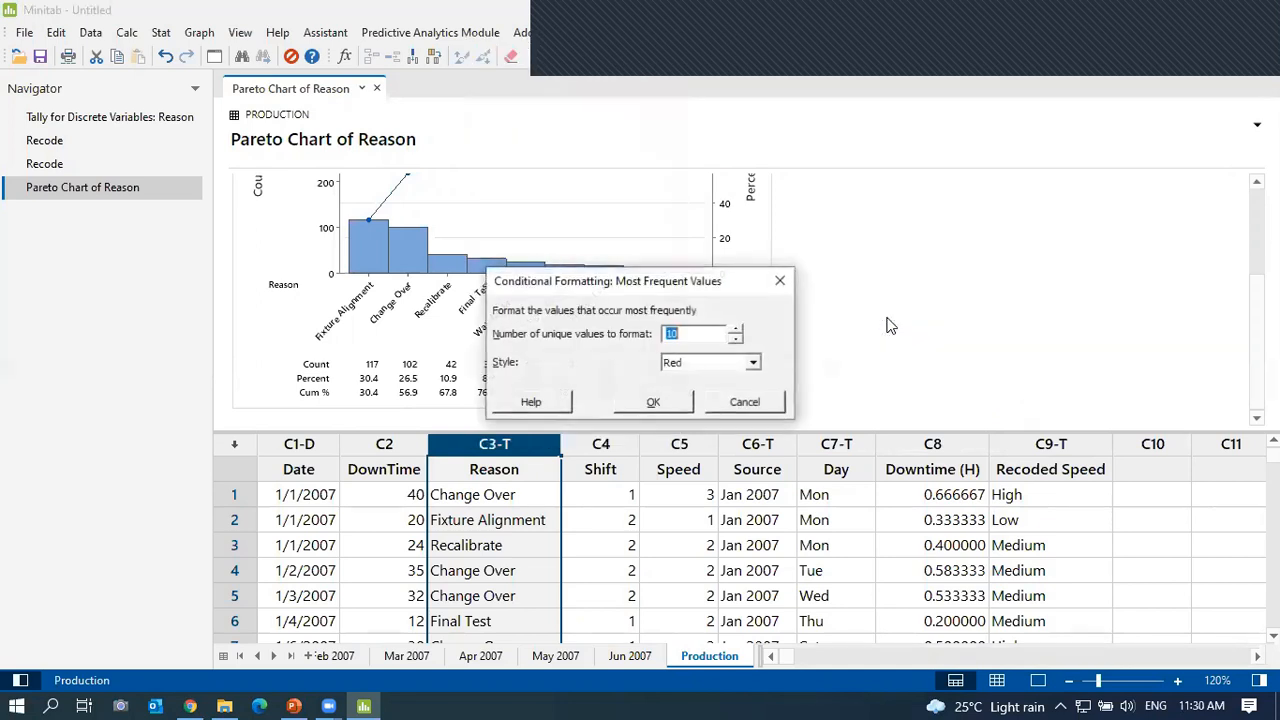
left_click(687, 335)
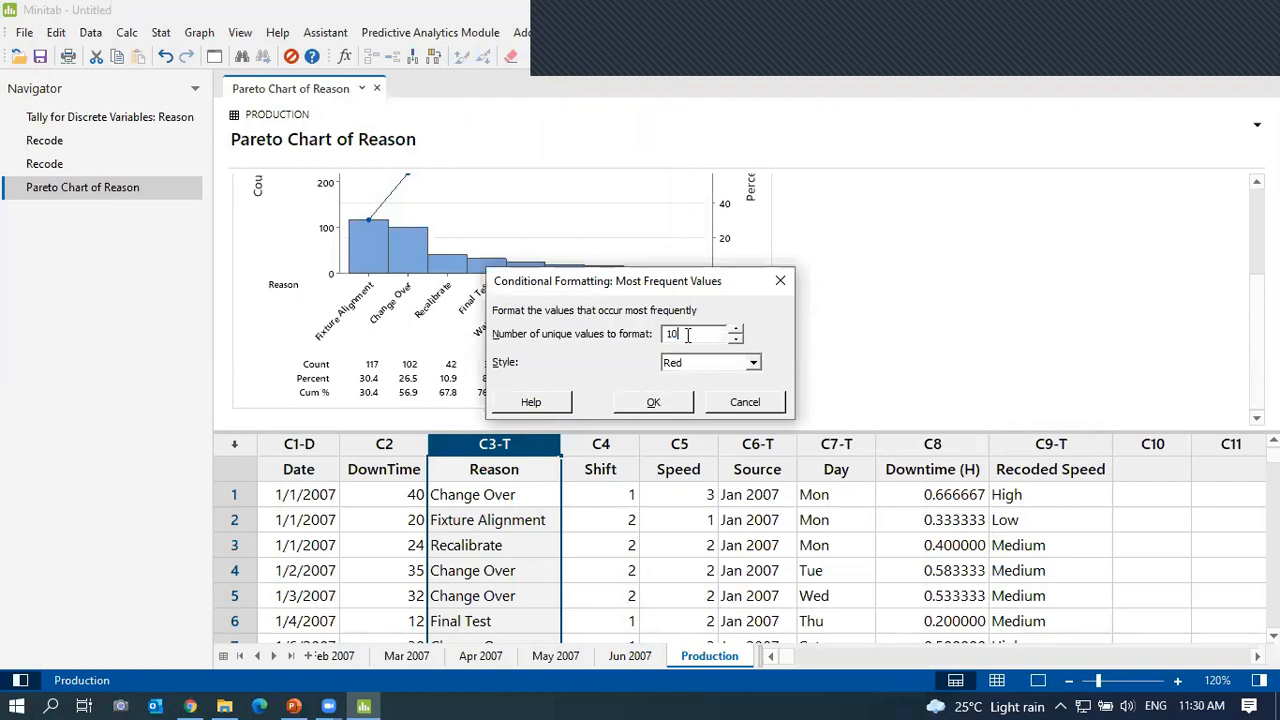
key("BackSpace")
left_click(653, 401)
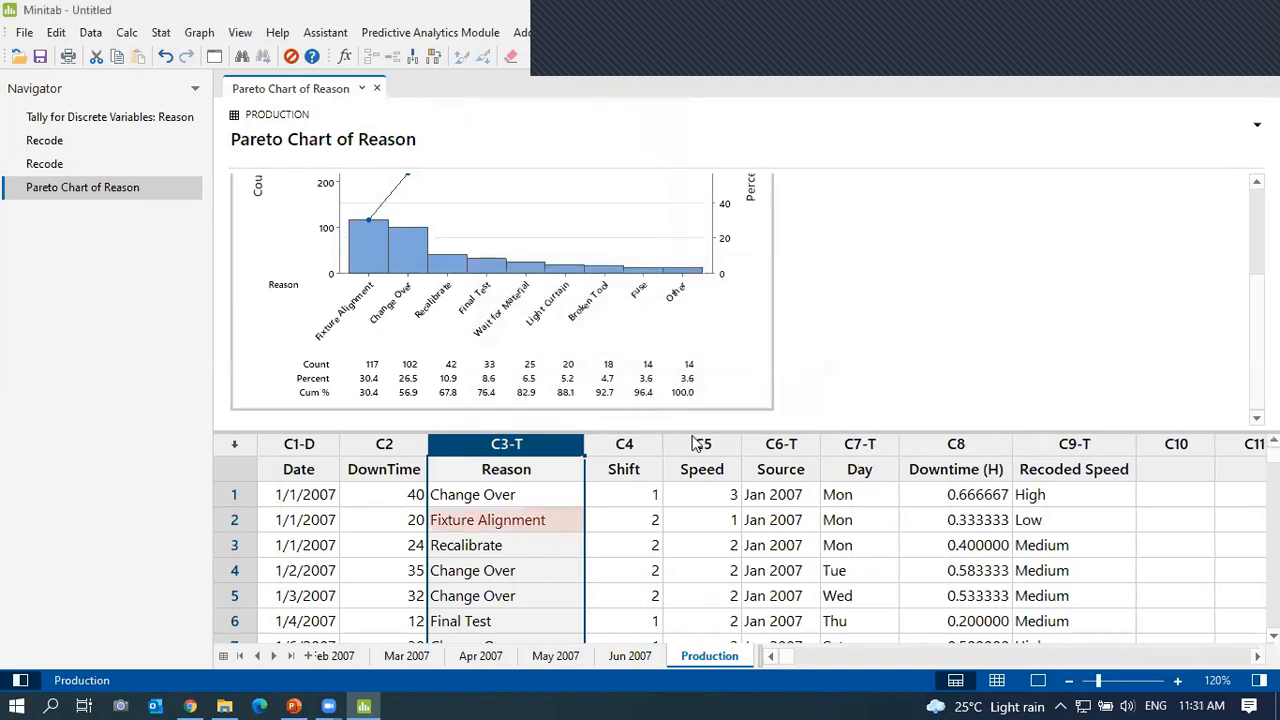
left_click(997, 681)
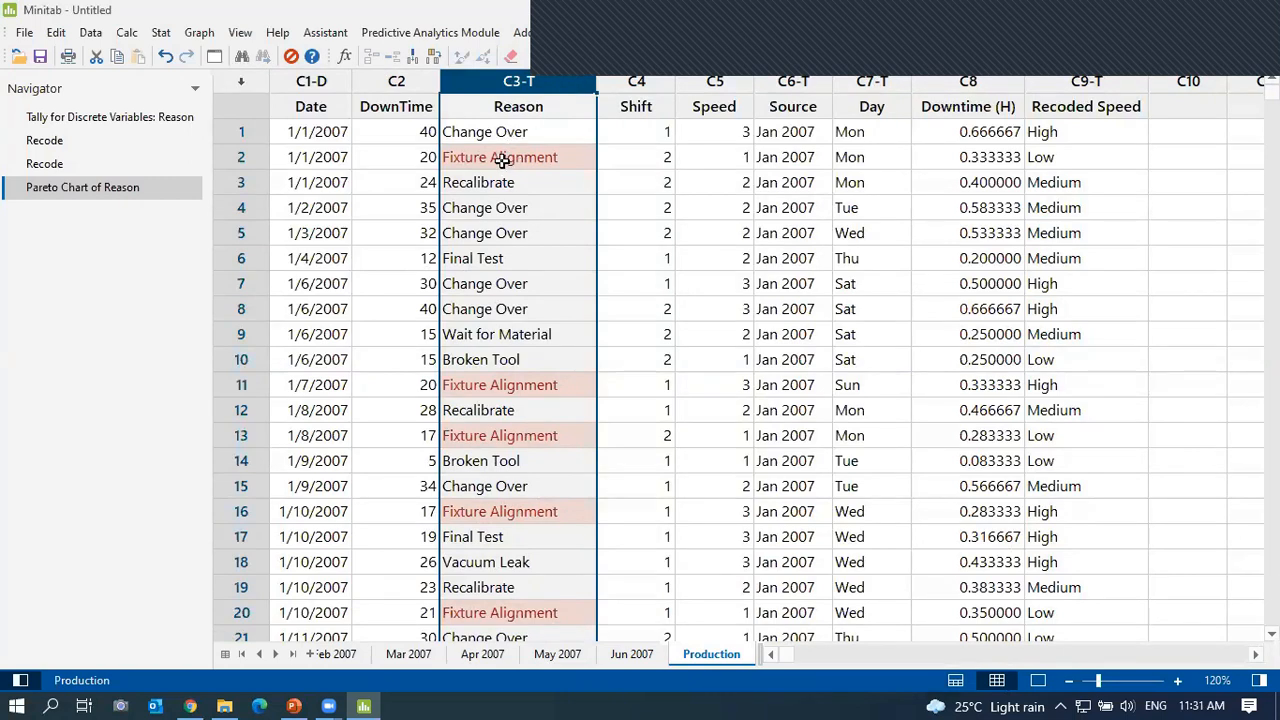
Subset the Production worksheet to include only the rows with formatted cells in the Reason column.
right_click(471, 80)
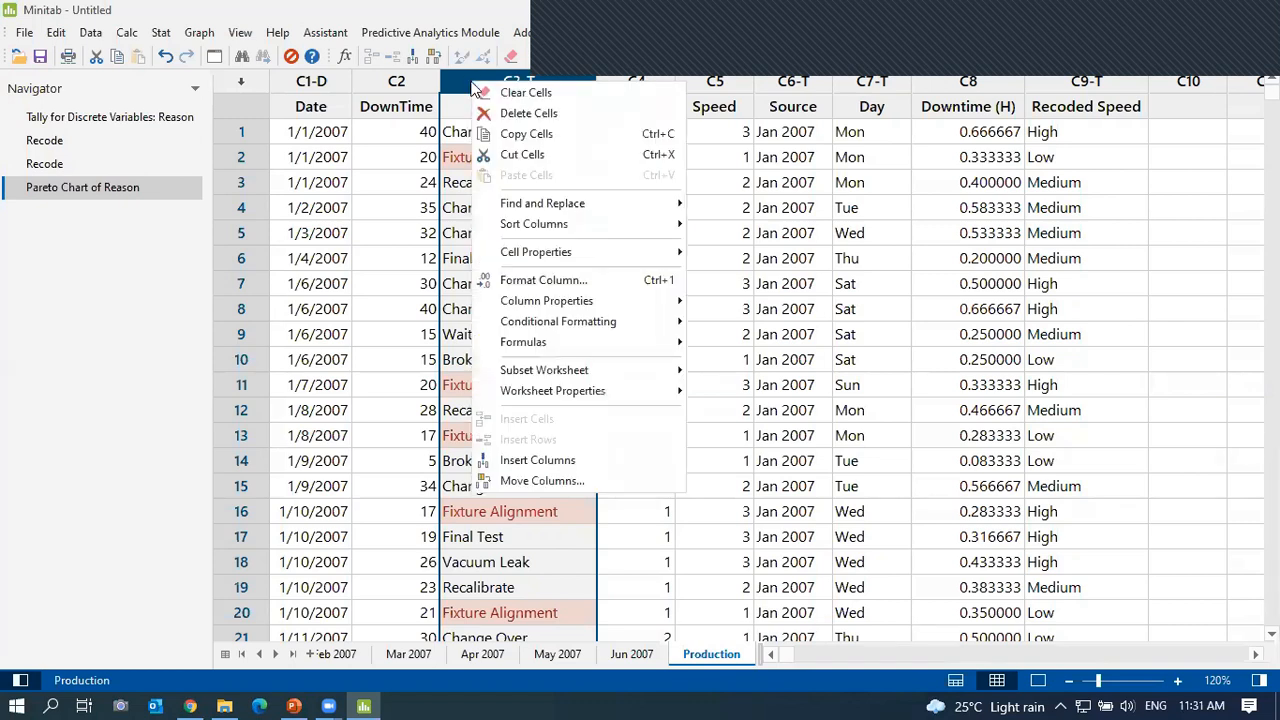
mouse_move(593, 376)
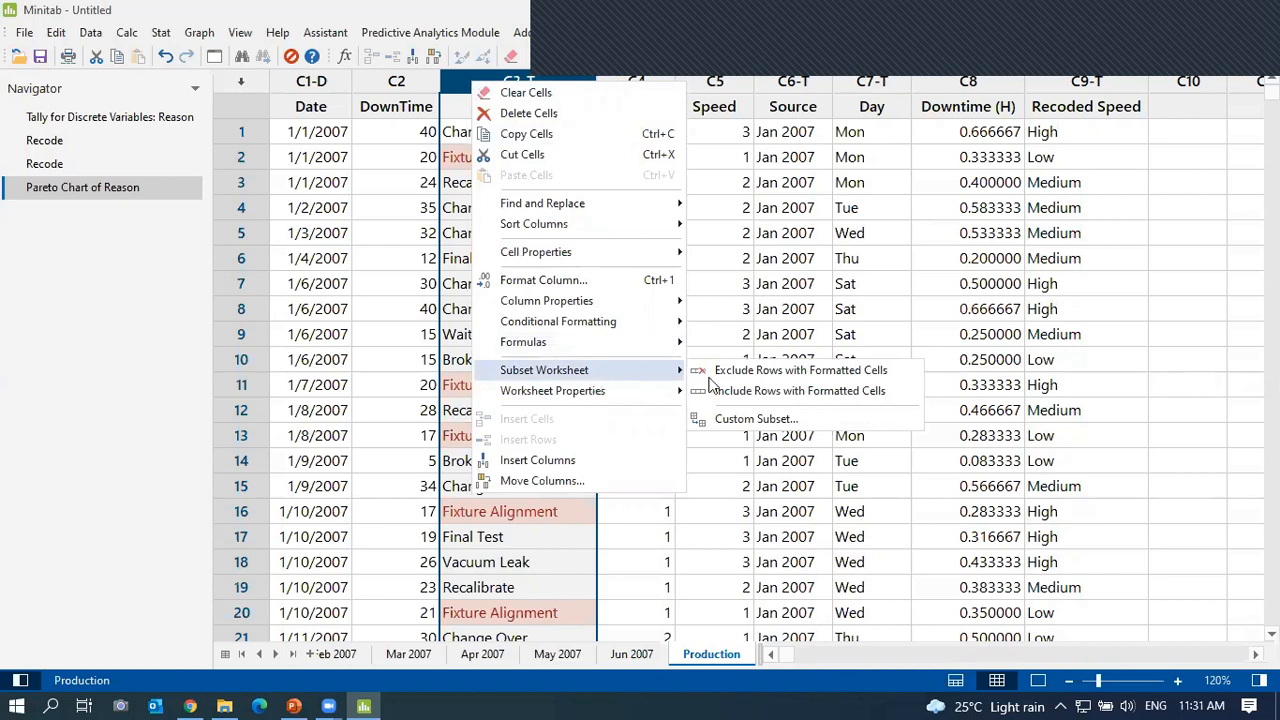
left_click(797, 391)
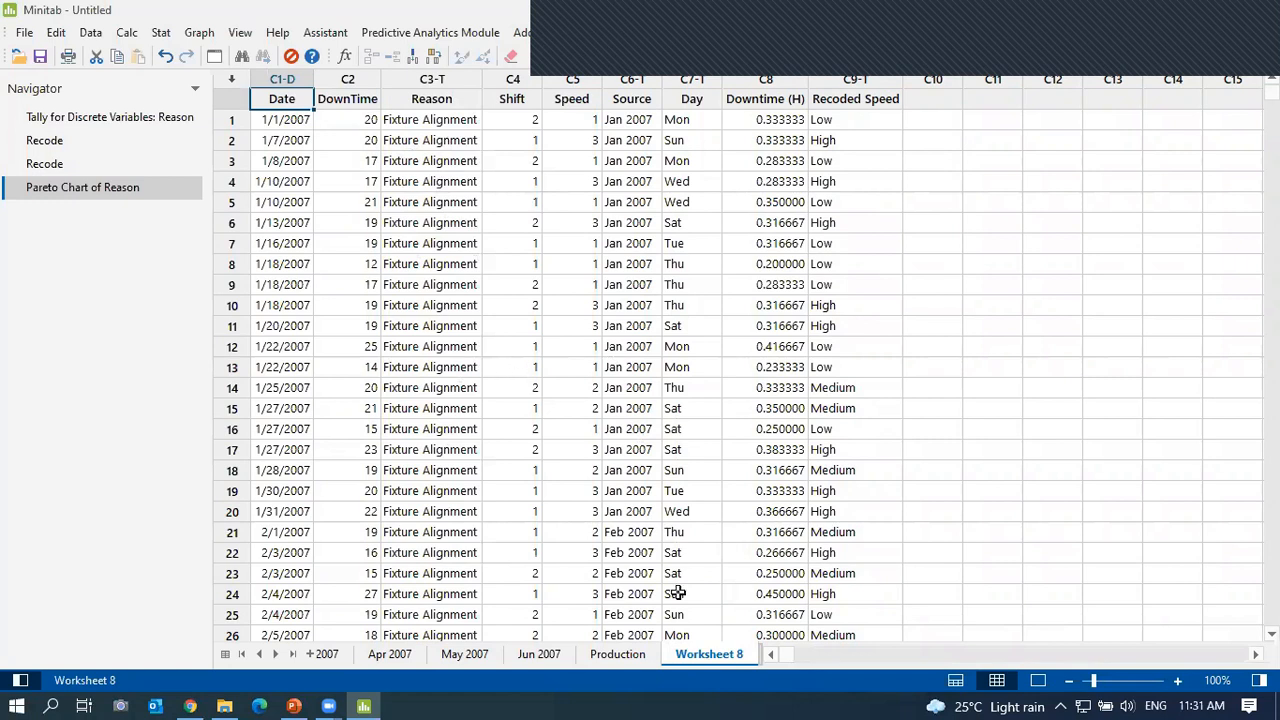
Return to the Production worksheet and review the Most Frequent Values conditional formatting settings for Reason, closing them without applying.
left_click(626, 653)
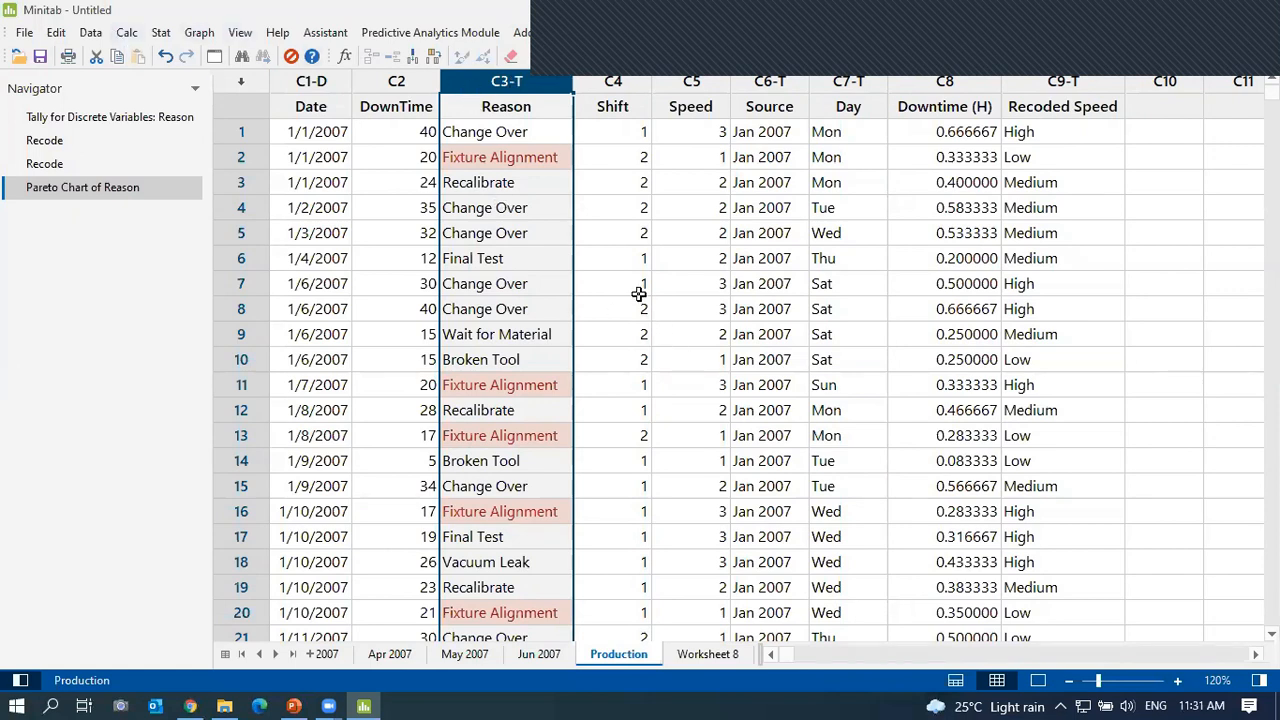
right_click(464, 86)
mouse_move(653, 336)
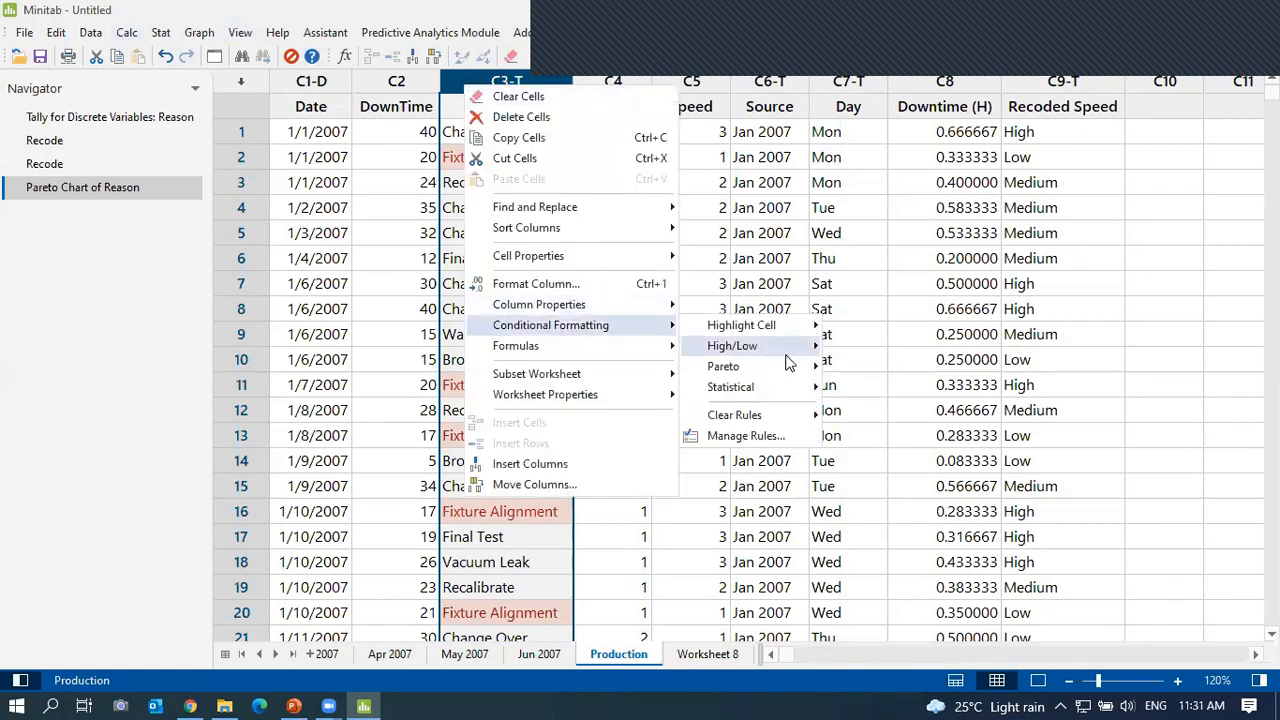
mouse_move(800, 377)
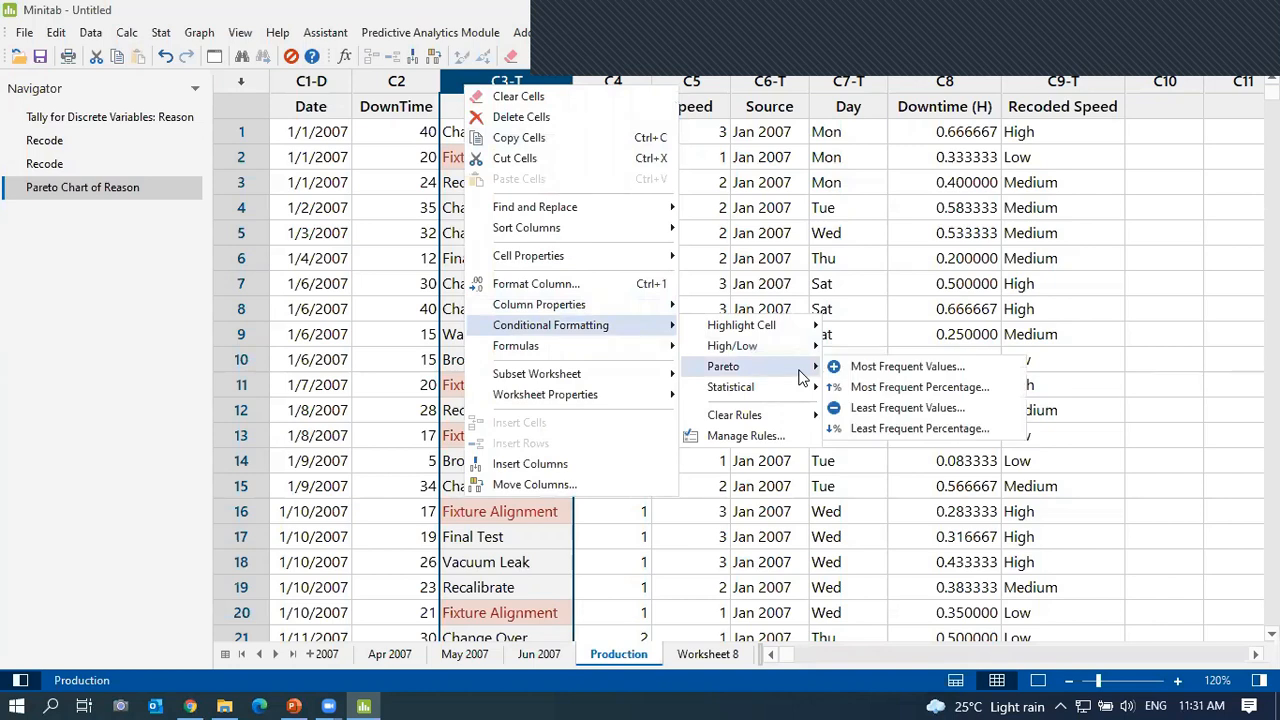
left_click(884, 368)
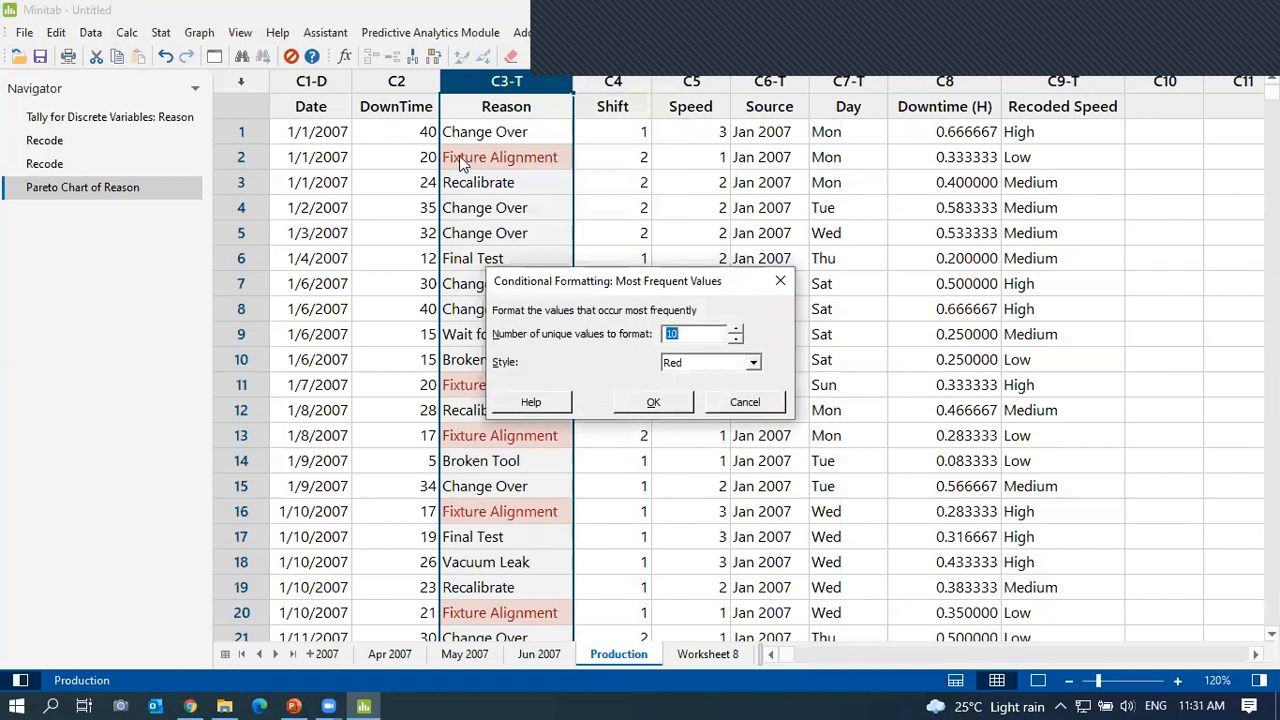
left_click(780, 281)
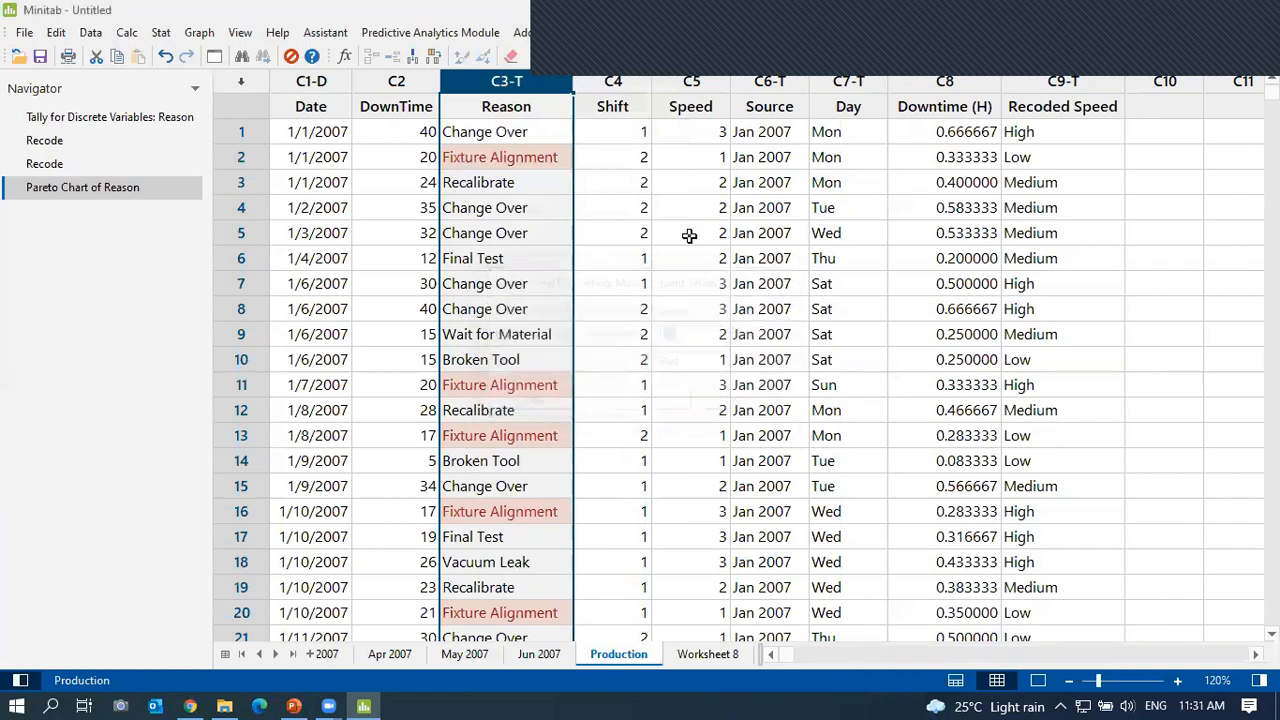
Review the Subset Worksheet options for formatted Reason cells without applying one, and show the subset in Worksheet 8.
right_click(533, 160)
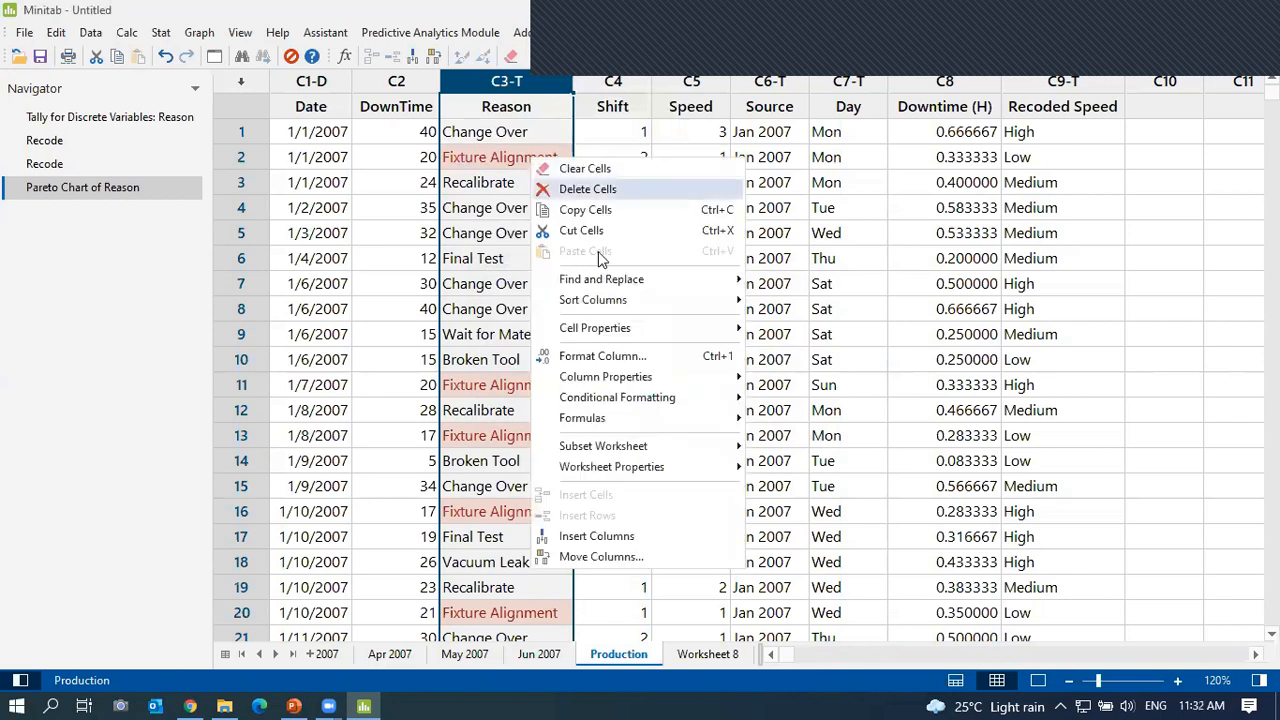
mouse_move(684, 446)
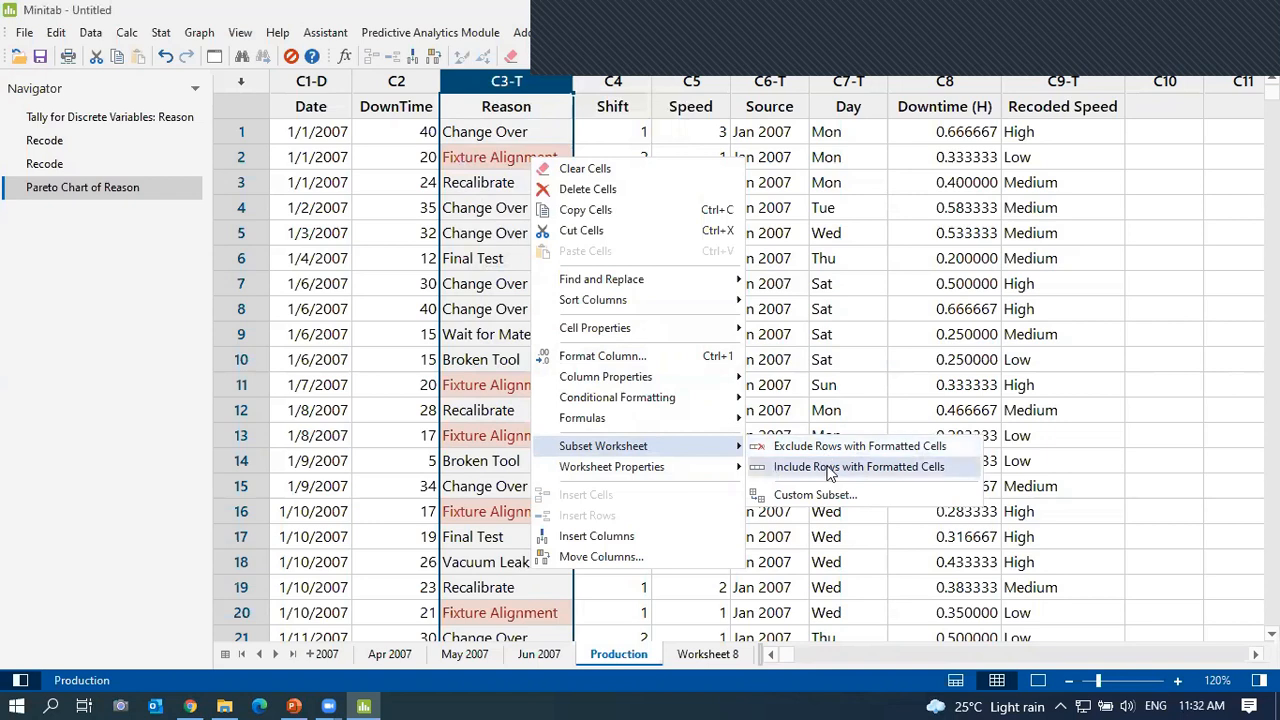
left_click(1112, 450)
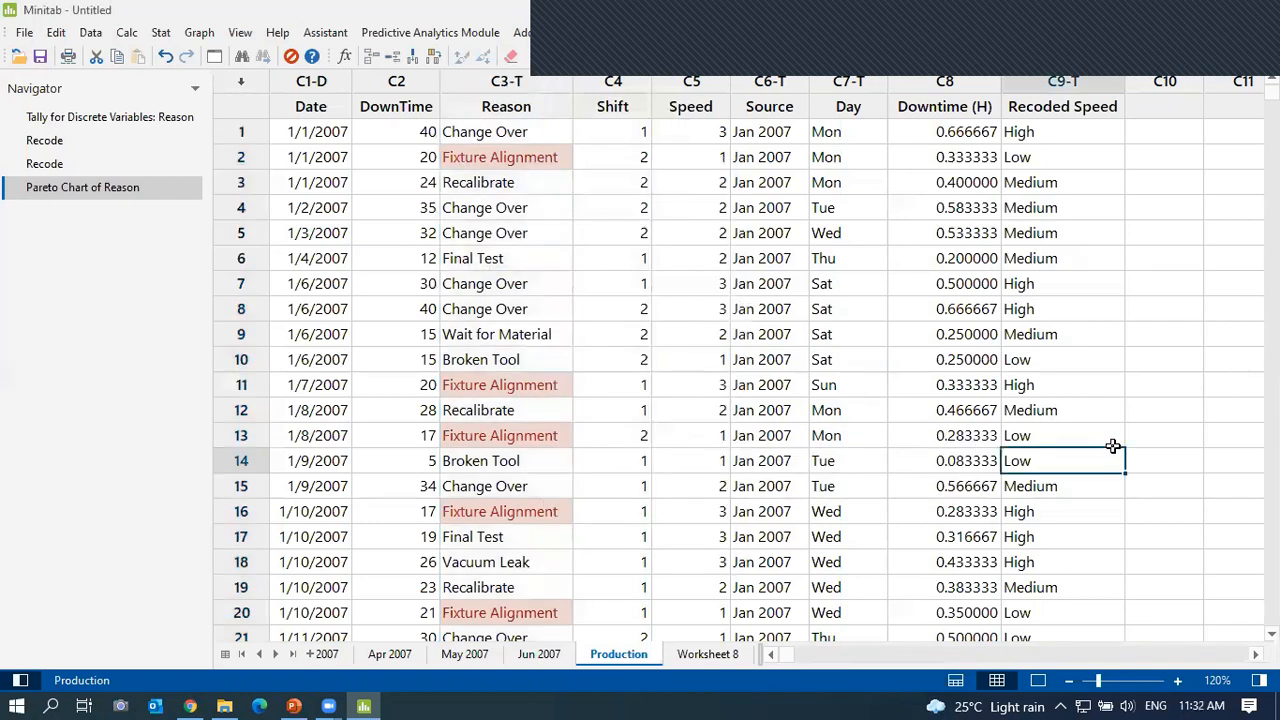
left_click(716, 654)
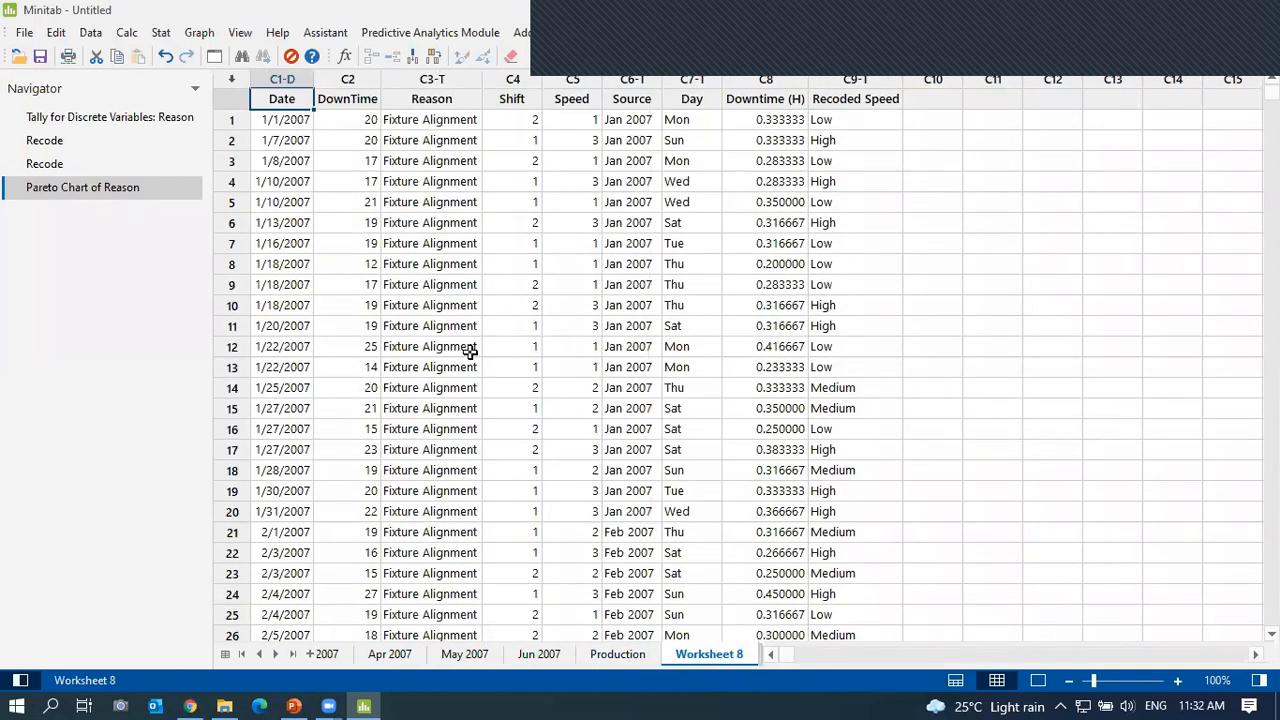
Look through the Fixture Alignment rows in Worksheet 8, and switch to PowerPoint to read the objectives on The Story slide.
left_click(409, 119)
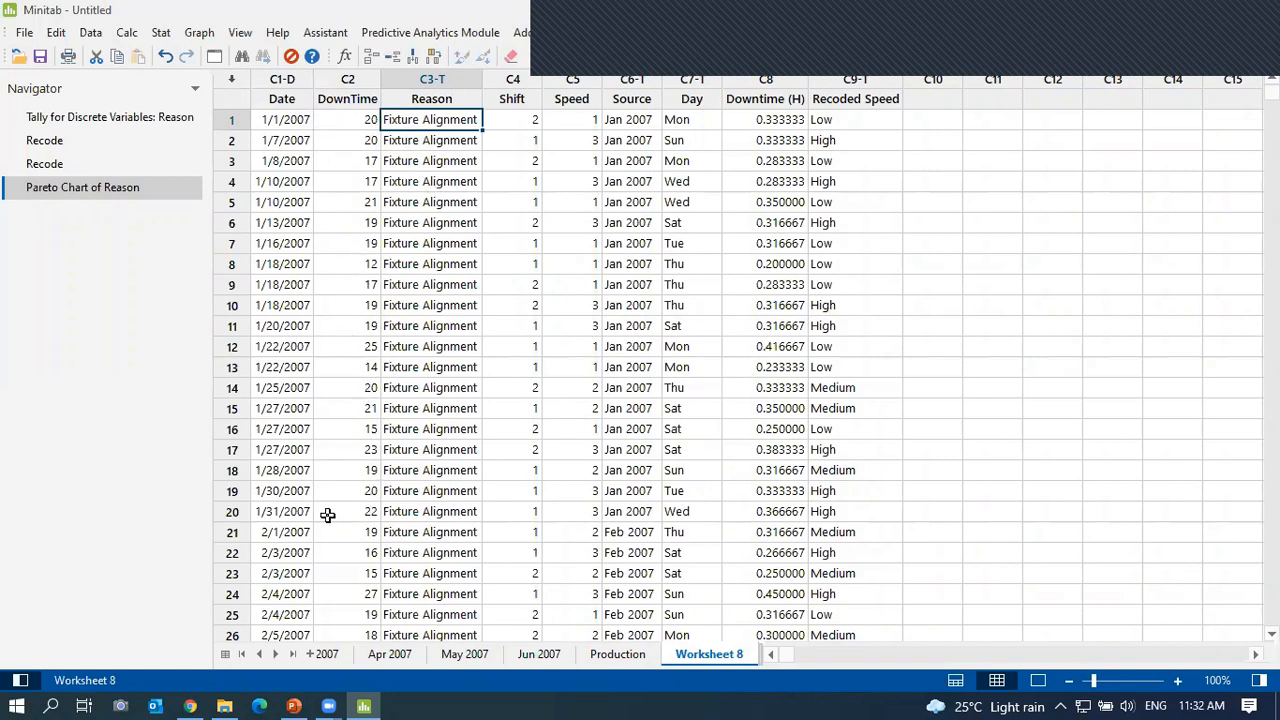
scroll(337, 549, "down", 5)
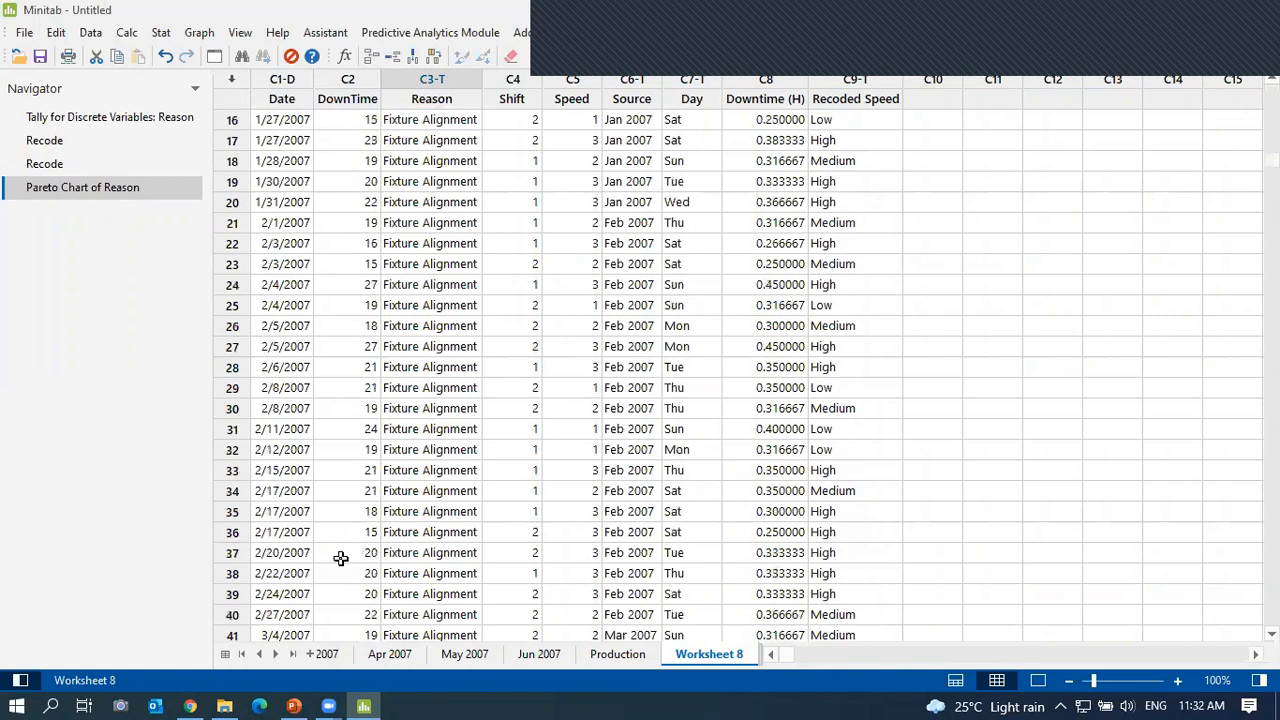
scroll(339, 551, "down", 6)
scroll(335, 552, "up", 4)
scroll(333, 552, "up", 7)
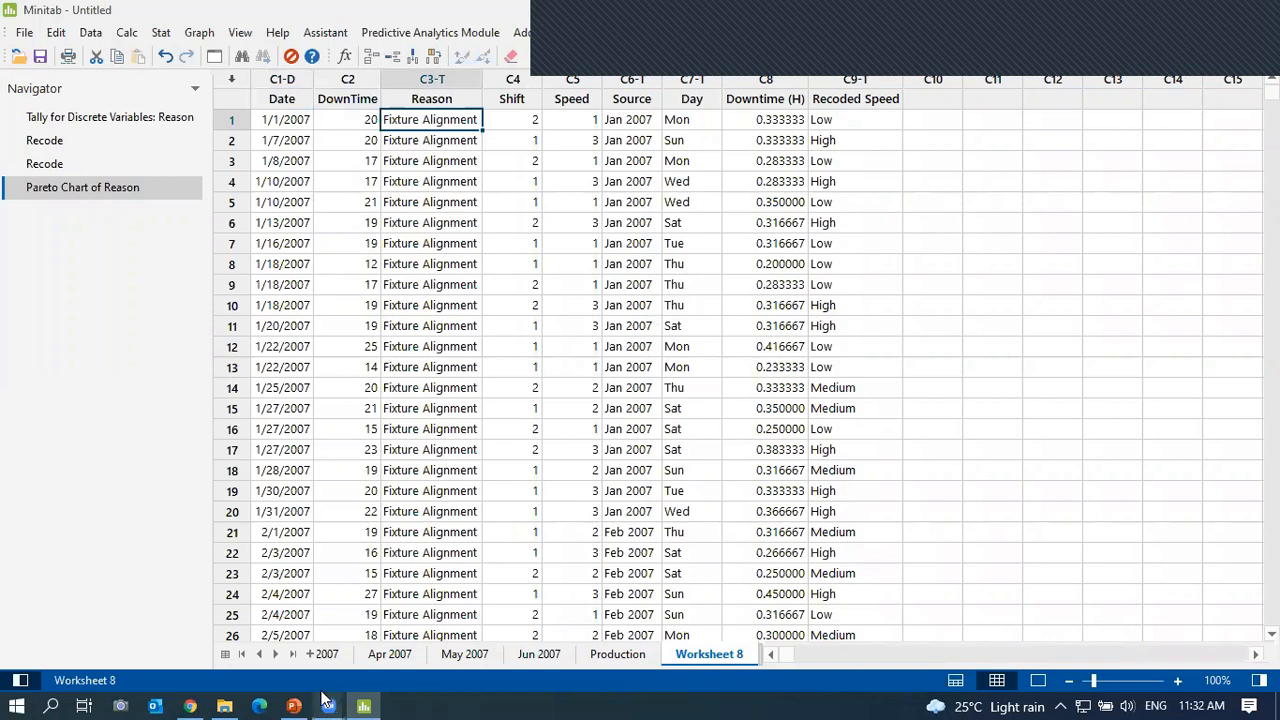
mouse_move(306, 700)
left_click(310, 650)
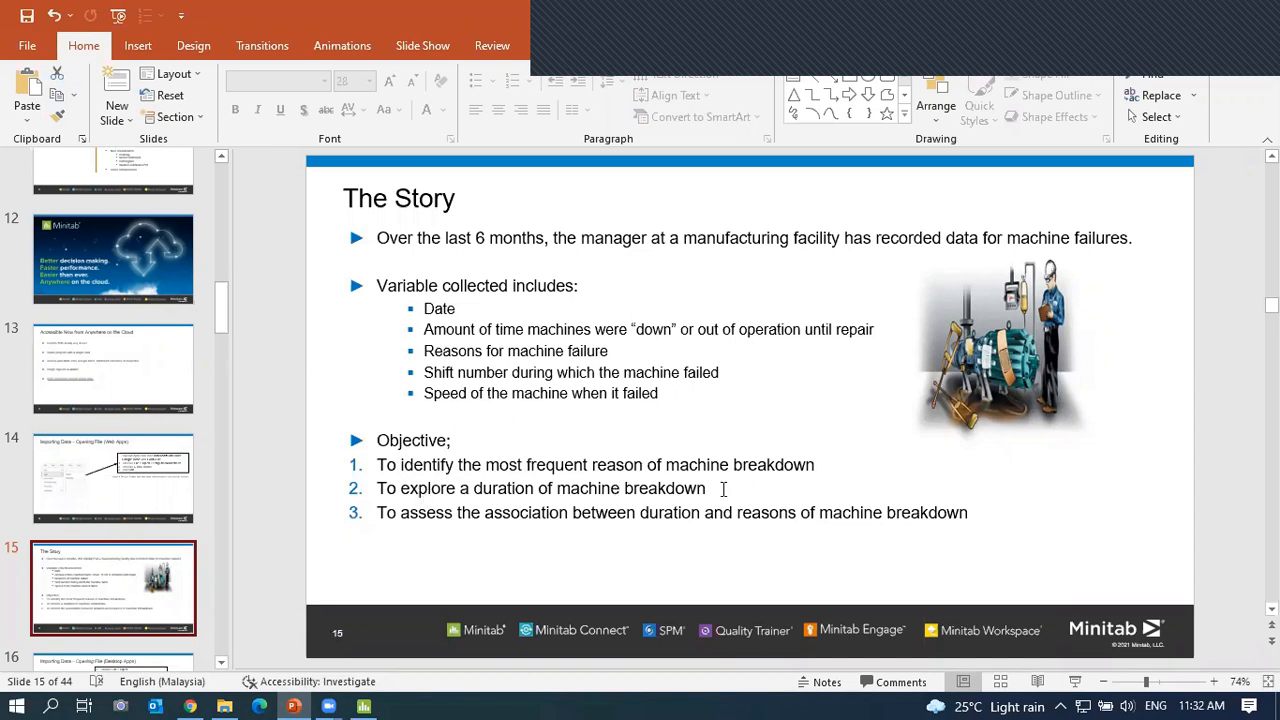
Switch back to Minitab and clear the conditional formatting rules from the Reason column of the Production worksheet.
mouse_move(366, 704)
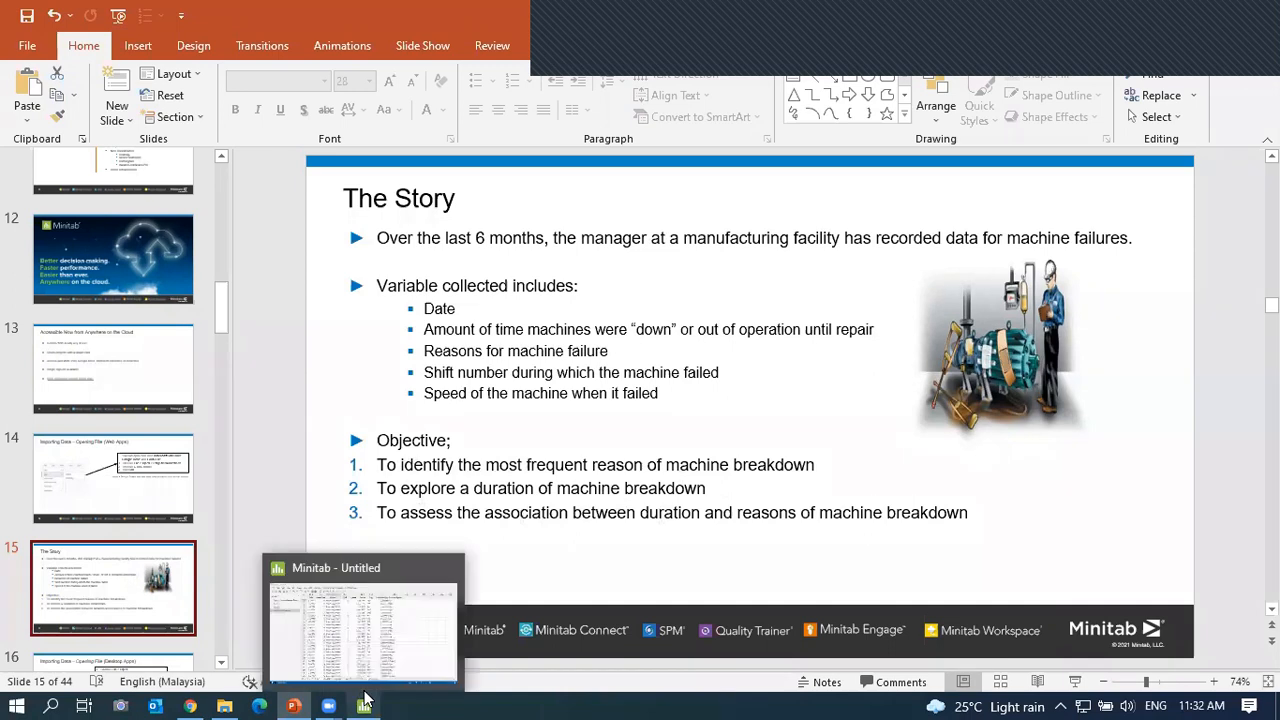
left_click(371, 650)
left_click(618, 654)
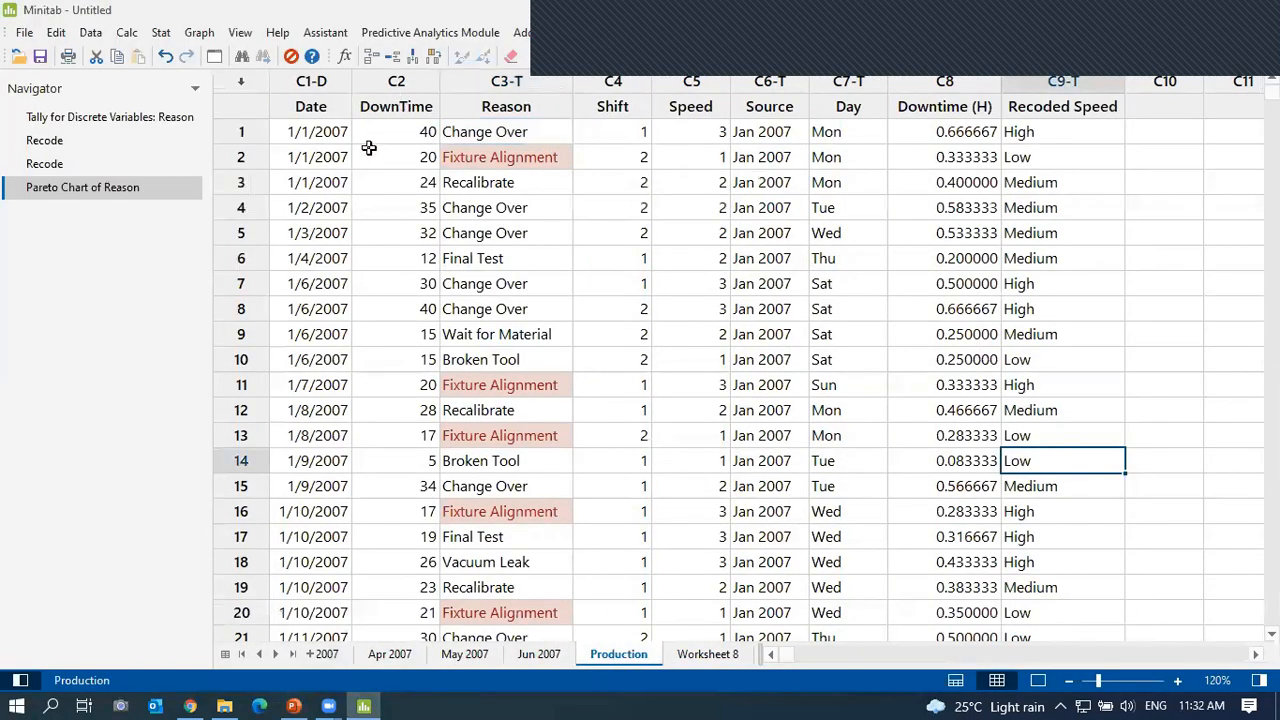
left_click(483, 82)
right_click(484, 84)
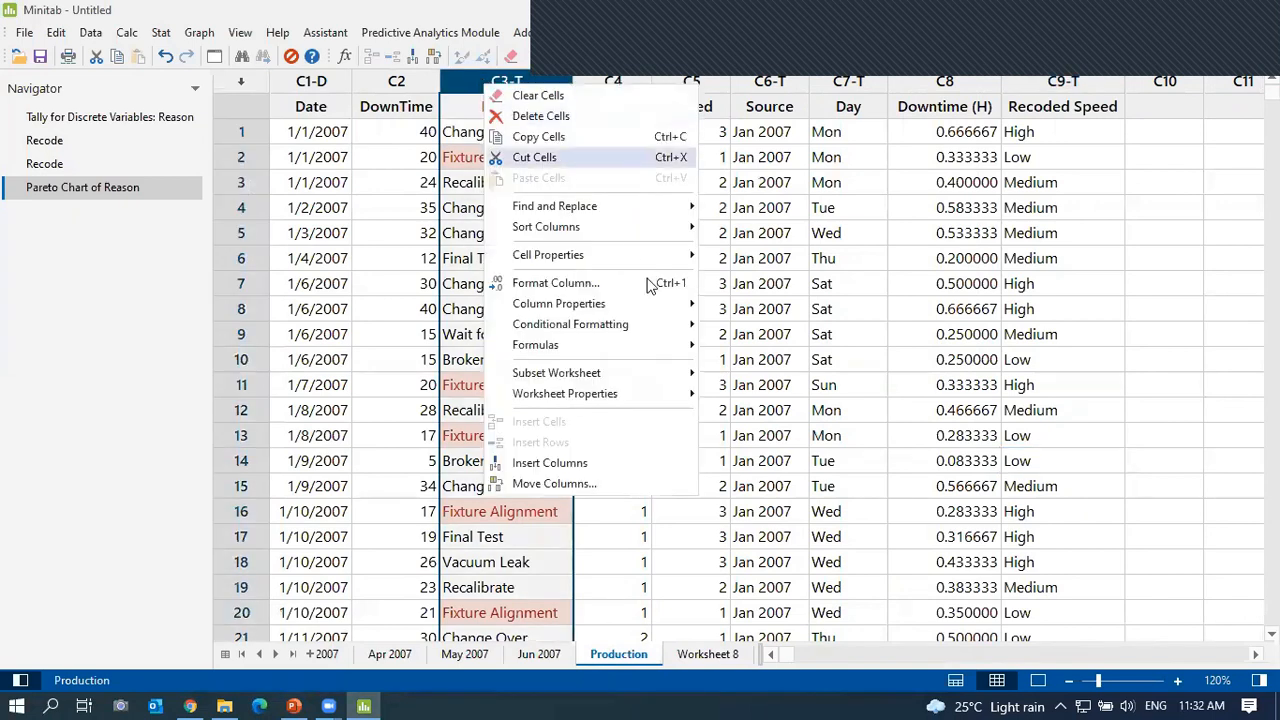
mouse_move(641, 324)
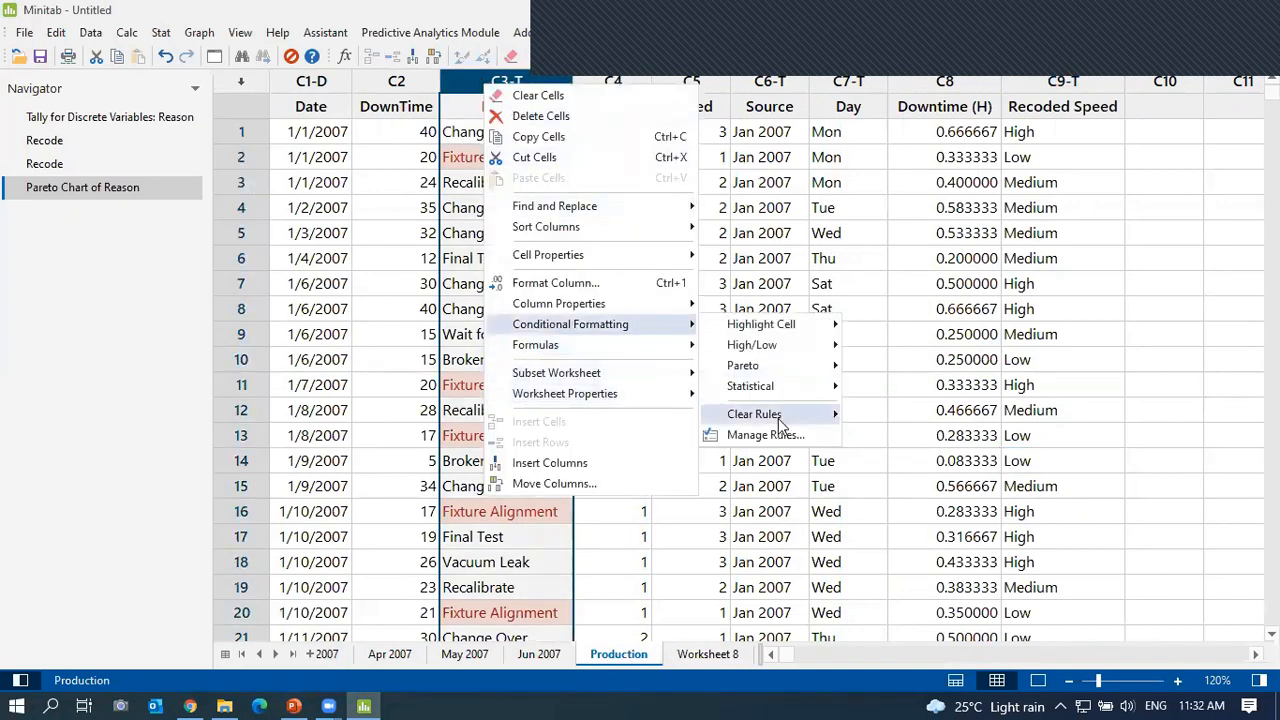
mouse_move(795, 414)
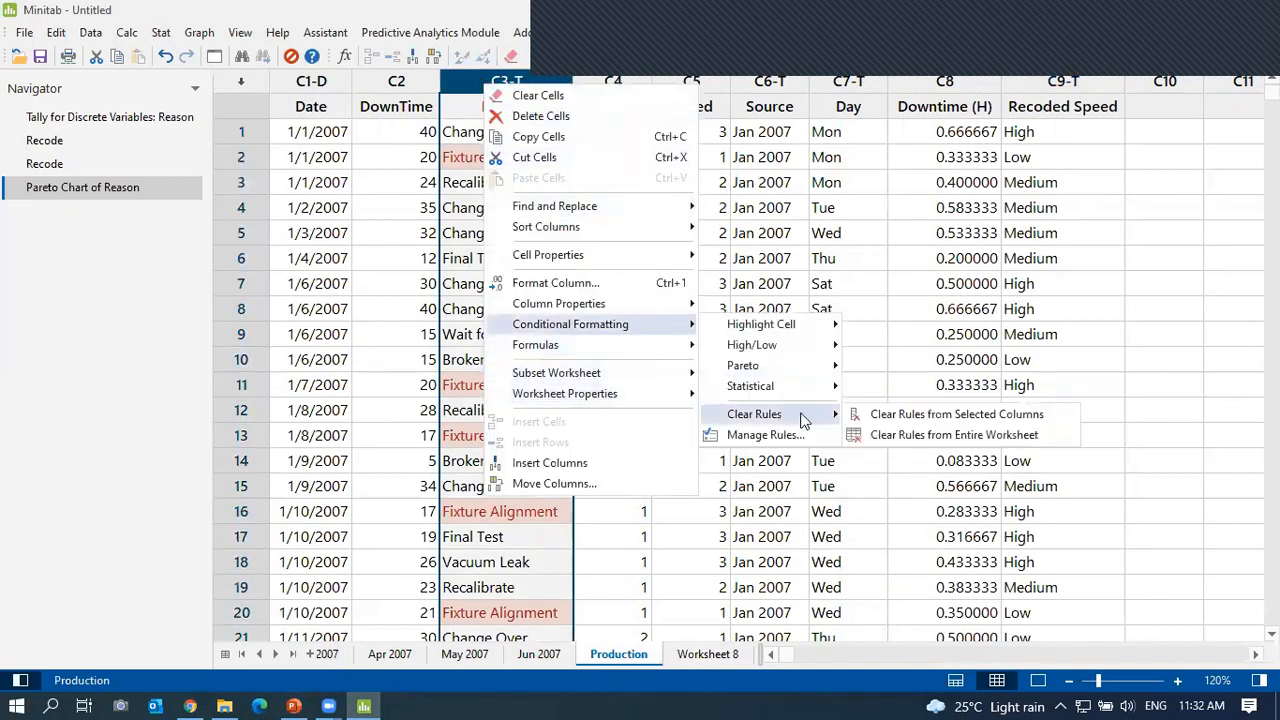
left_click(914, 414)
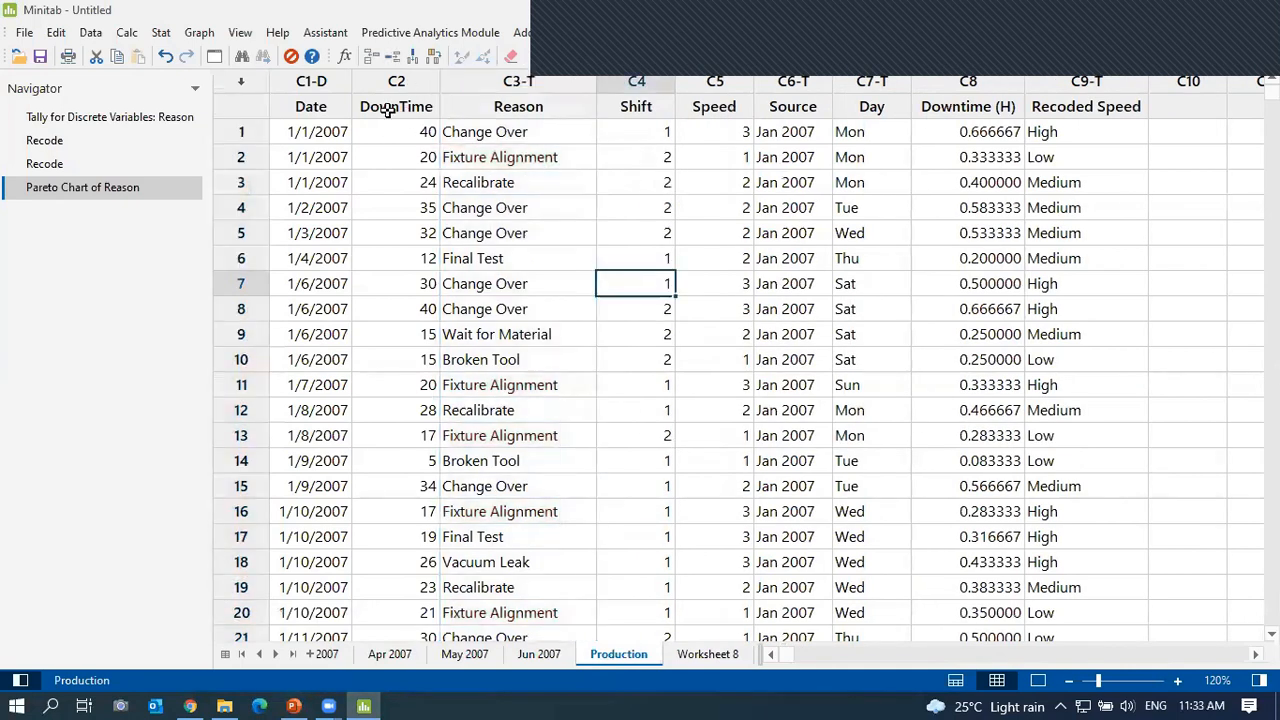
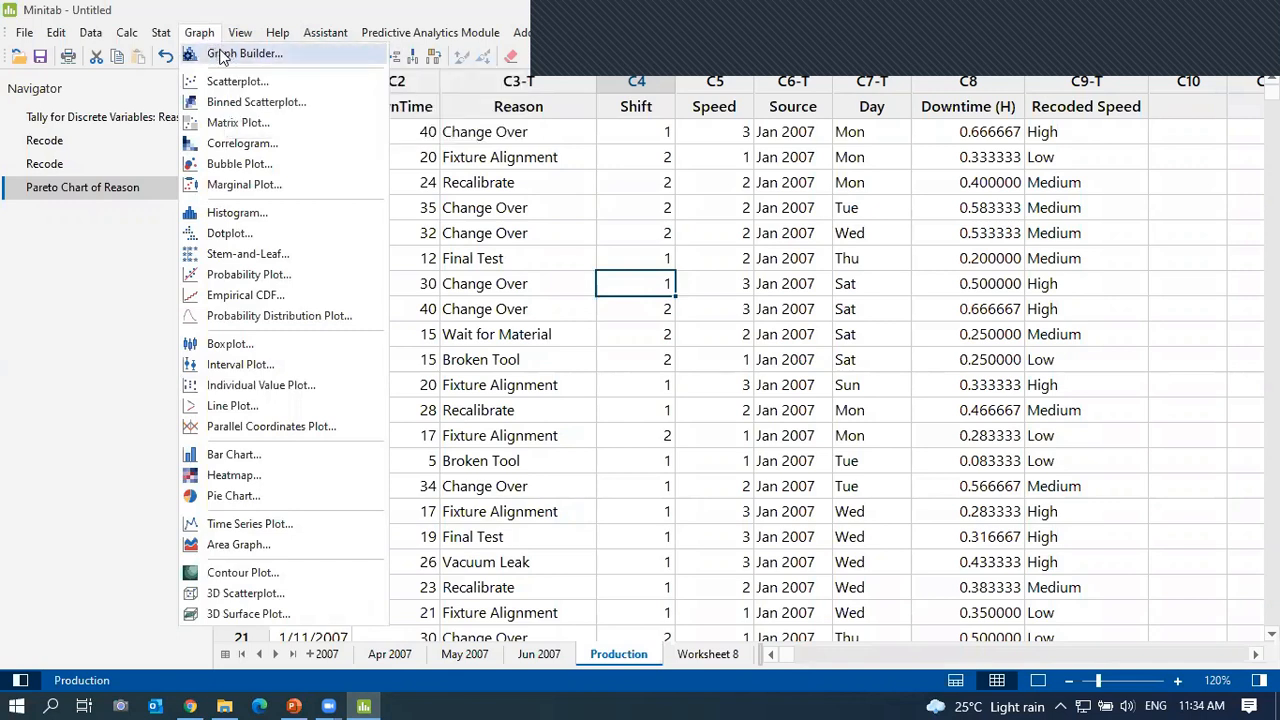
left_click(222, 56)
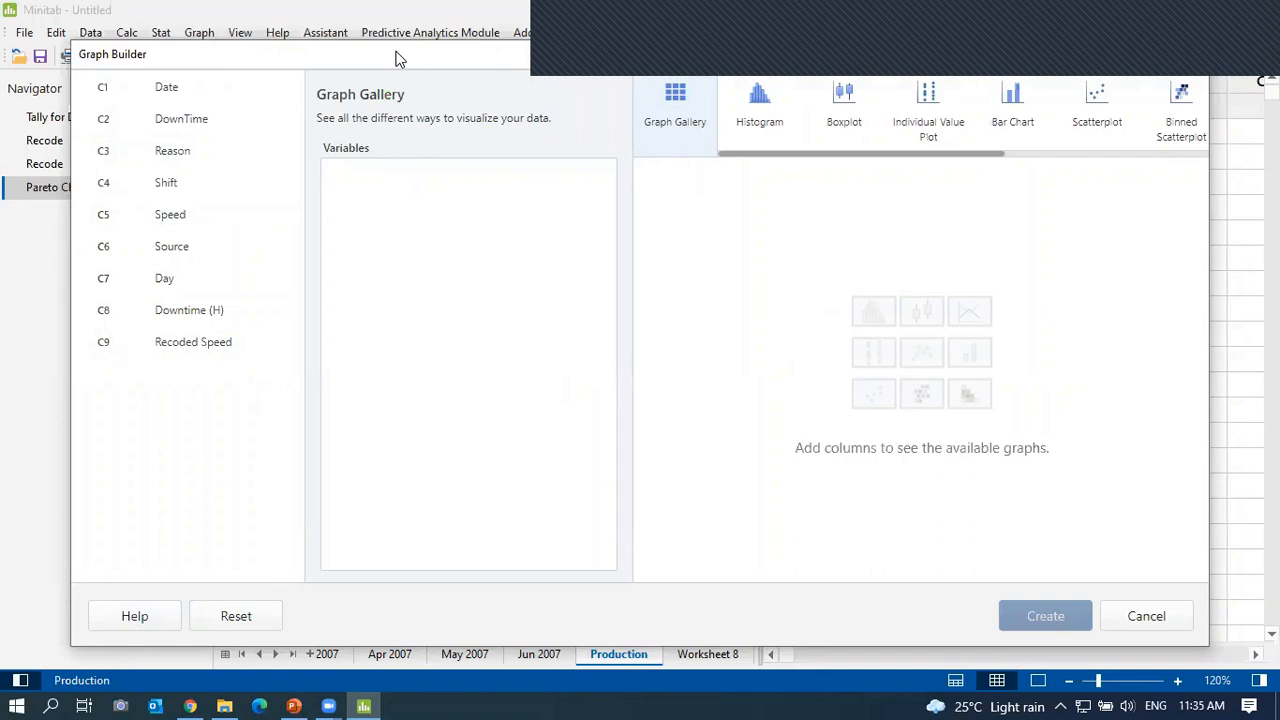
left_click_drag(398, 62, 399, 85)
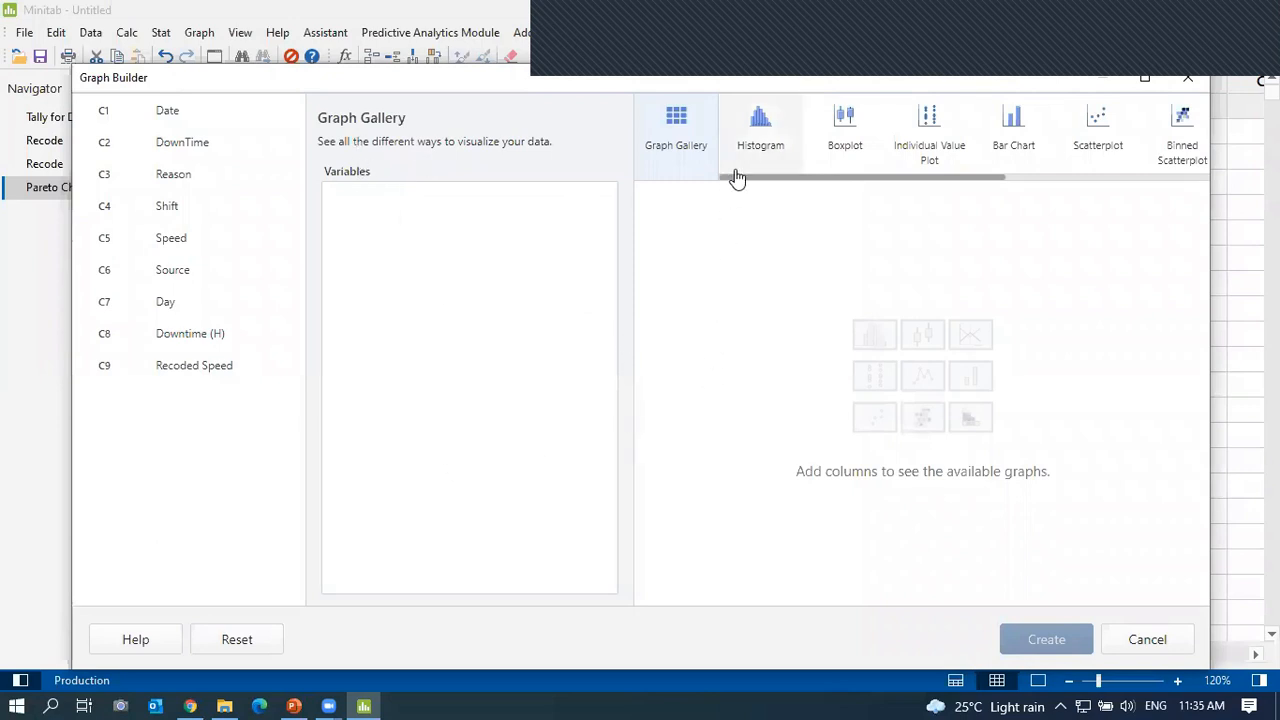
left_click_drag(748, 180, 694, 157)
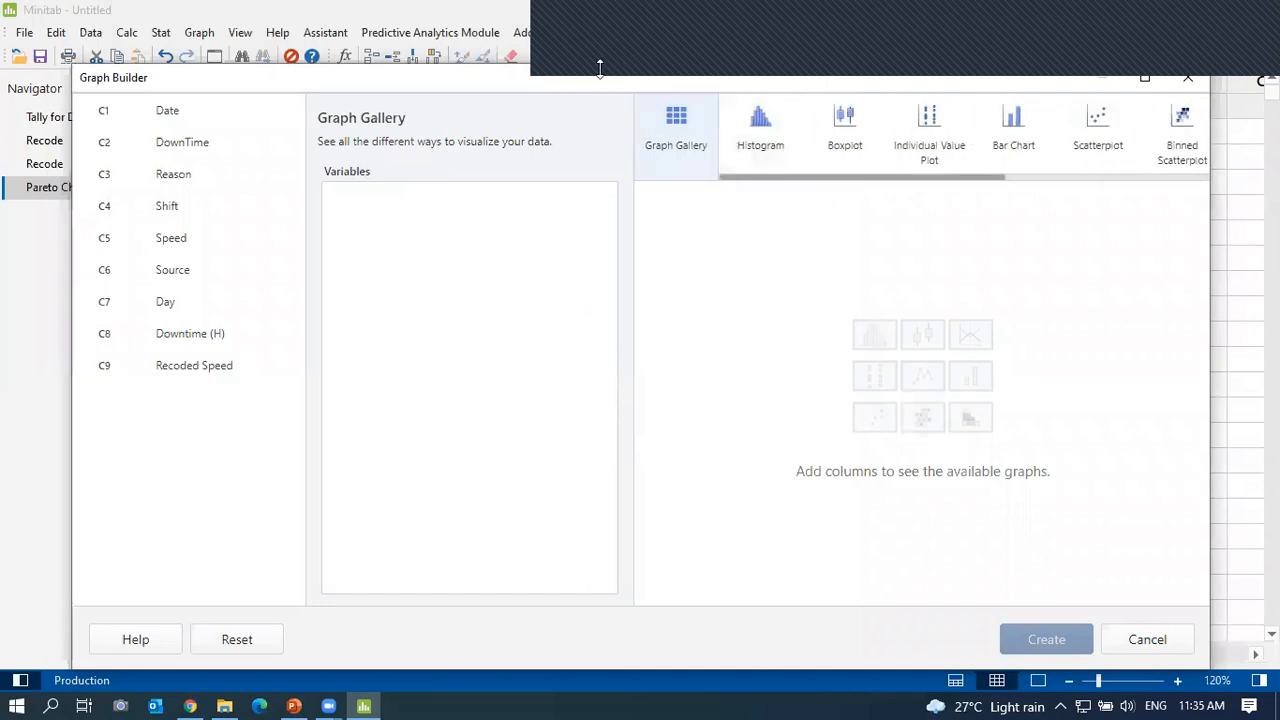
left_click(1187, 78)
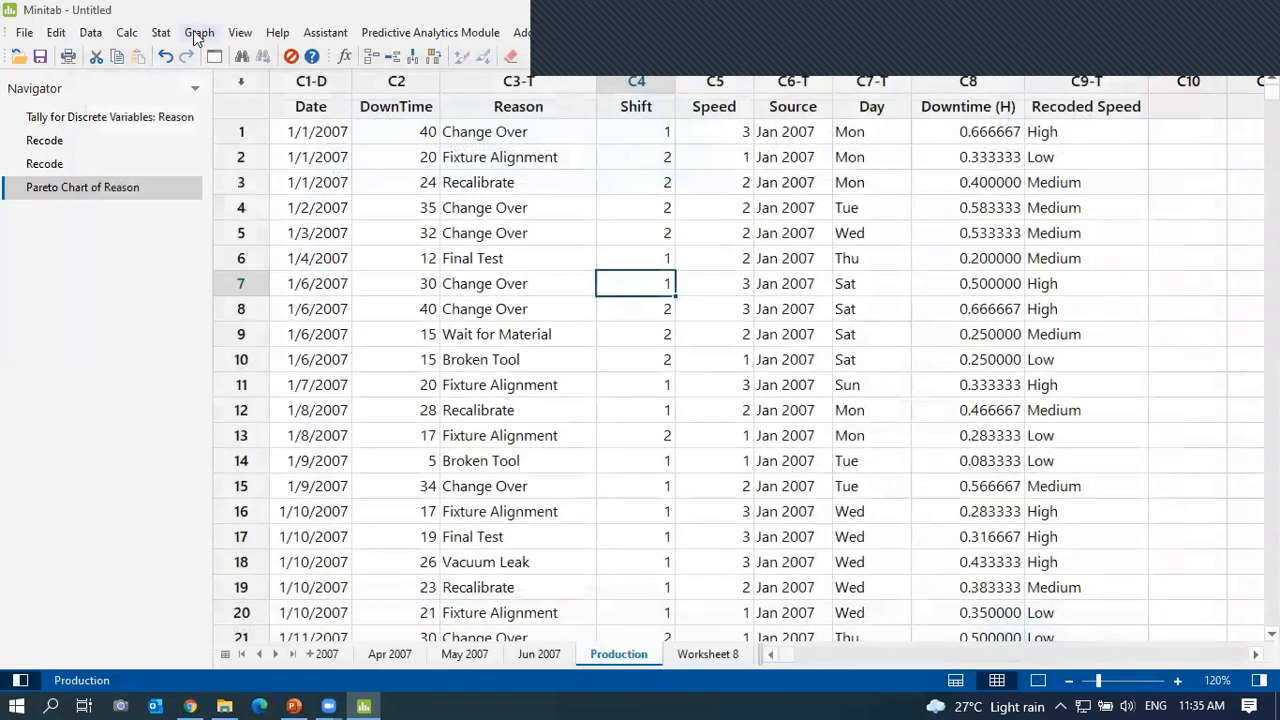
Open Graph Builder and add DownTime, Reason, Speed, Day and Recoded Speed as the Graph Gallery variables.
left_click(198, 34)
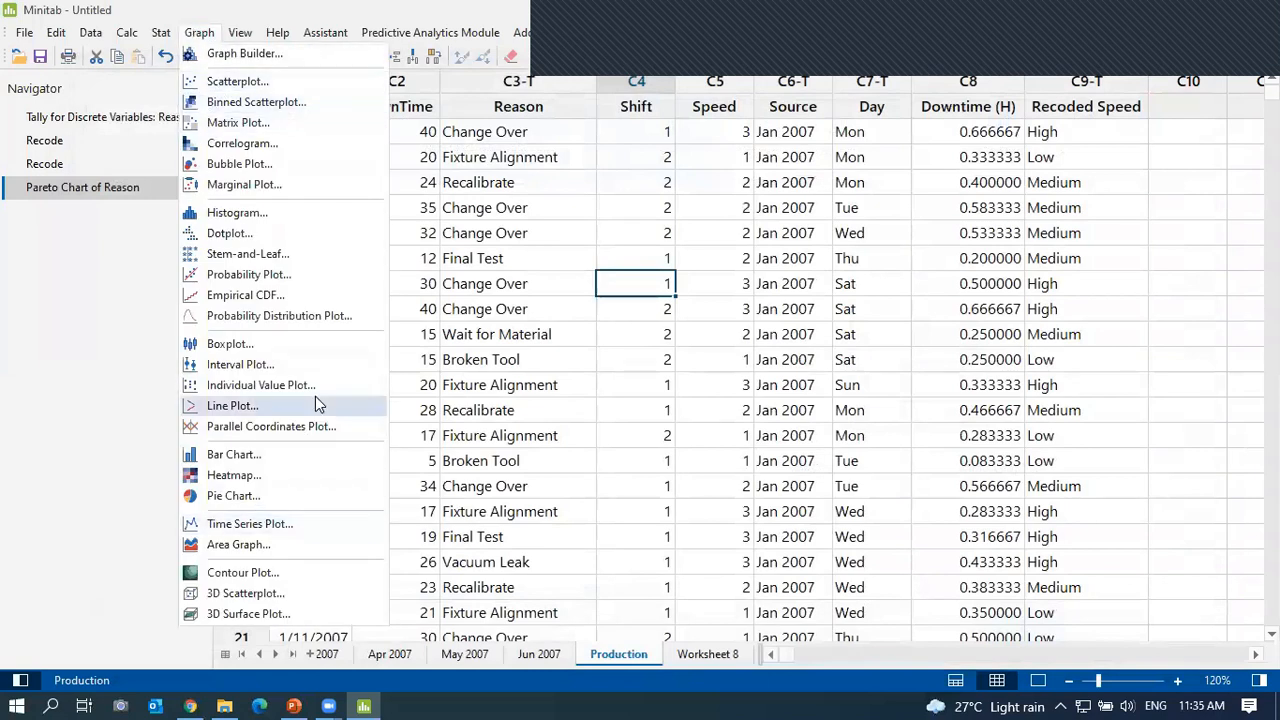
left_click(244, 54)
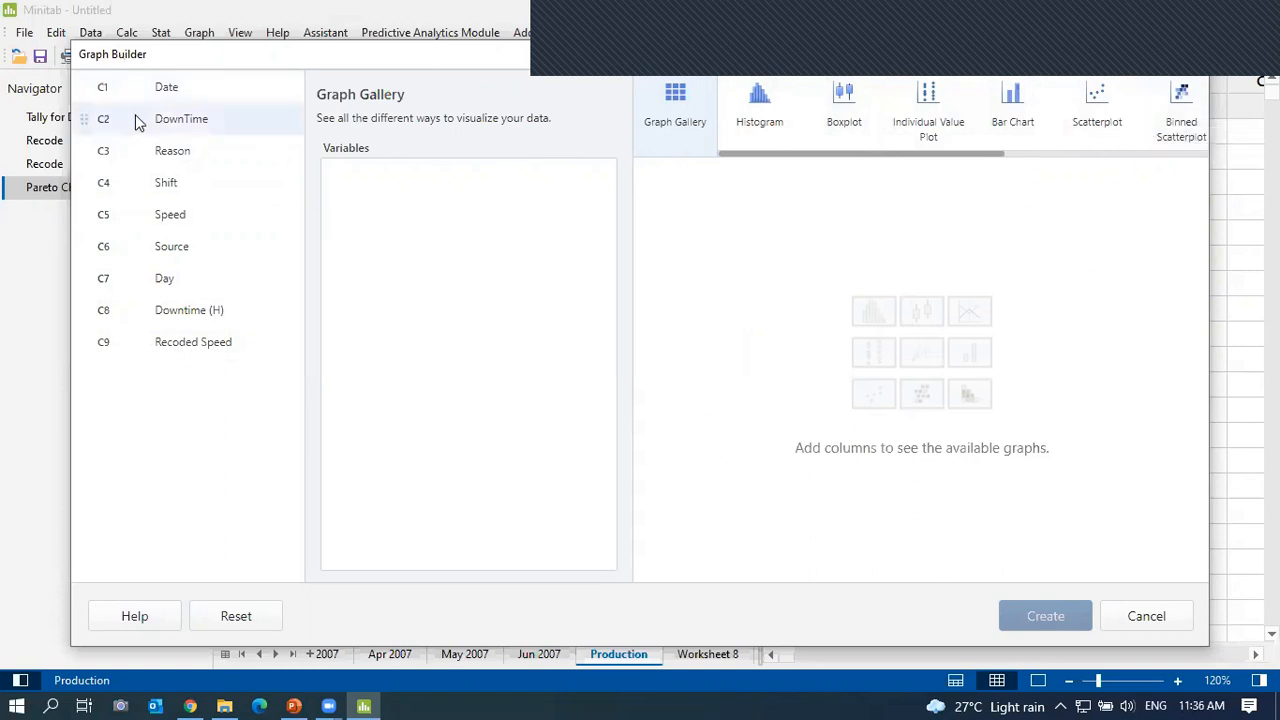
left_click_drag(140, 118, 366, 186)
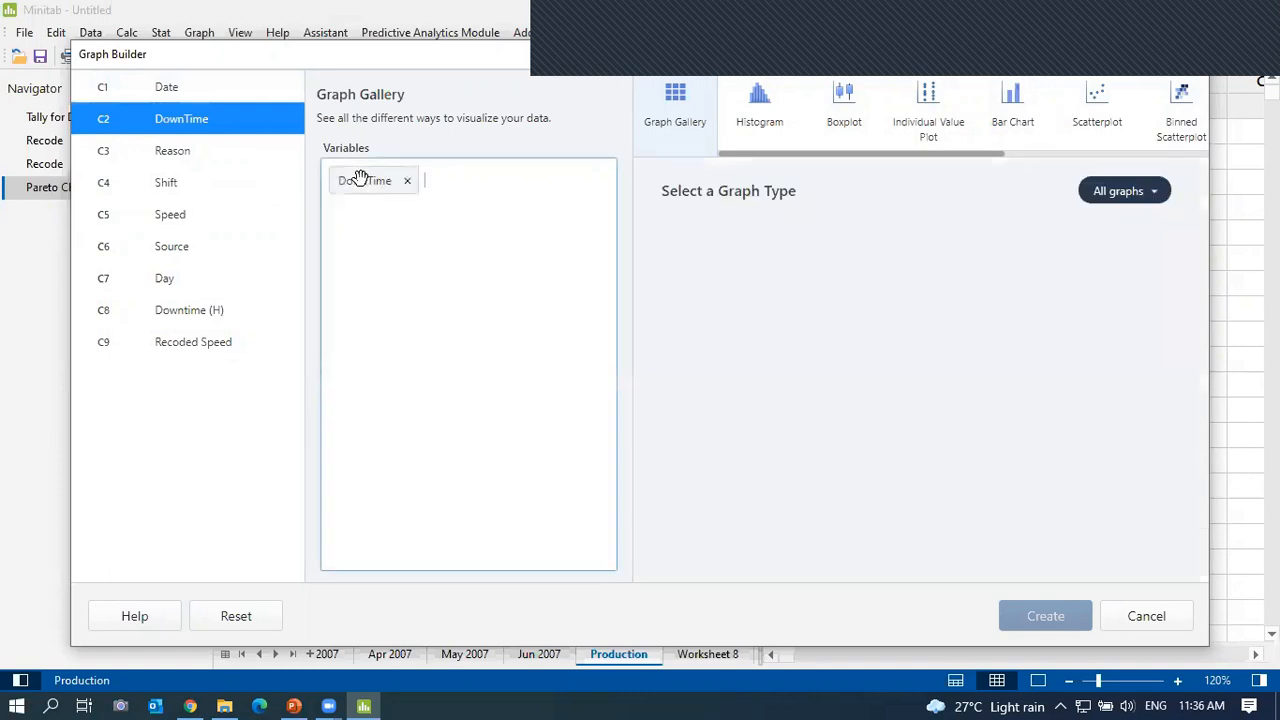
left_click_drag(173, 165, 409, 194)
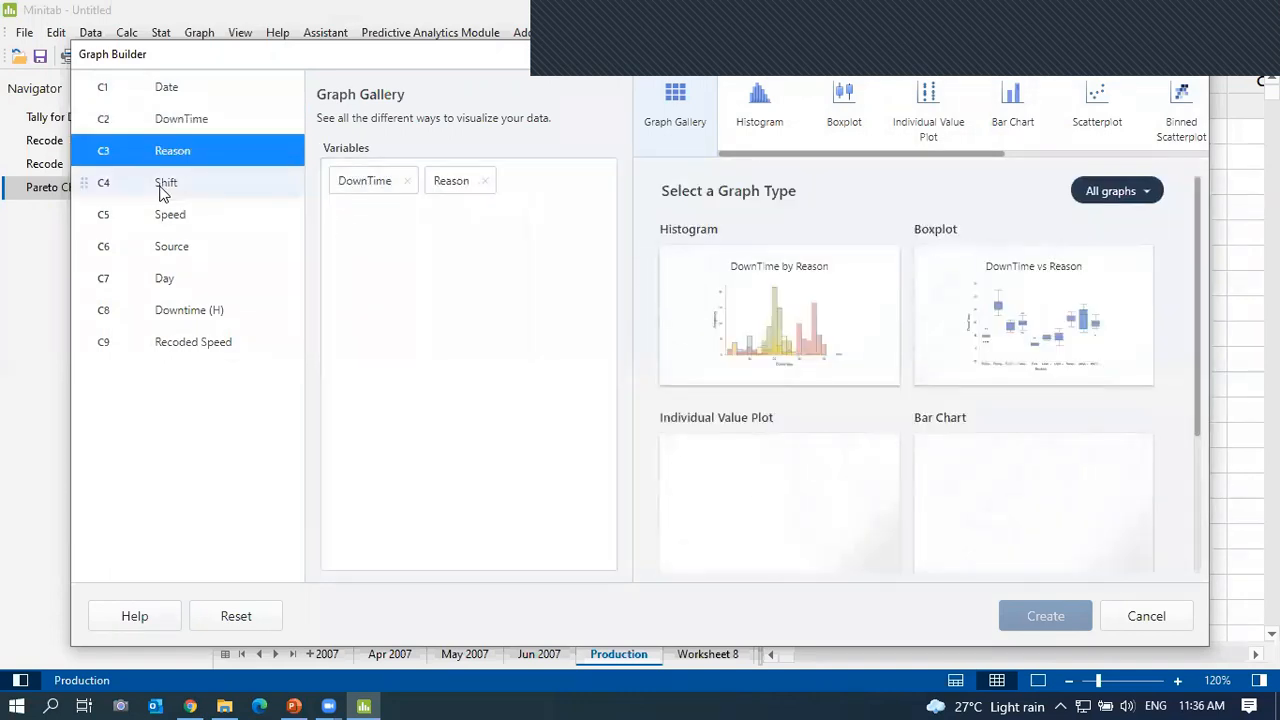
left_click(161, 189)
left_click_drag(168, 220, 340, 246)
left_click_drag(171, 285, 370, 266)
left_click_drag(174, 345, 380, 270)
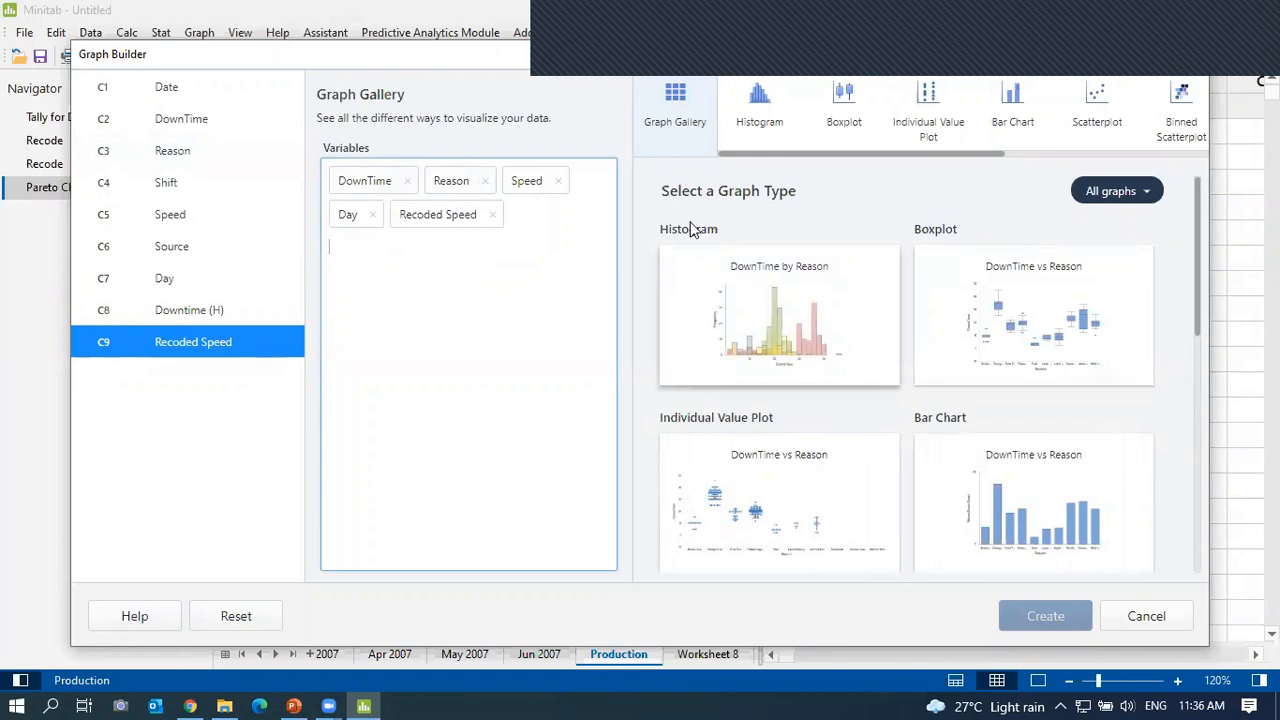
Browse the previews of all graph types, and examine those filtered to Distribution of data.
scroll(943, 451, "down", 5)
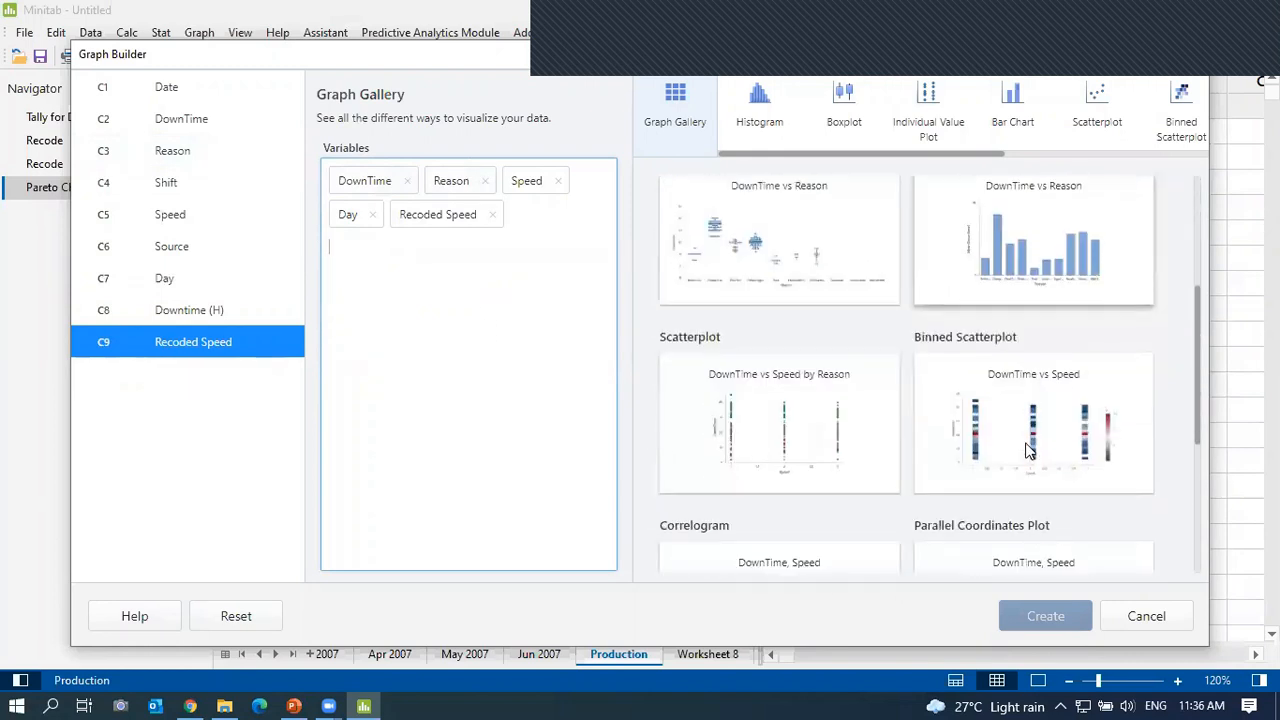
scroll(791, 538, "up", 4)
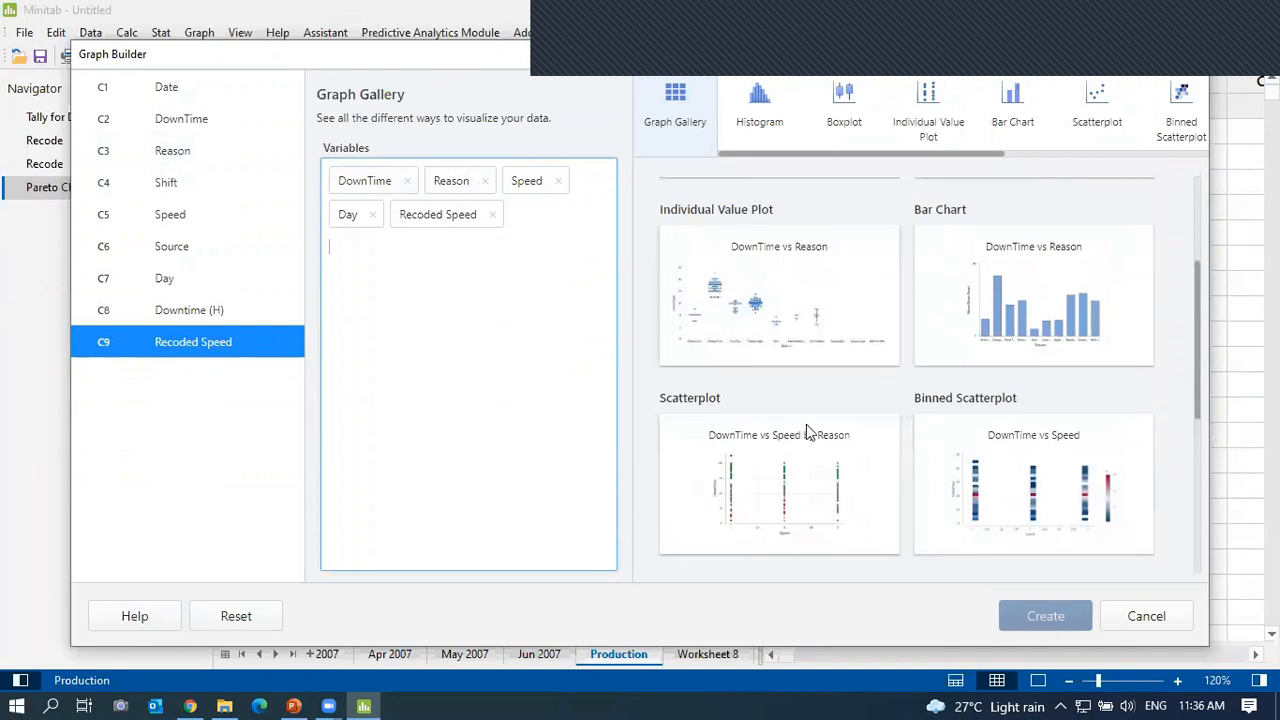
scroll(836, 374, "up", 3)
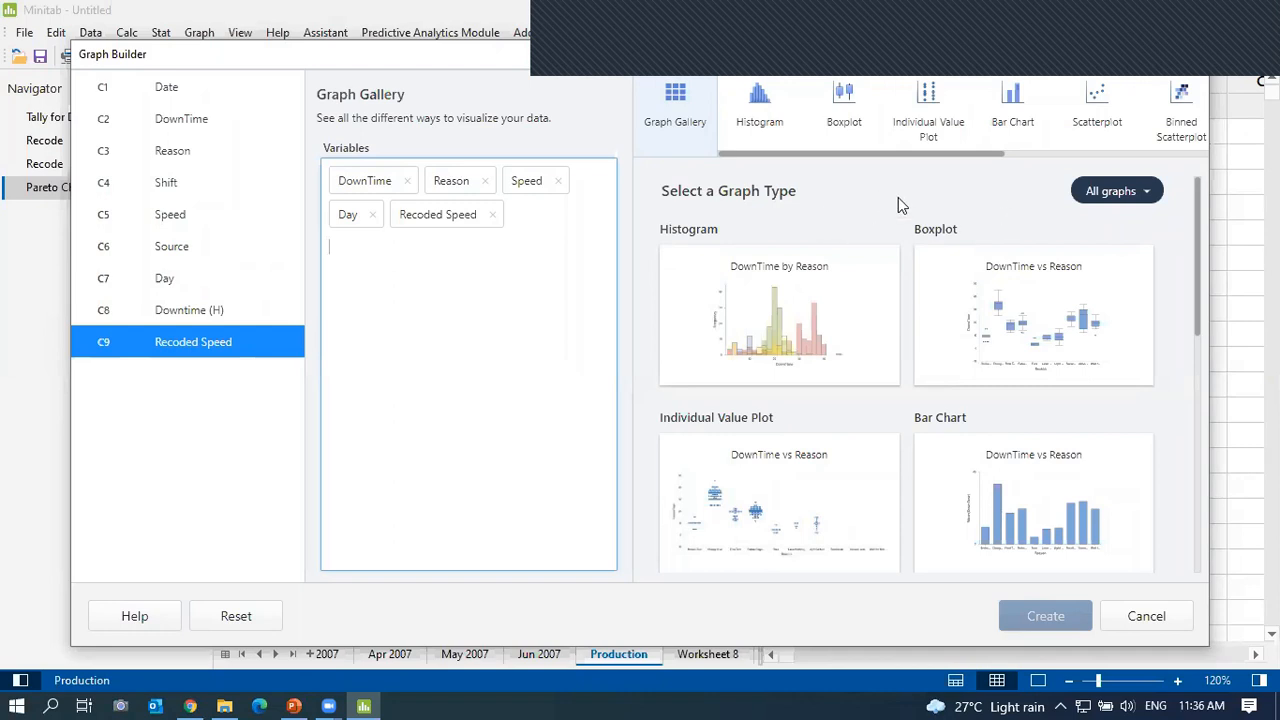
left_click(1134, 194)
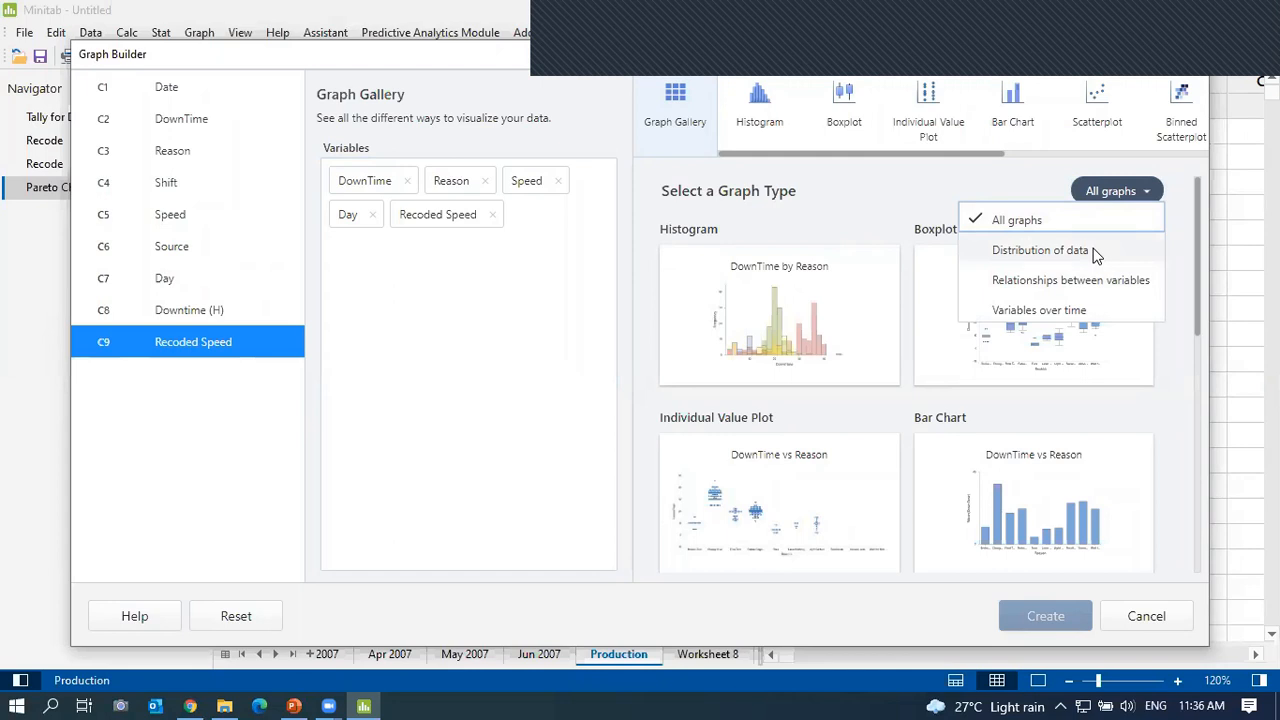
left_click(1095, 256)
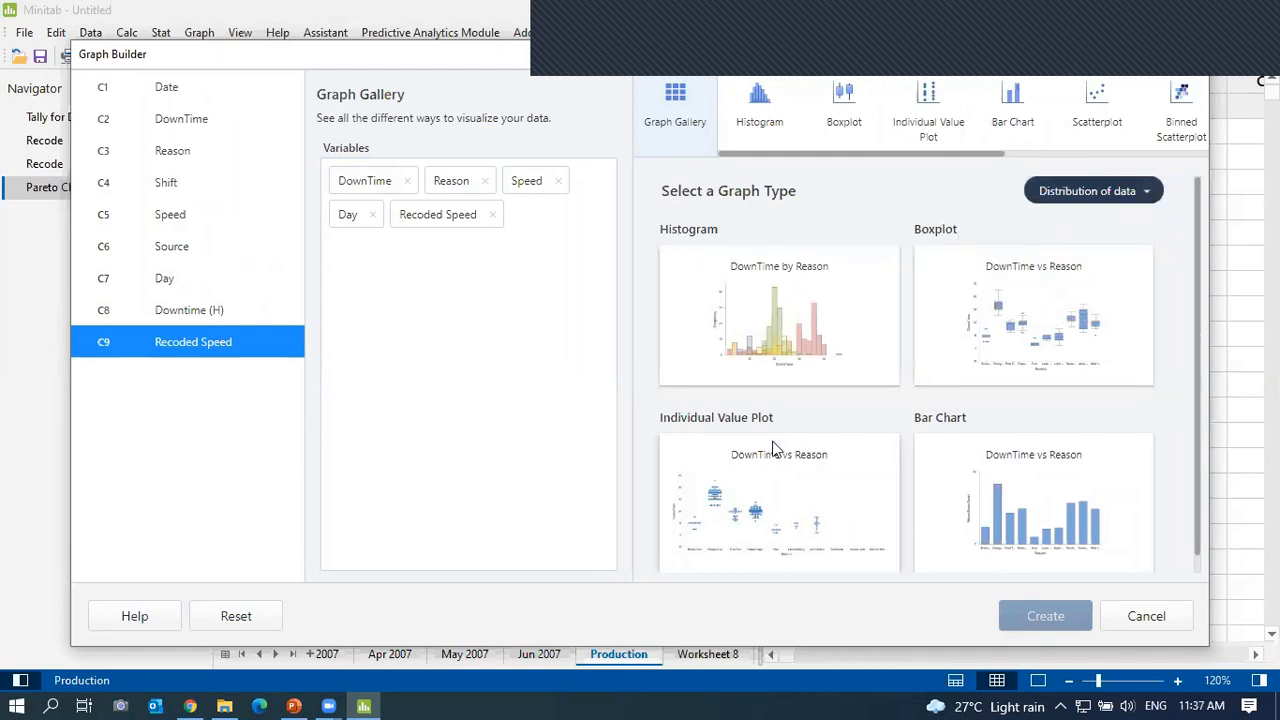
scroll(912, 418, "down", 1)
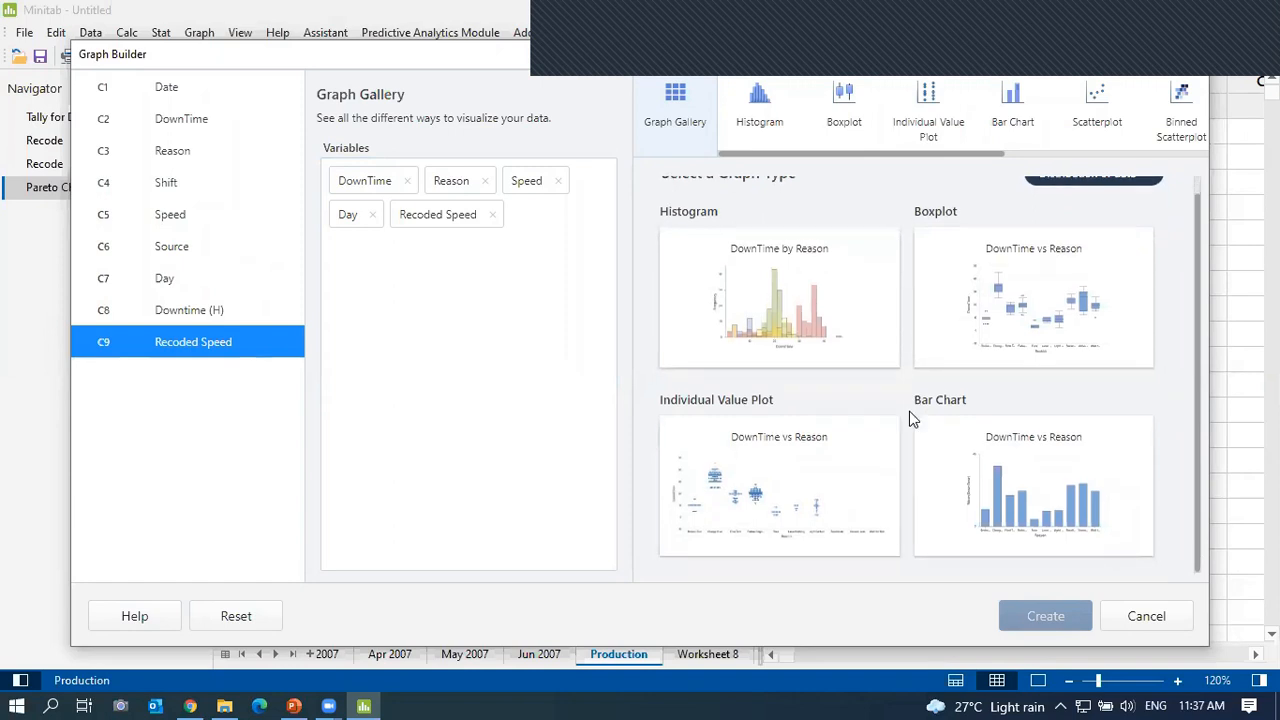
scroll(909, 411, "up", 1)
Examine the gallery previews filtered to Variables over time and to Relationships between variables.
left_click(1083, 190)
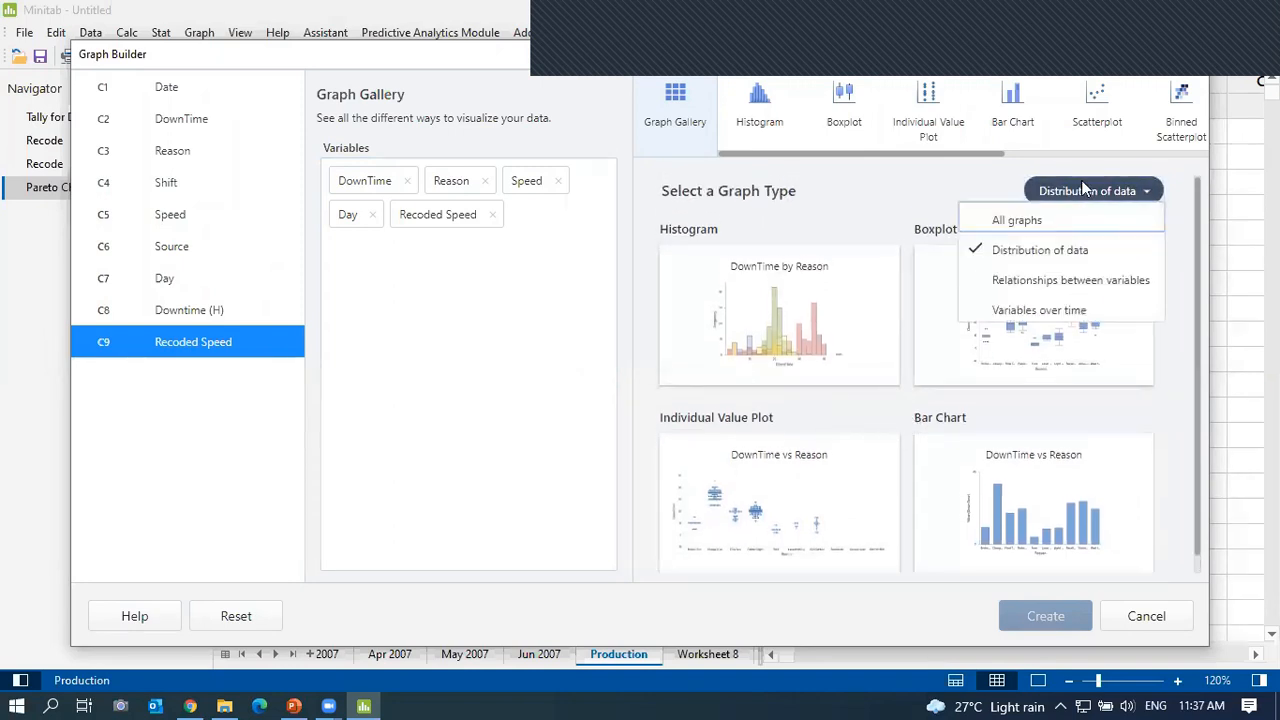
left_click(1007, 312)
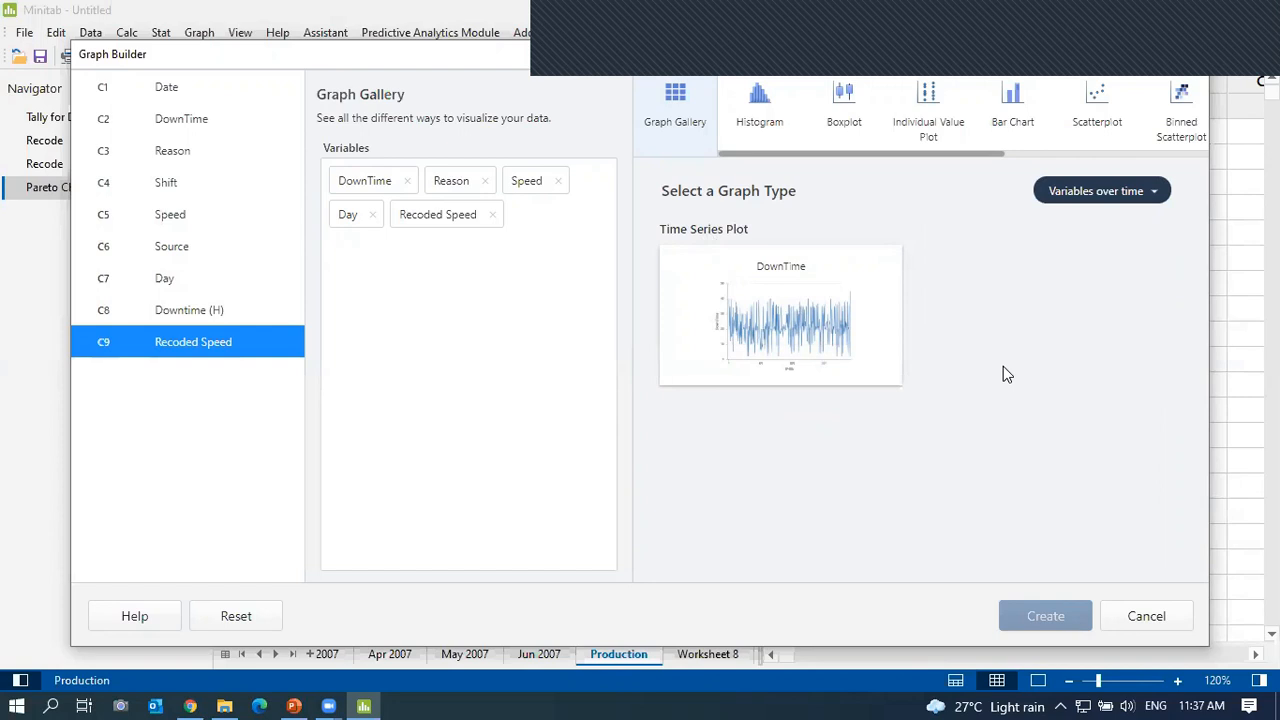
left_click(1080, 191)
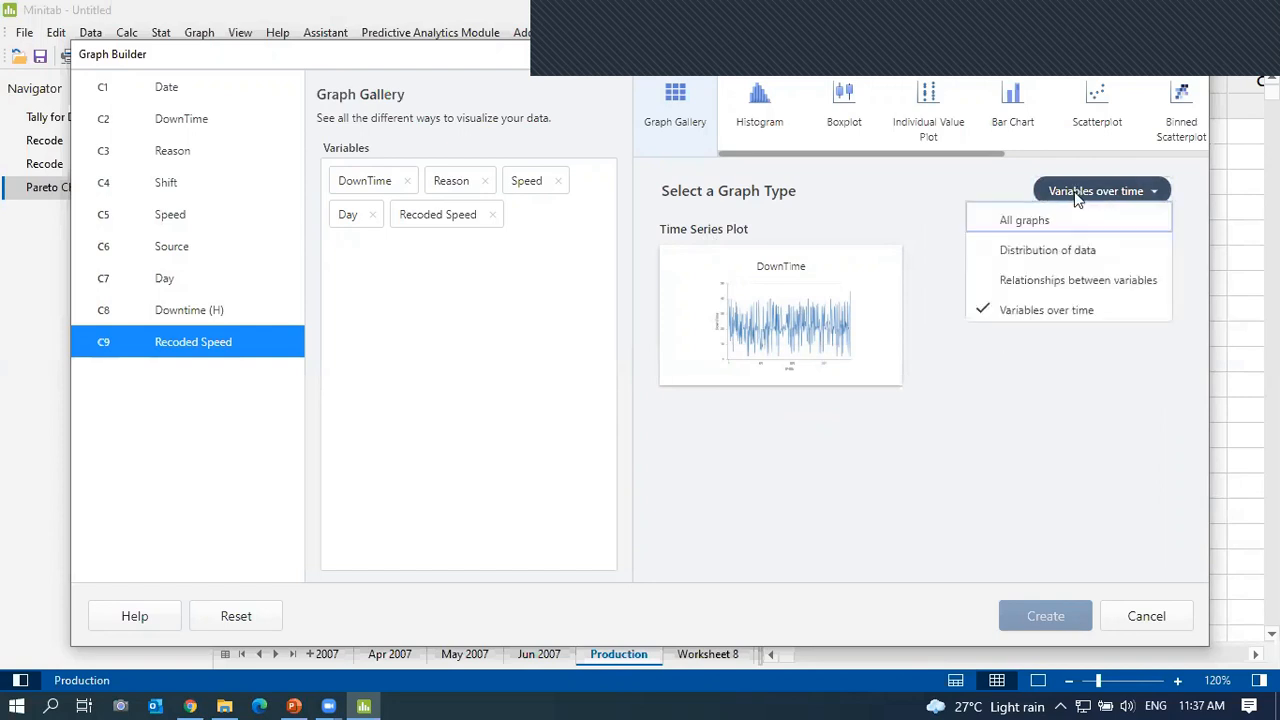
left_click(1031, 283)
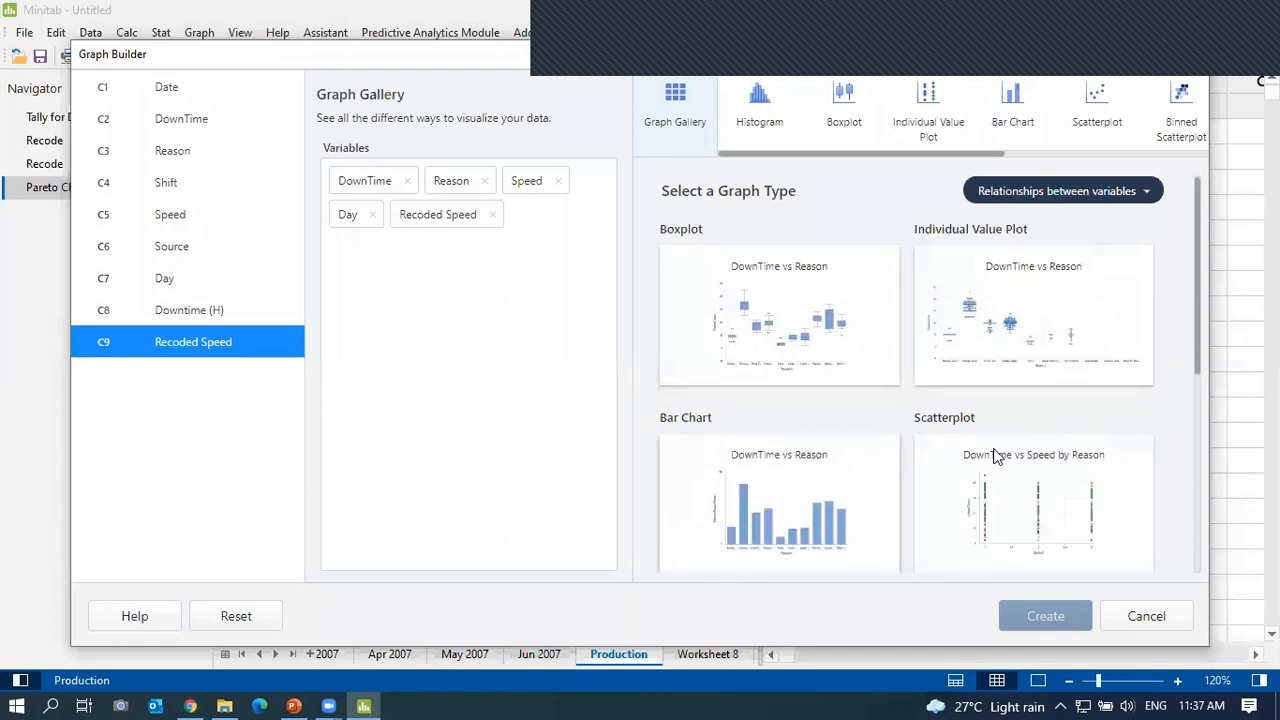
scroll(1149, 480, "down", 5)
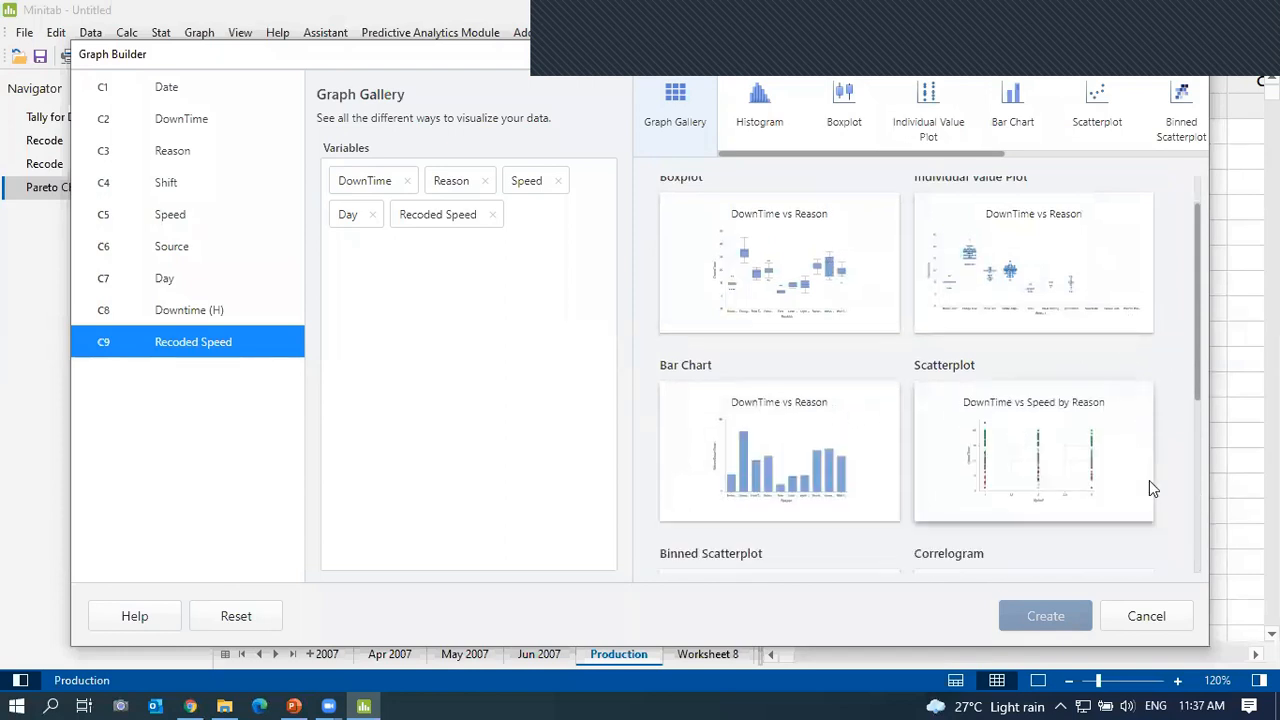
scroll(1149, 480, "up", 3)
scroll(1149, 480, "up", 2)
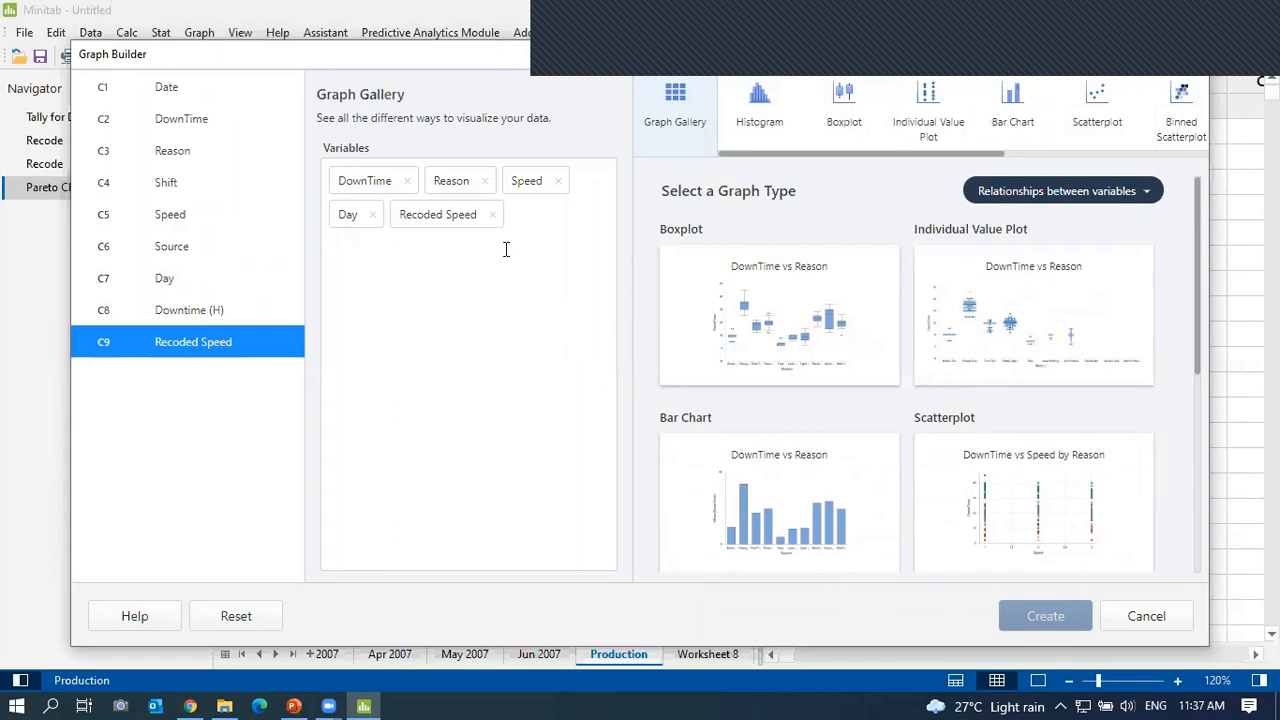
Switch to PowerPoint to reread the objectives on The Story slide, and return to Graph Builder in Minitab.
left_click(293, 706)
scroll(165, 522, "up", 10)
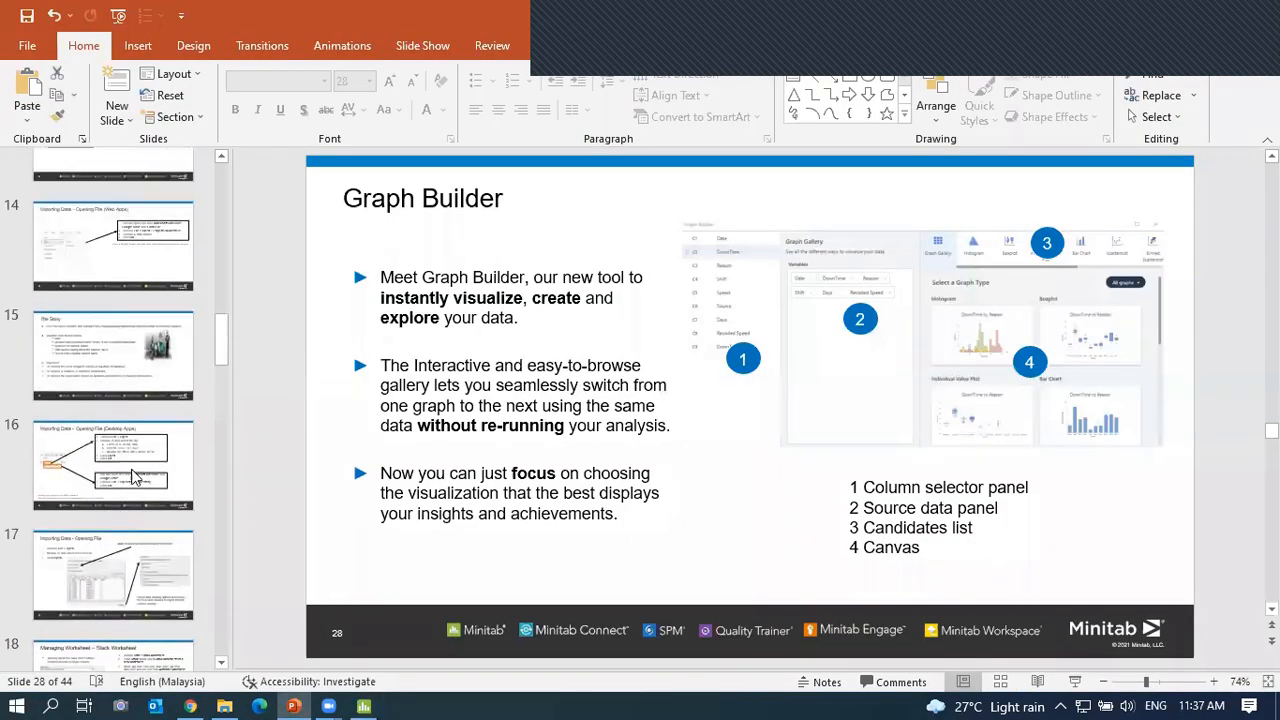
scroll(135, 478, "up", 1)
left_click(91, 408)
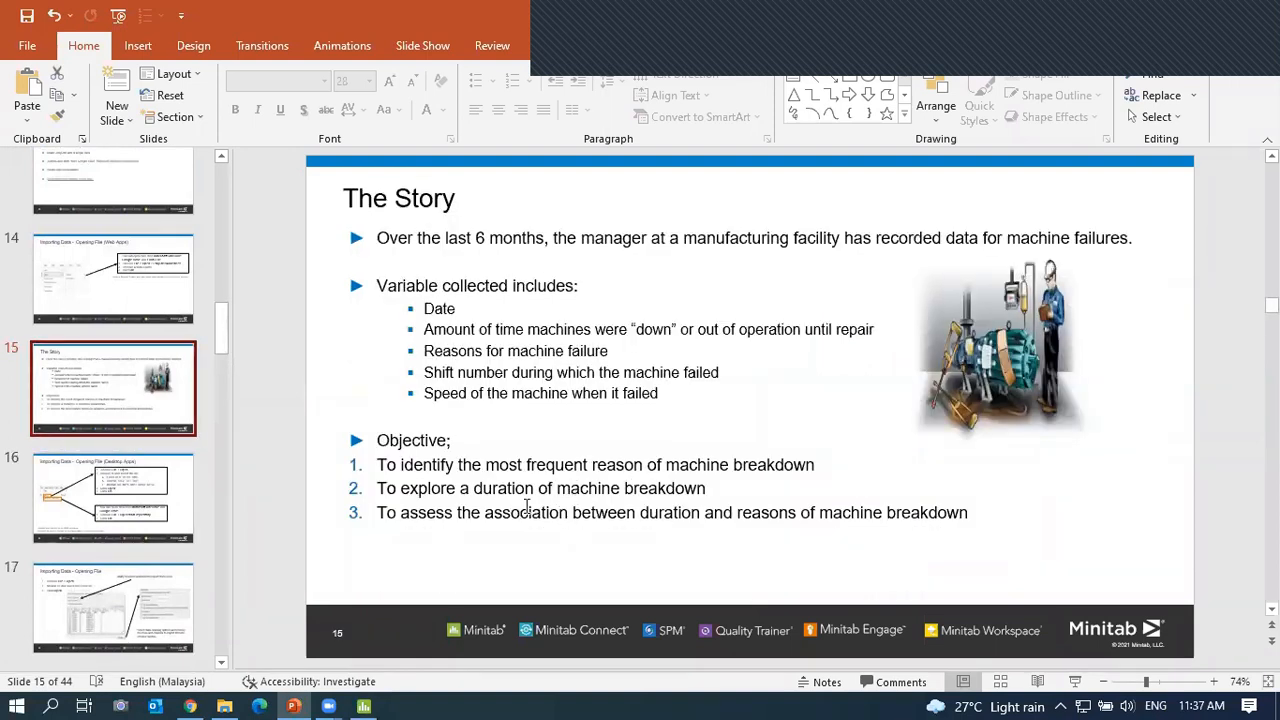
left_click(363, 706)
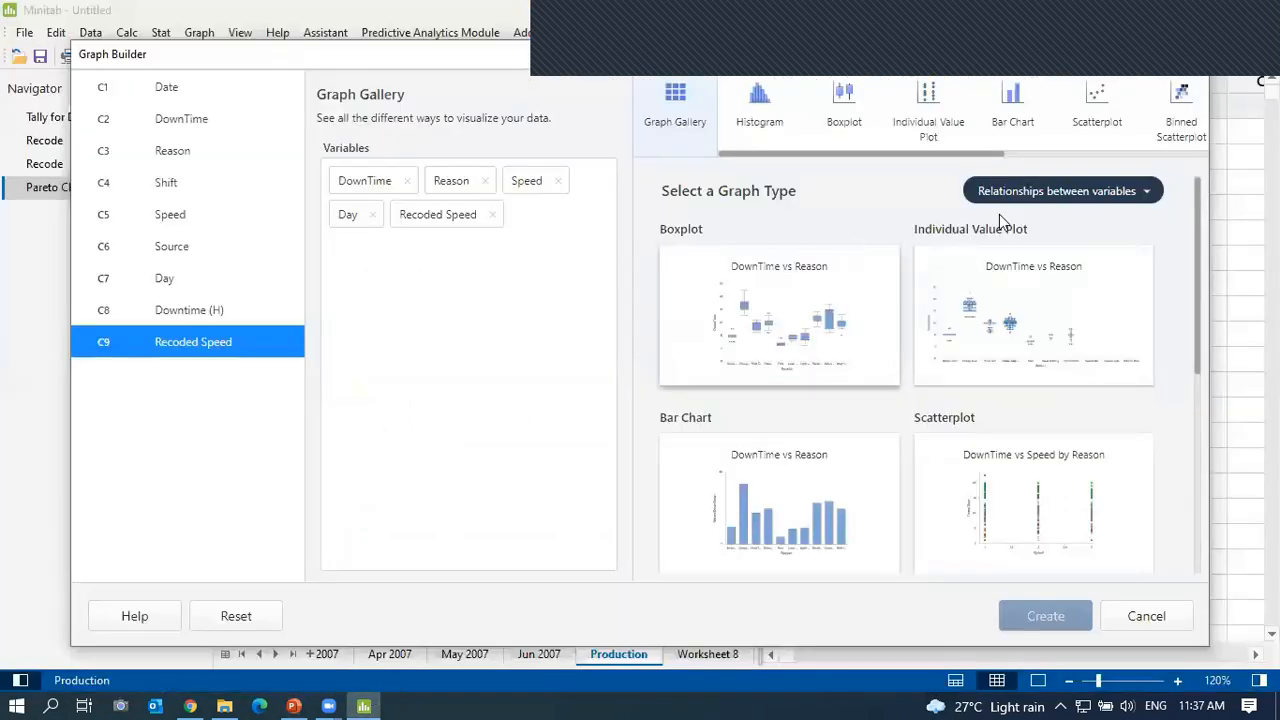
Filter the graph gallery to Distribution of data and choose the histogram of DownTime by Reason.
left_click(1044, 191)
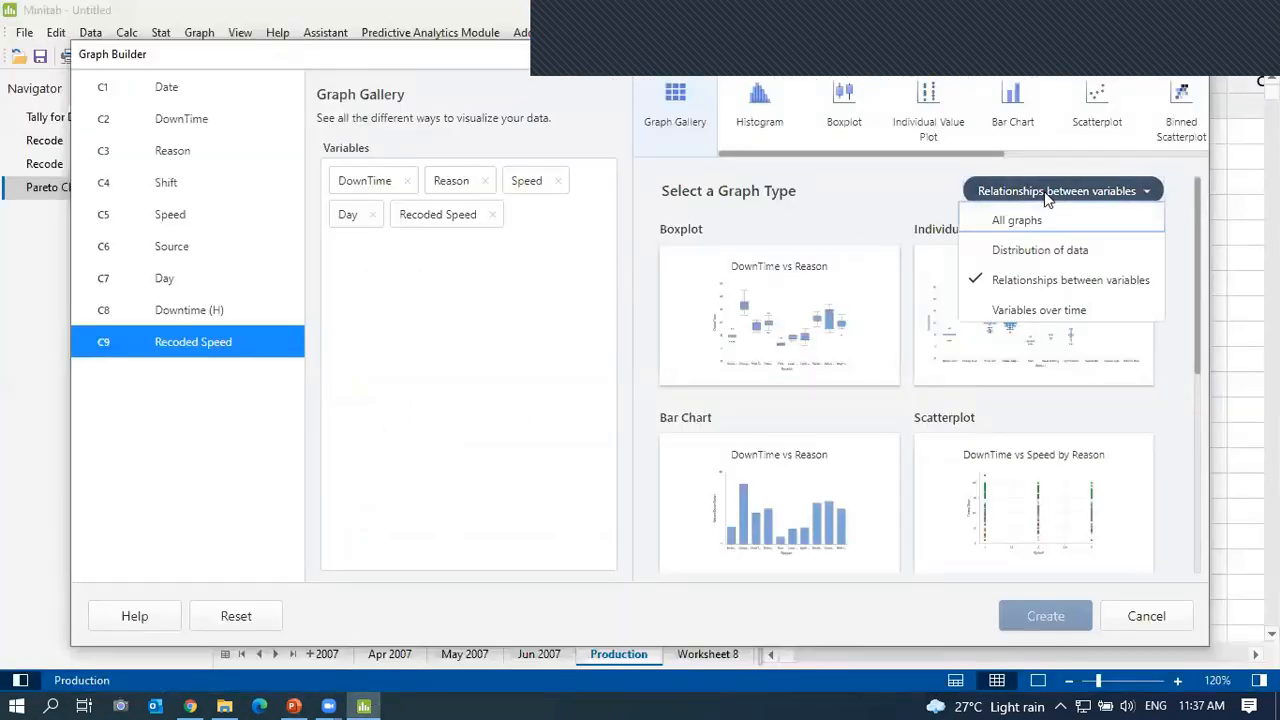
left_click(1040, 251)
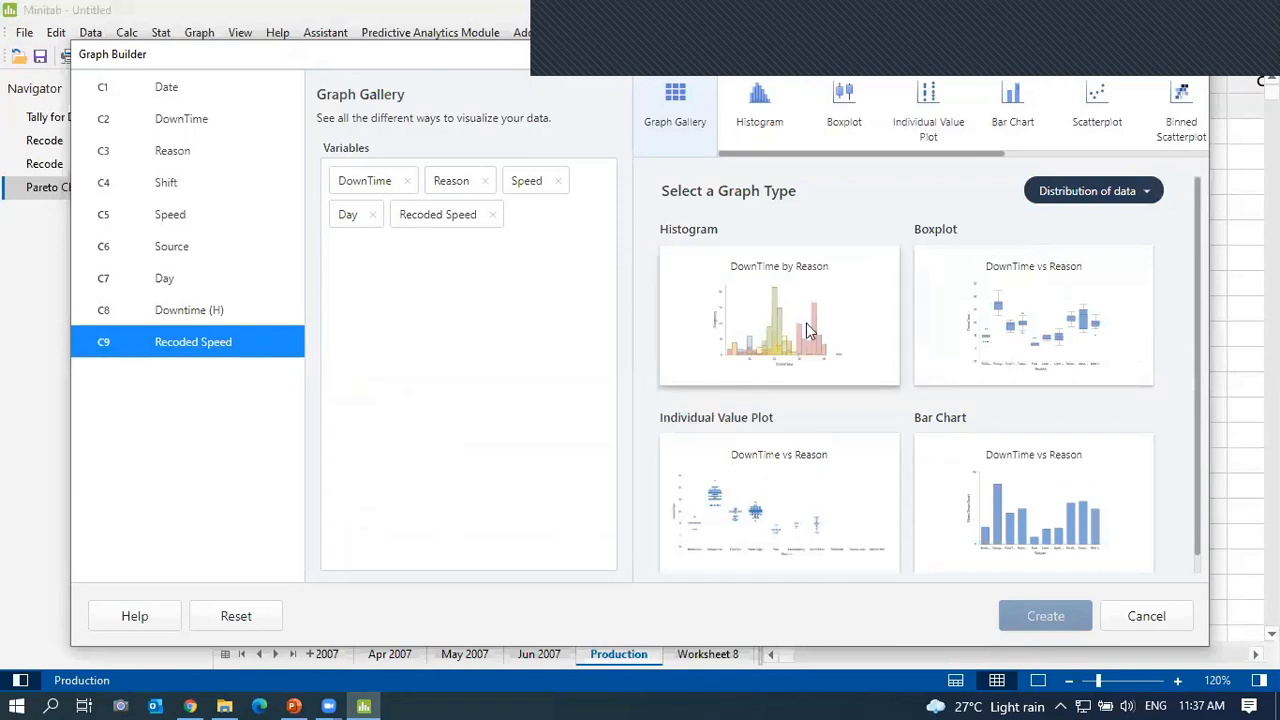
left_click(752, 307)
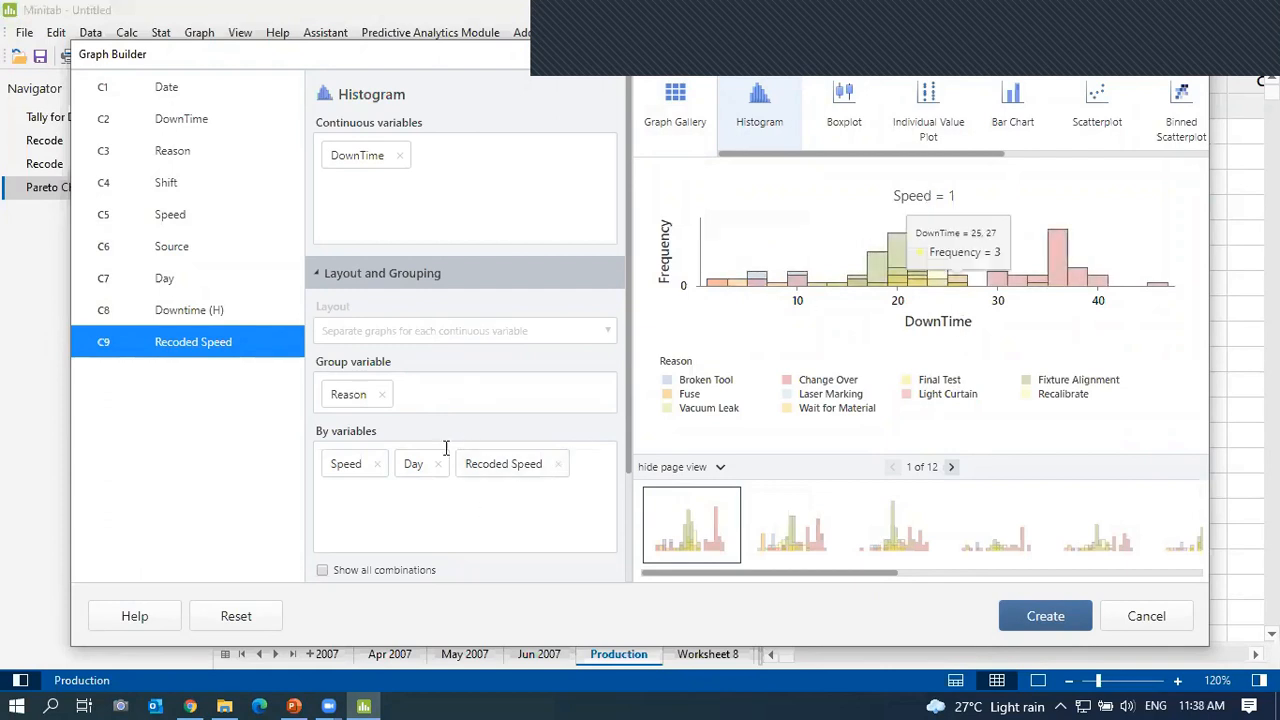
Clear Speed, Recoded Speed and Day from the histogram's By variables and remove Reason as its group variable.
left_click(378, 468)
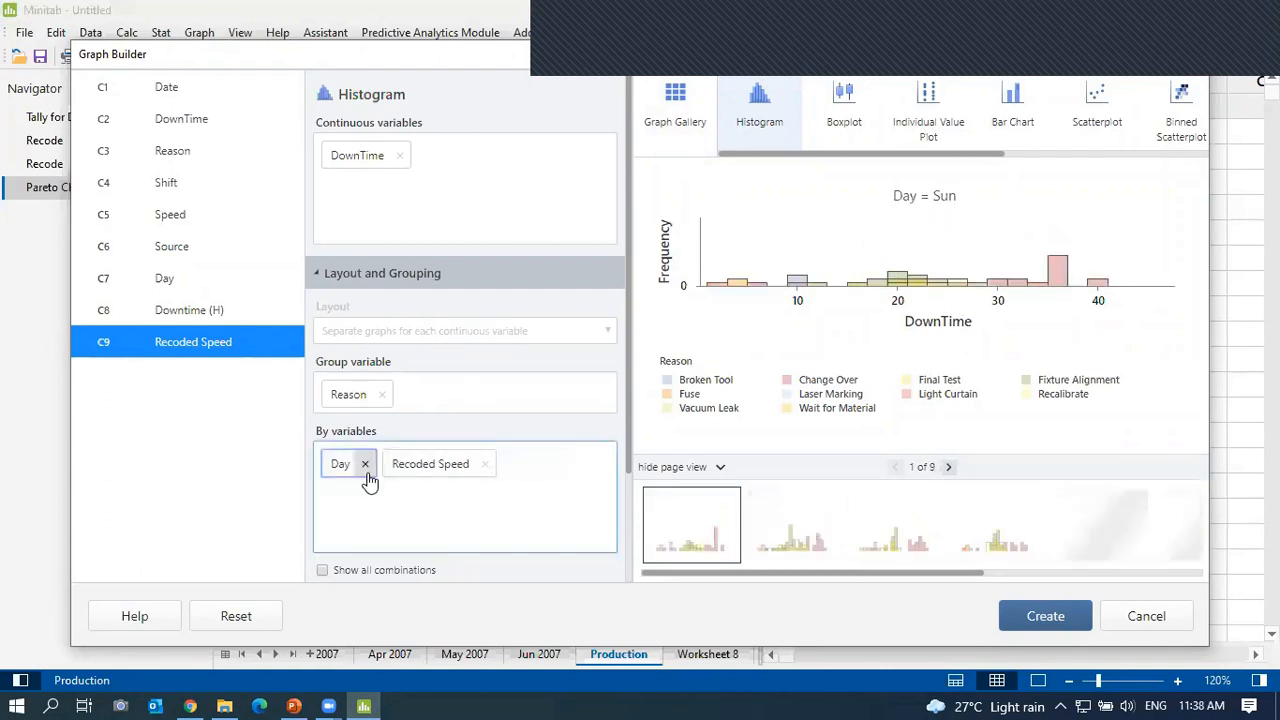
left_click(485, 465)
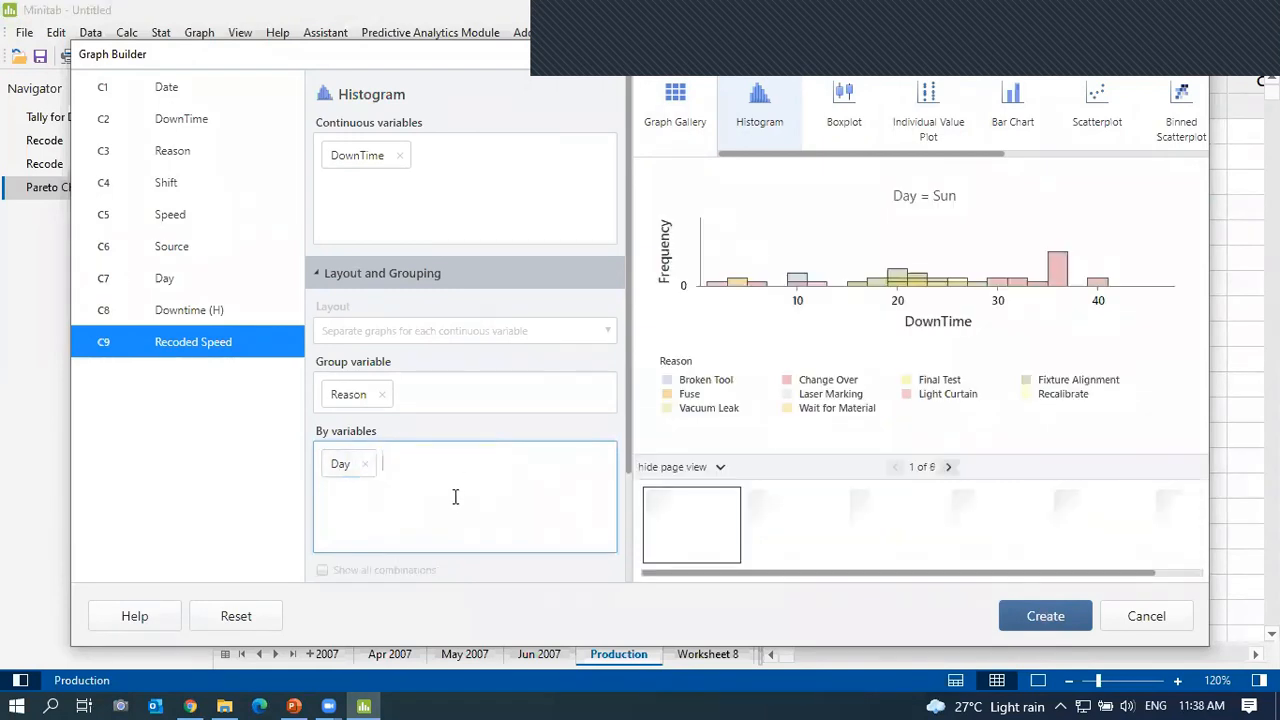
left_click(365, 464)
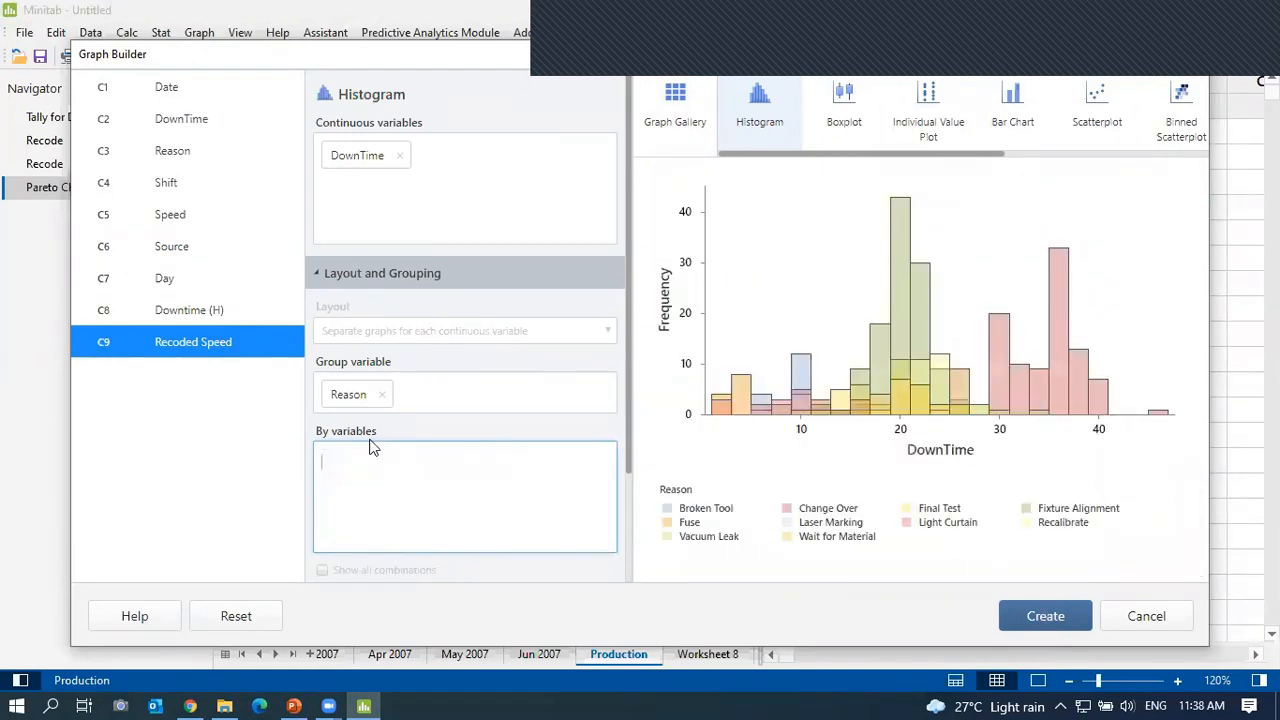
left_click(383, 394)
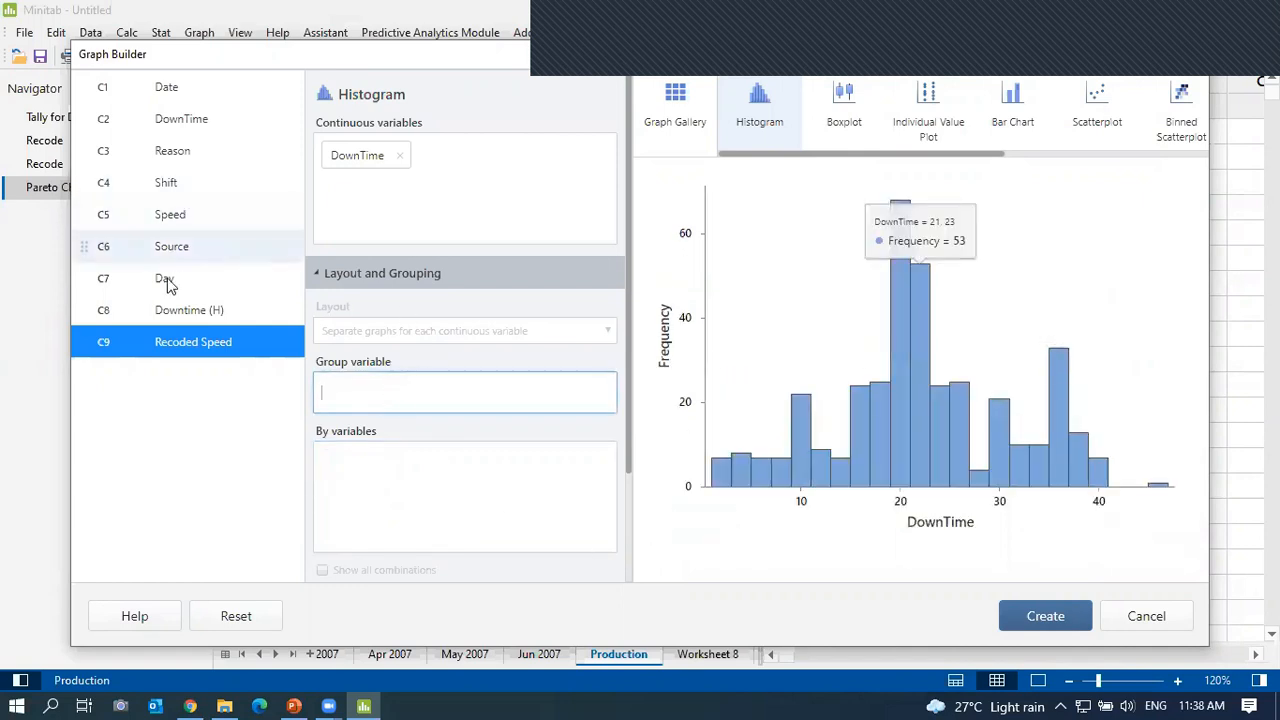
Split the DownTime histogram by Reason and page through the separate histograms, comparing Change Over, Final Test, Fixture Alignment and Fuse.
left_click_drag(172, 150, 342, 468)
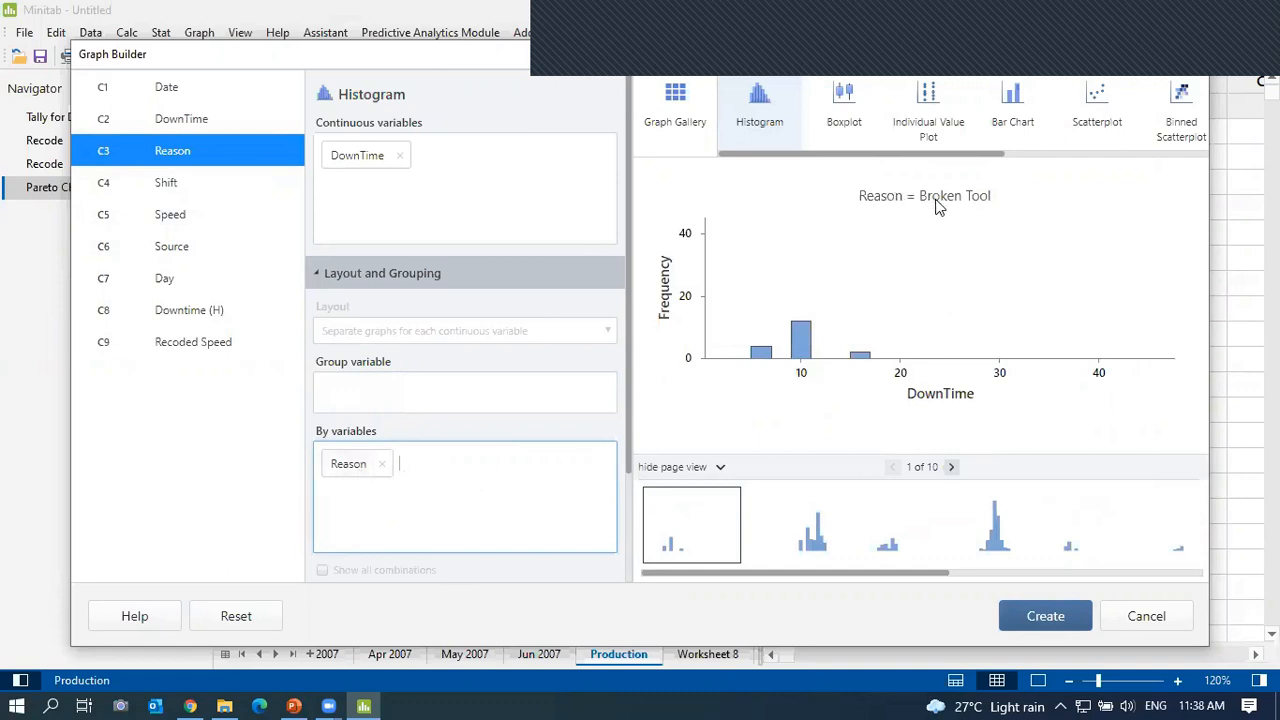
left_click(818, 545)
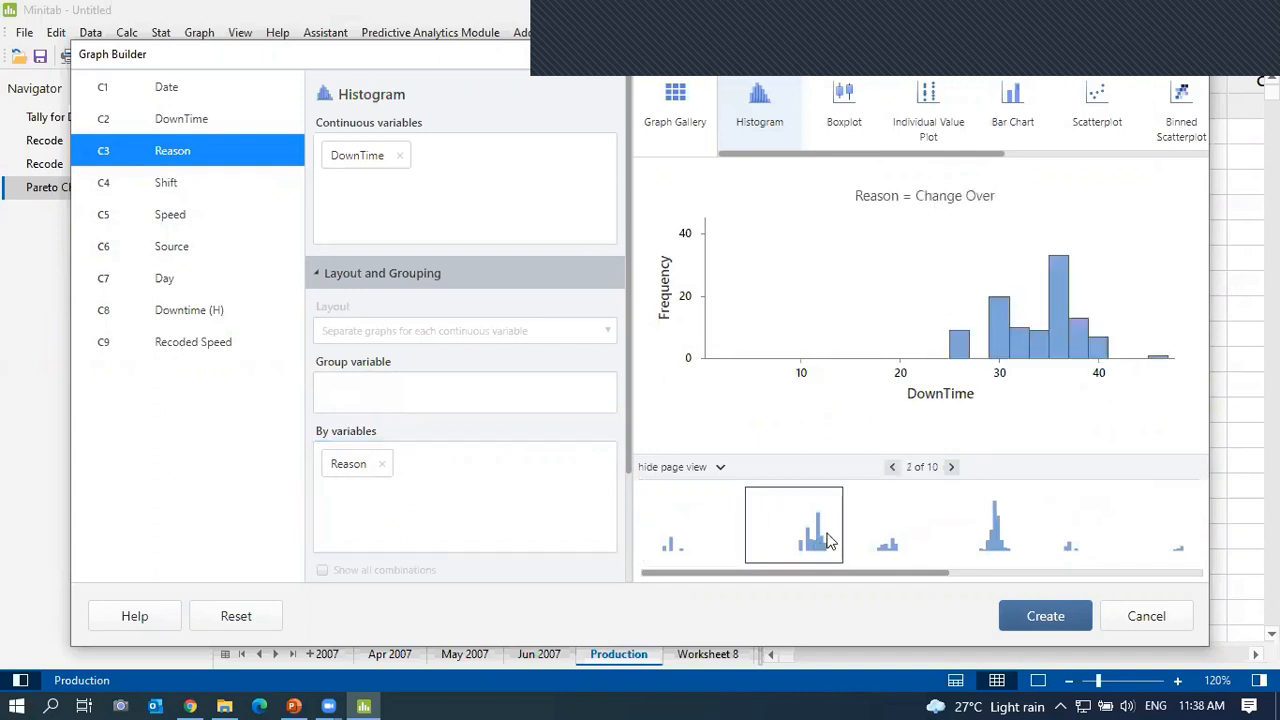
left_click(951, 467)
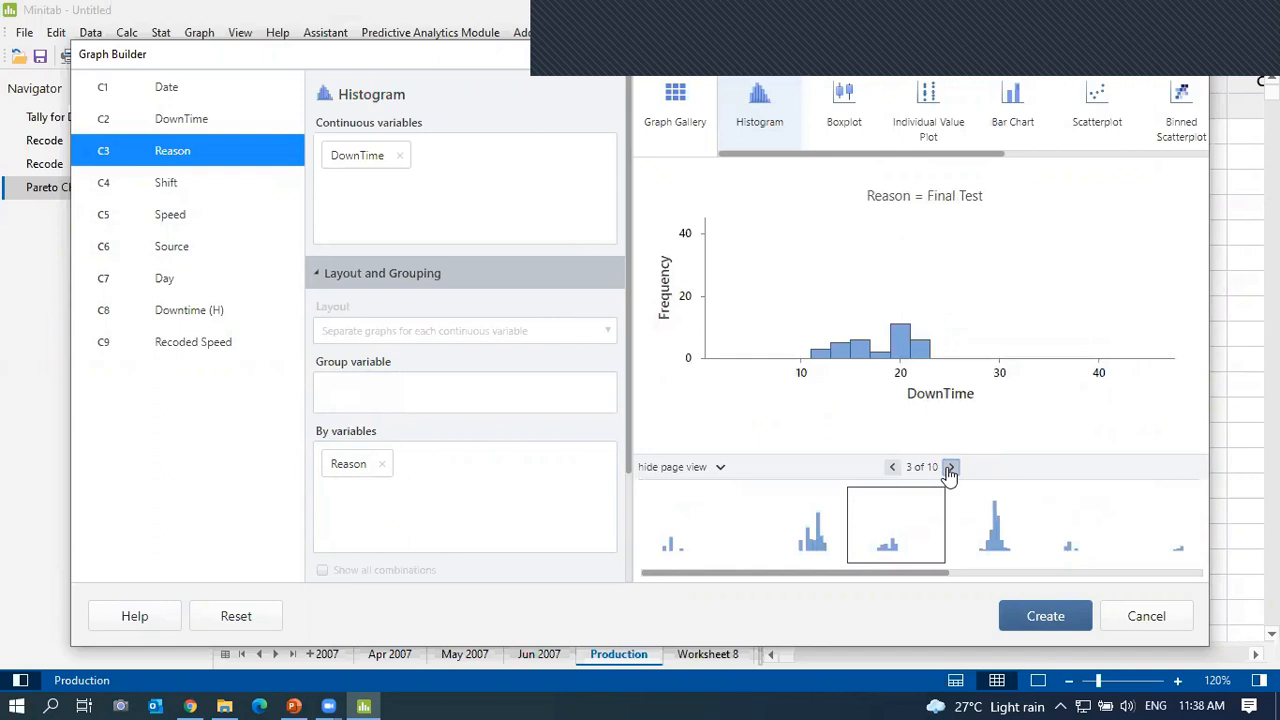
left_click(950, 467)
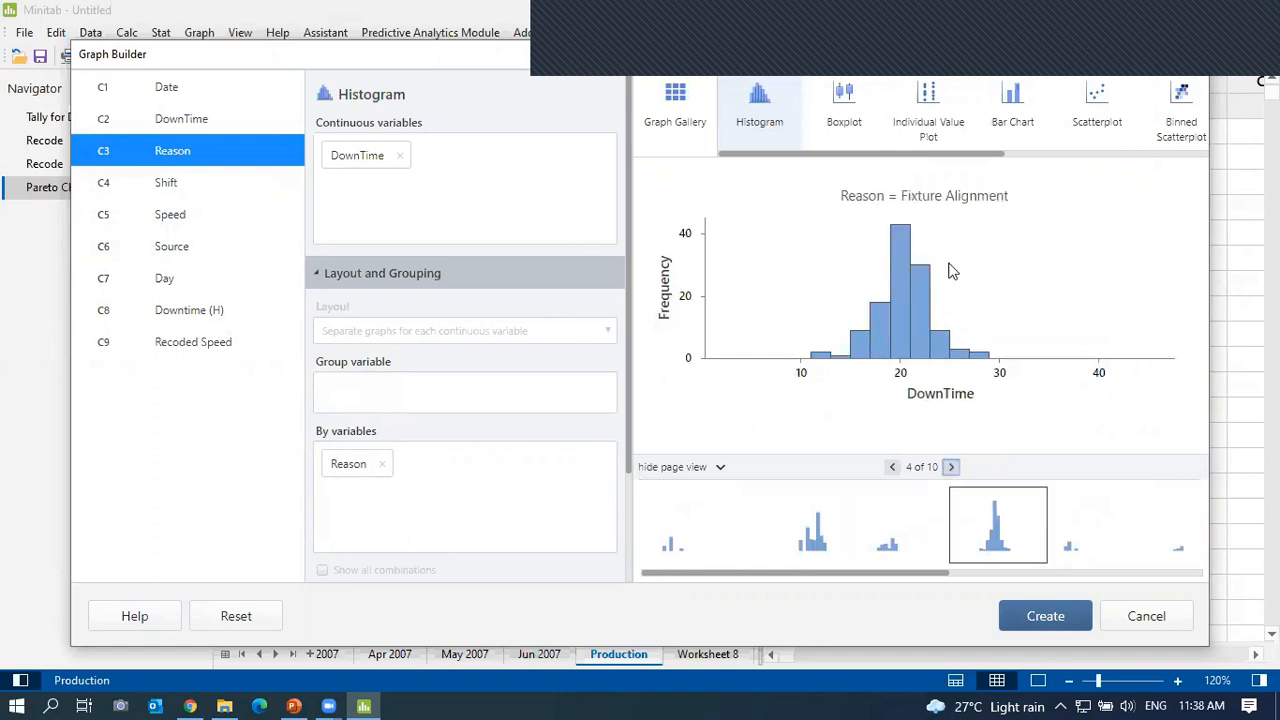
left_click(951, 467)
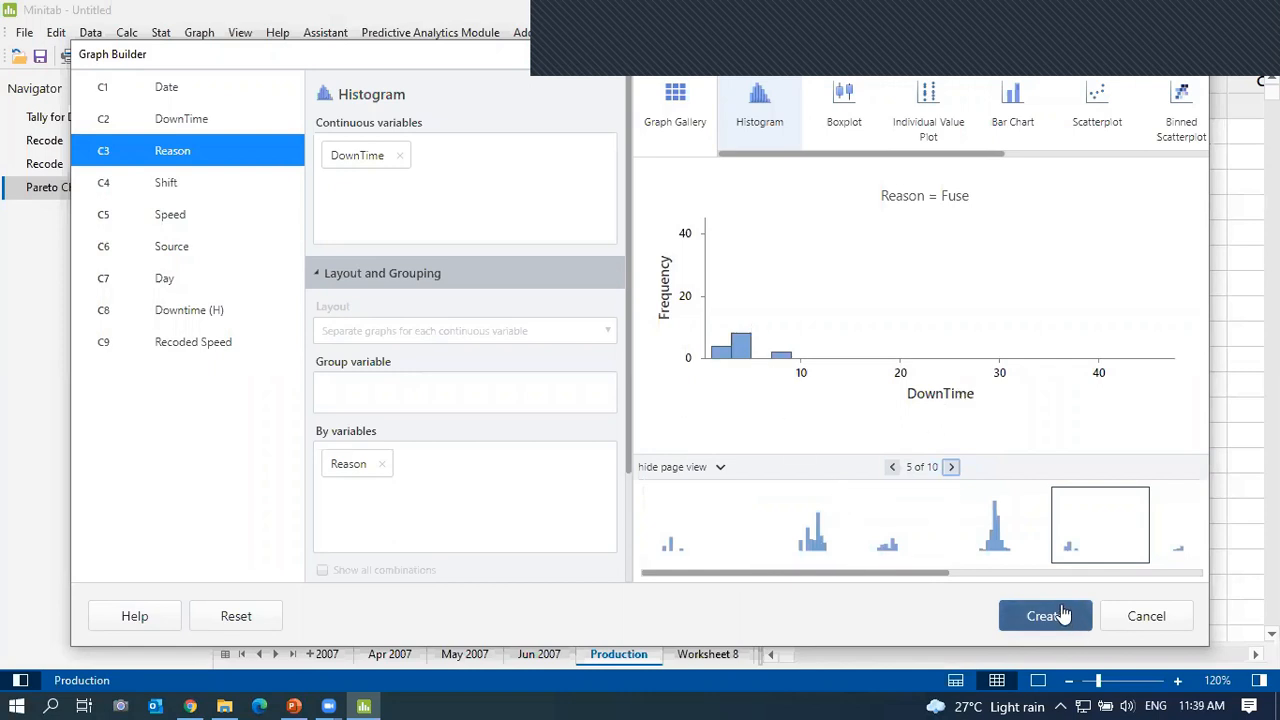
left_click(951, 468)
left_click(890, 469)
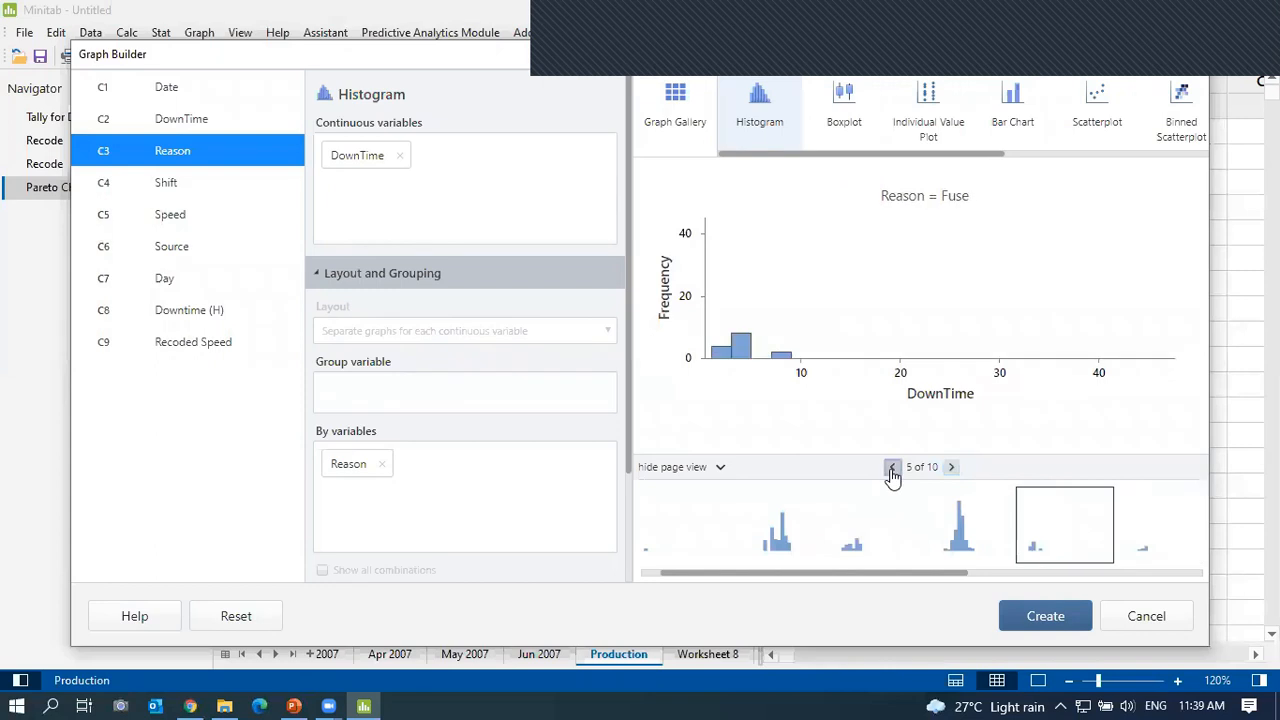
left_click(890, 469)
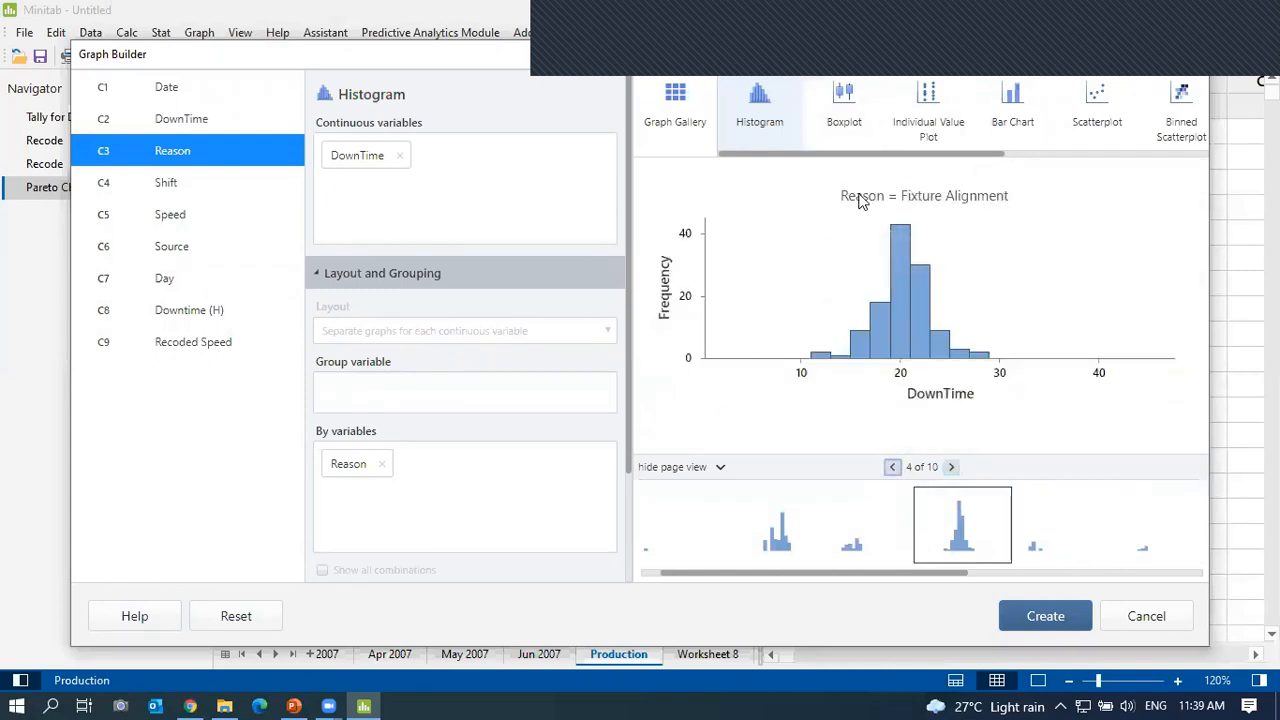
Remove Reason from the By variables and switch to a boxplot of DownTime with Day as the categorical variable.
left_click(381, 465)
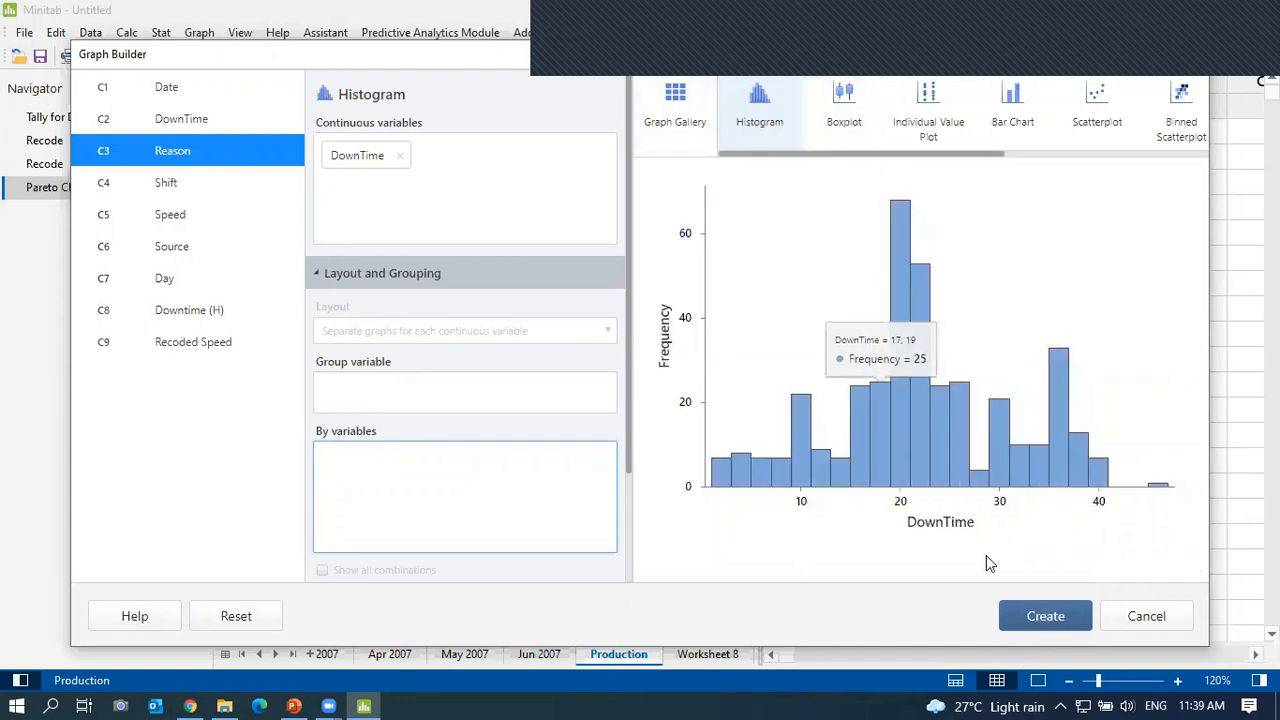
left_click(846, 108)
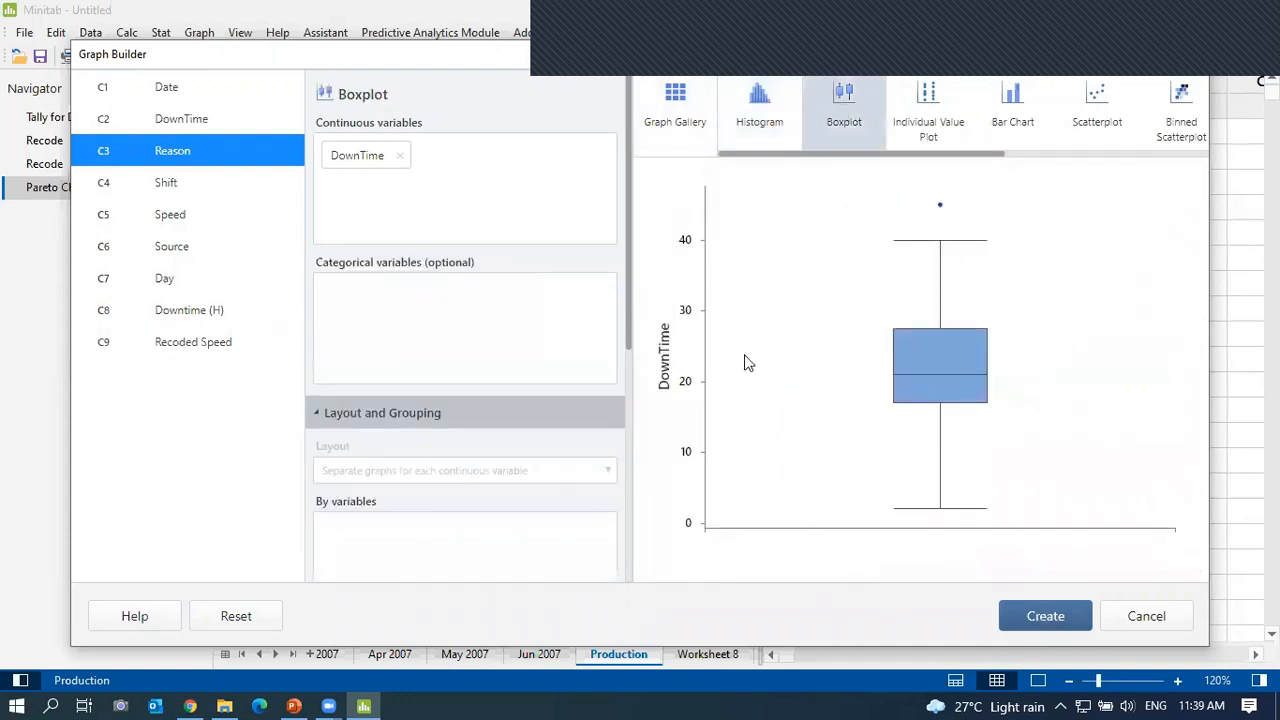
mouse_move(937, 352)
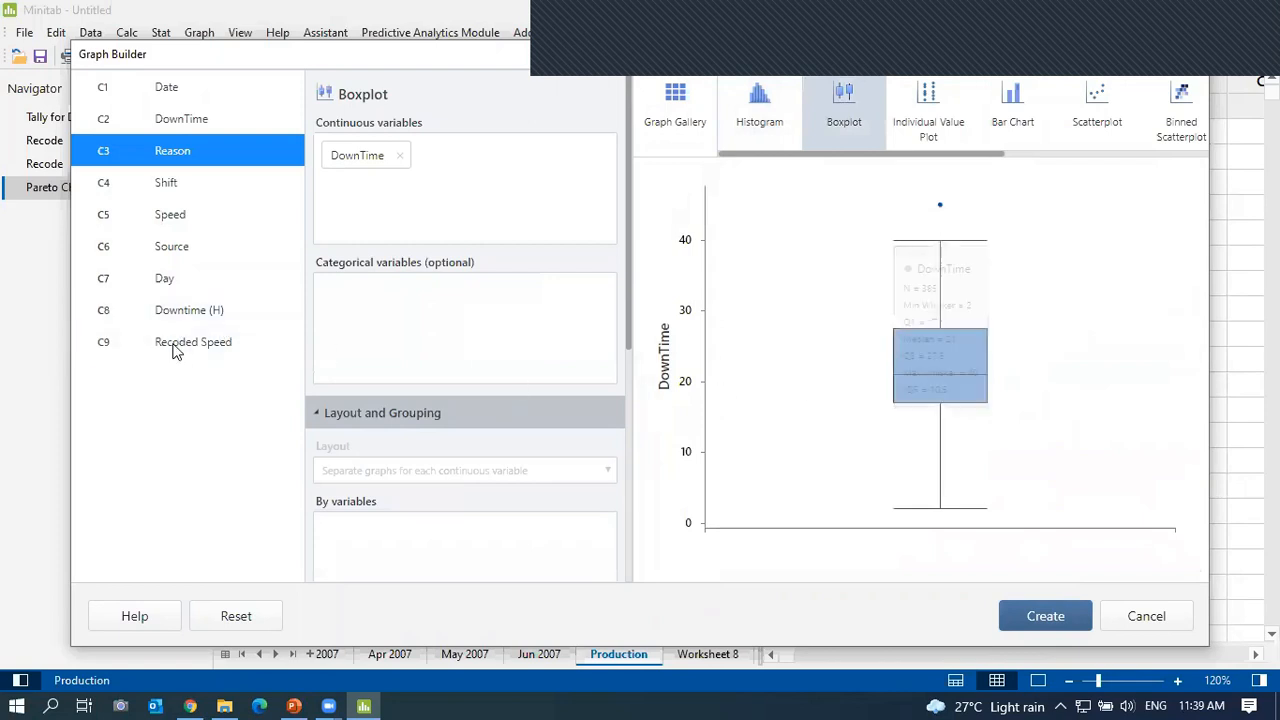
left_click_drag(168, 279, 369, 540)
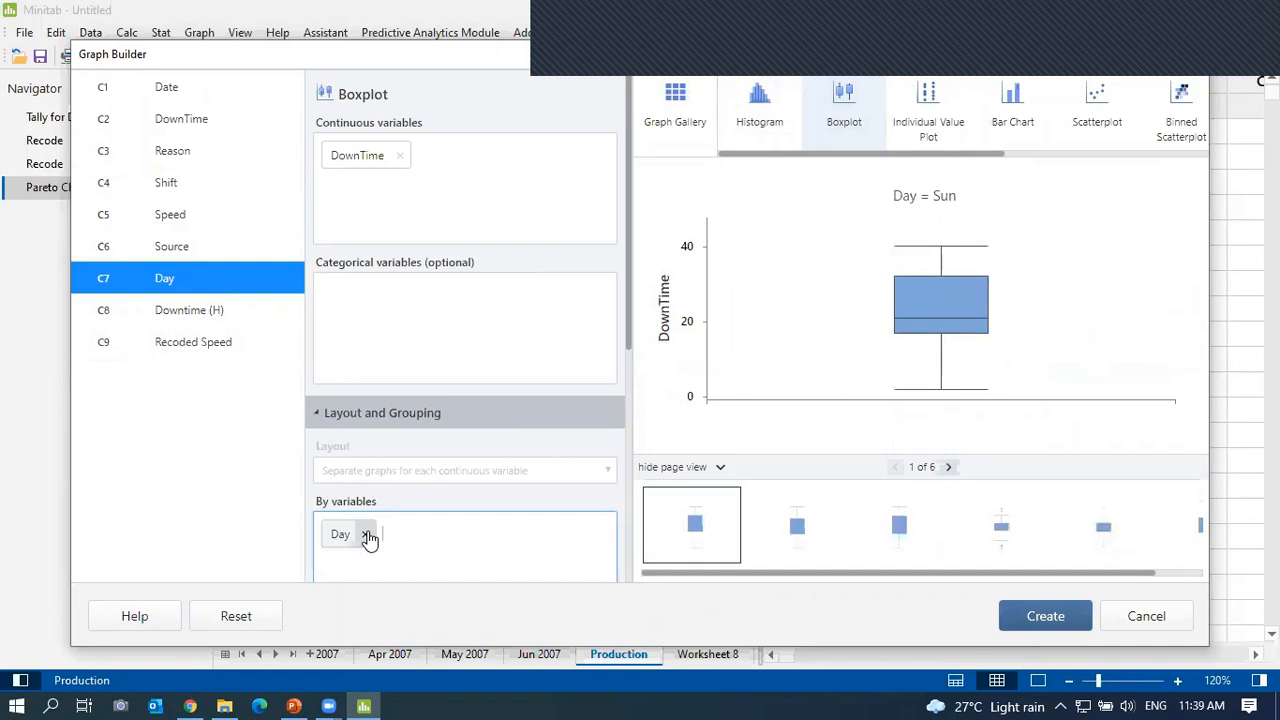
left_click_drag(340, 533, 379, 342)
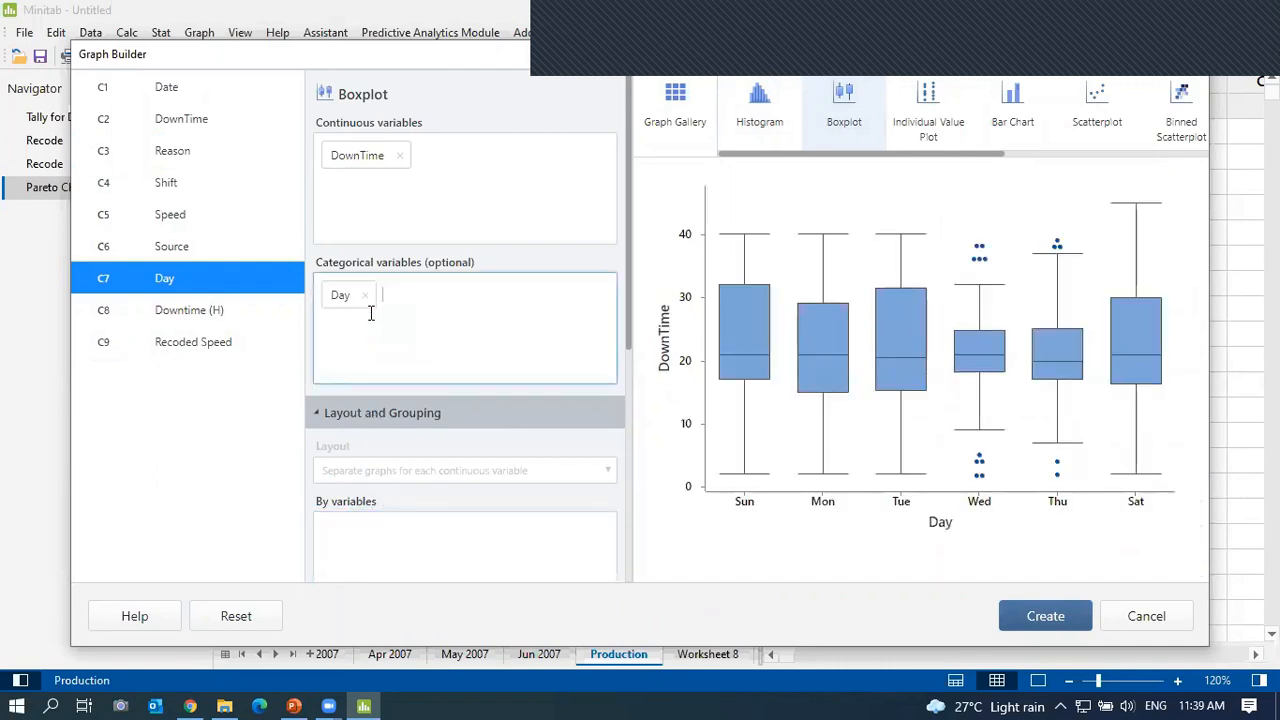
Examine the summary statistics and outliers of the DownTime boxplots for the different days.
mouse_move(733, 300)
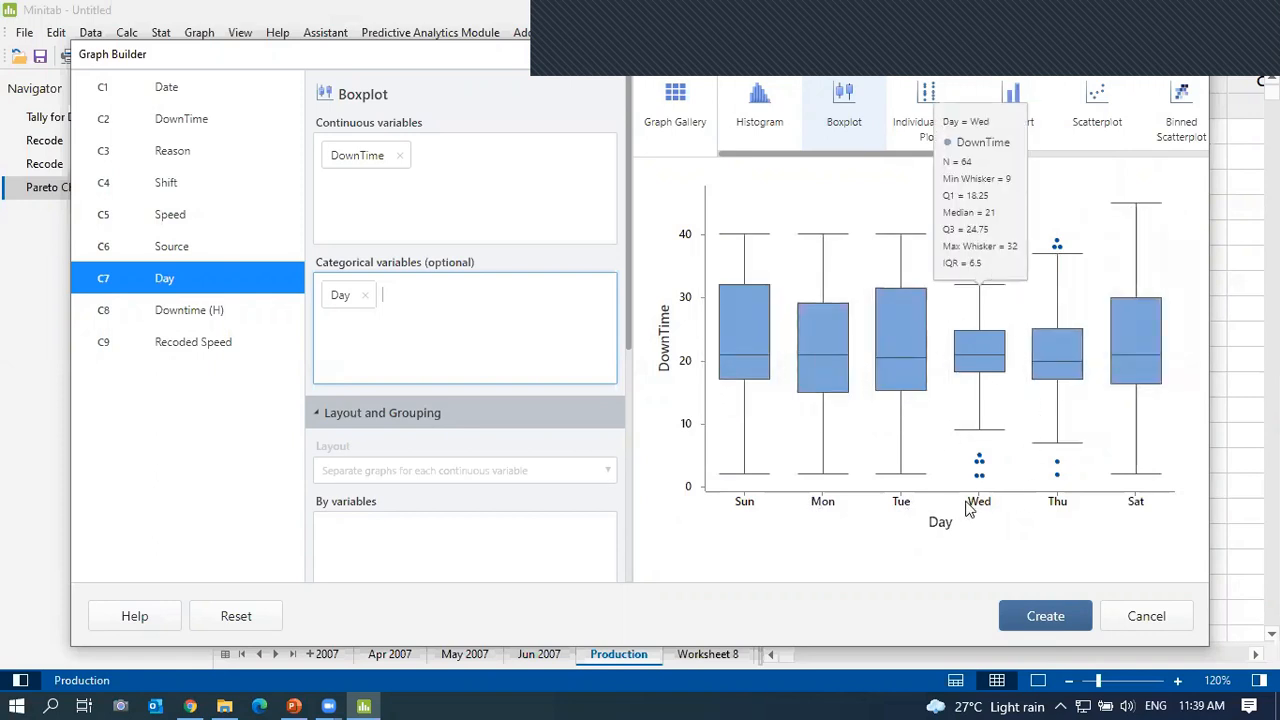
mouse_move(979, 467)
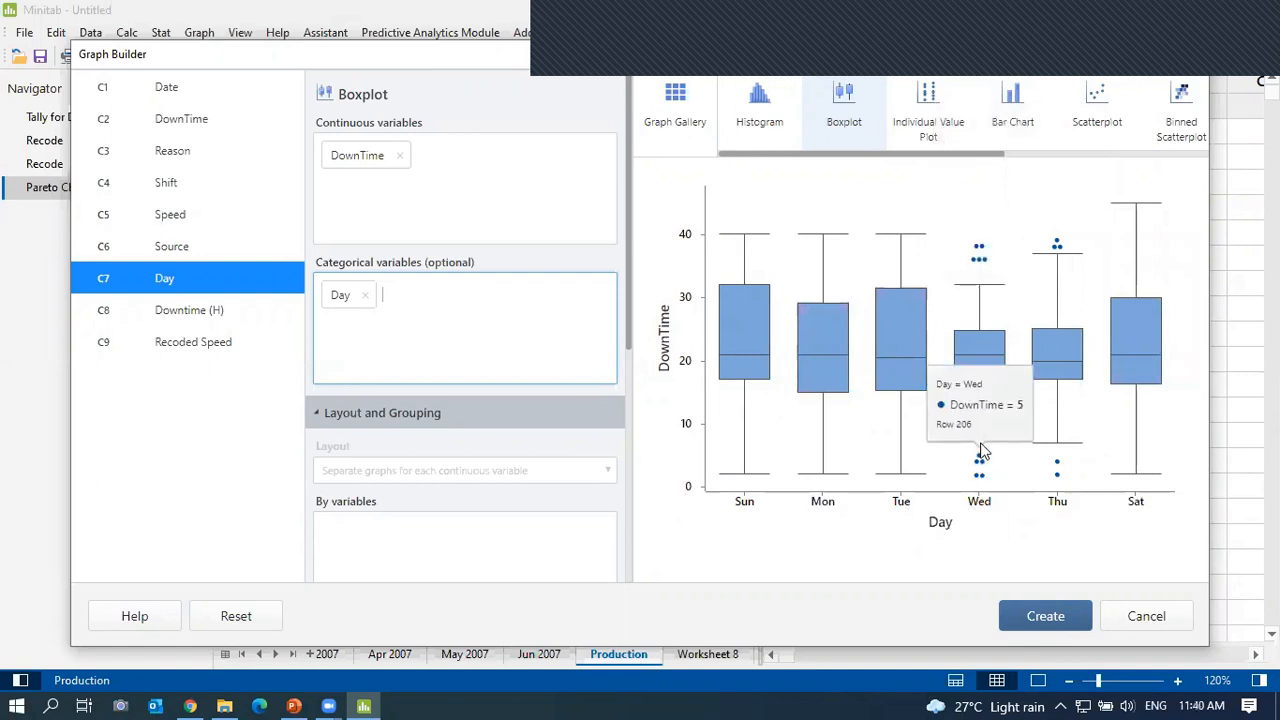
mouse_move(922, 380)
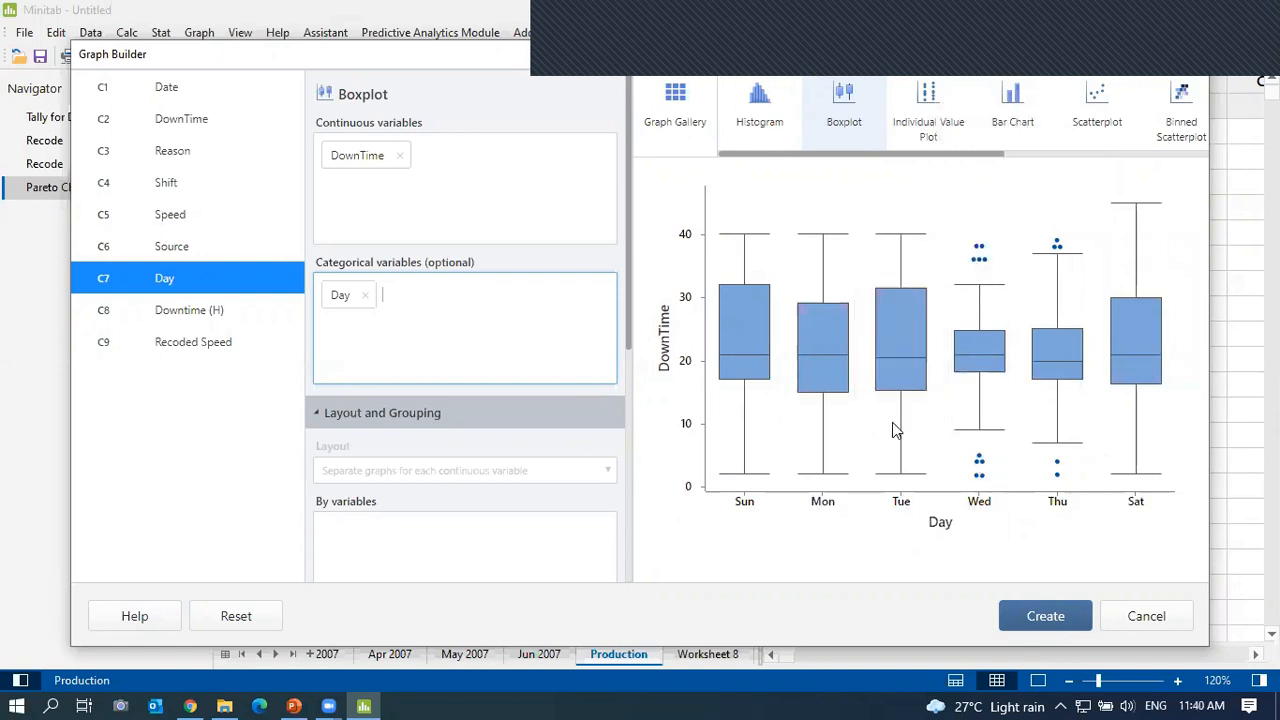
mouse_move(1146, 362)
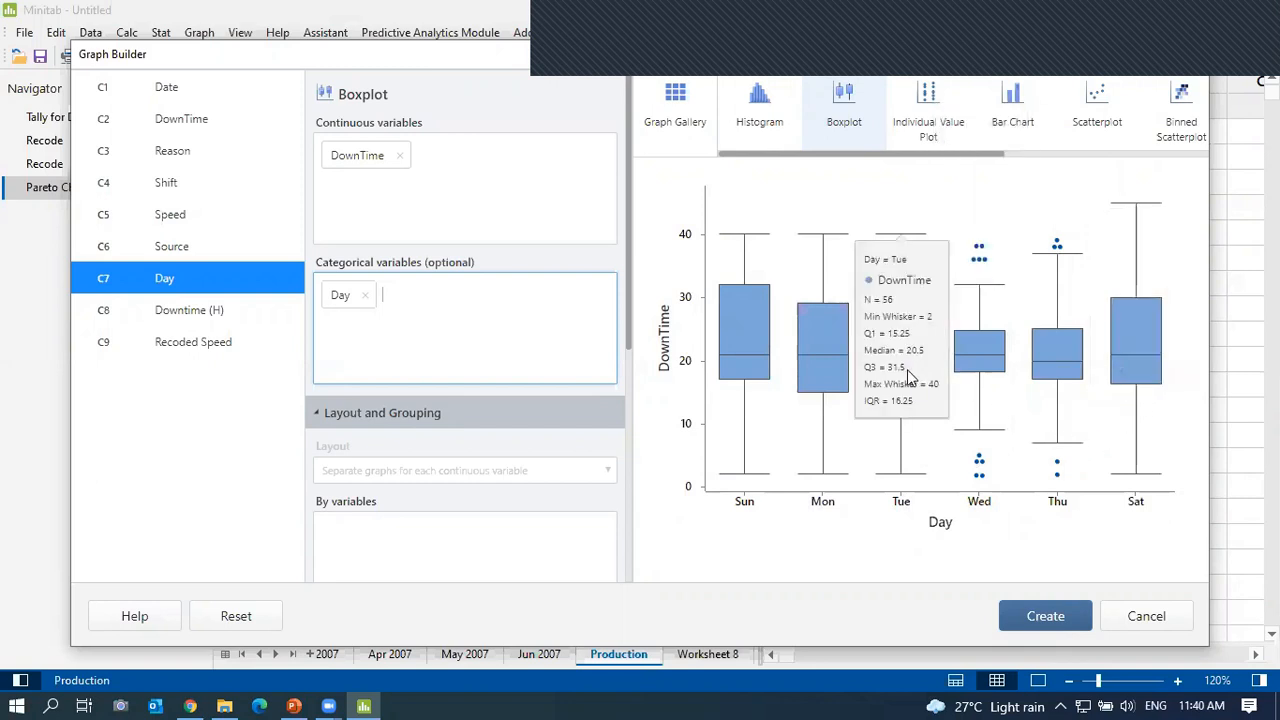
mouse_move(986, 338)
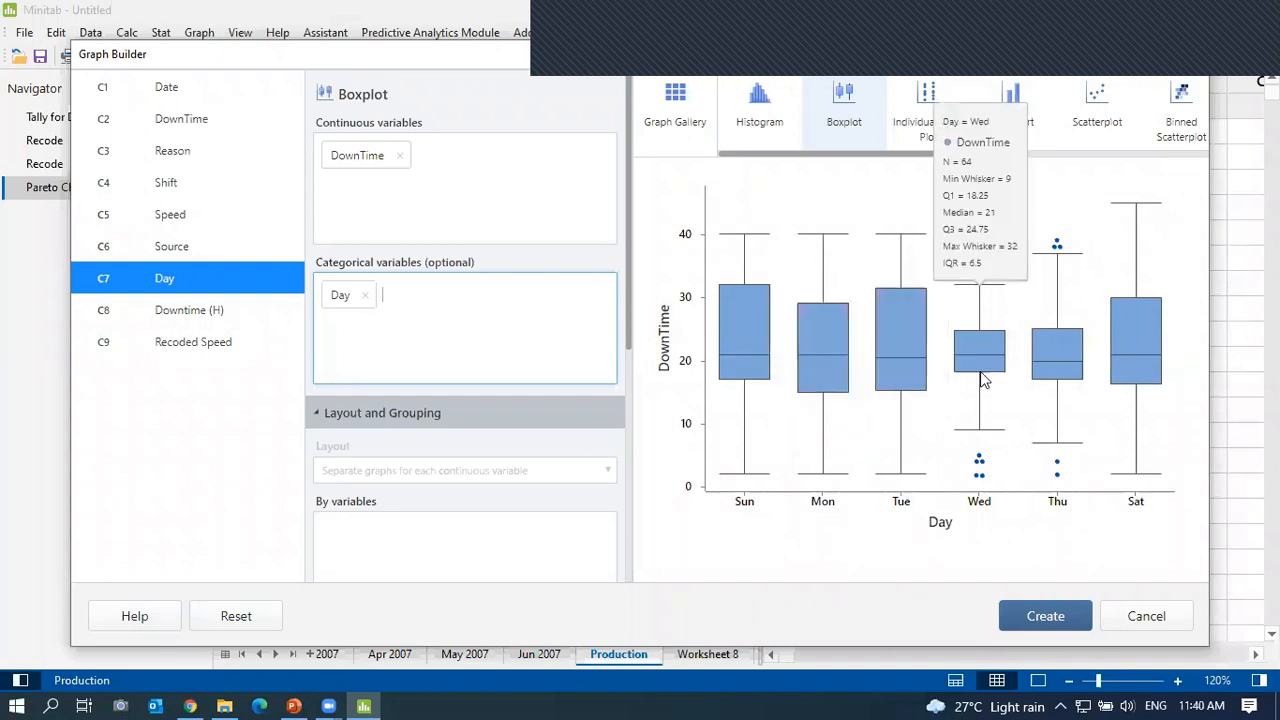
mouse_move(870, 252)
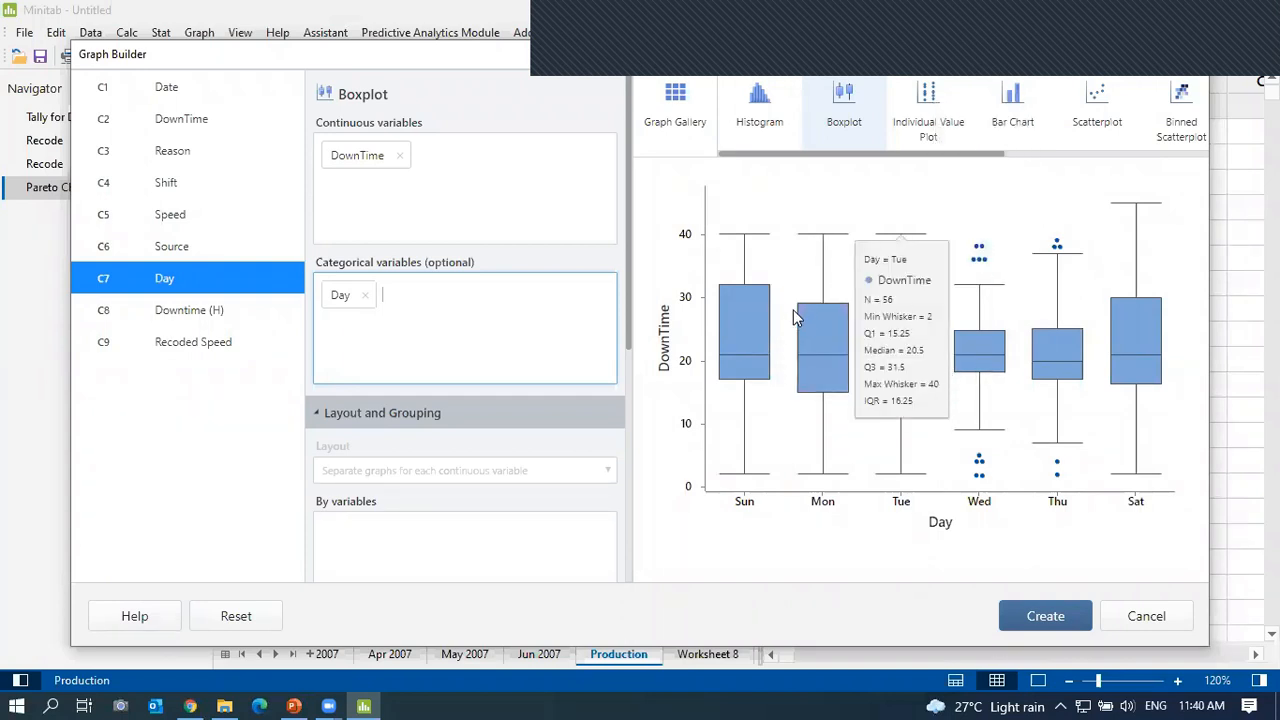
mouse_move(729, 325)
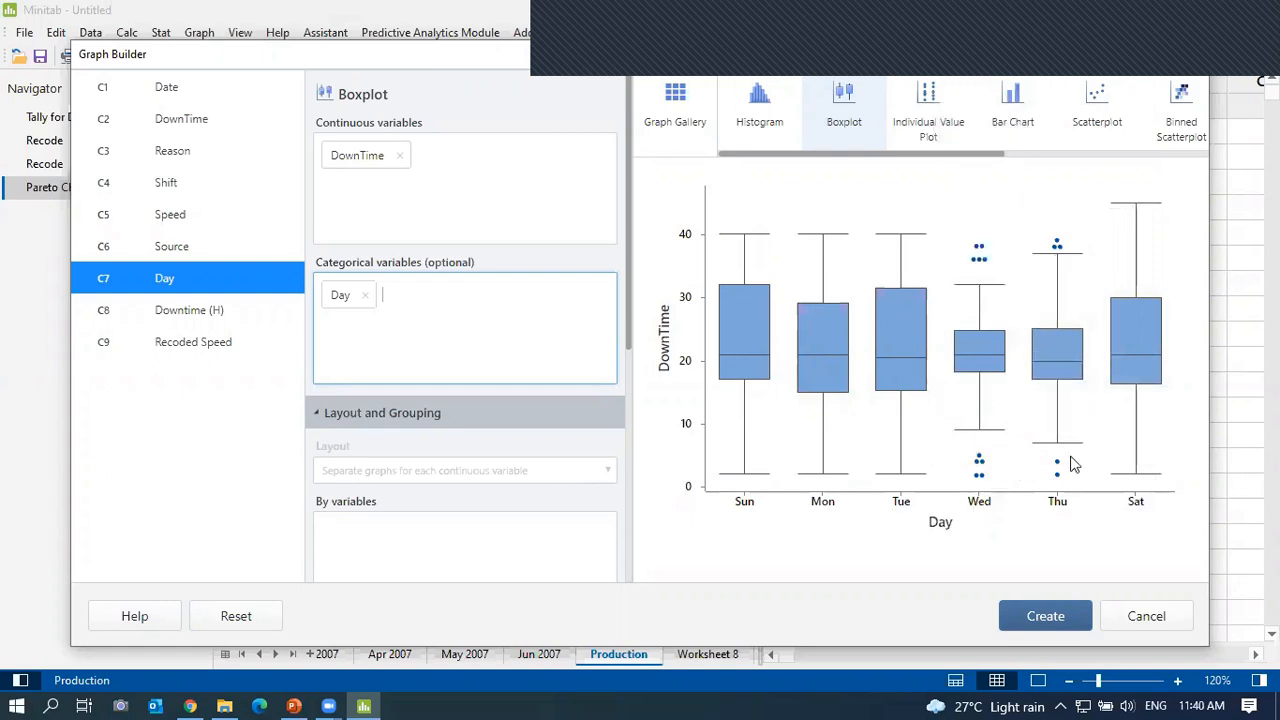
mouse_move(1077, 453)
mouse_move(1140, 435)
Create the boxplot of DownTime by Day and show only the output pane.
left_click(1040, 620)
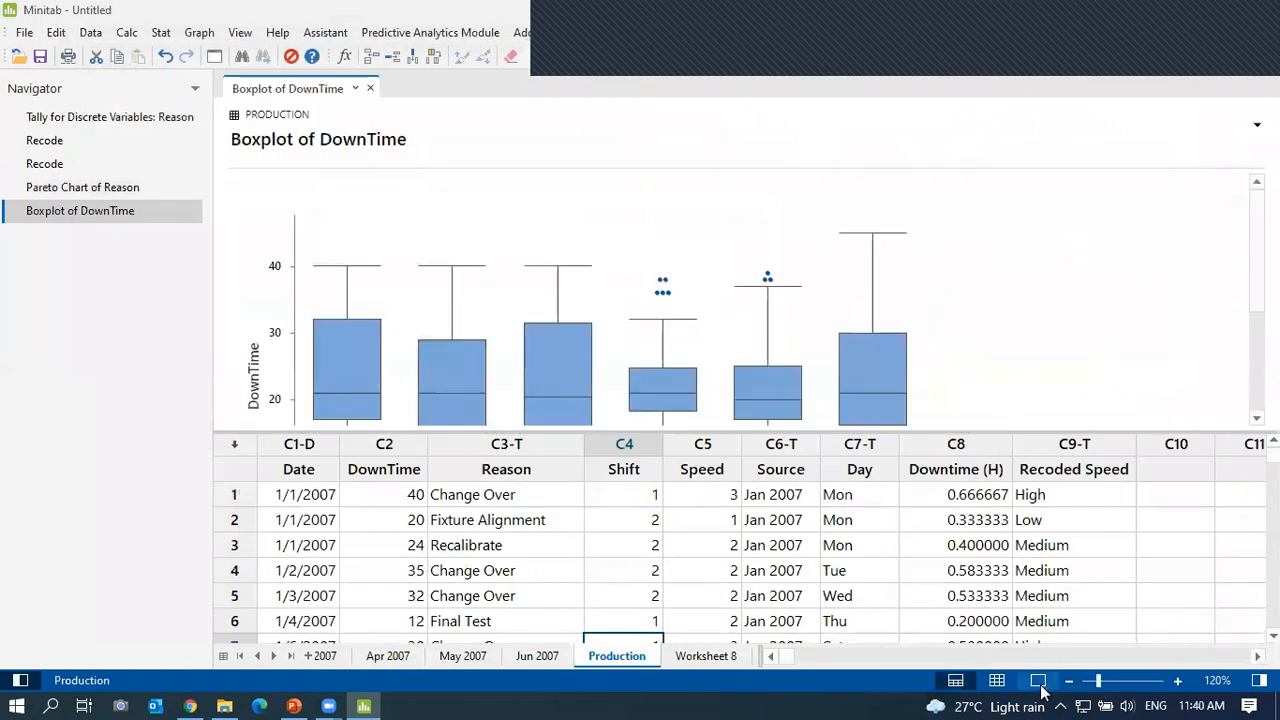
left_click(1038, 682)
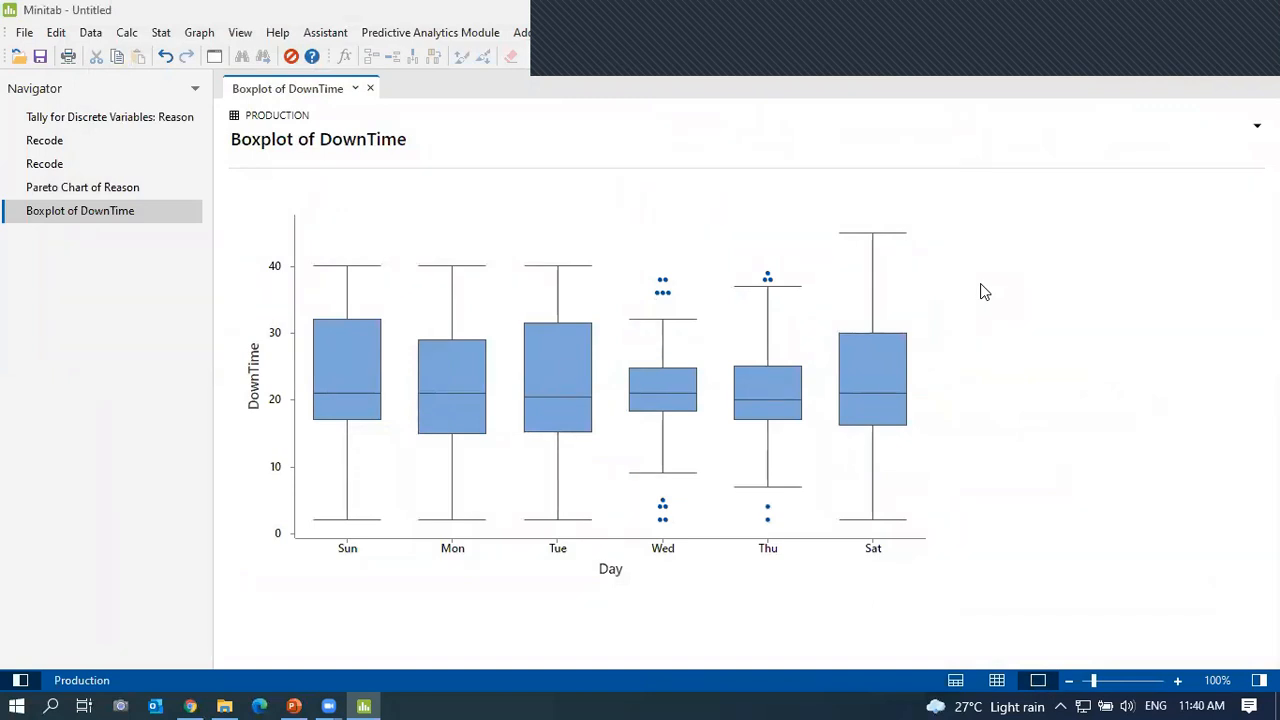
Reopen Graph Builder from the boxplot, switch it to a histogram and remove Day as the group variable.
left_click(216, 57)
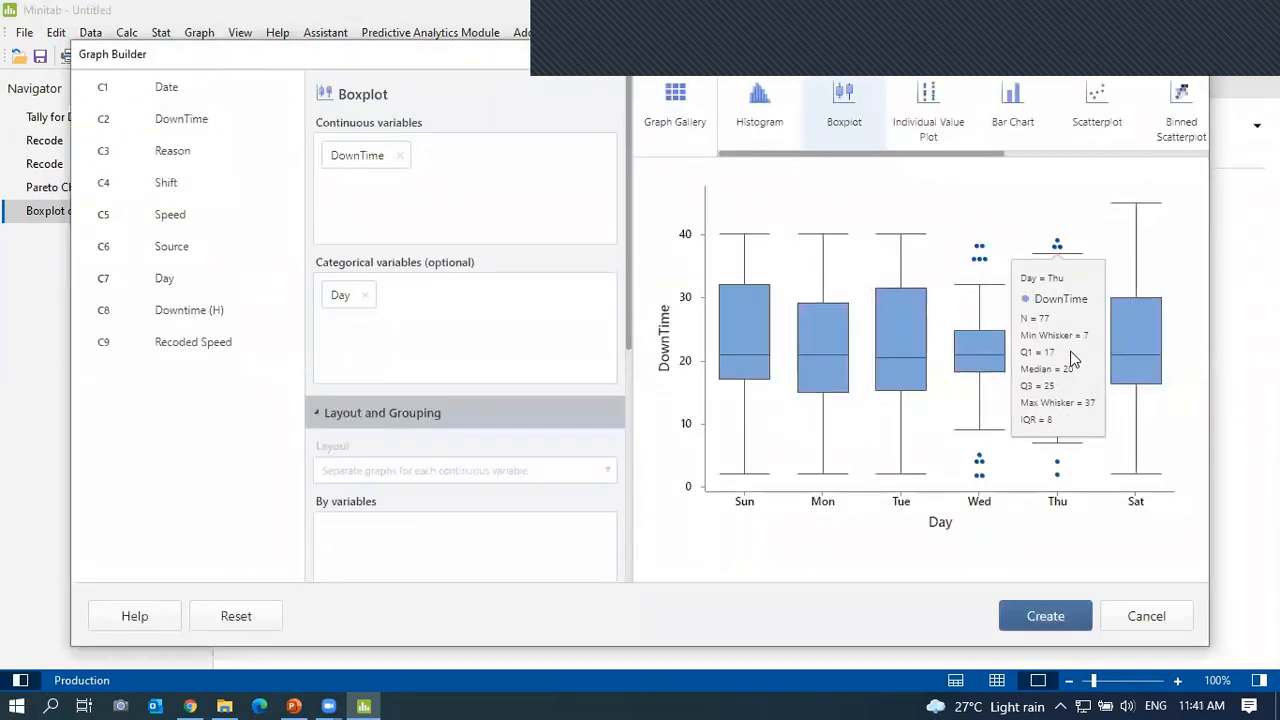
left_click(773, 132)
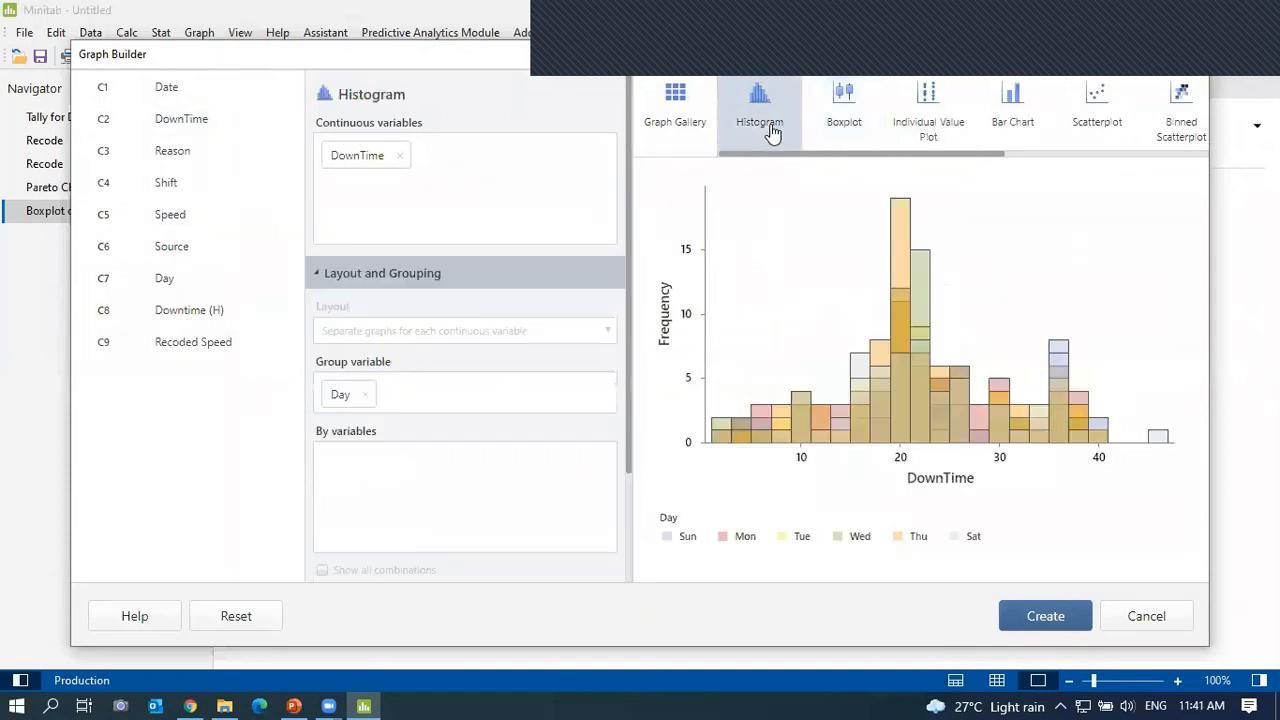
left_click(366, 394)
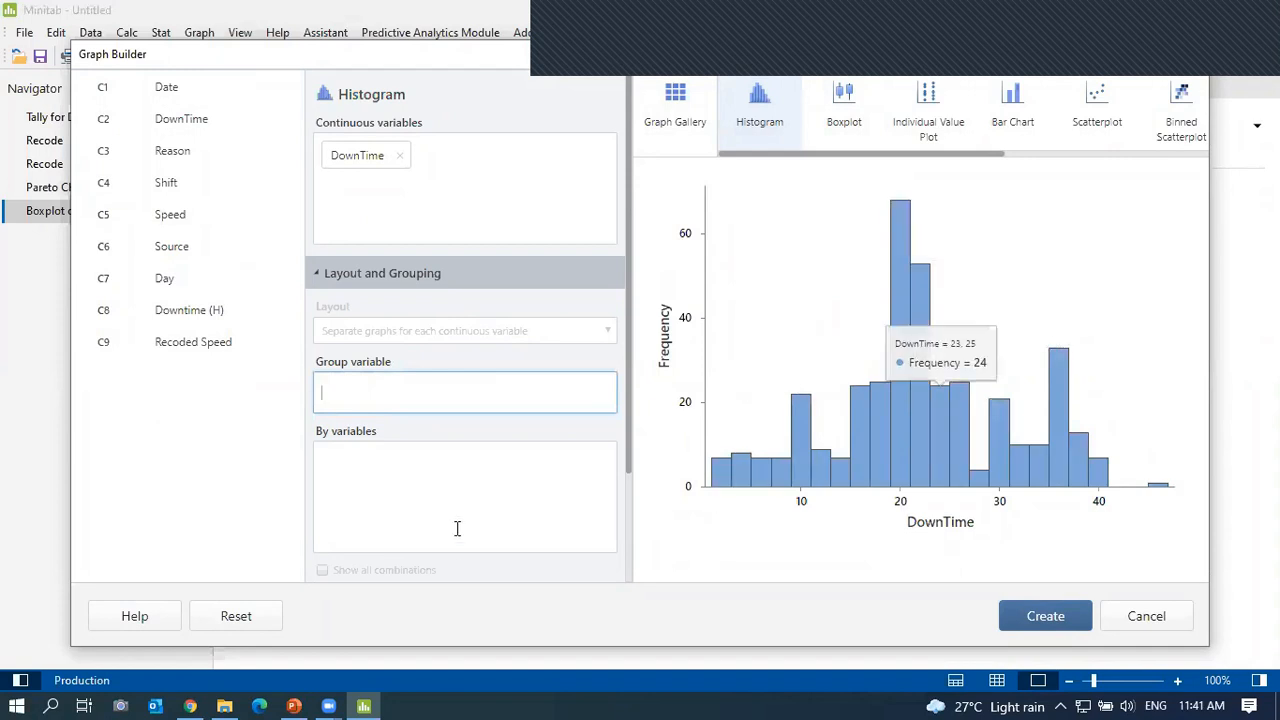
scroll(460, 531, "down", 2)
scroll(457, 531, "up", 2)
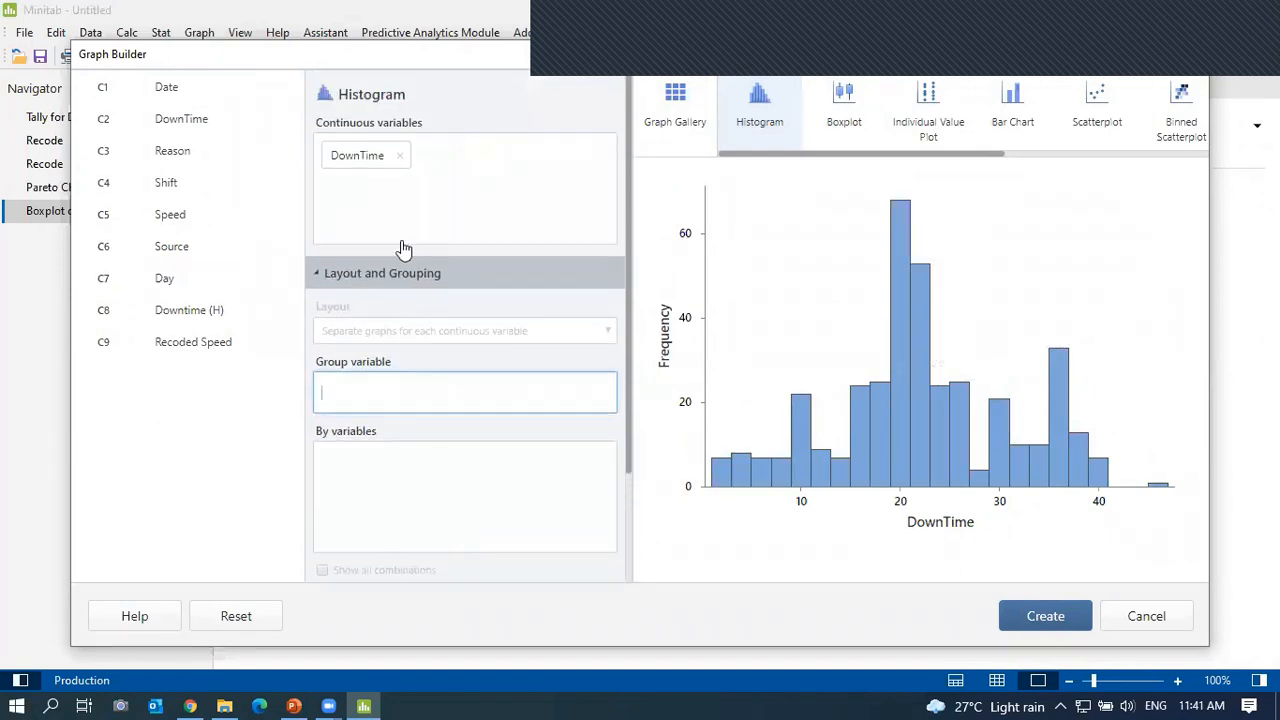
Remove DownTime from the histogram's continuous variables and try to use Reason in its place.
left_click(404, 166)
left_click_drag(200, 152, 369, 155)
left_click_drag(161, 147, 333, 148)
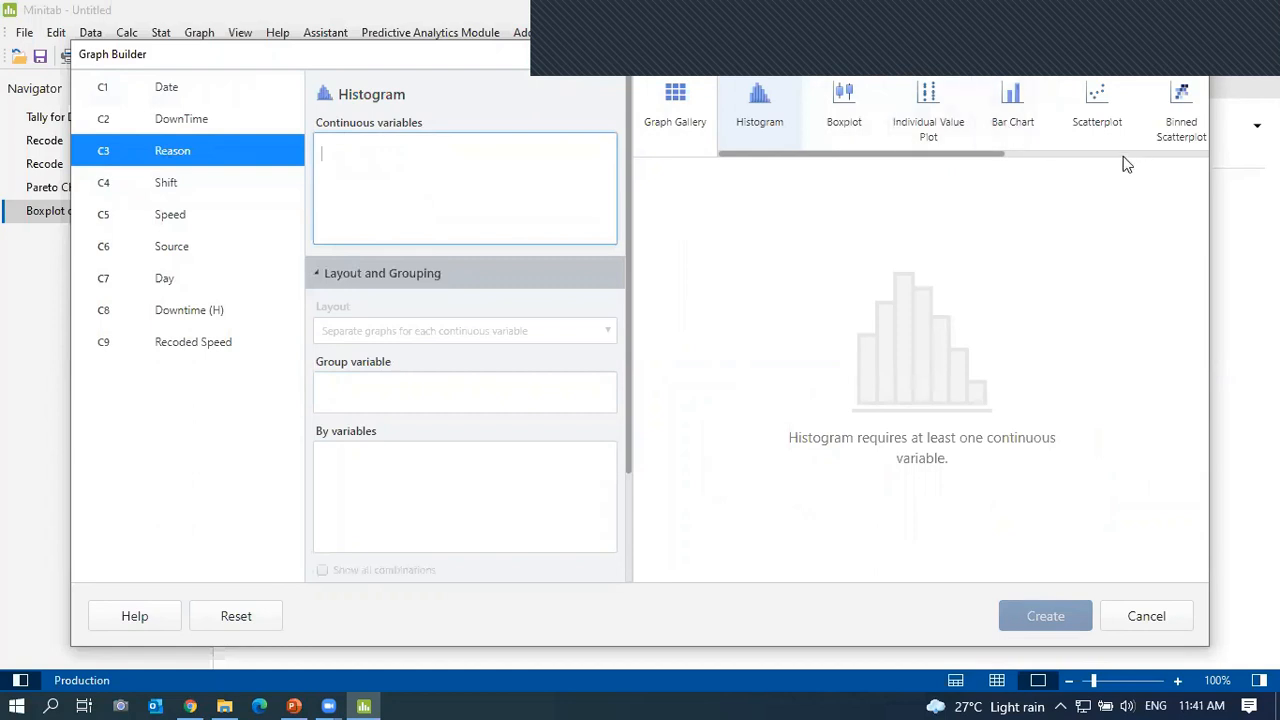
Switch to a bar chart and add Reason as its categorical variable.
left_click_drag(943, 154, 999, 163)
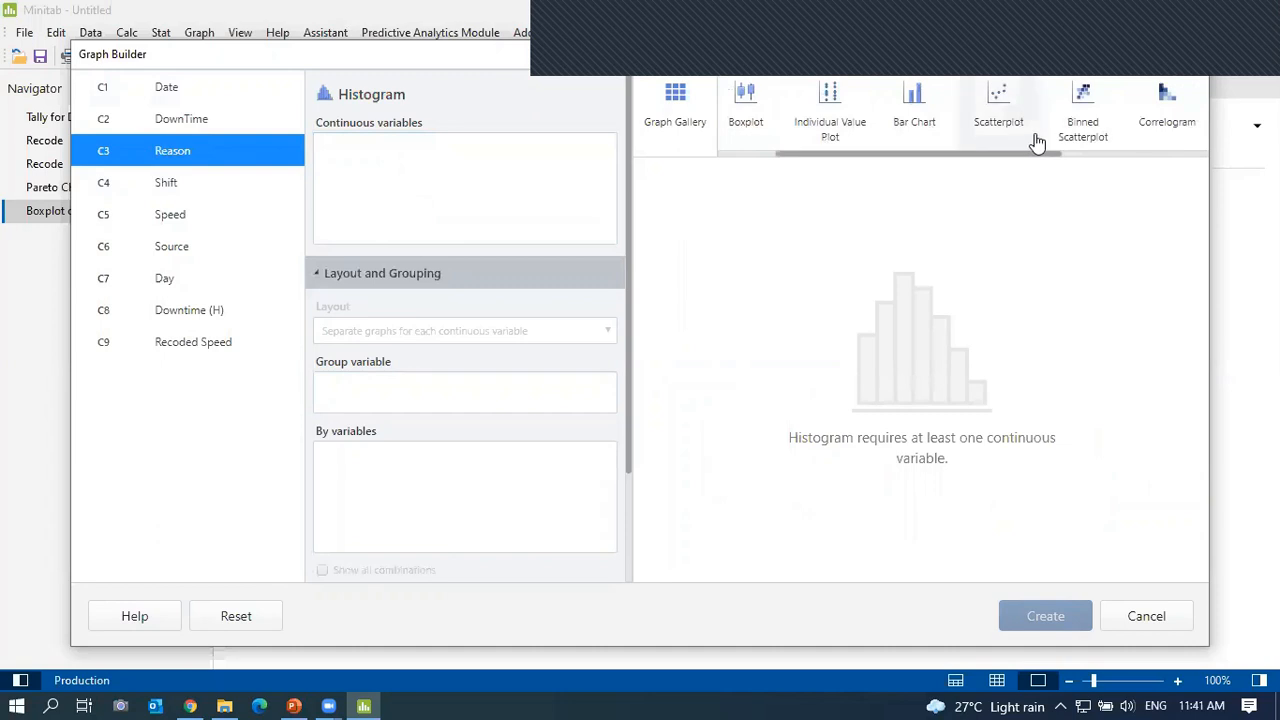
left_click(937, 115)
left_click_drag(220, 160, 366, 134)
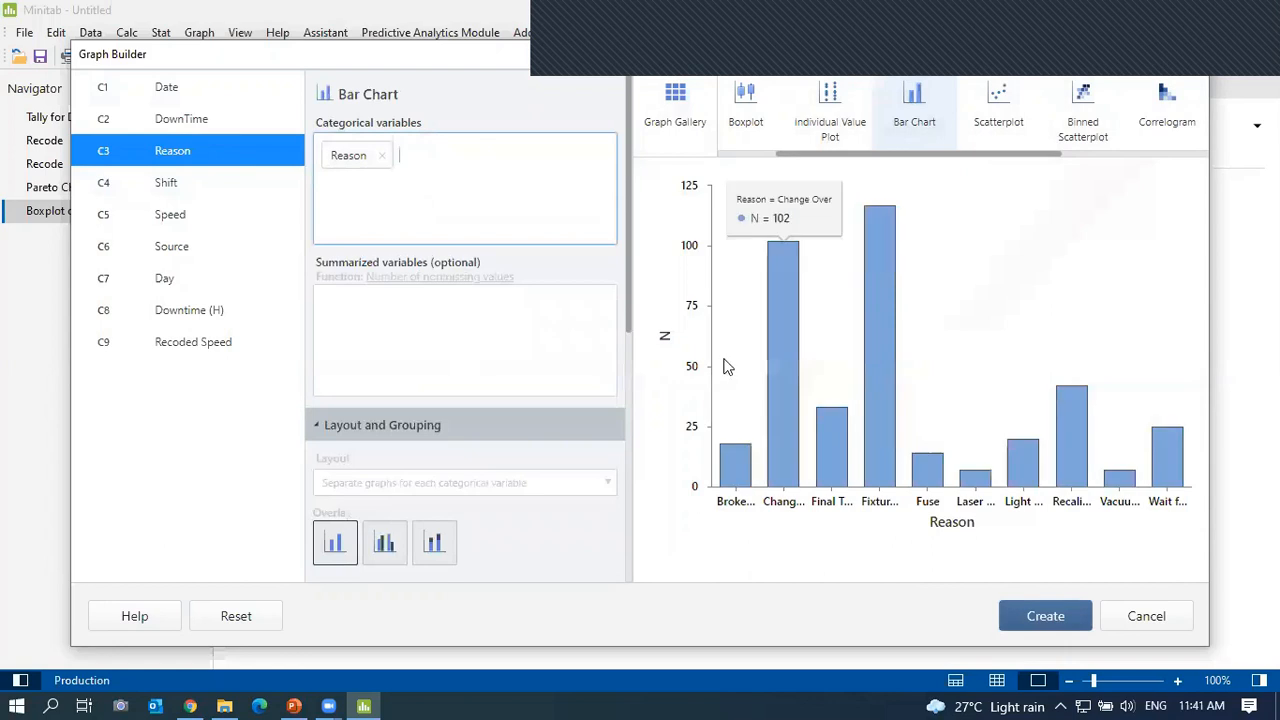
Make the Reason bar chart horizontal, order its bars by decreasing count, and create the chart.
scroll(414, 520, "down", 5)
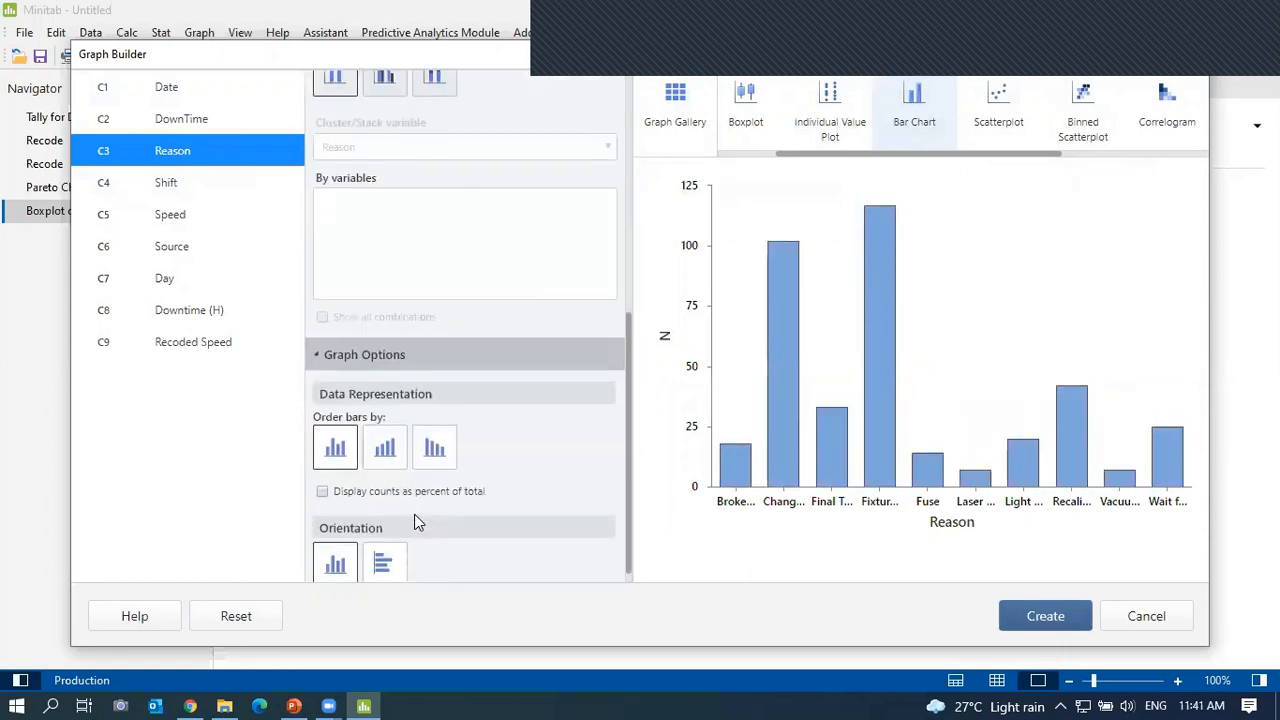
left_click(382, 566)
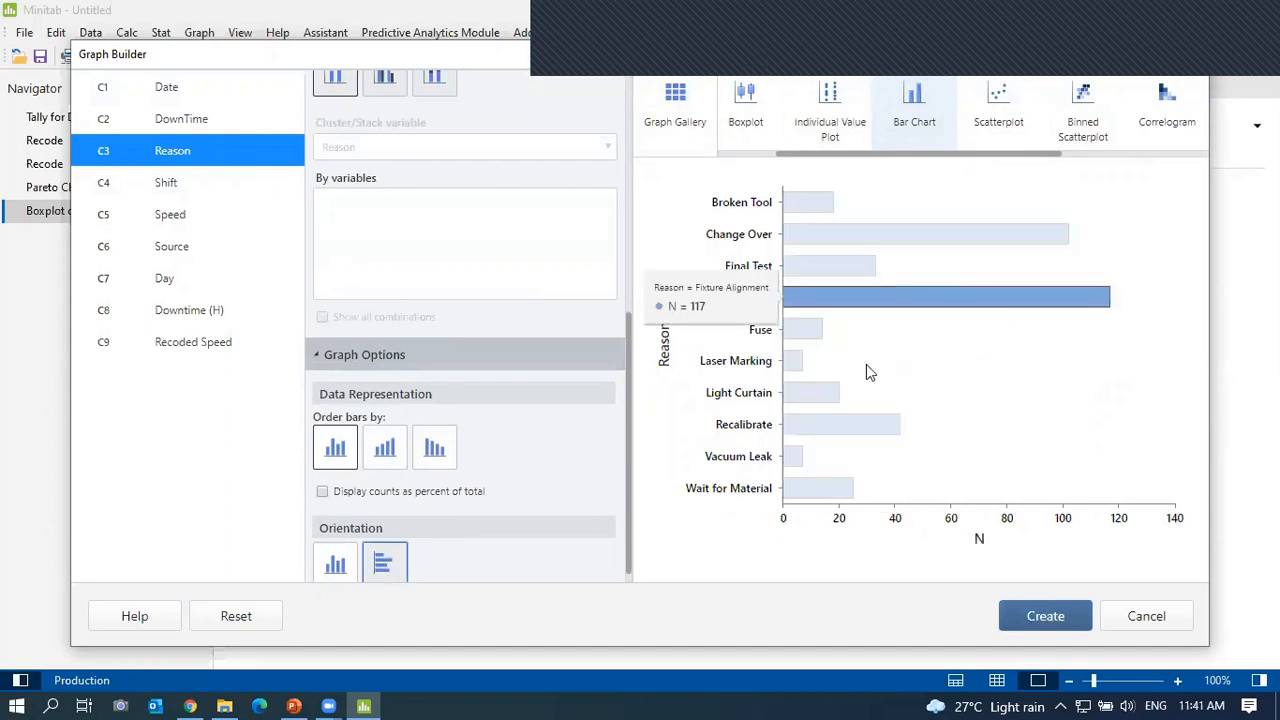
left_click(387, 455)
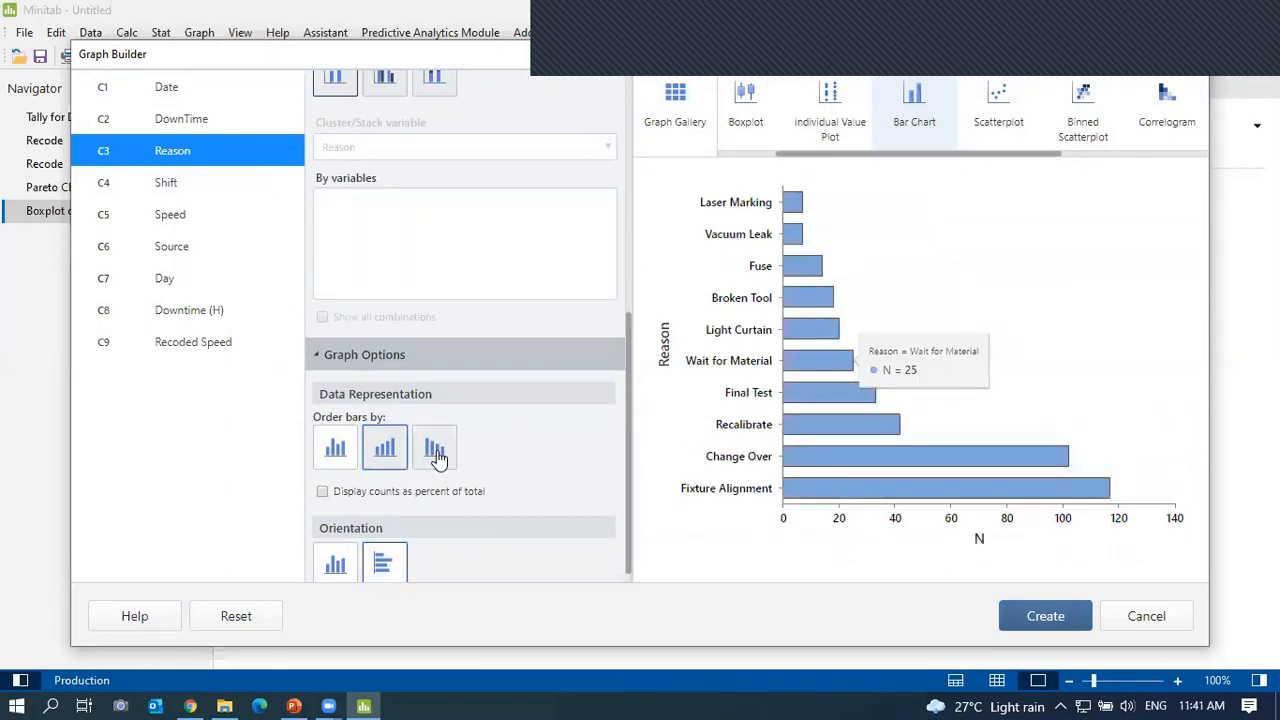
left_click(435, 452)
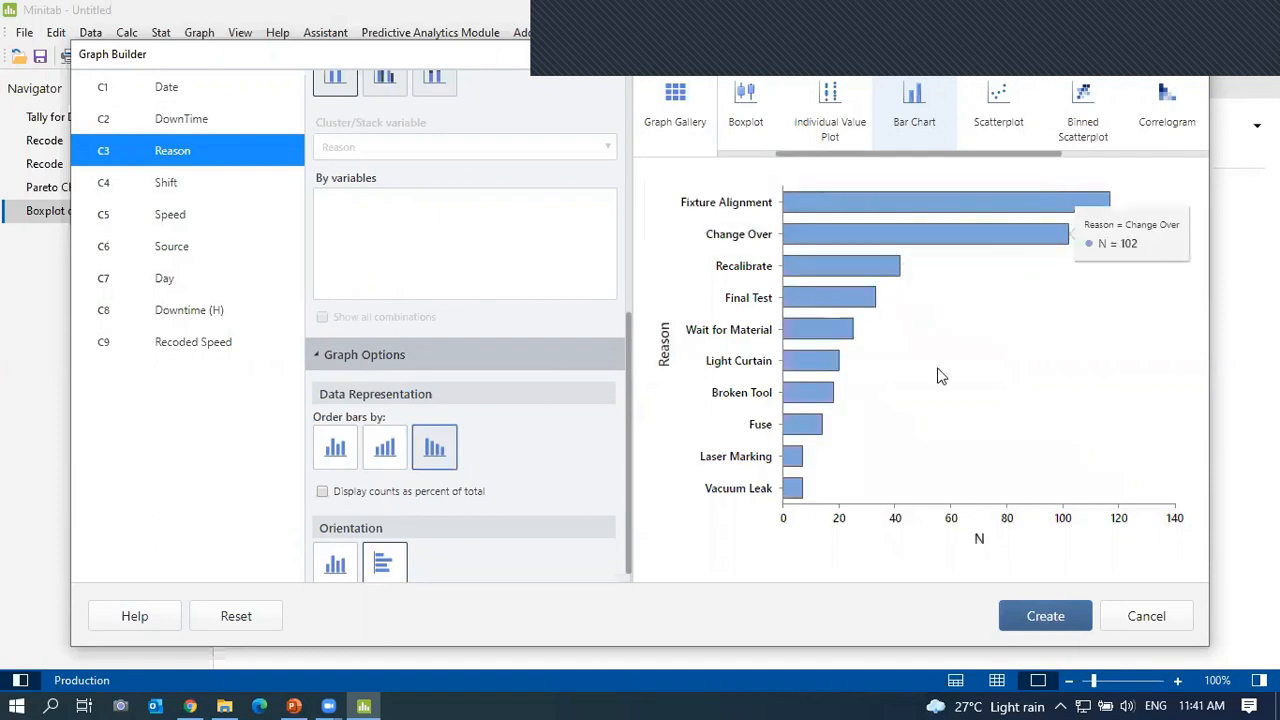
left_click(1043, 617)
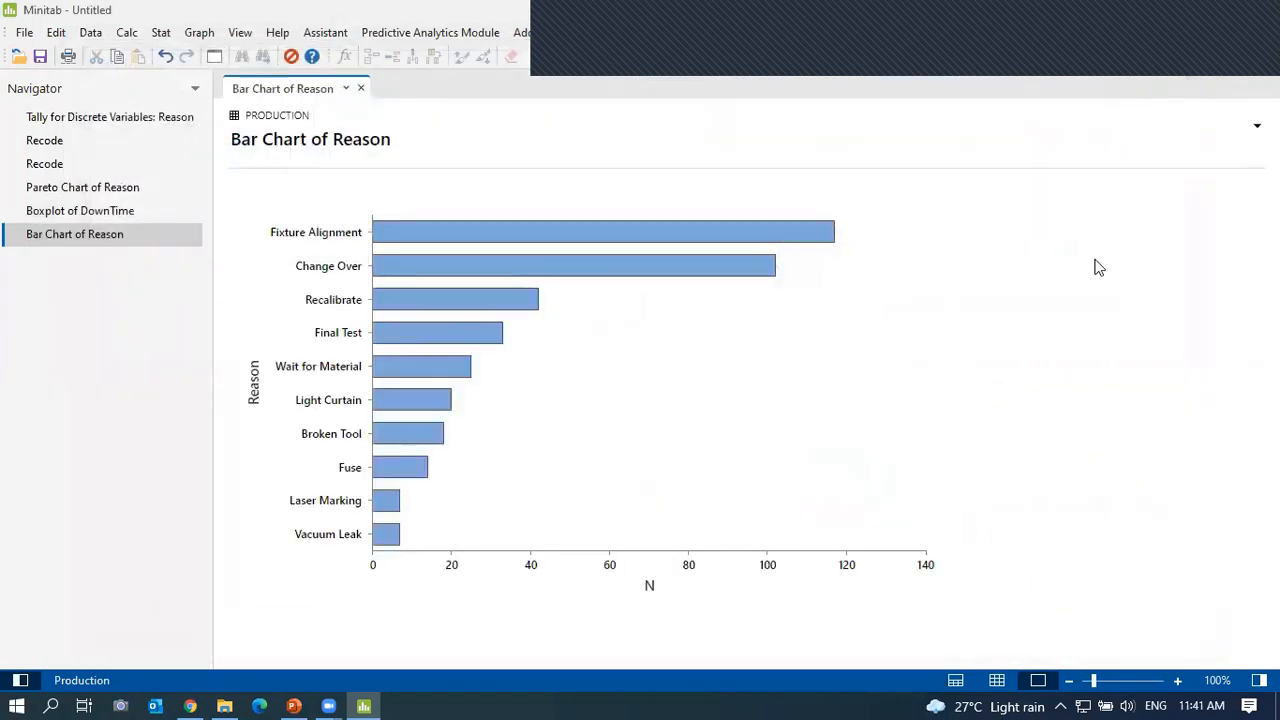
Review the boxplot of DownTime by day, including Wednesday's statistics, and the bar chart of Reason.
left_click(69, 211)
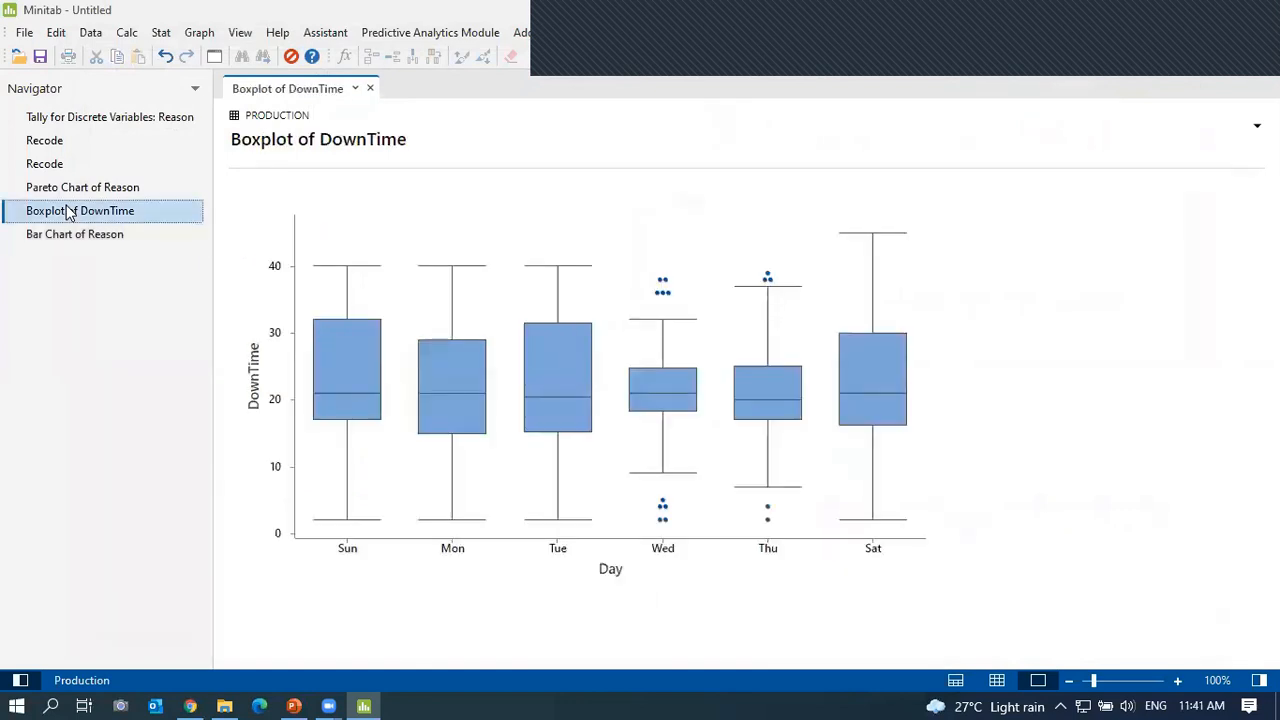
mouse_move(695, 275)
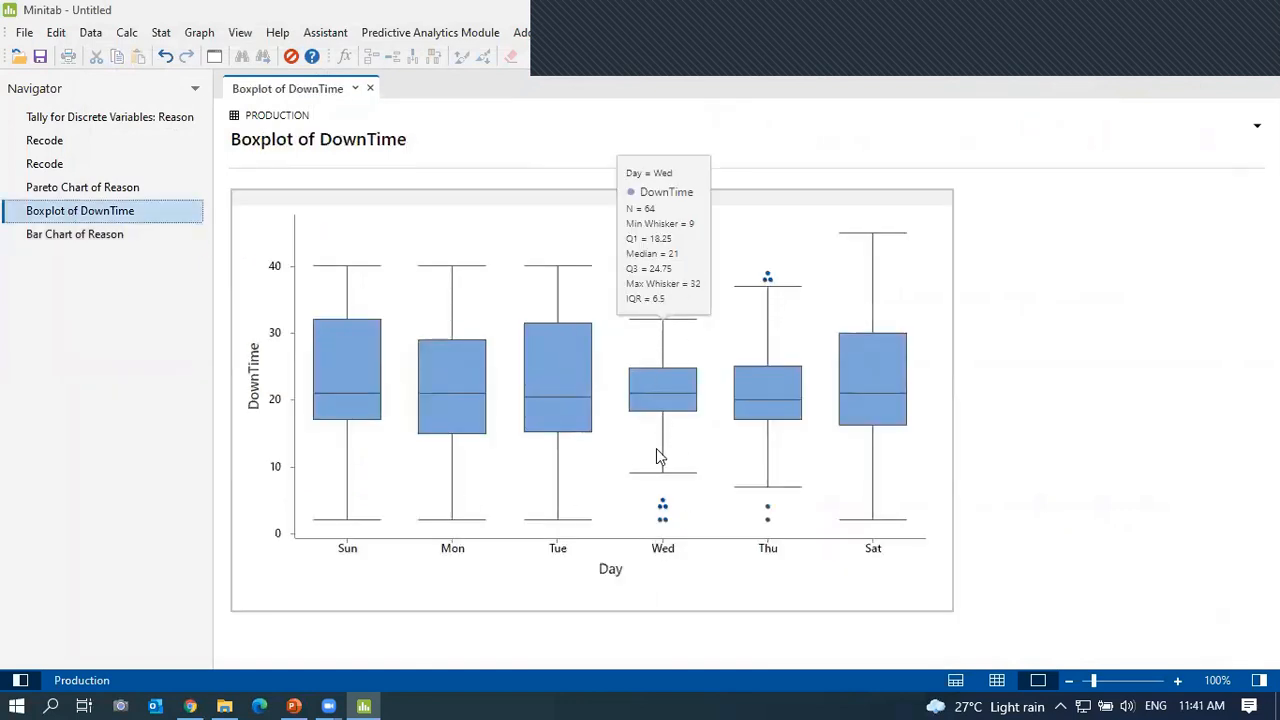
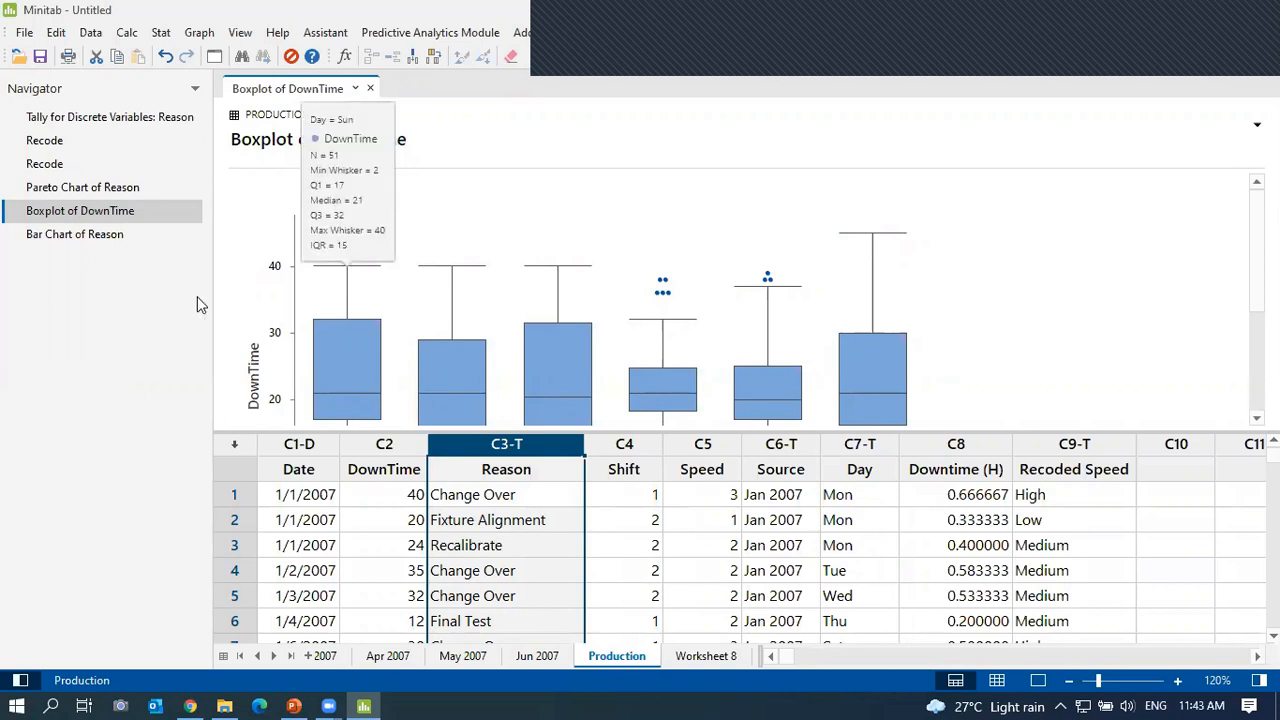
left_click(105, 233)
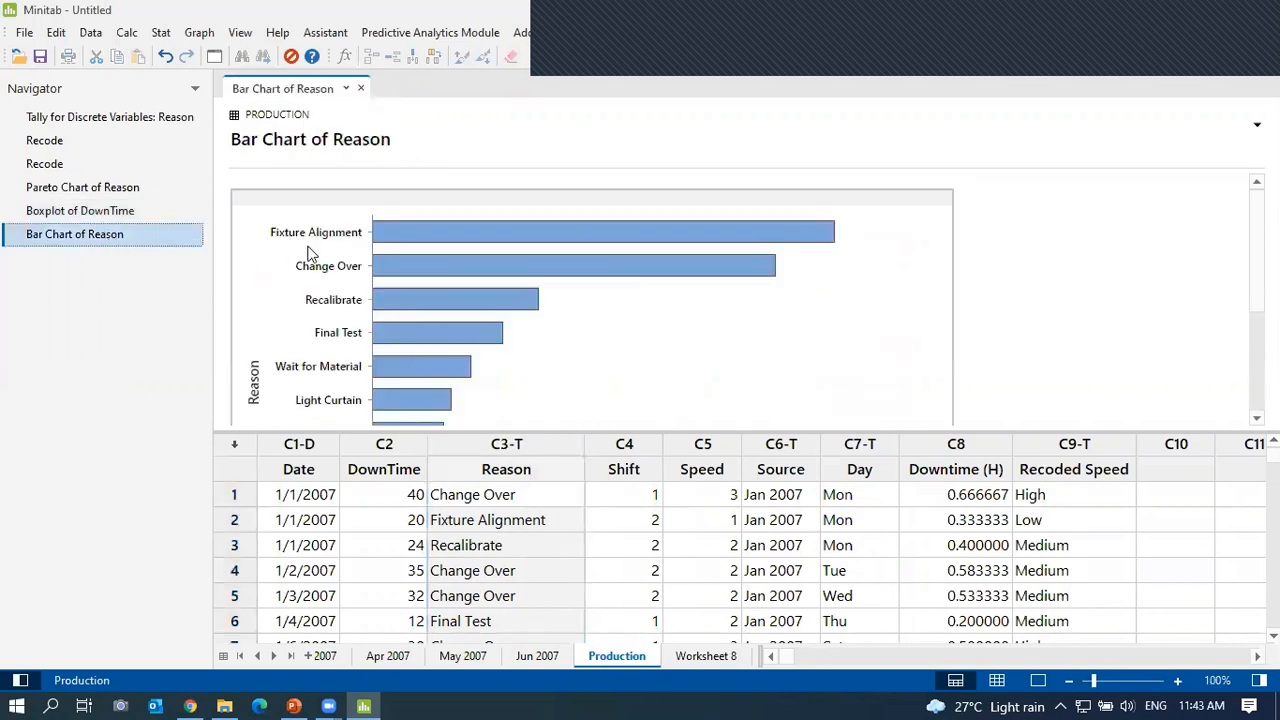
scroll(309, 251, "down", 4)
scroll(309, 251, "up", 2)
mouse_move(469, 253)
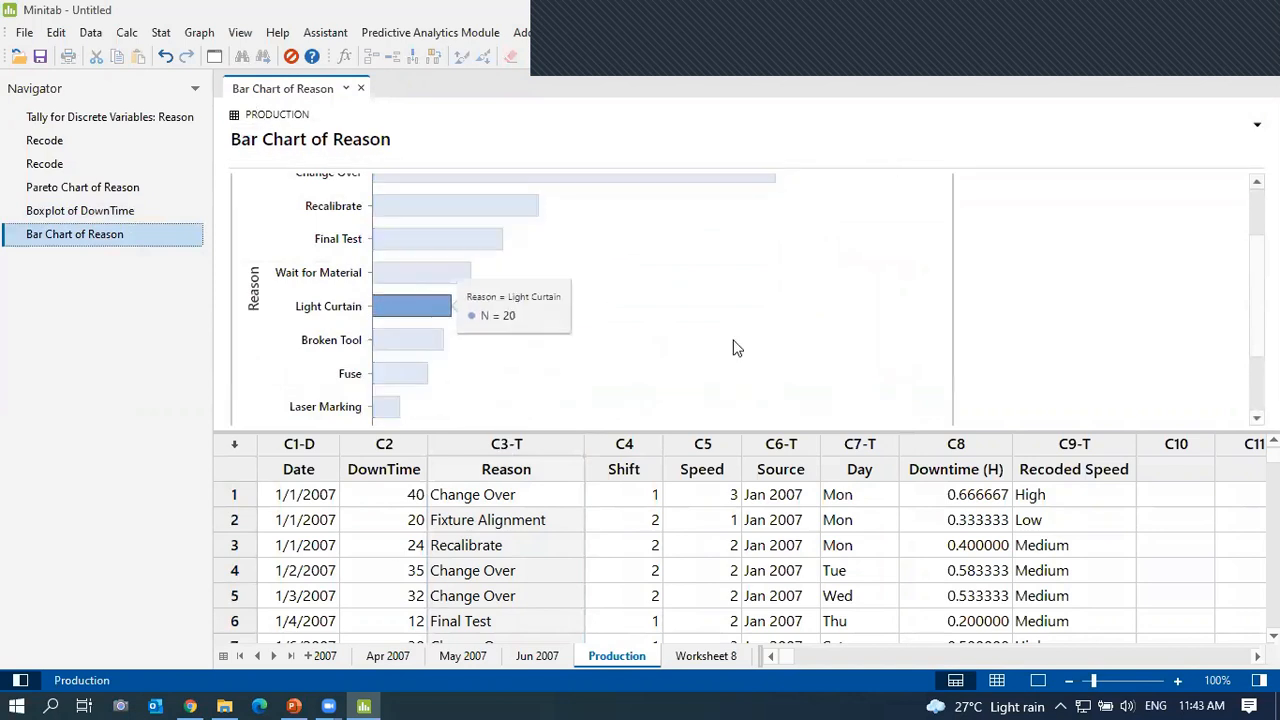
Start a Heatmap from the Production worksheet displaying a function of a variable, with DownTime as the graph variable.
left_click(534, 497)
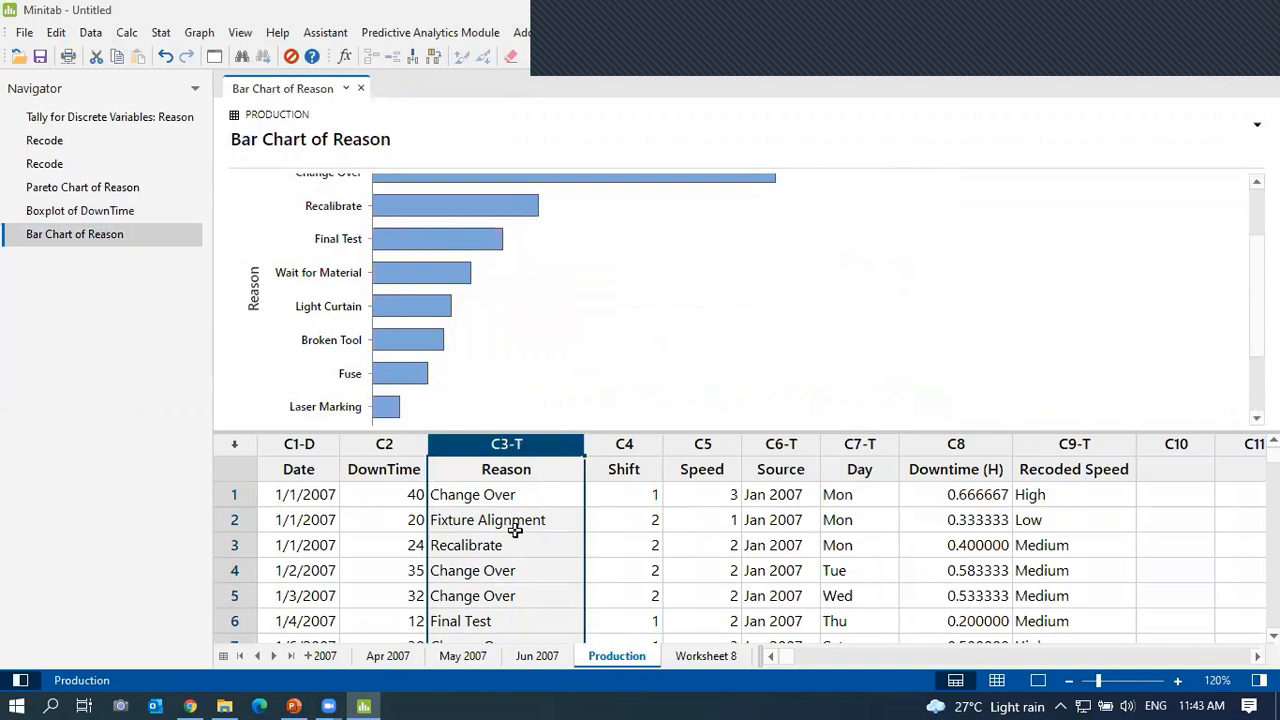
left_click(199, 34)
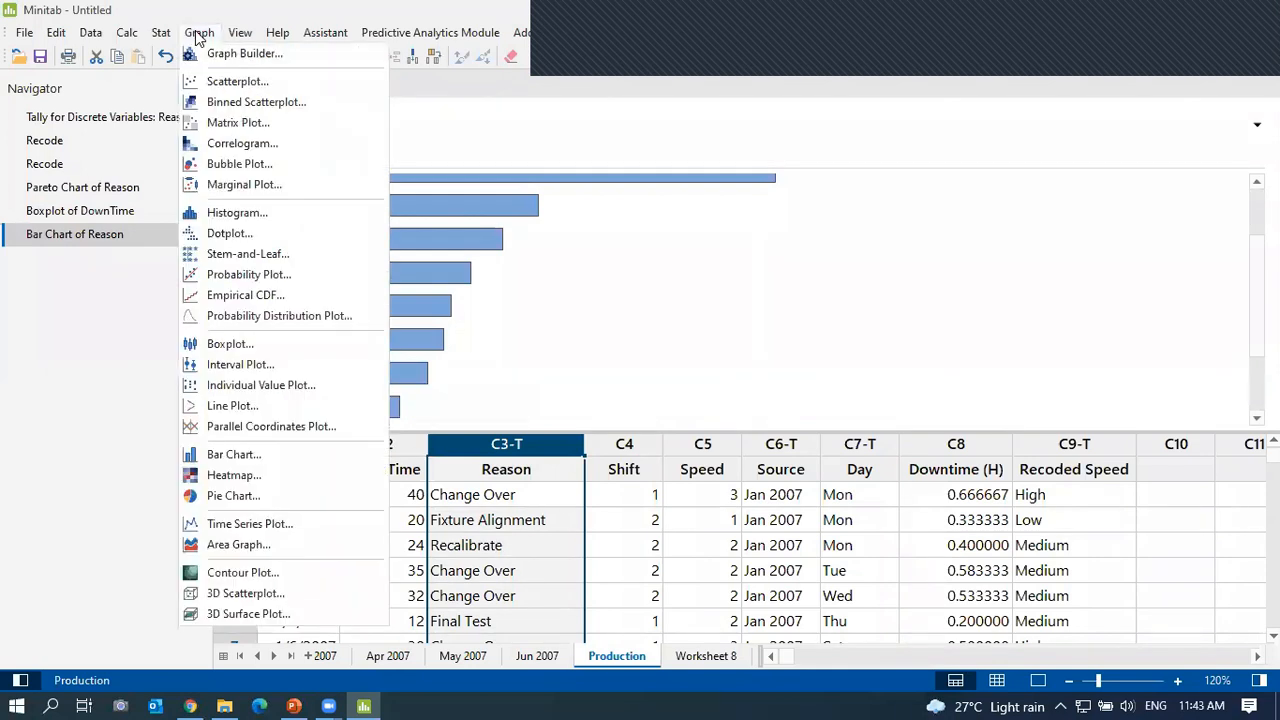
left_click(235, 475)
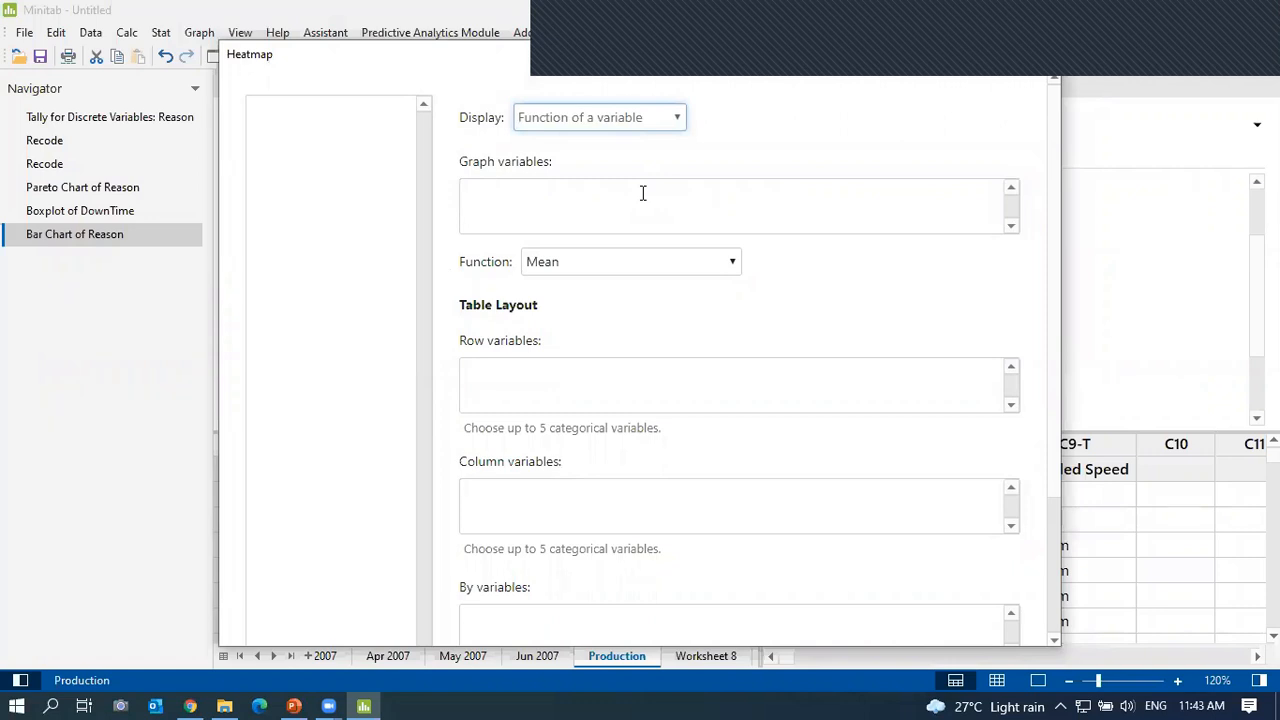
left_click(624, 122)
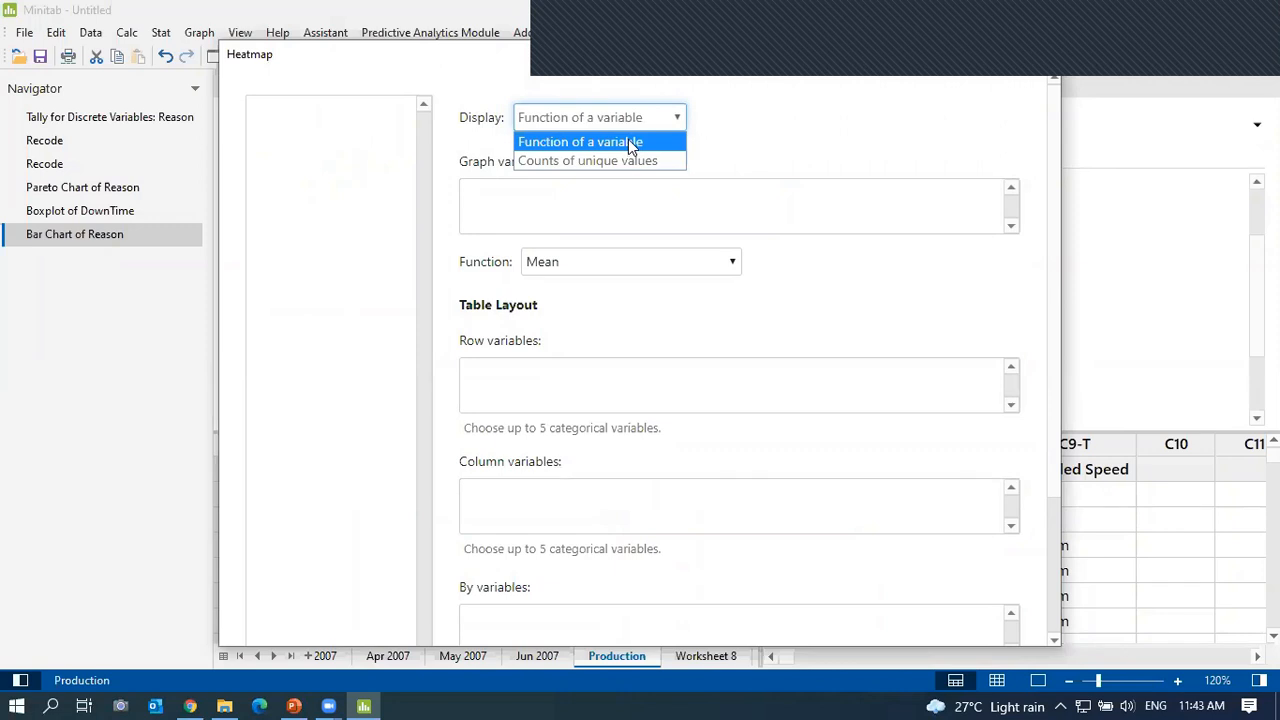
left_click(628, 141)
left_click(580, 194)
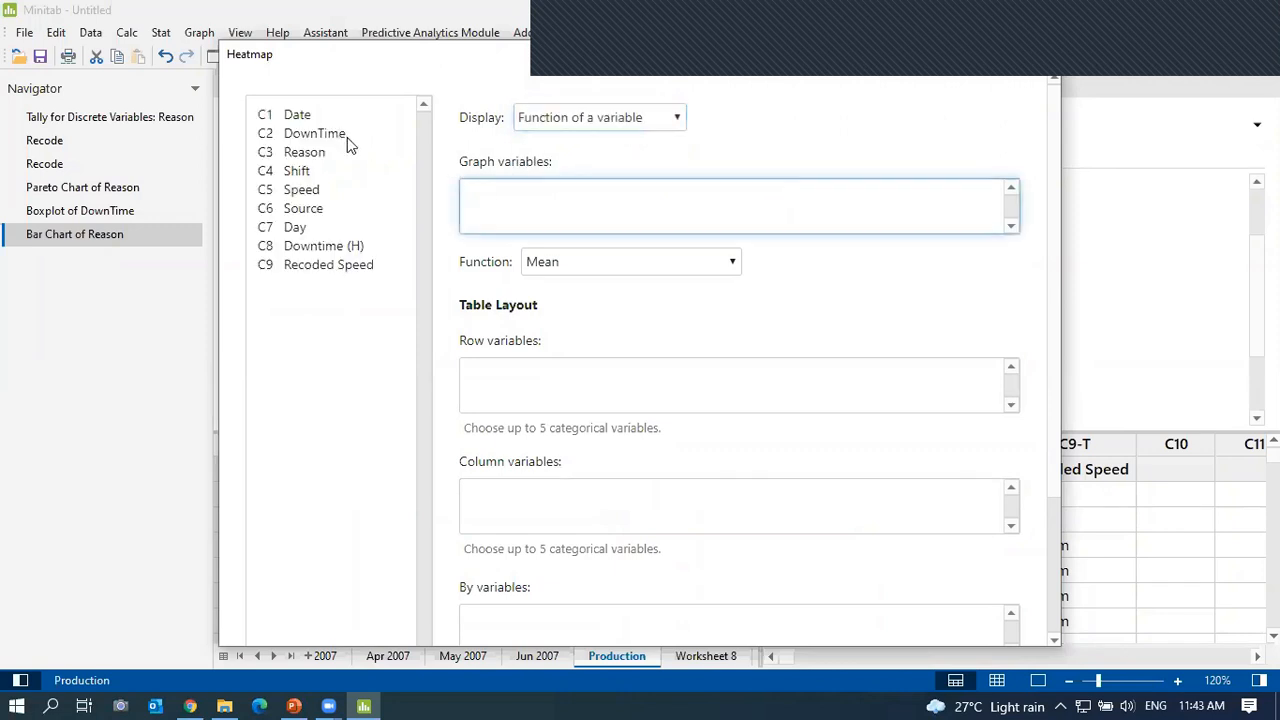
left_click_drag(347, 137, 427, 143)
double_click(341, 107)
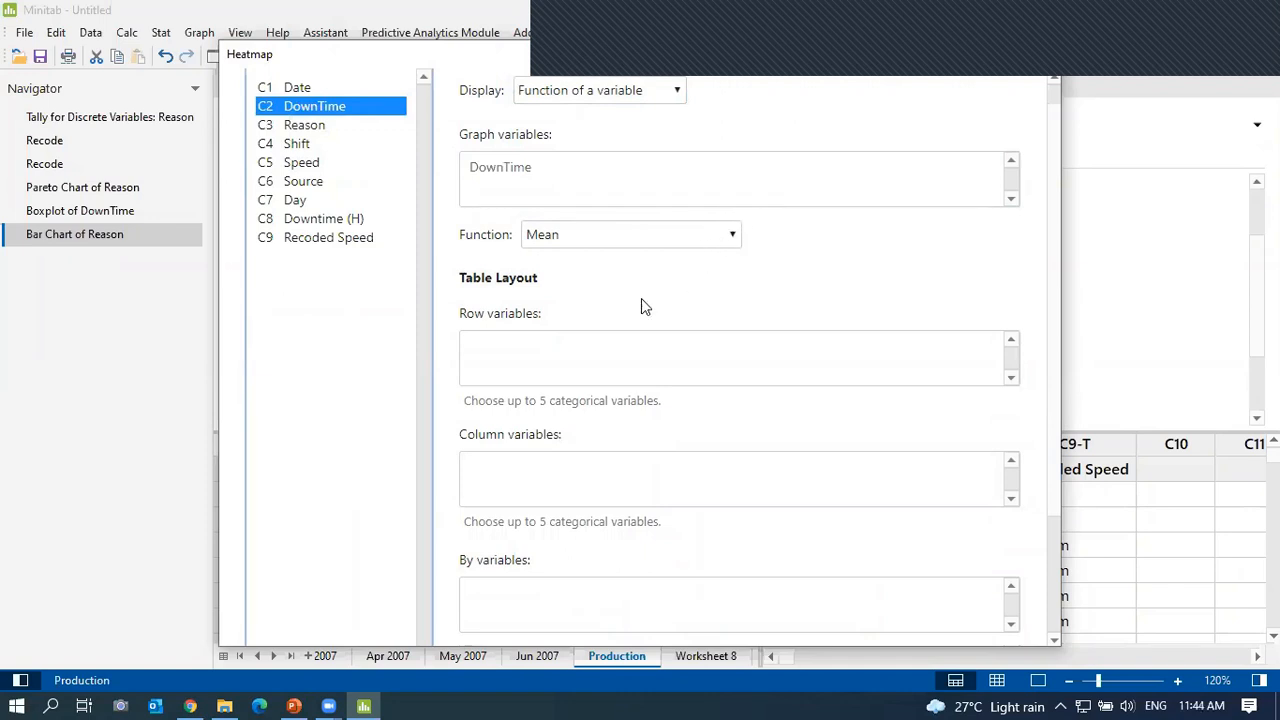
Use Reason as row variable and Day and Shift as column variables, create the heatmap, and show only the output pane.
left_click(599, 363)
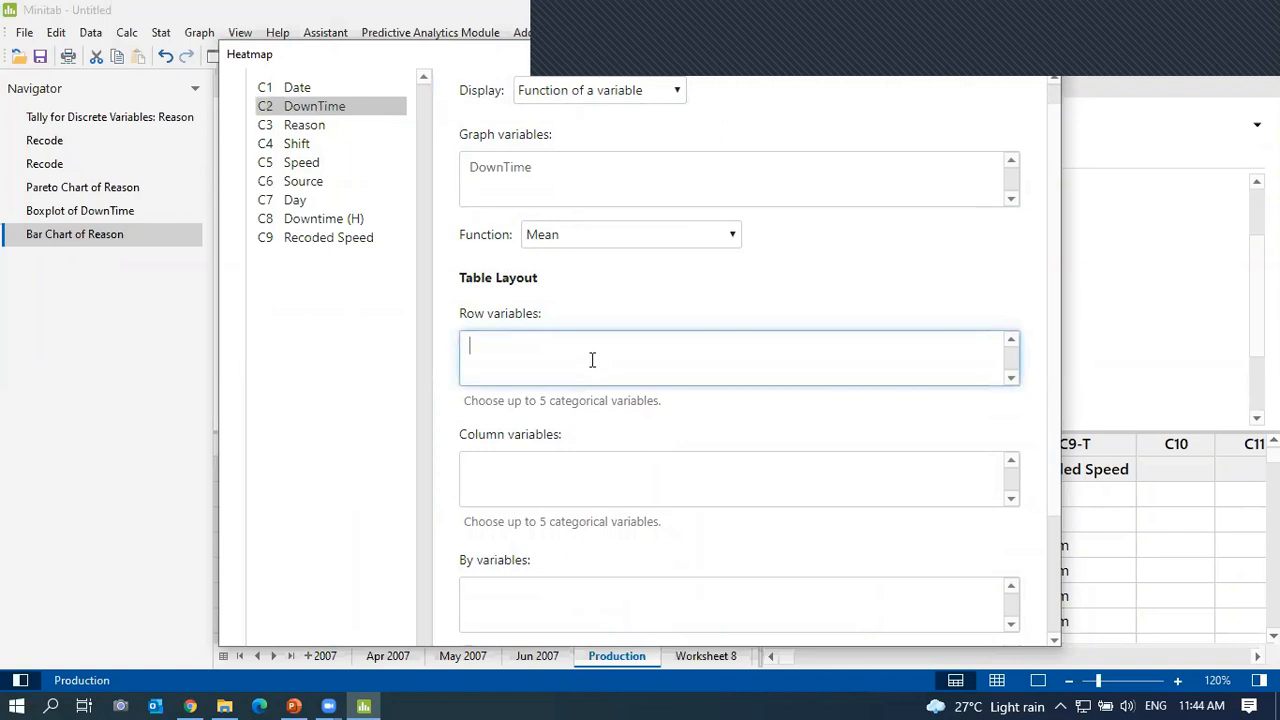
double_click(290, 126)
left_click(530, 471)
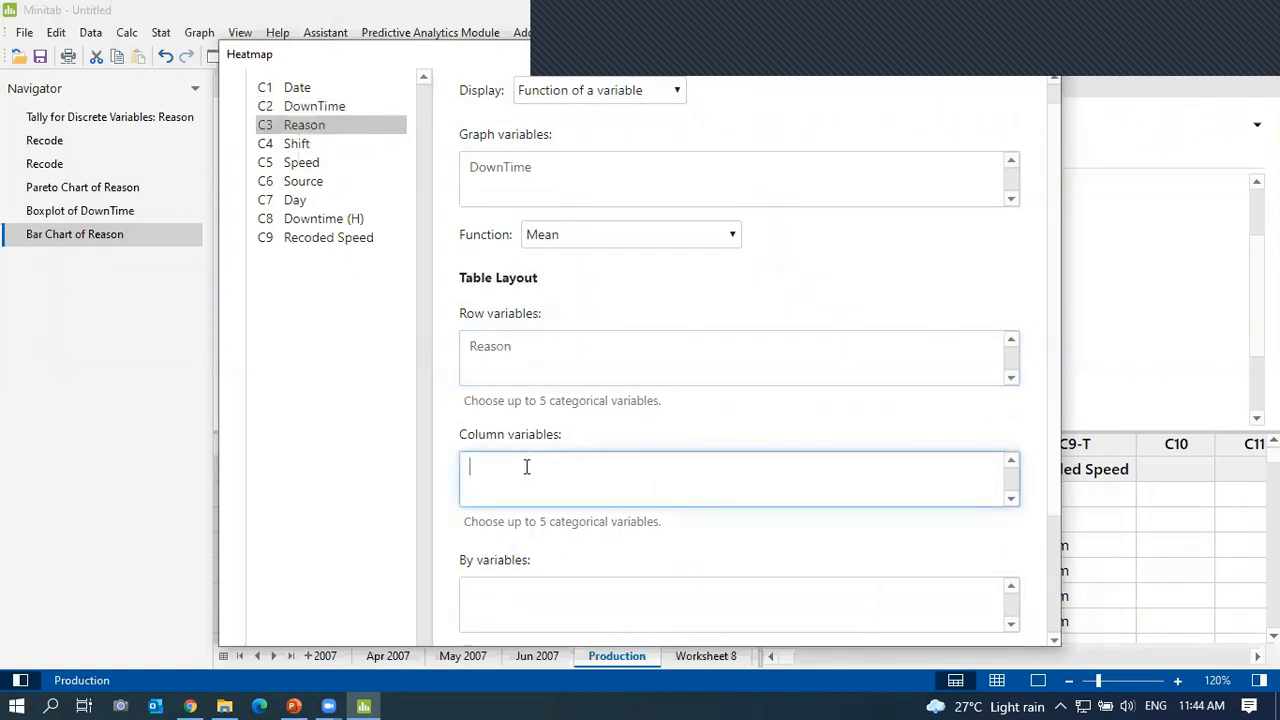
left_click_drag(290, 203, 295, 203)
double_click(295, 203)
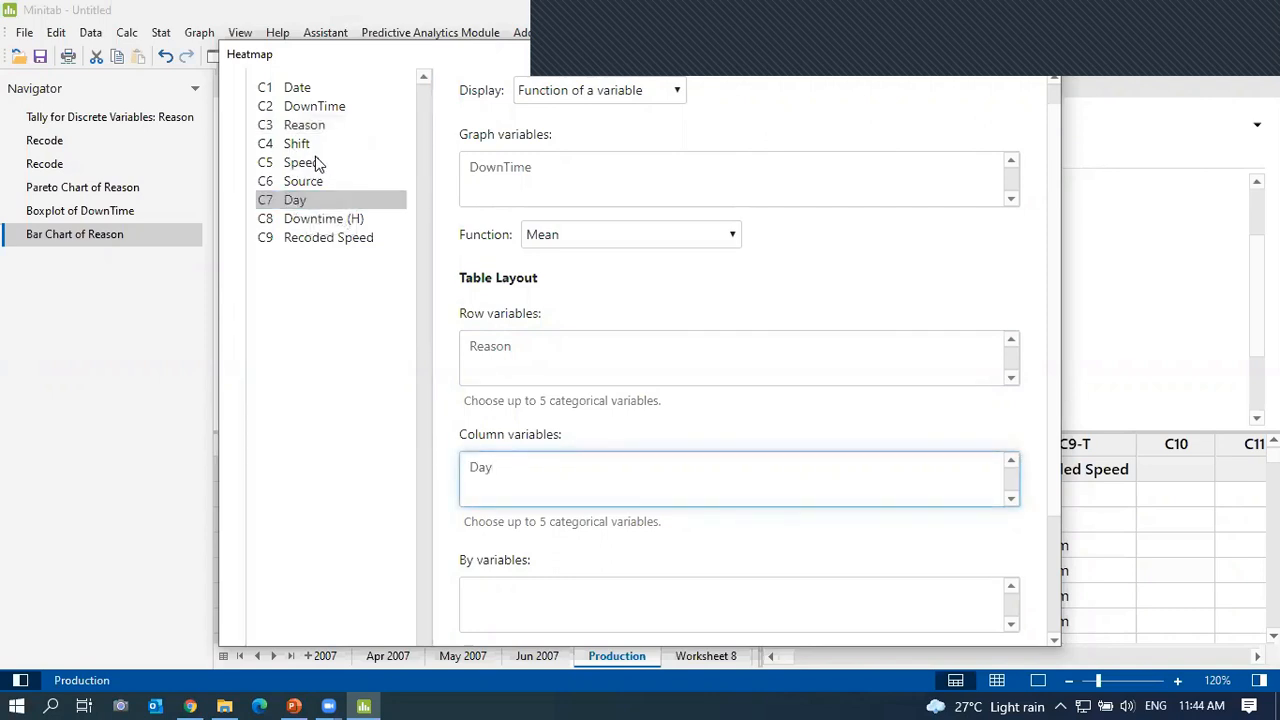
double_click(296, 144)
scroll(777, 470, "down", 3)
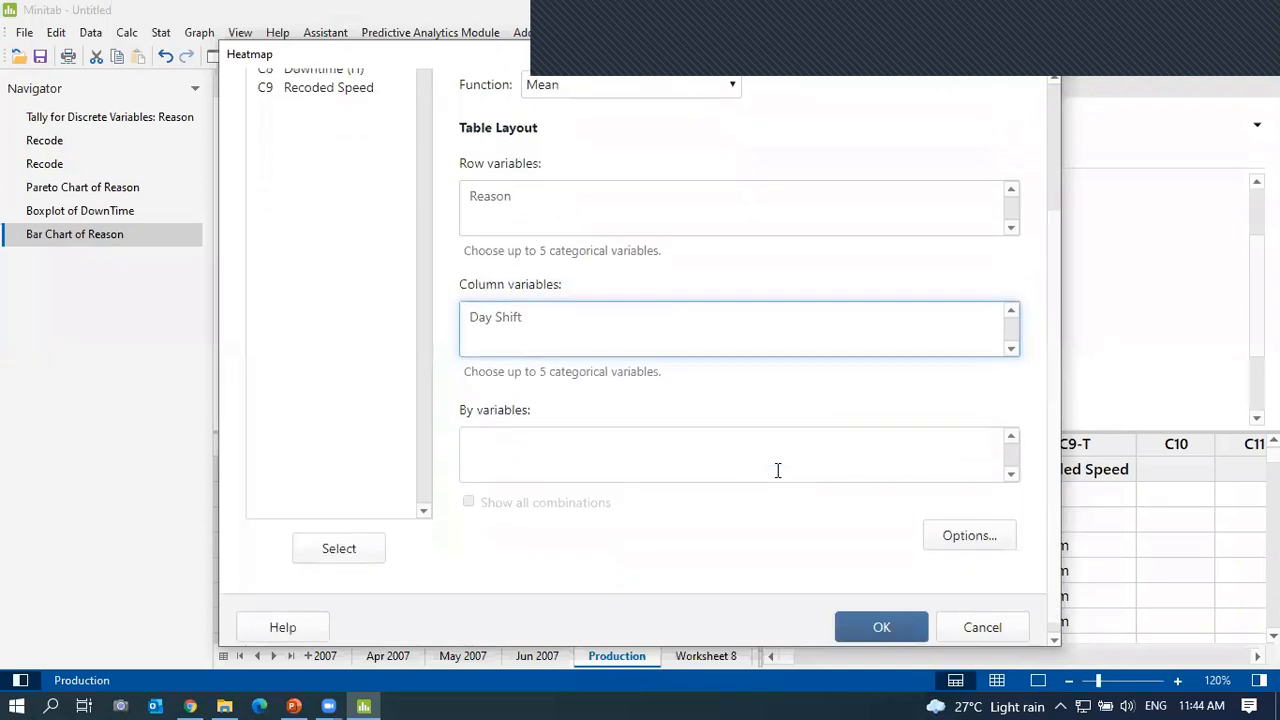
left_click(878, 618)
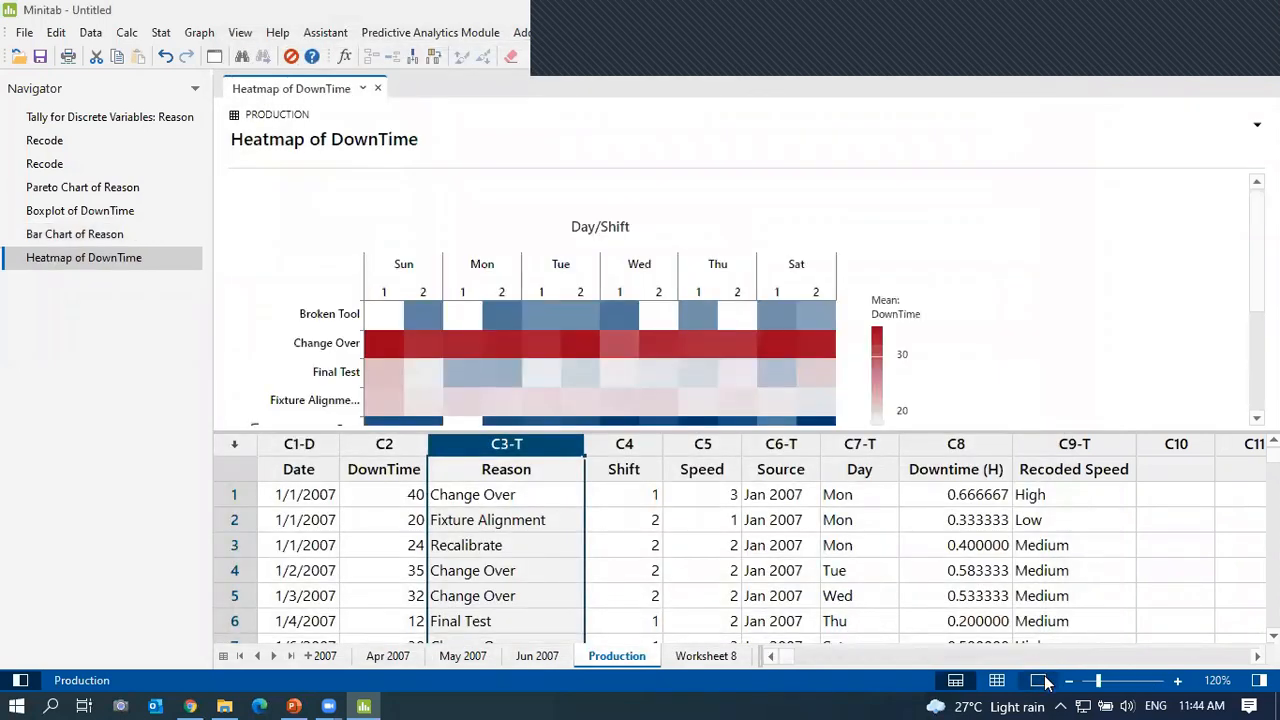
left_click(1040, 680)
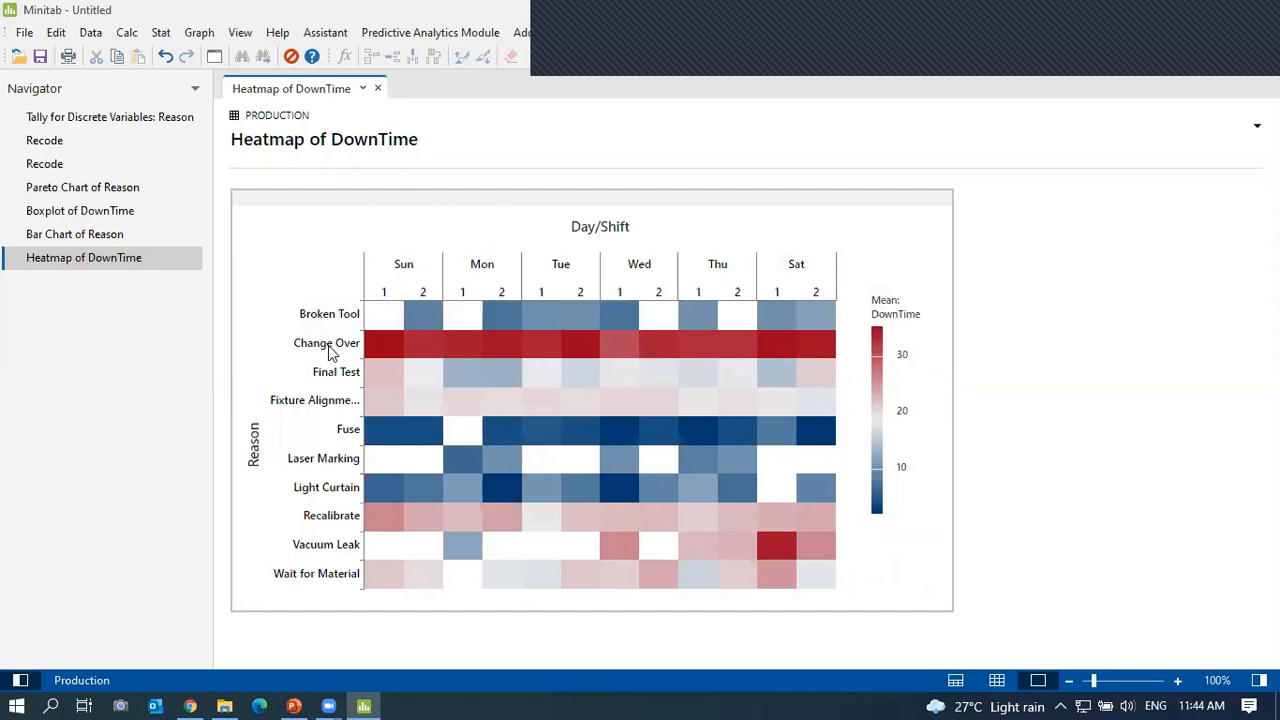
Check the Pareto chart of Reason, and inspect the mean downtime of individual heatmap cells by reason, day and shift.
left_click(100, 191)
left_click(100, 191)
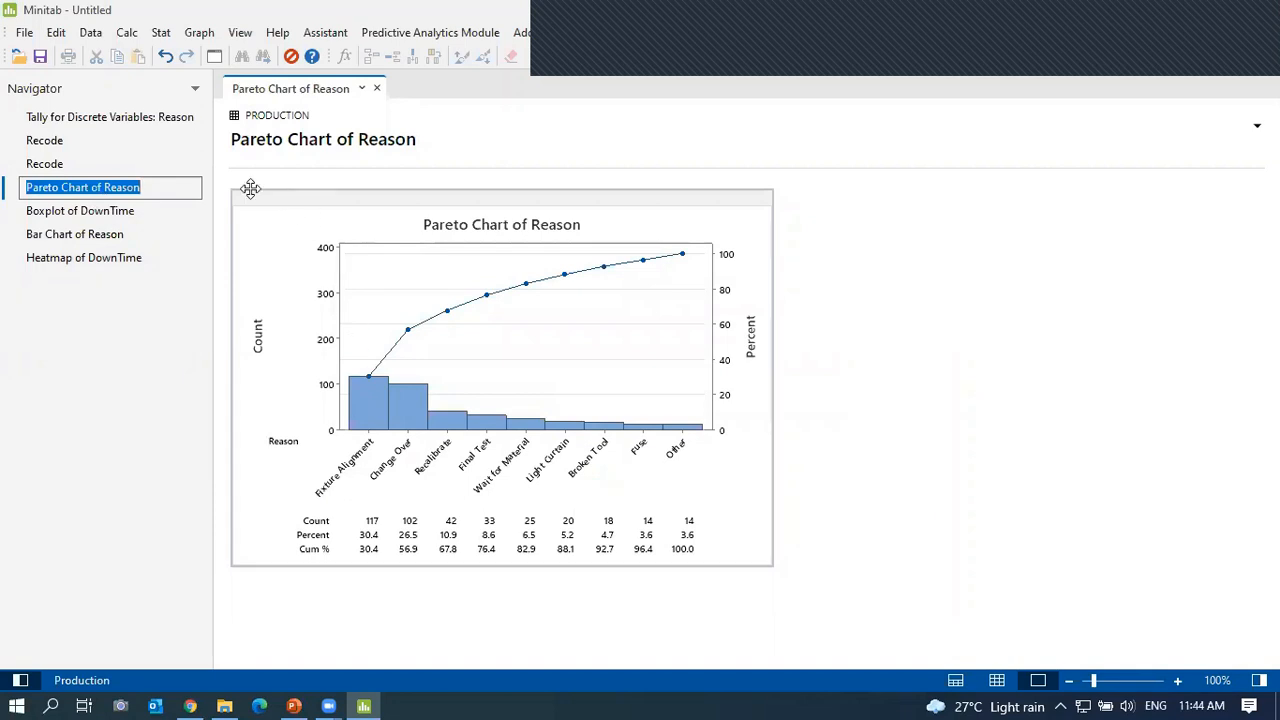
double_click(69, 260)
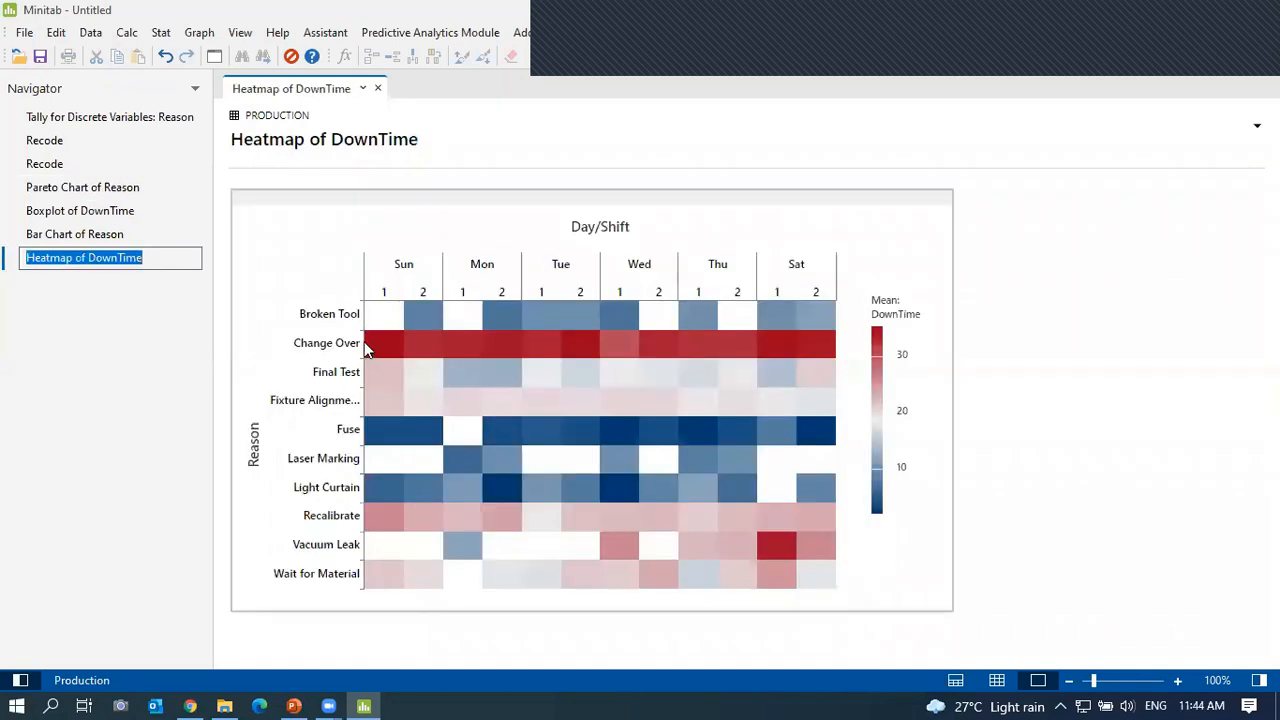
mouse_move(378, 350)
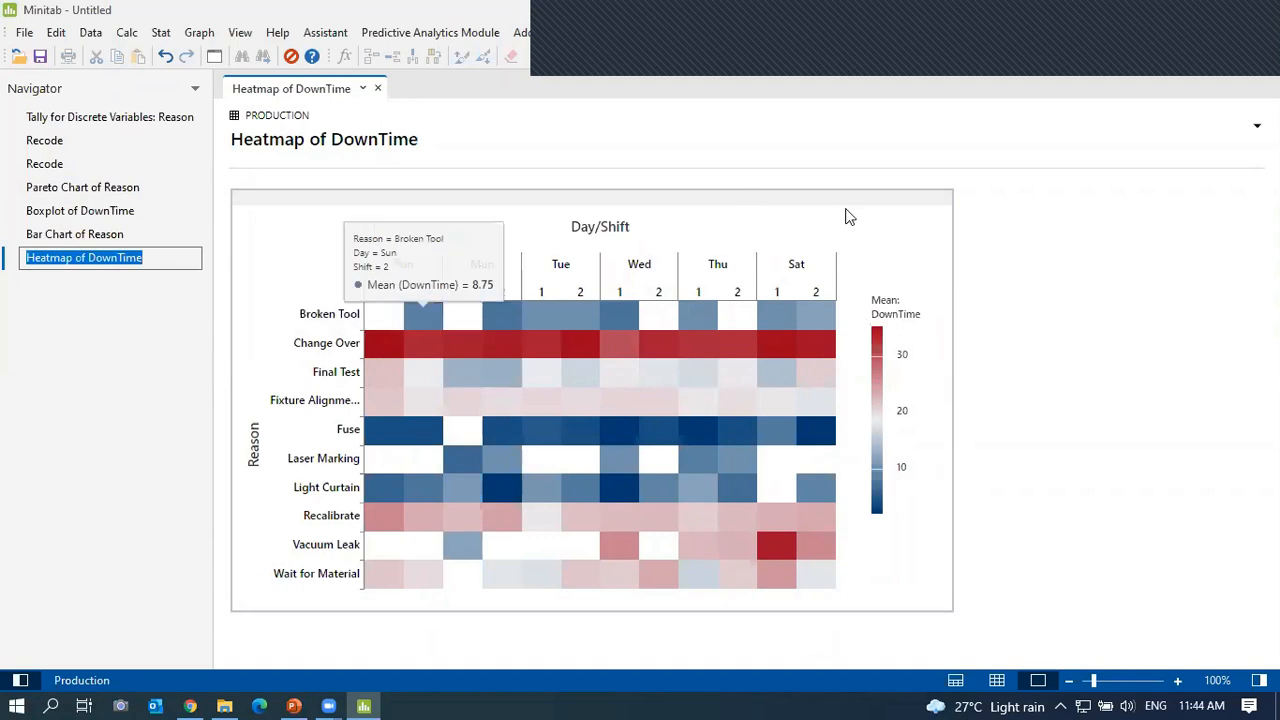
mouse_move(793, 337)
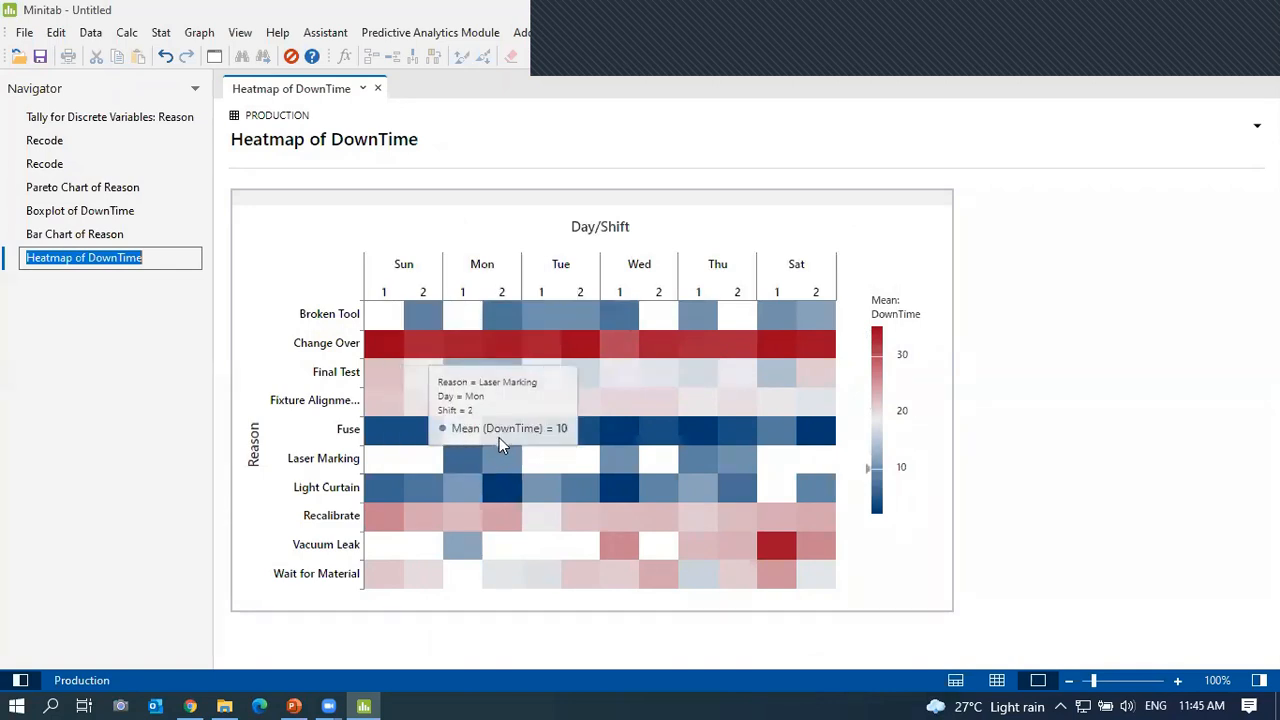
mouse_move(508, 431)
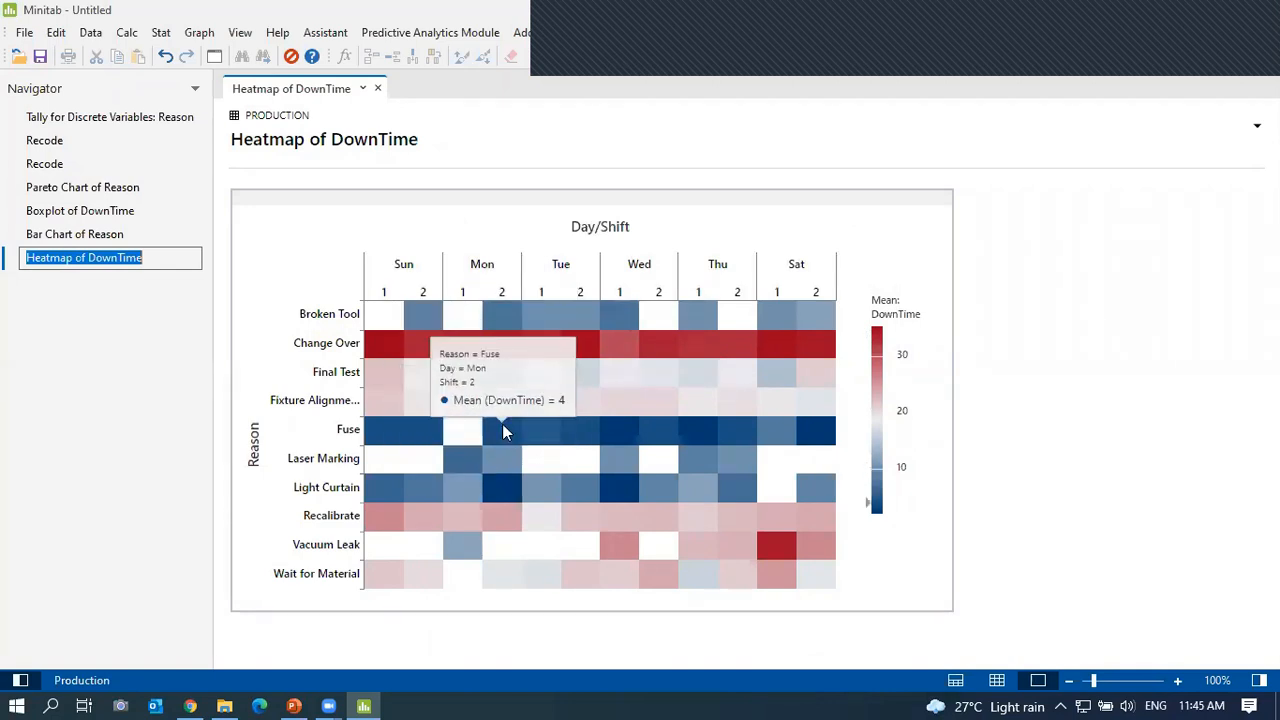
mouse_move(495, 312)
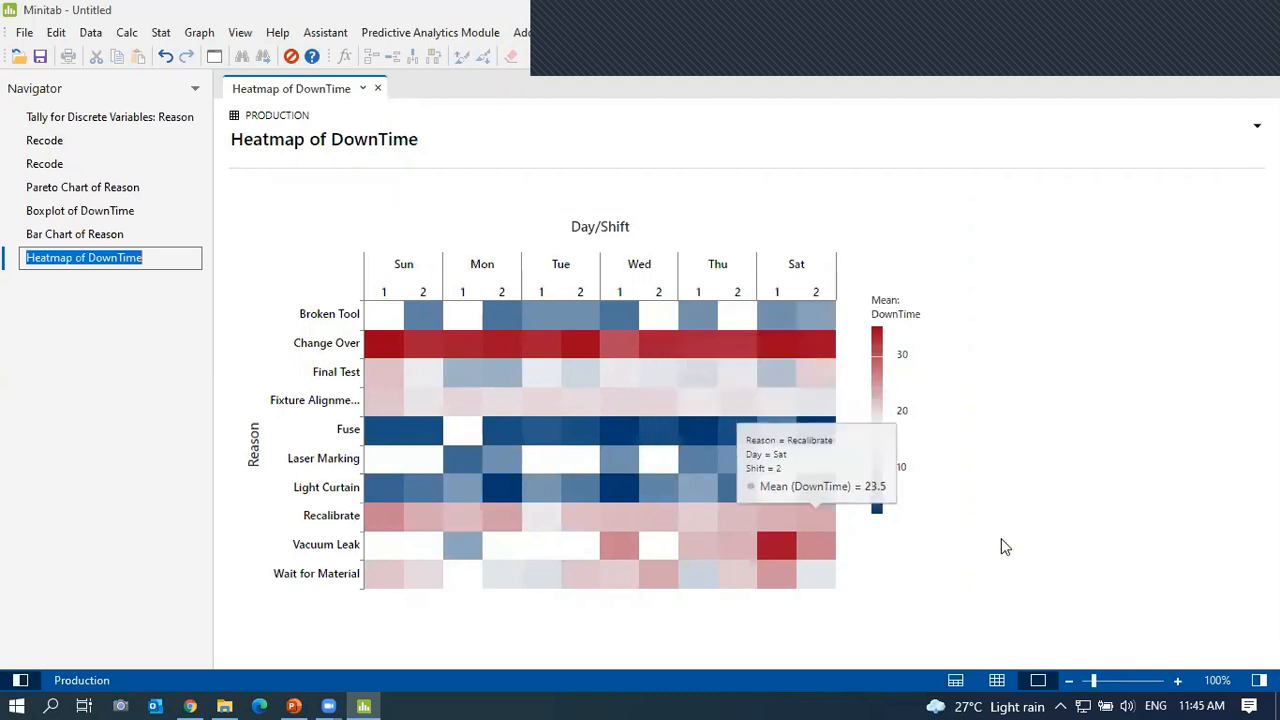
Switch to PowerPoint, go to slide 32 about the Binned Scatterplot, and start the slide show from there.
left_click(293, 706)
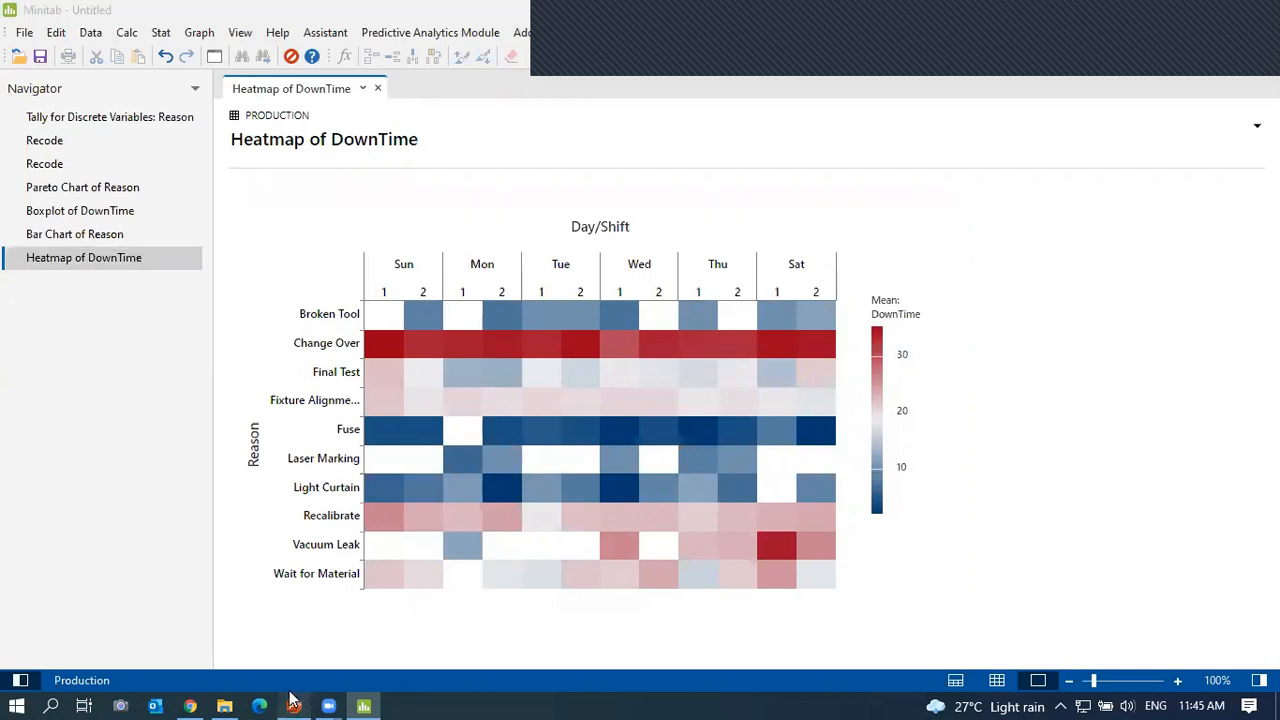
scroll(388, 538, "down", 1)
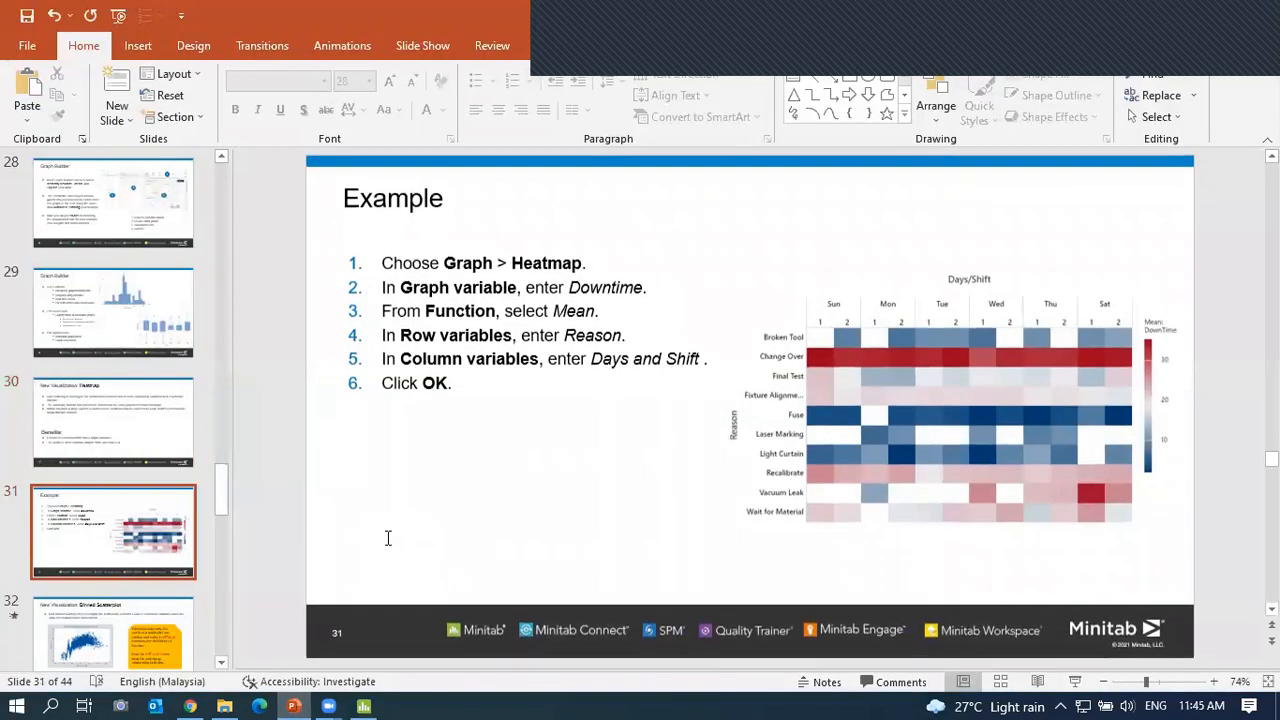
scroll(388, 538, "down", 1)
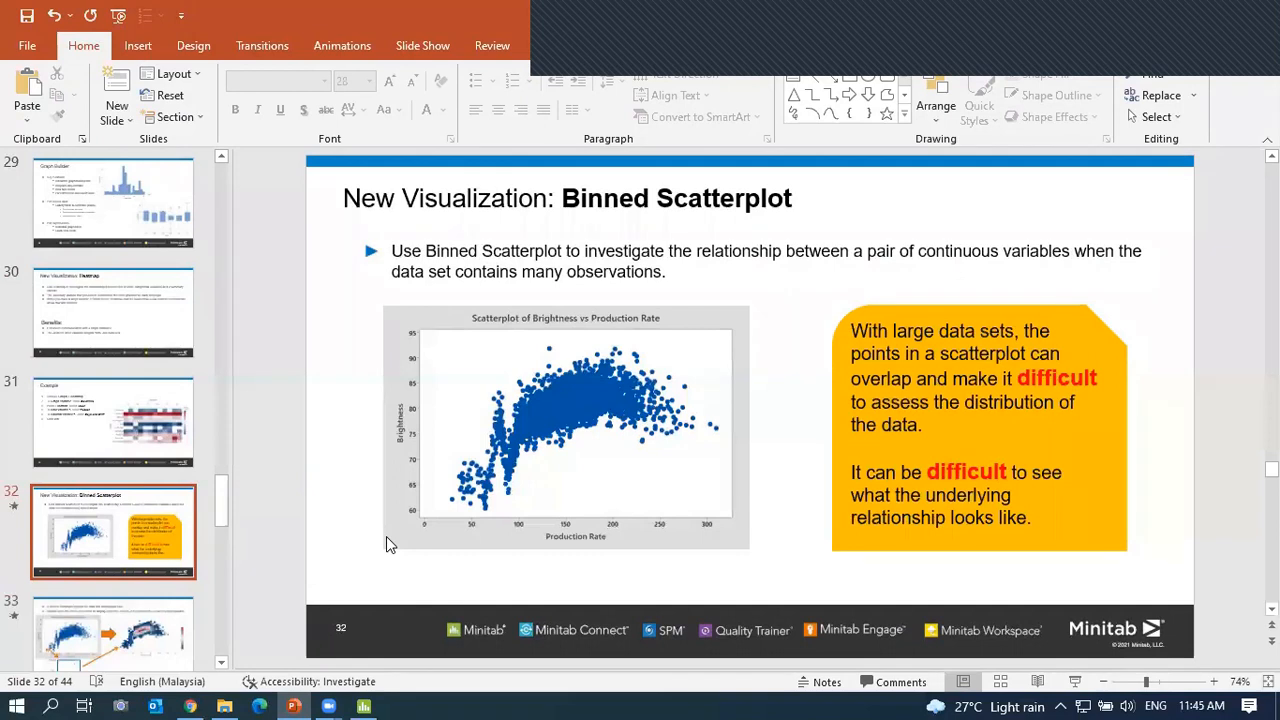
left_click(1075, 681)
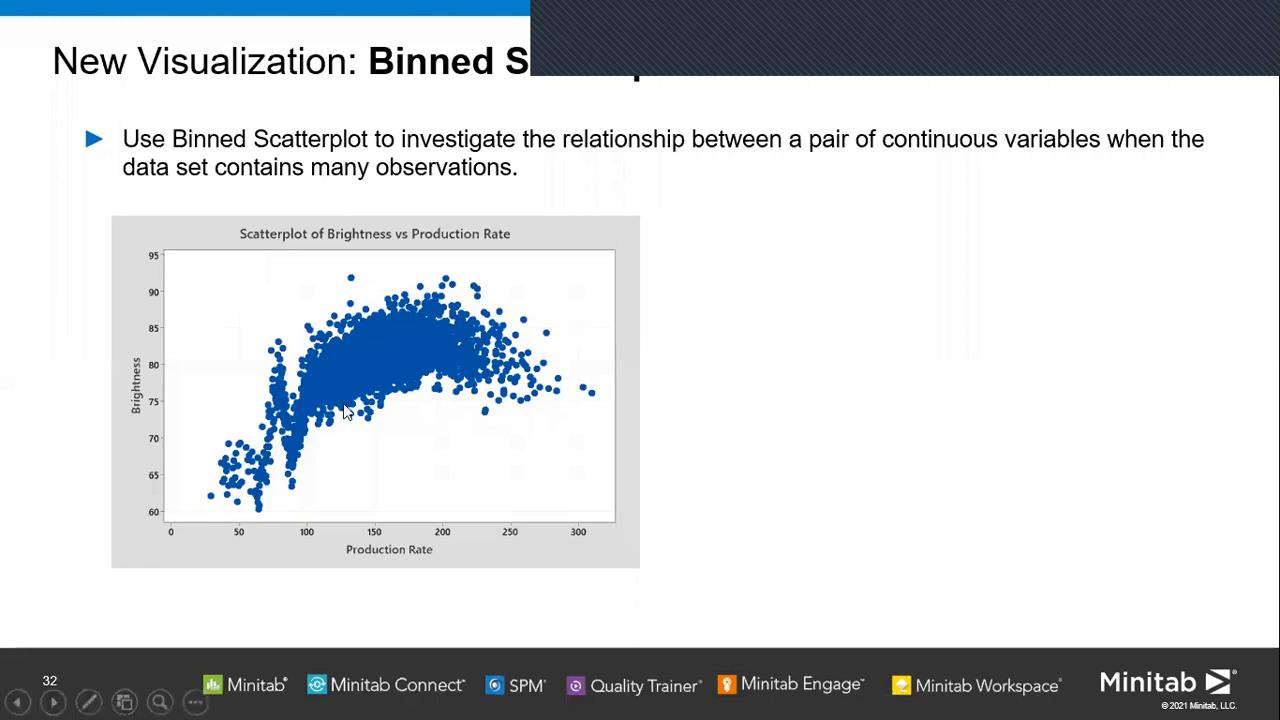
Present the overlapping-points note and slide 33 on how binned scatterplots group data, and end the slide show.
left_click(515, 405)
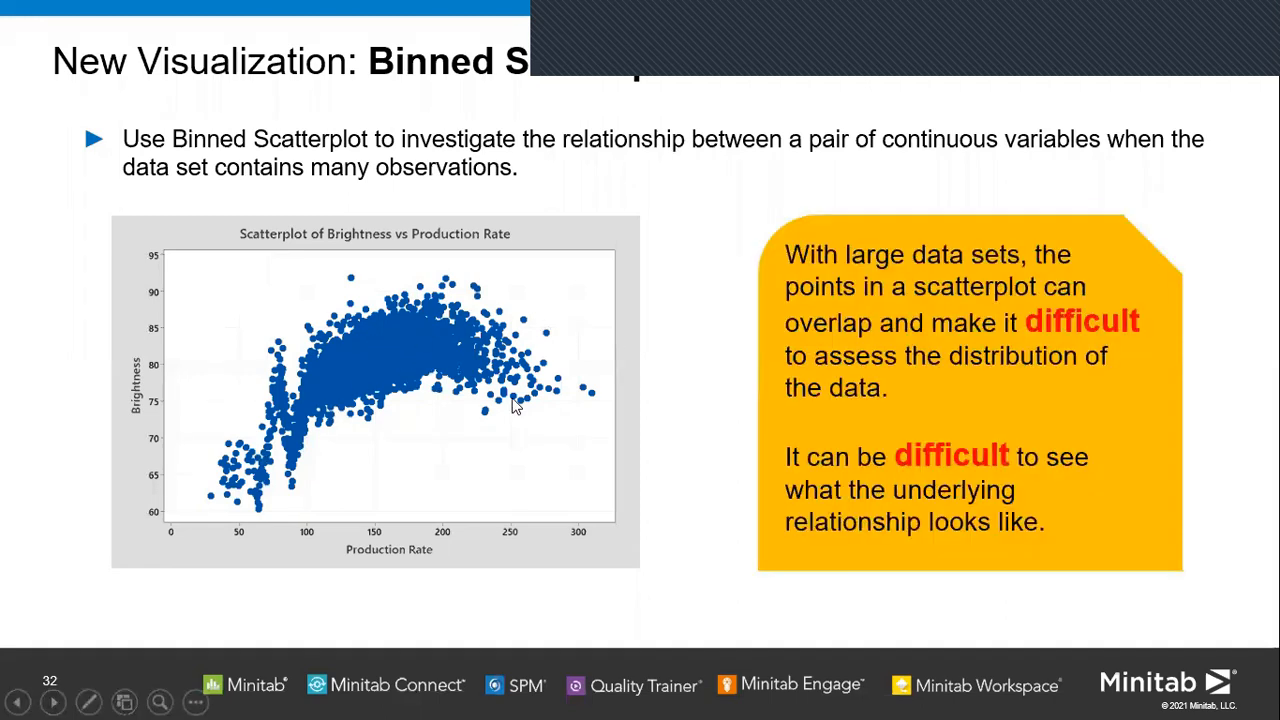
left_click(513, 400)
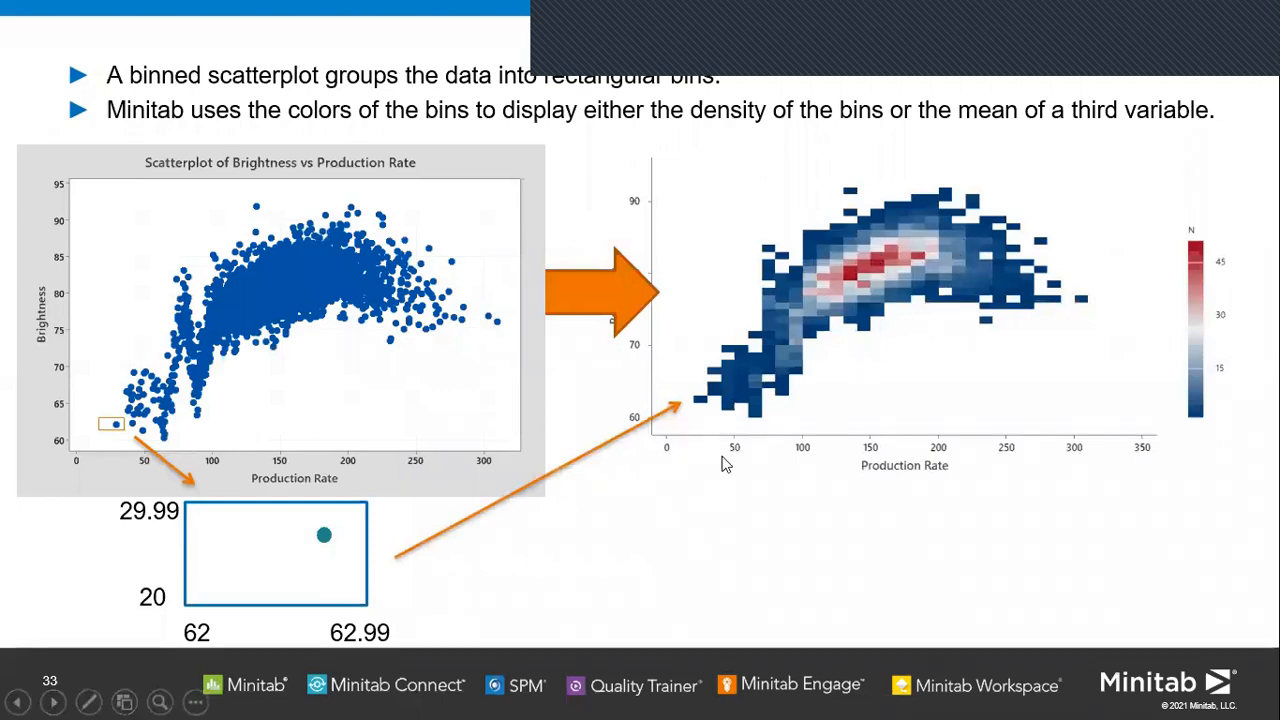
scroll(829, 372, "up", 1)
scroll(797, 380, "down", 1)
right_click(701, 538)
left_click(757, 526)
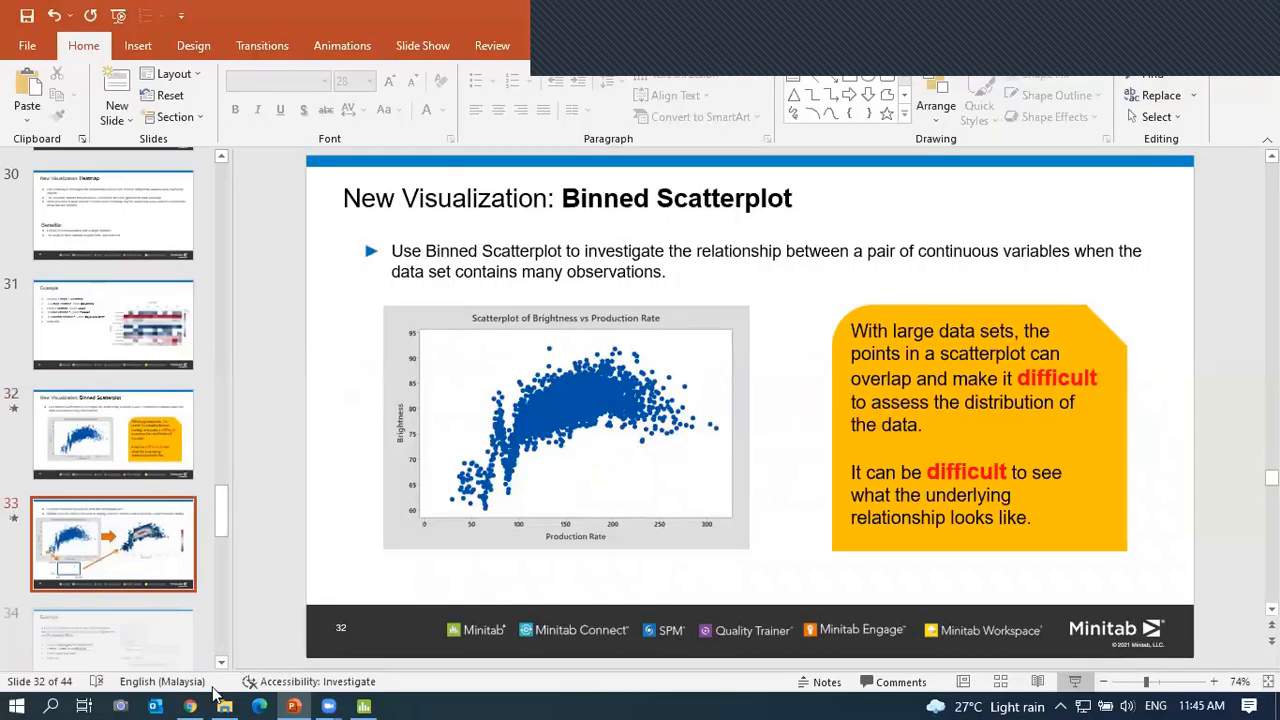
Switch to File Explorer, open the New Visualization.mpx project in Minitab, and display its PulpBrightness worksheet.
left_click(225, 706)
double_click(207, 125)
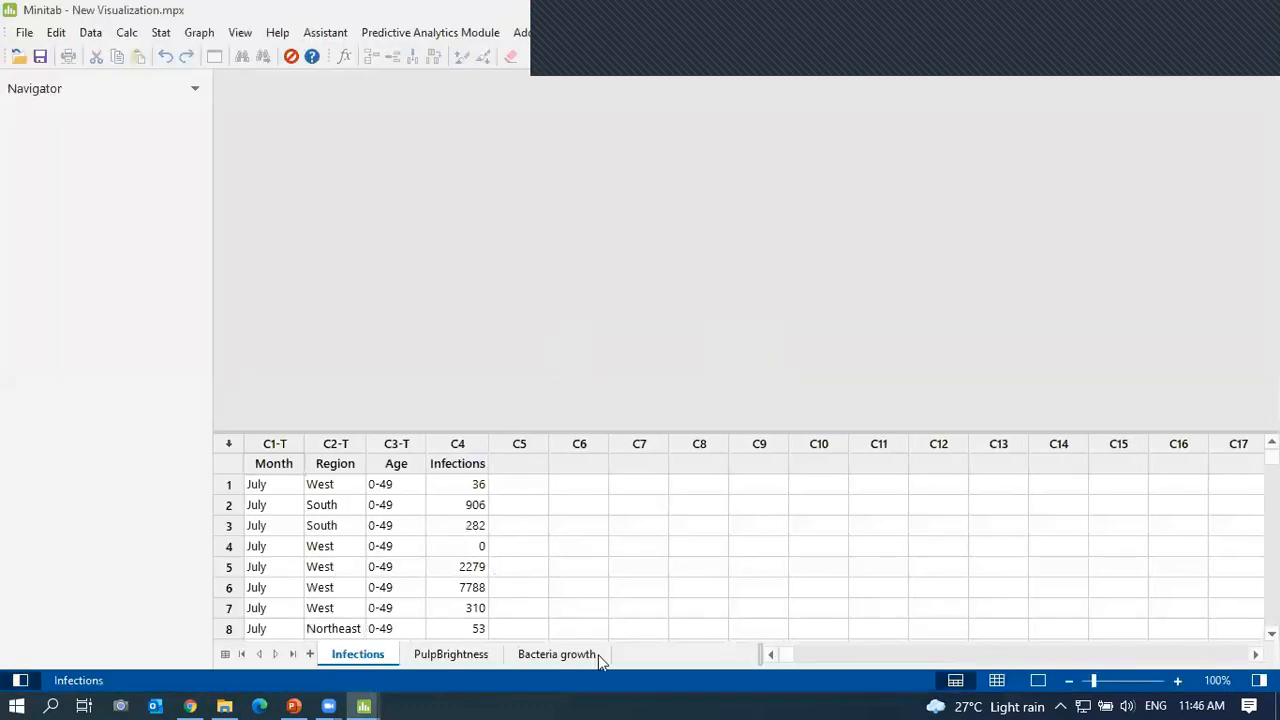
left_click(436, 656)
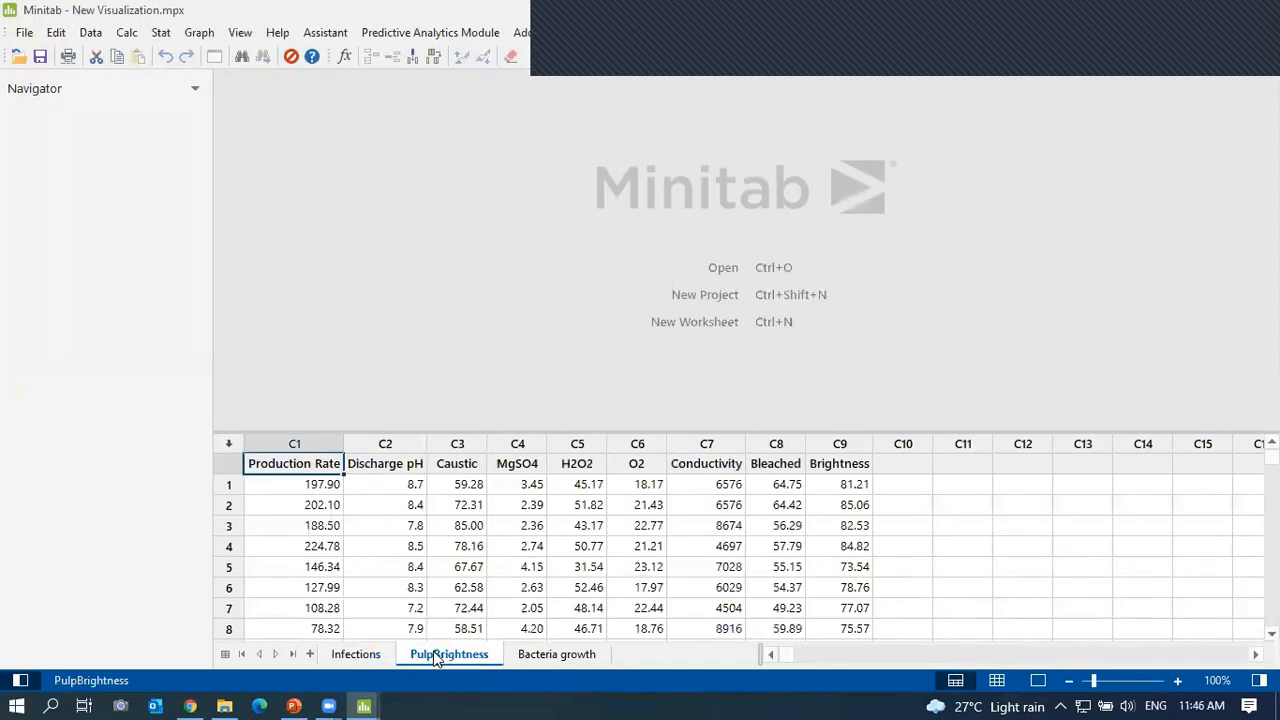
Create a binned scatterplot with Brightness as Y-variable and Production Rate as X-variable, and show only the output pane.
left_click(199, 33)
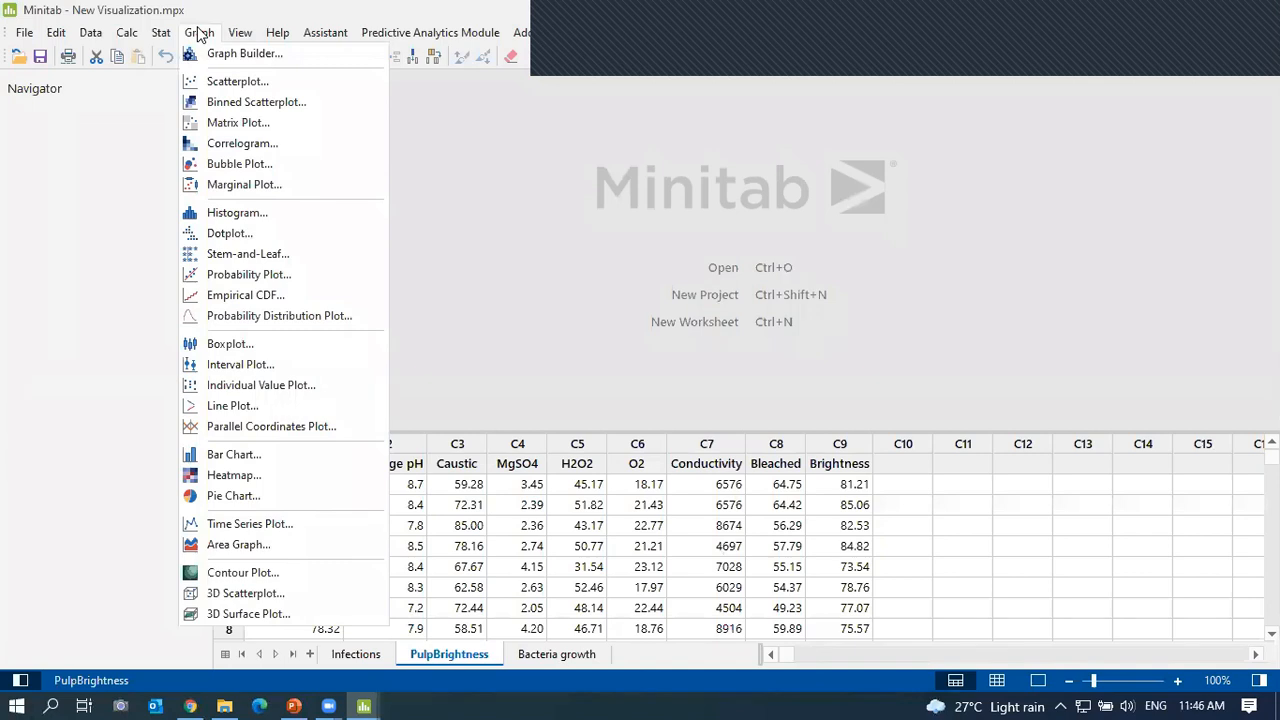
left_click(222, 104)
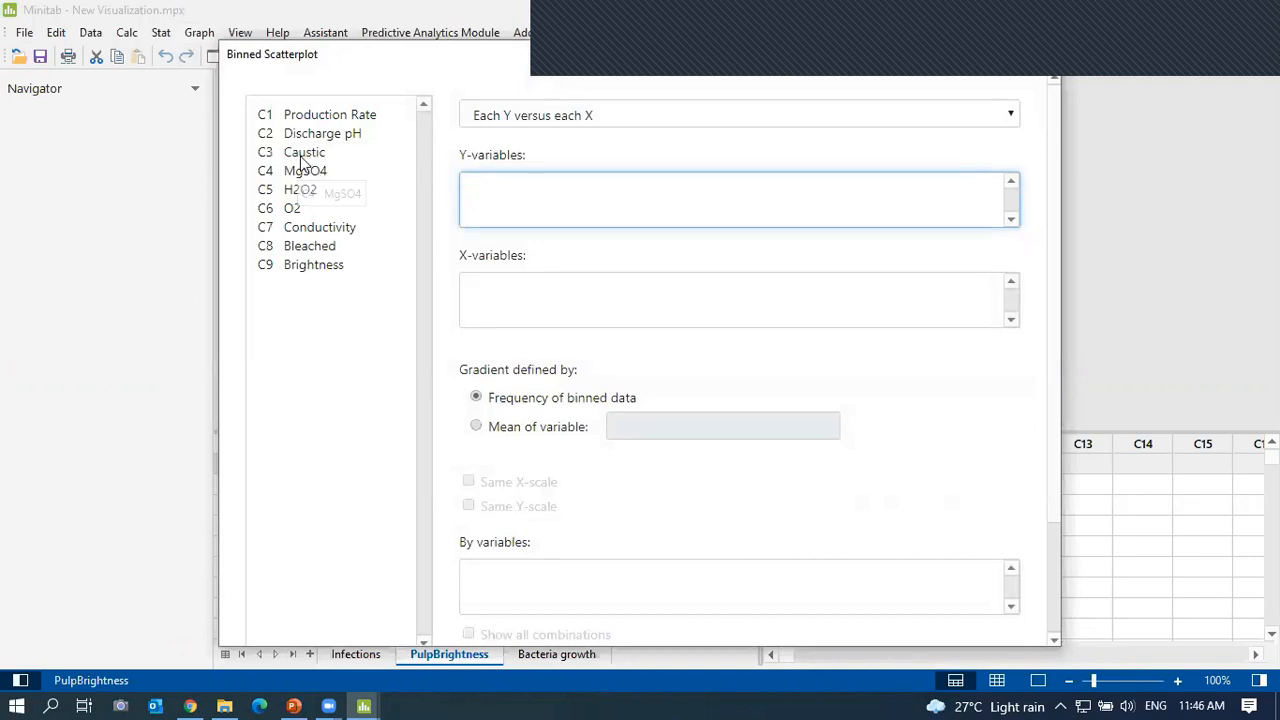
double_click(292, 266)
left_click(490, 299)
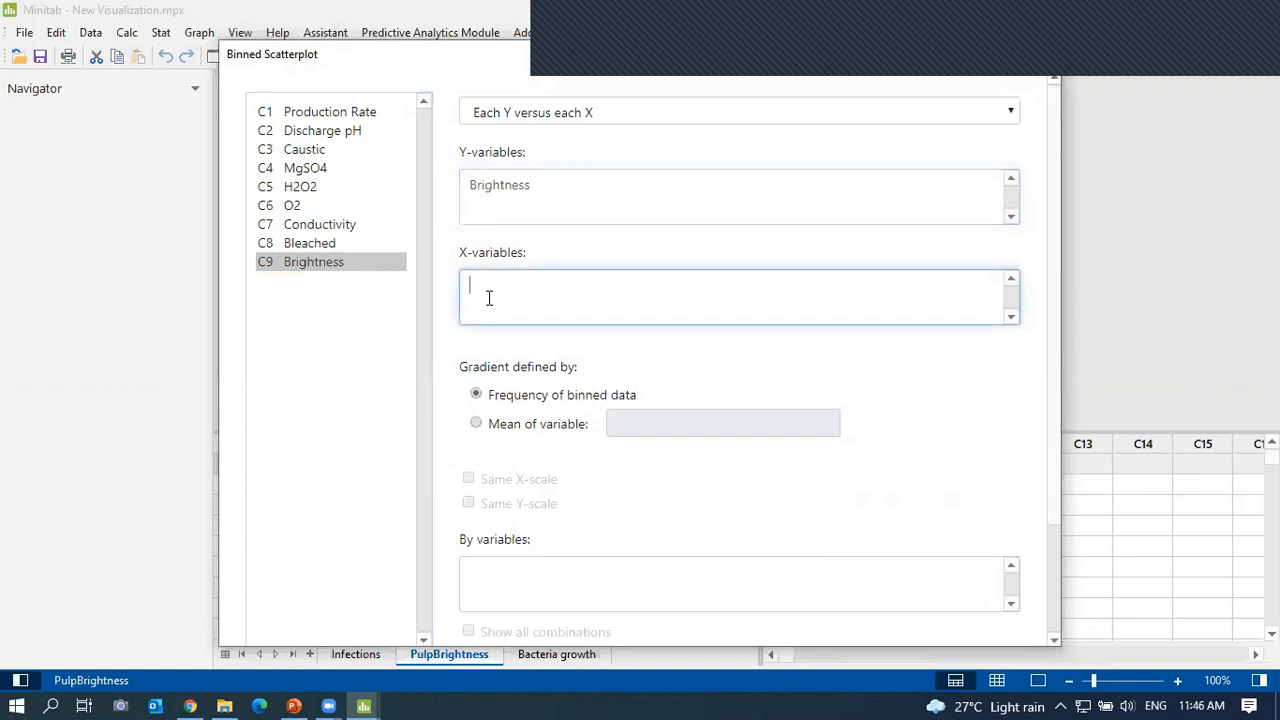
left_click(331, 112)
double_click(330, 105)
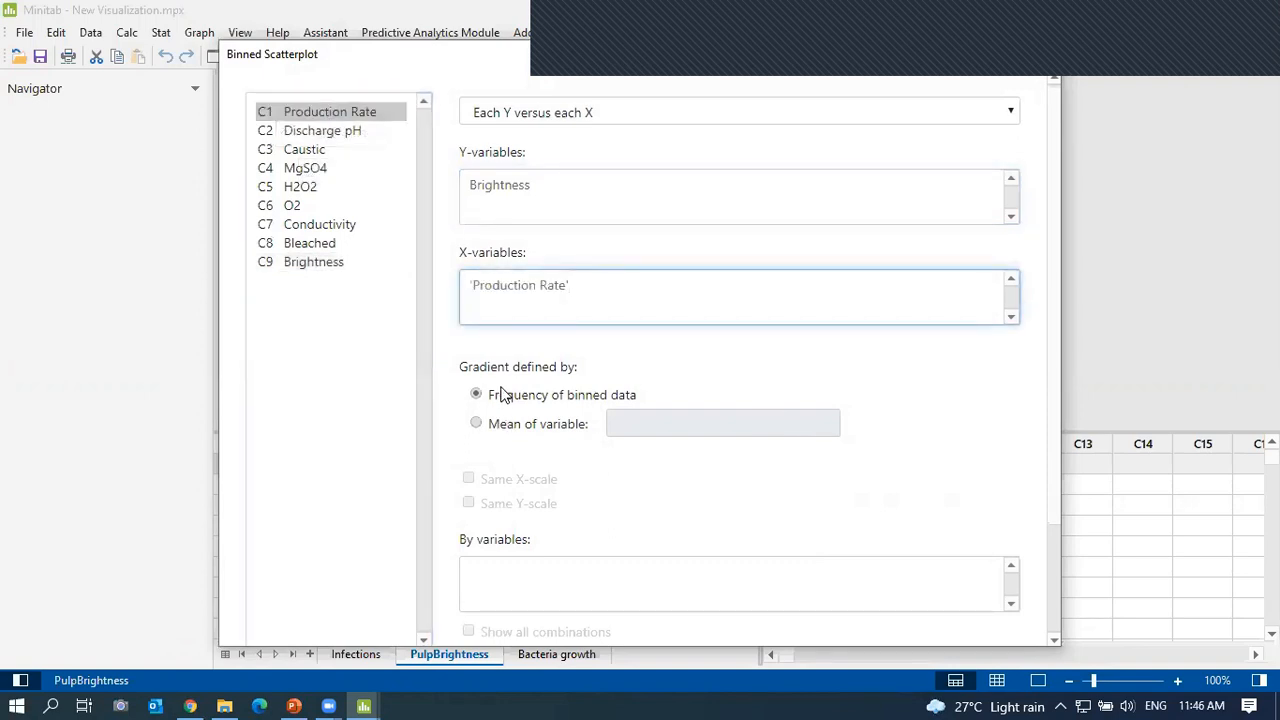
scroll(523, 437, "down", 3)
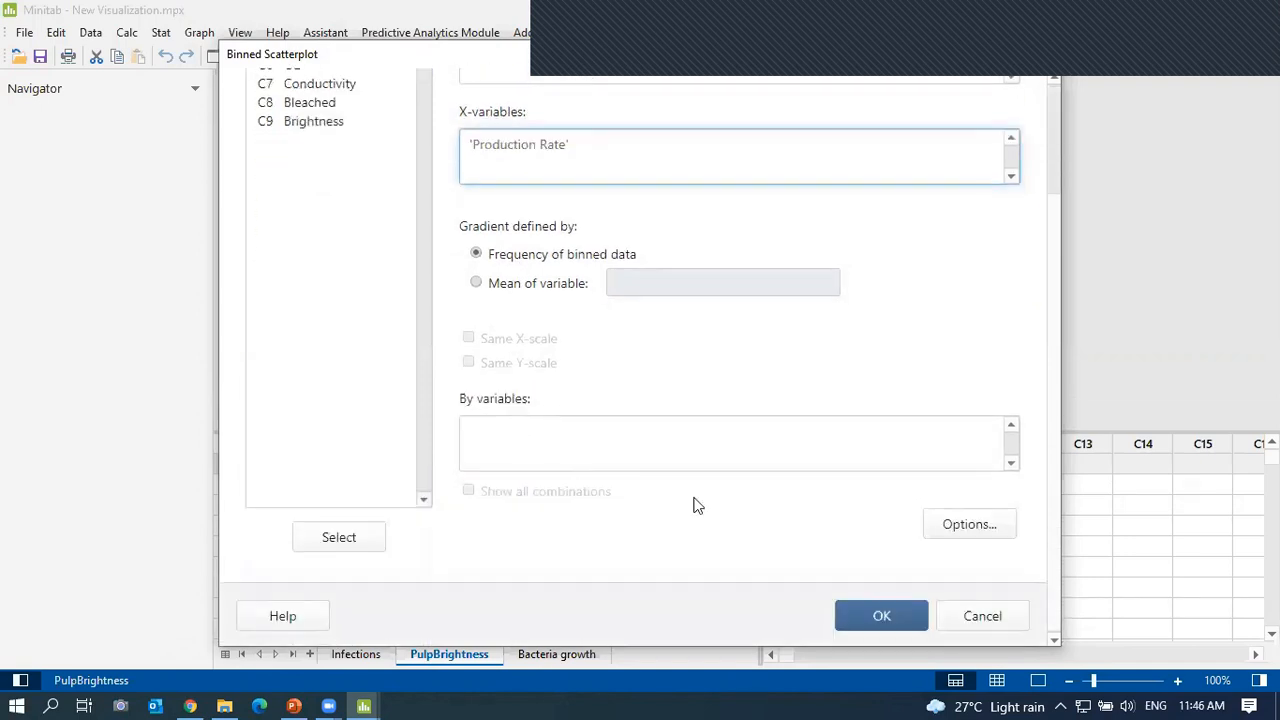
left_click(860, 625)
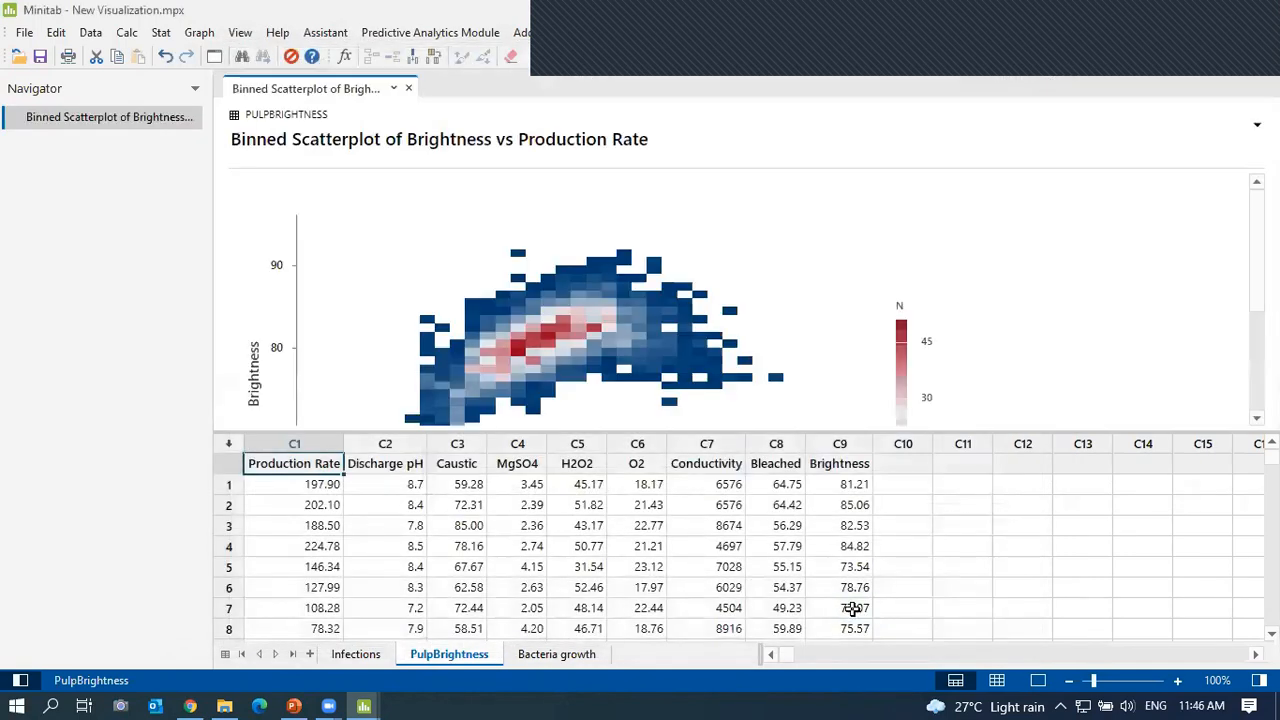
scroll(930, 390, "down", 1)
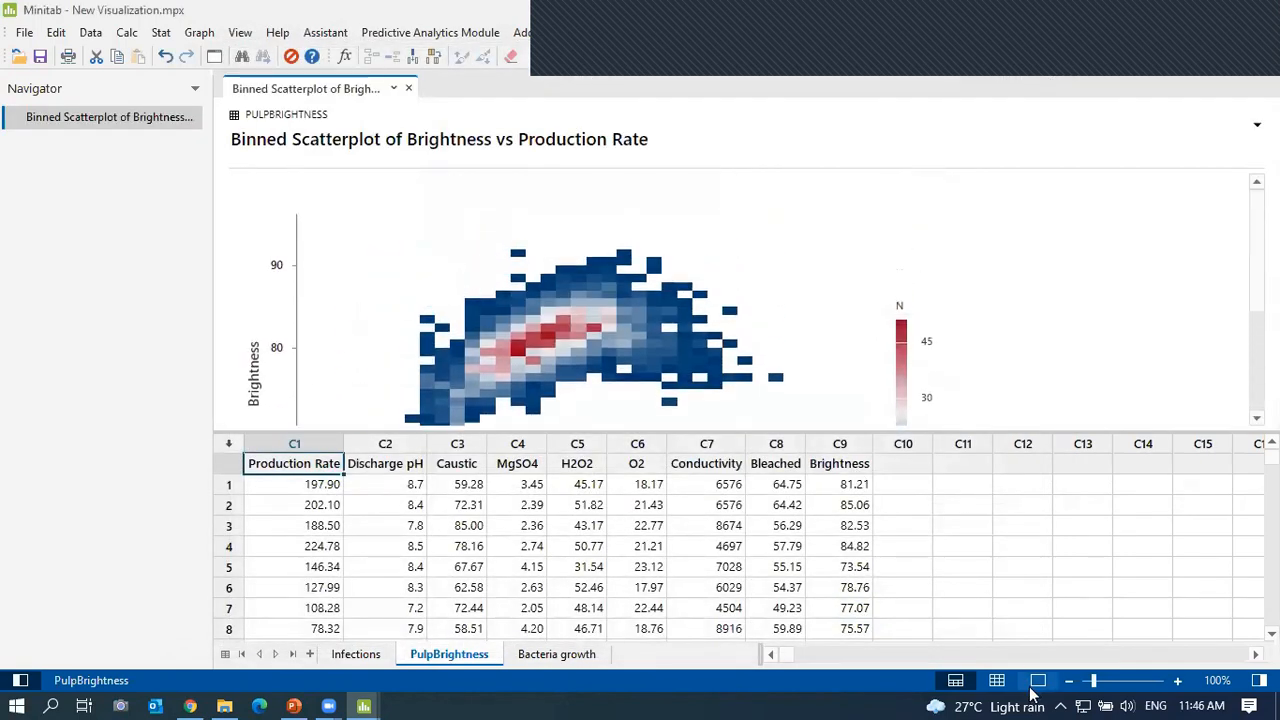
left_click(1038, 680)
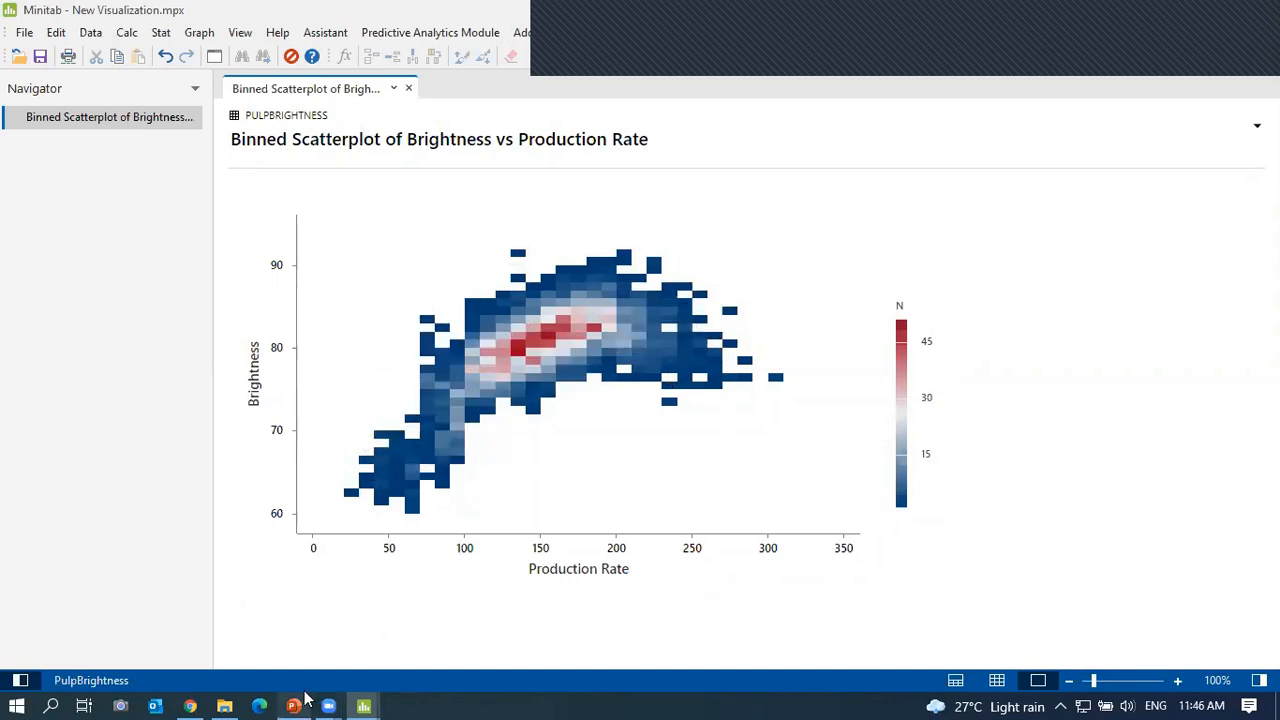
Switch to PowerPoint, go past the binned scatterplot example to slide 36 about the Correlogram, and start the slide show from there.
left_click(300, 704)
scroll(418, 541, "down", 1)
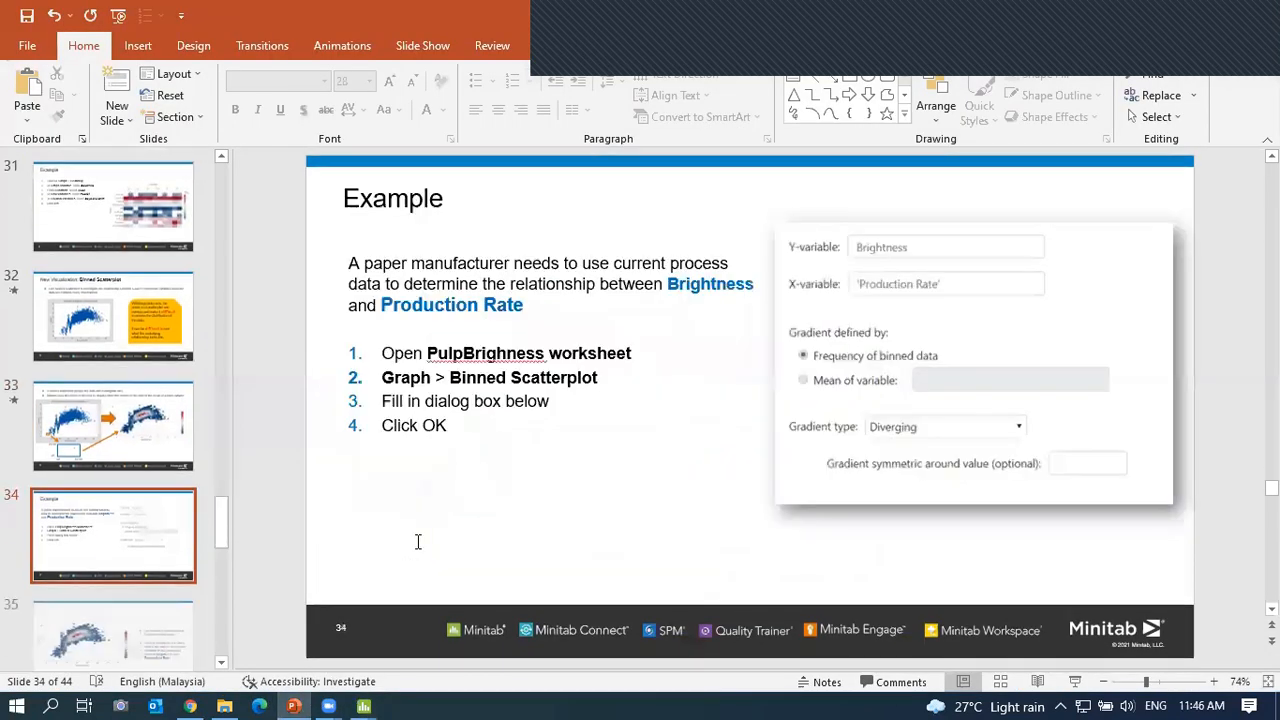
scroll(416, 542, "down", 1)
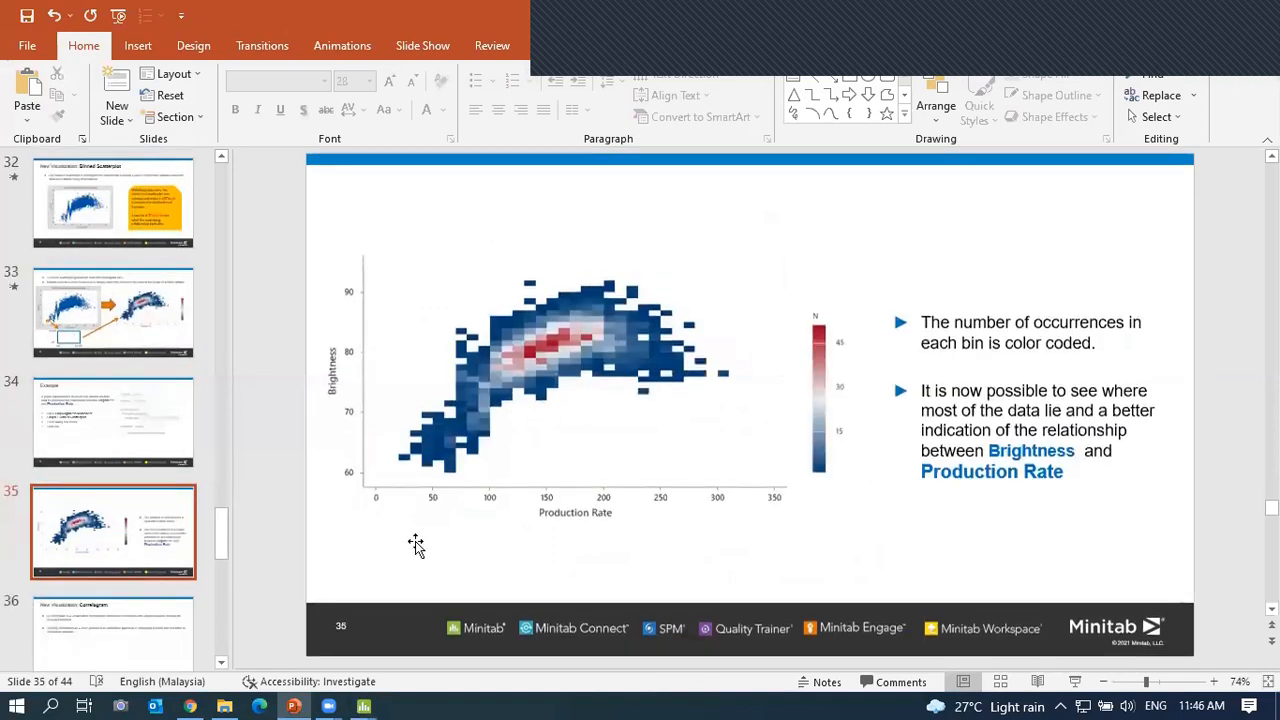
scroll(416, 542, "down", 1)
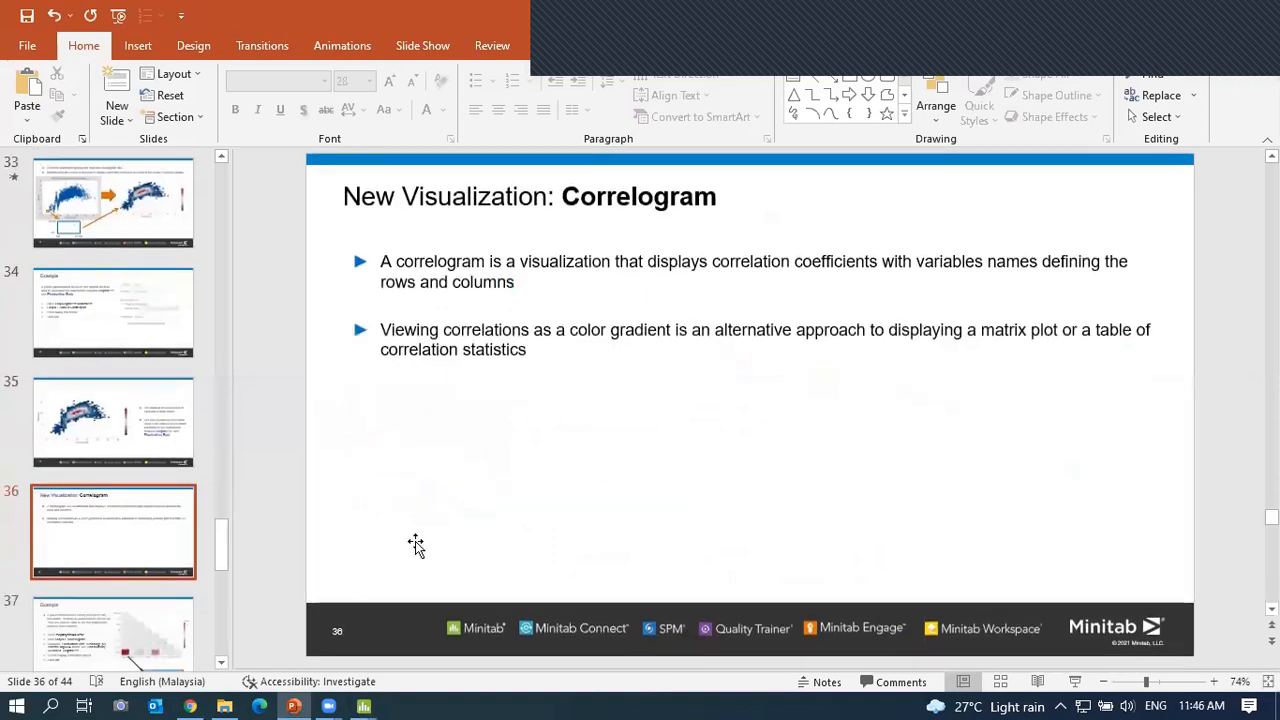
left_click(1075, 682)
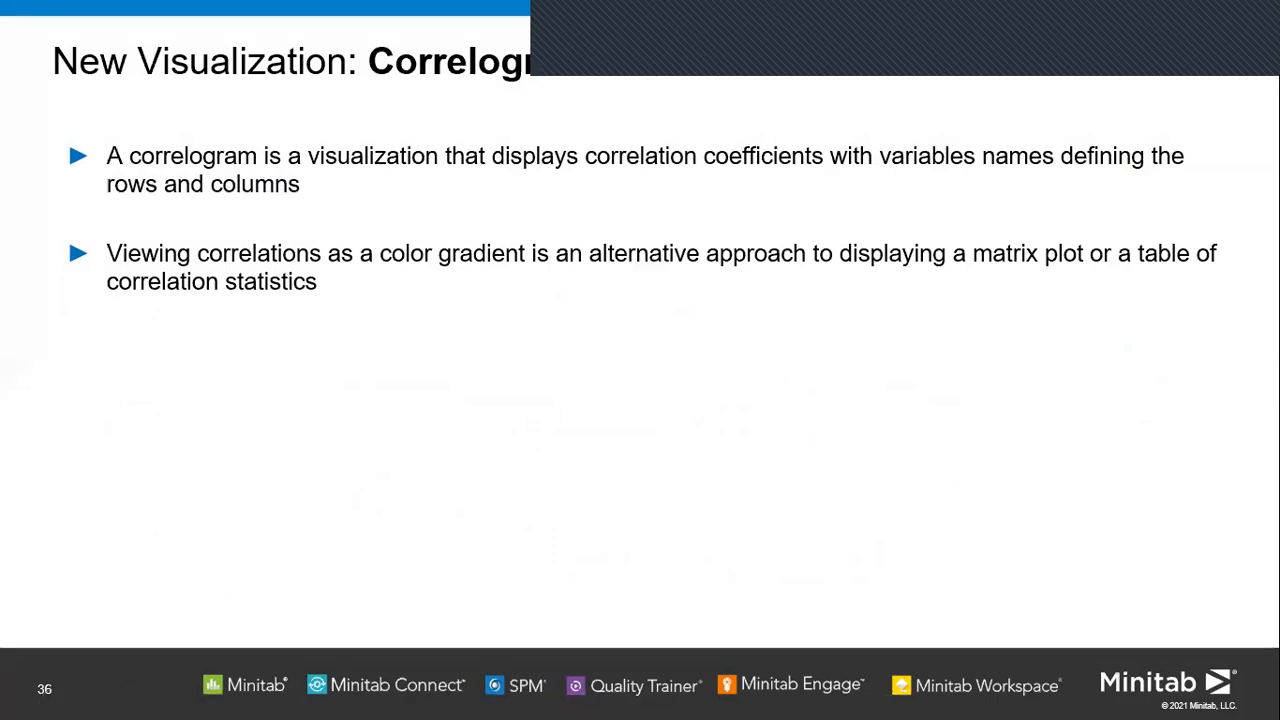
Present the correlogram example on slide 37 and end the slide show.
key("Right")
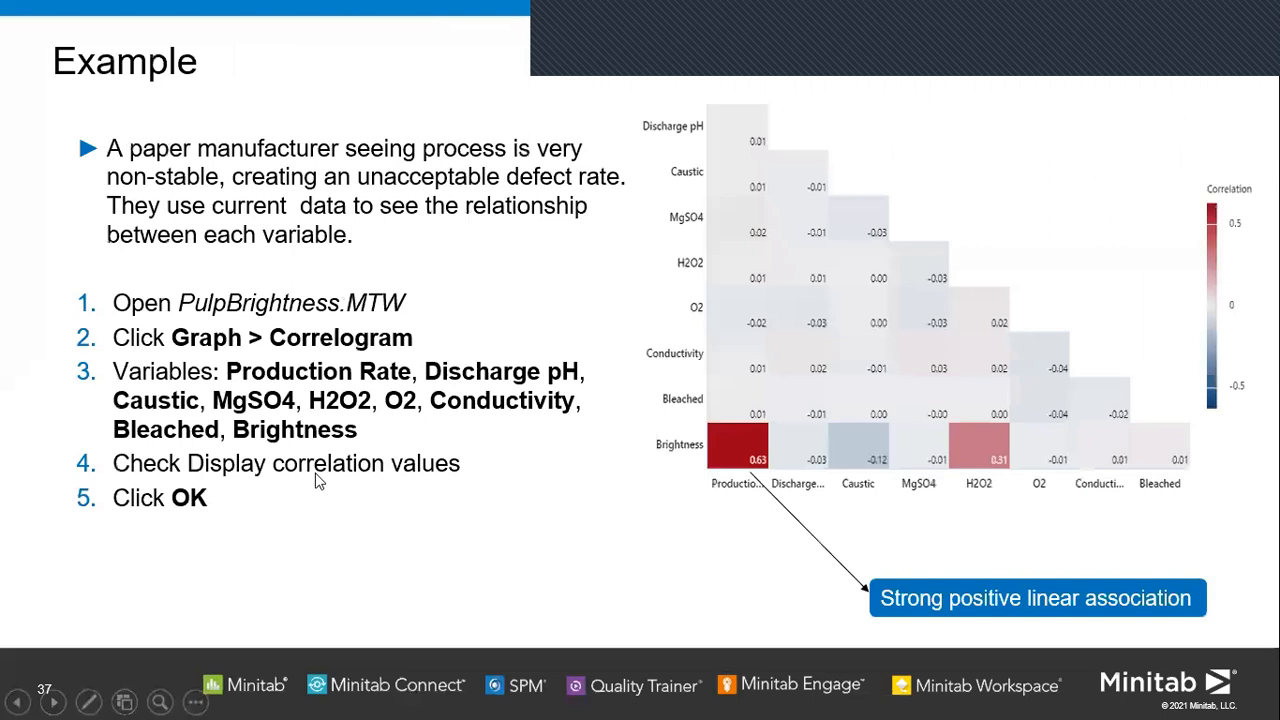
right_click(446, 550)
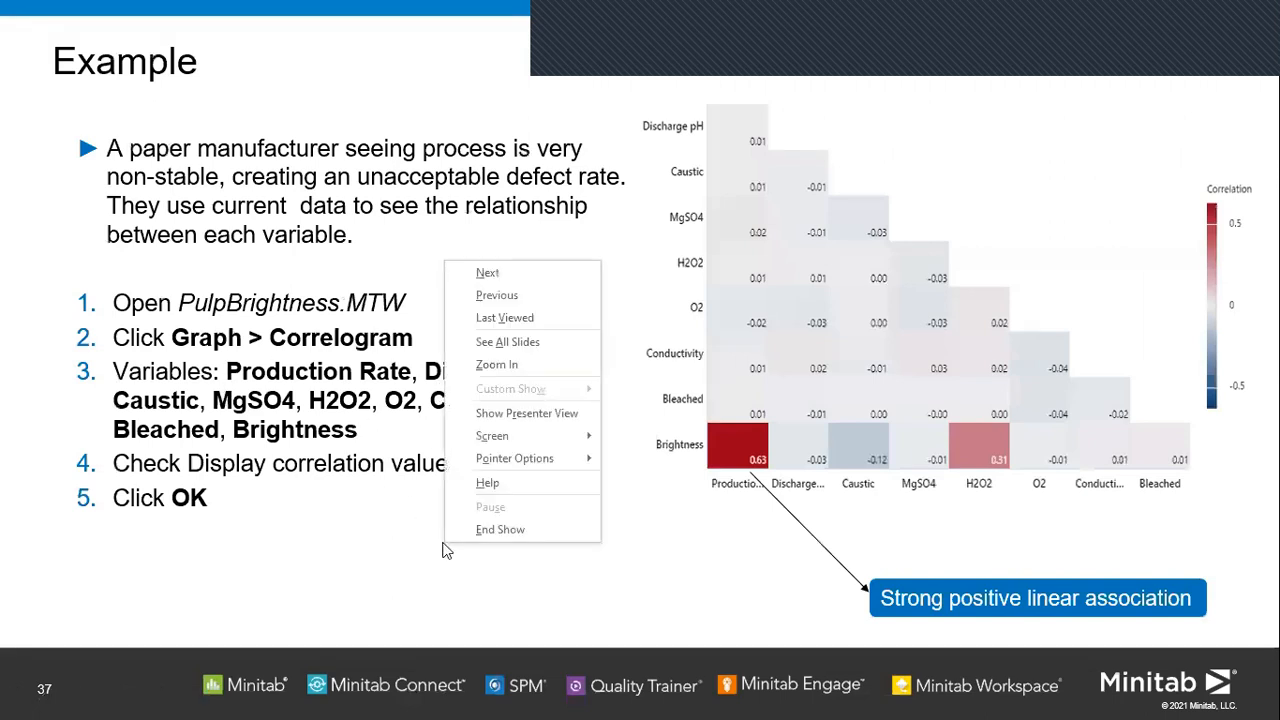
left_click(477, 533)
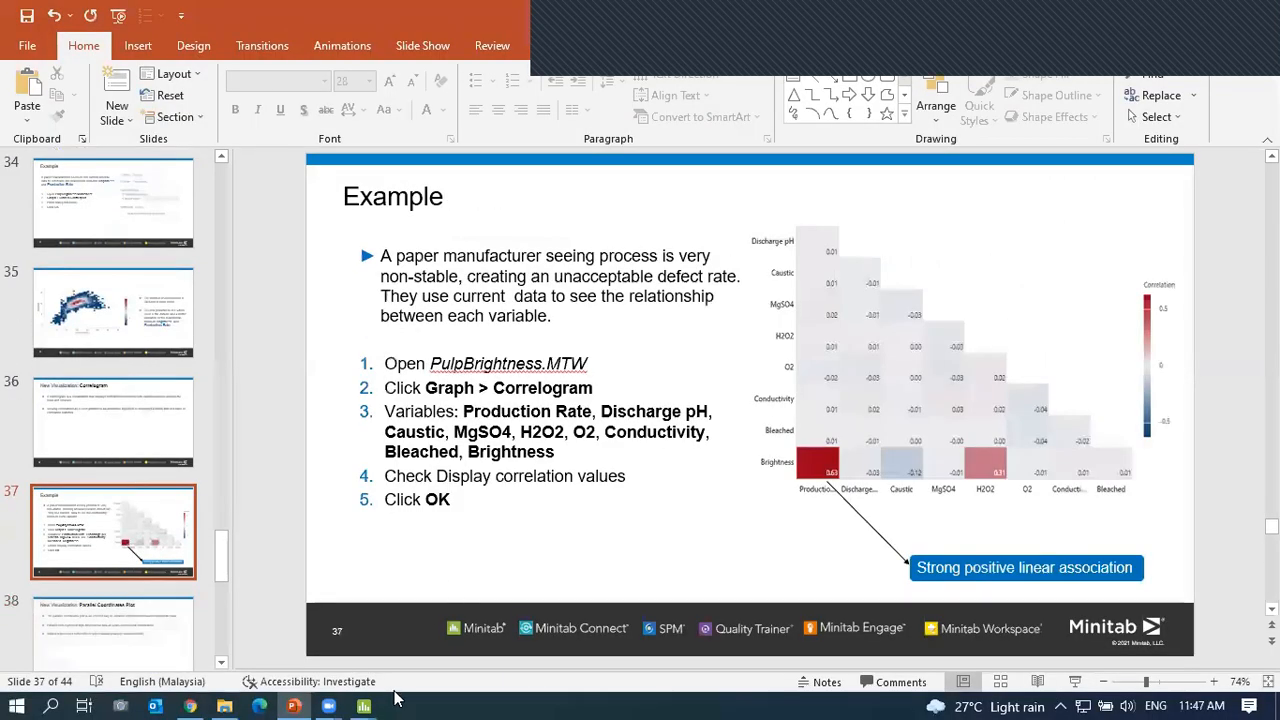
Switch to the New Visualization project in Minitab, show output and worksheet together, and point out the columns from Production Rate to Brightness.
left_click(366, 703)
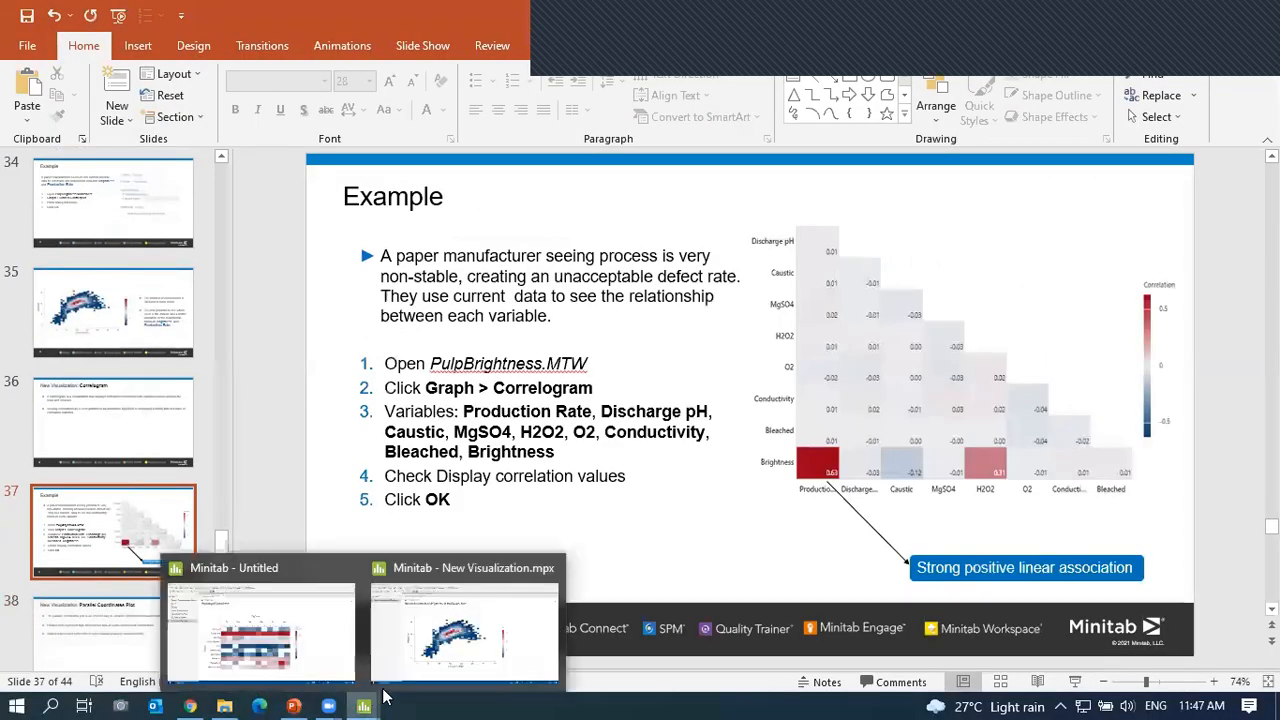
left_click(463, 645)
left_click(955, 680)
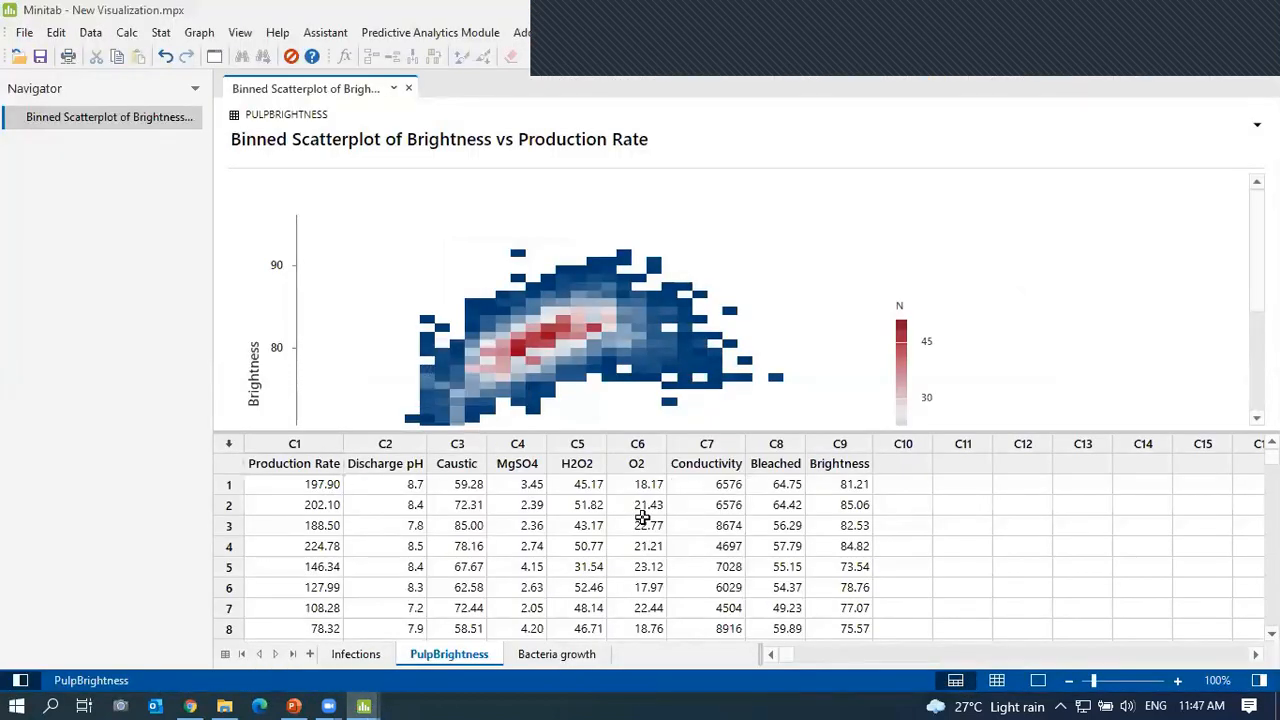
left_click(296, 464)
left_click(845, 464)
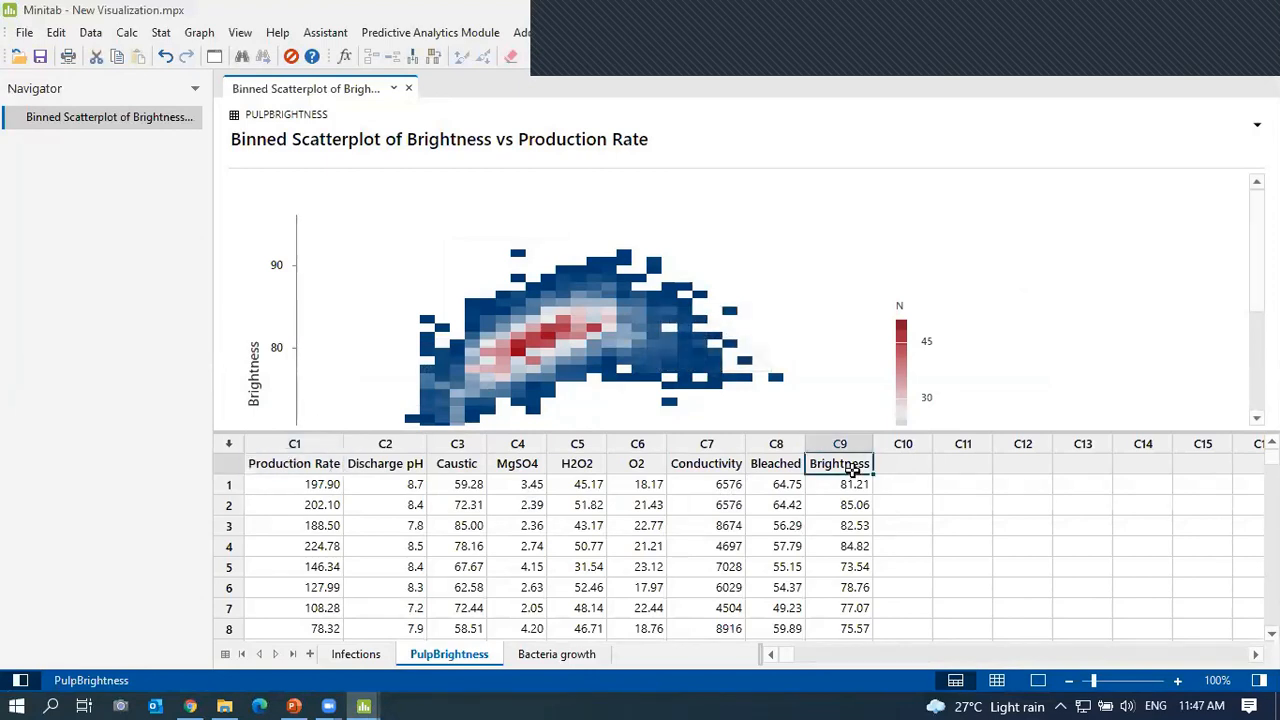
left_click(407, 466)
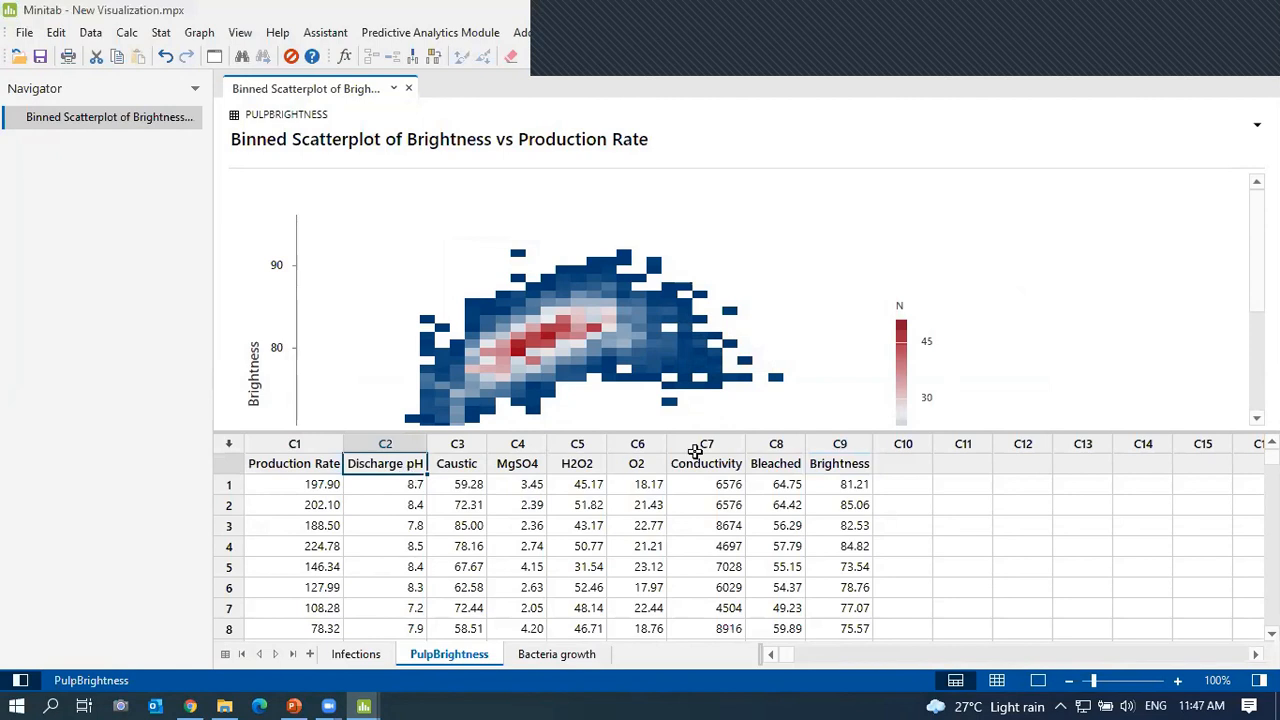
left_click(836, 458)
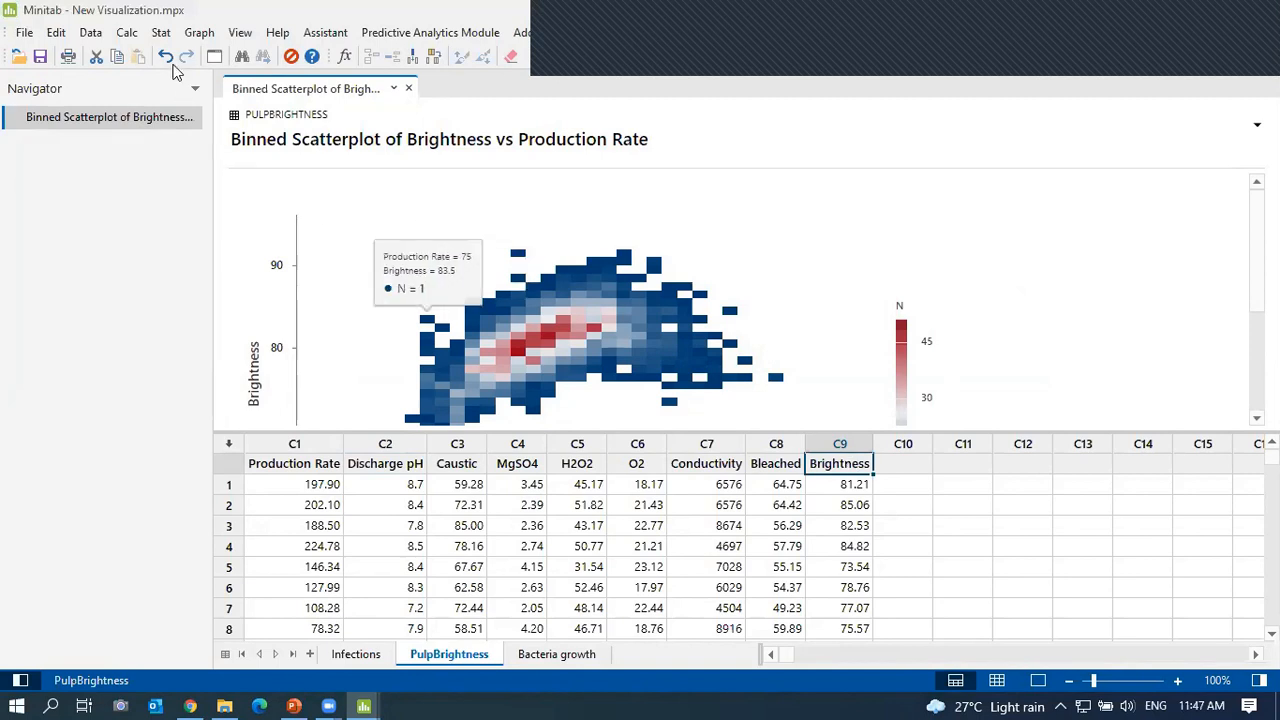
Create a correlogram of all variables from Production Rate to Brightness with correlation values displayed, and show only the output pane.
left_click(199, 33)
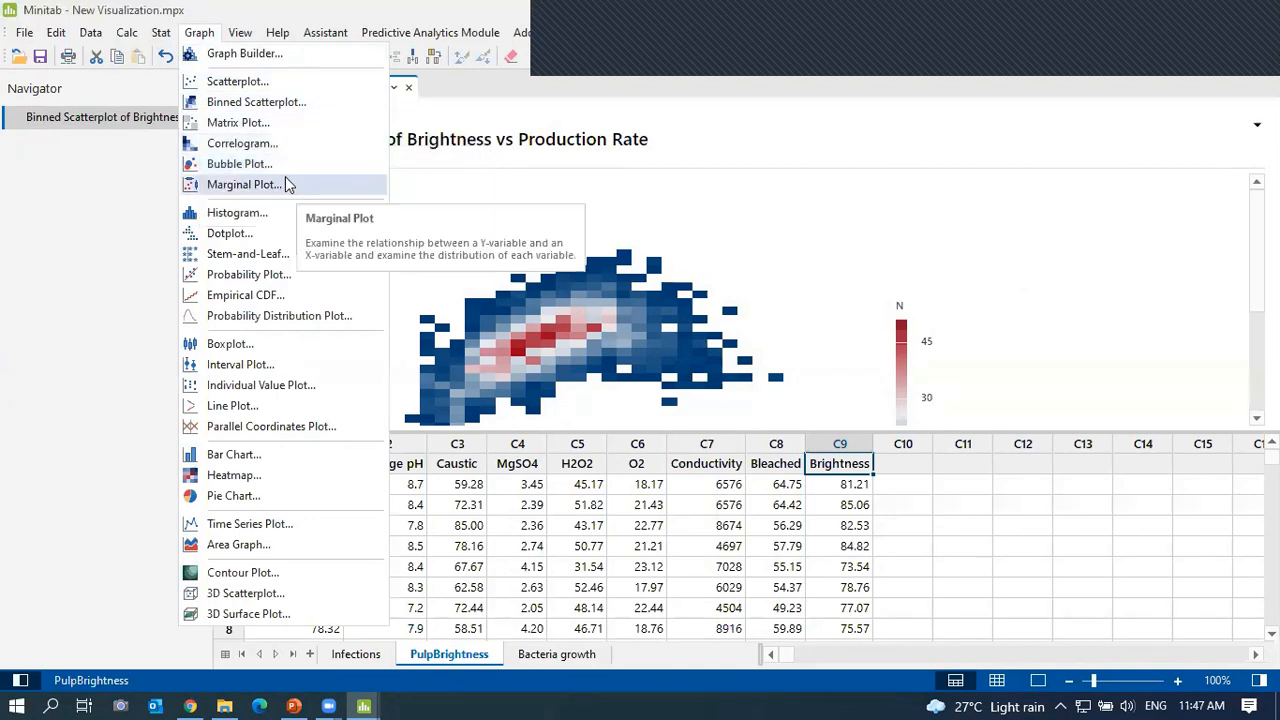
left_click(287, 140)
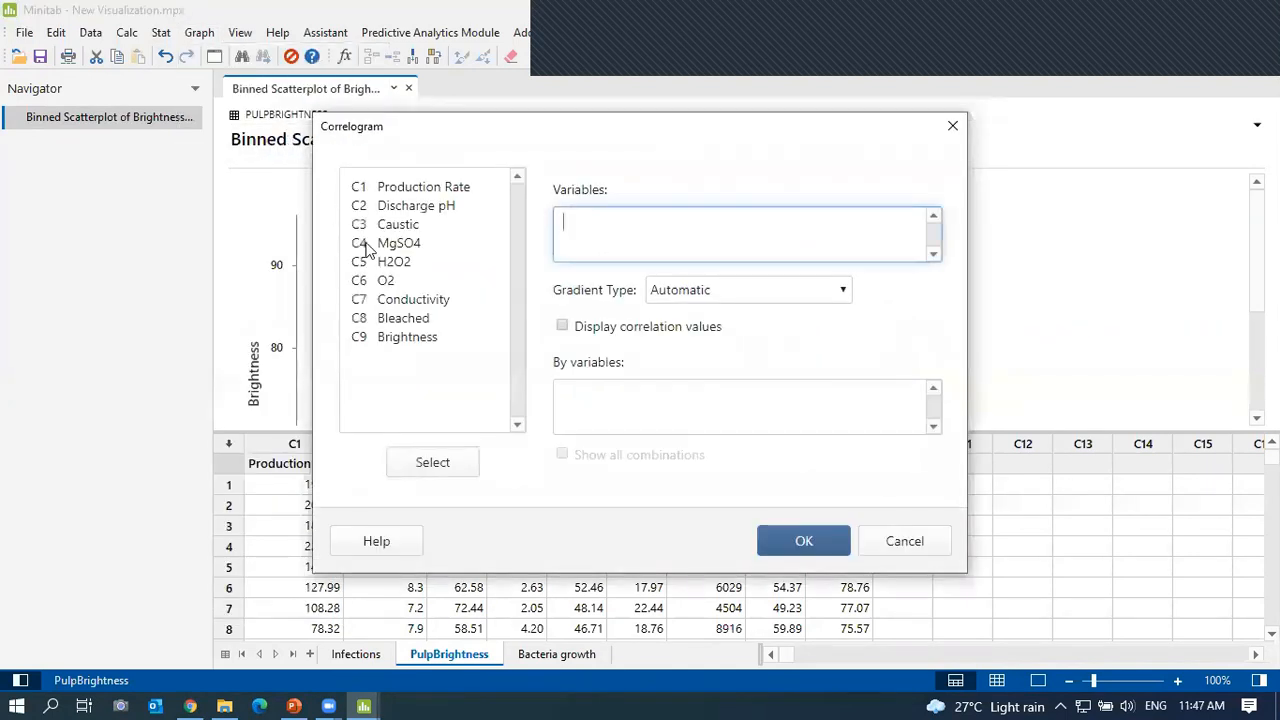
left_click_drag(423, 188, 412, 340)
left_click(446, 466)
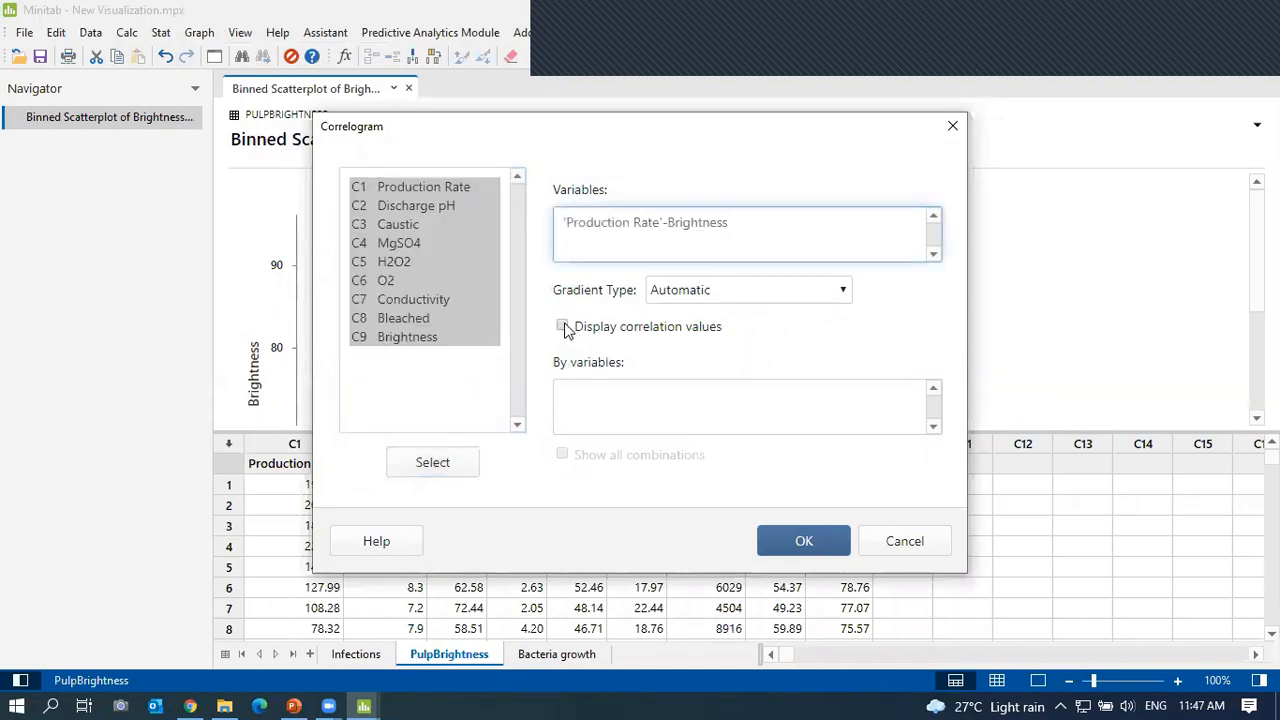
left_click(563, 328)
left_click(803, 545)
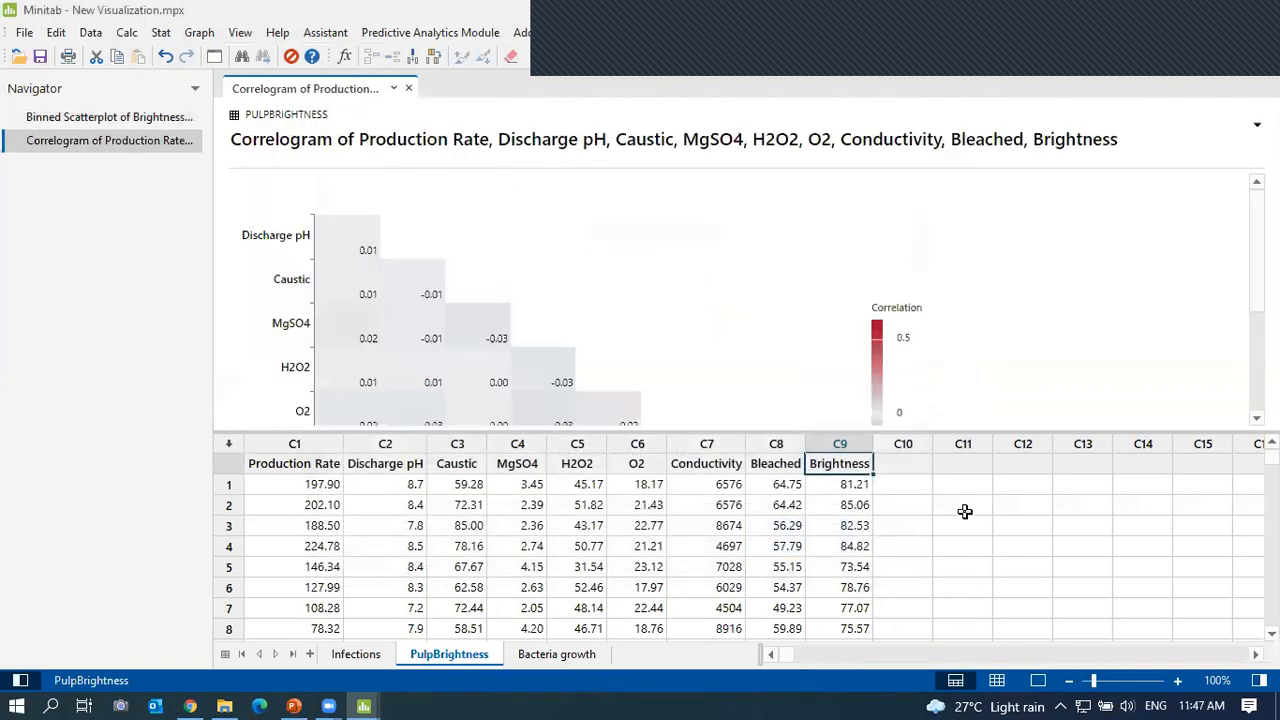
left_click(1038, 681)
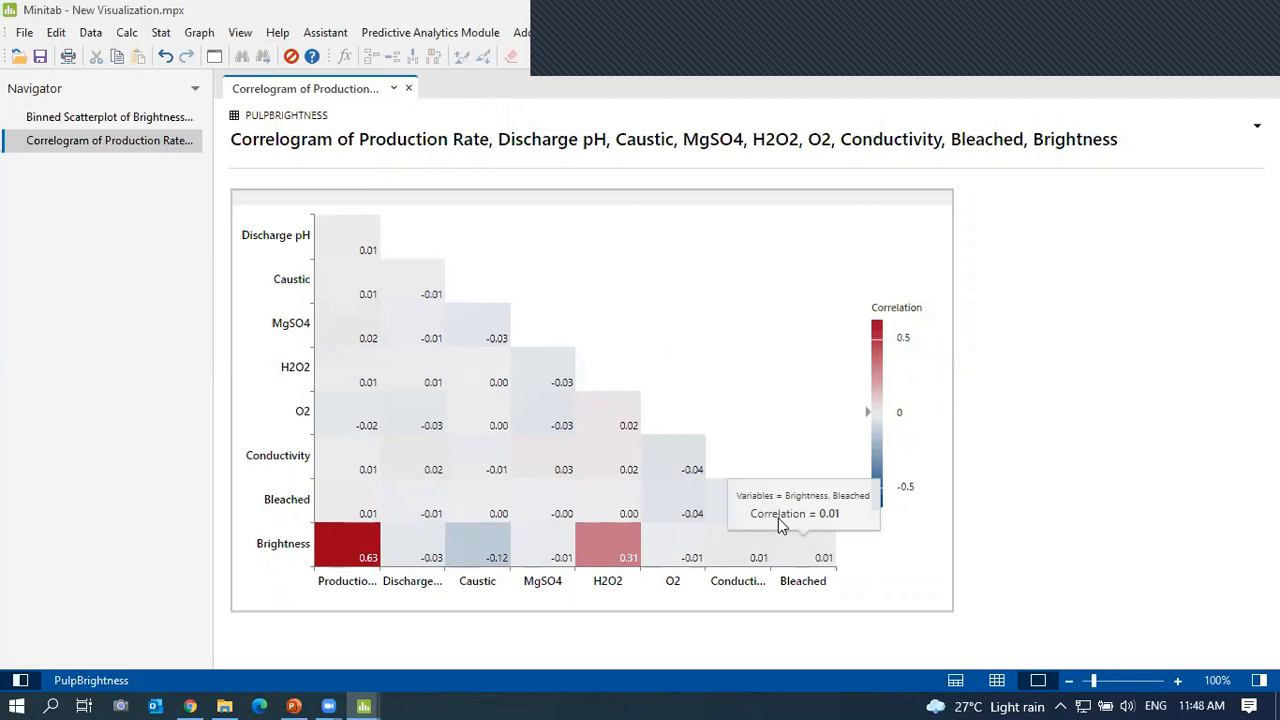
Switch to PowerPoint, go to slide 38 about the Parallel Coordinates Plot, and start the slide show from there.
left_click(293, 706)
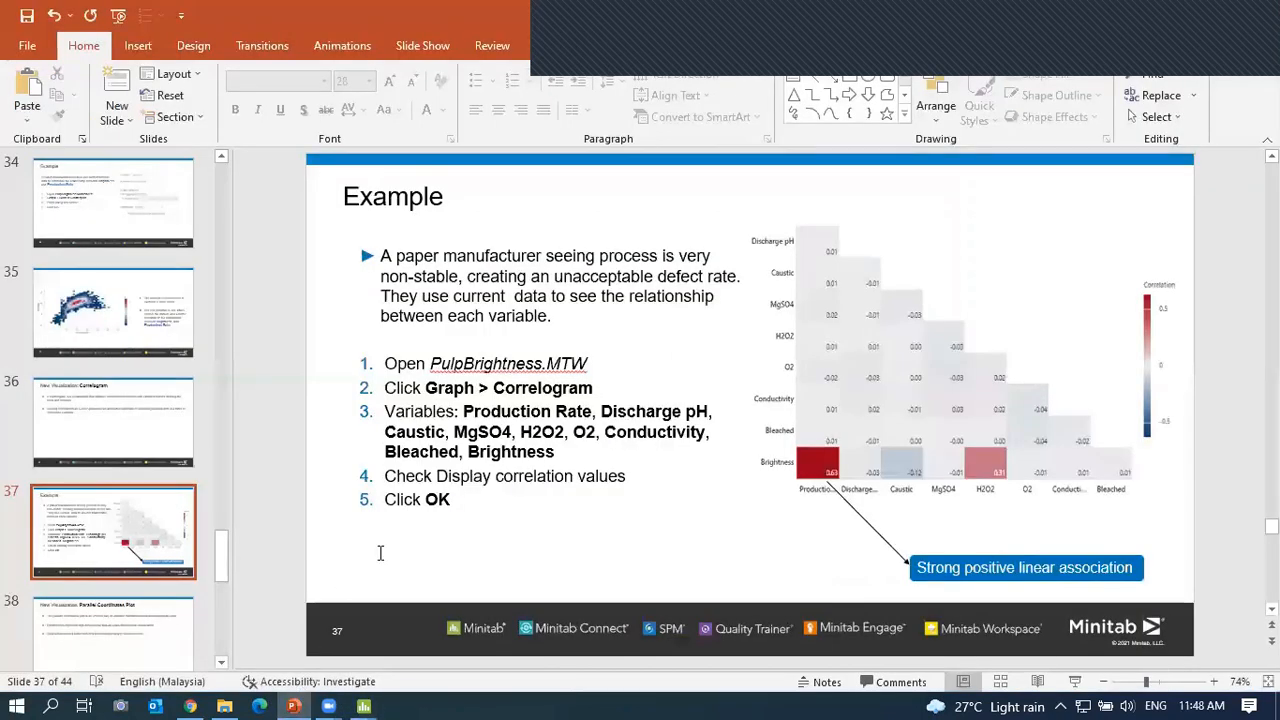
scroll(380, 552, "down", 1)
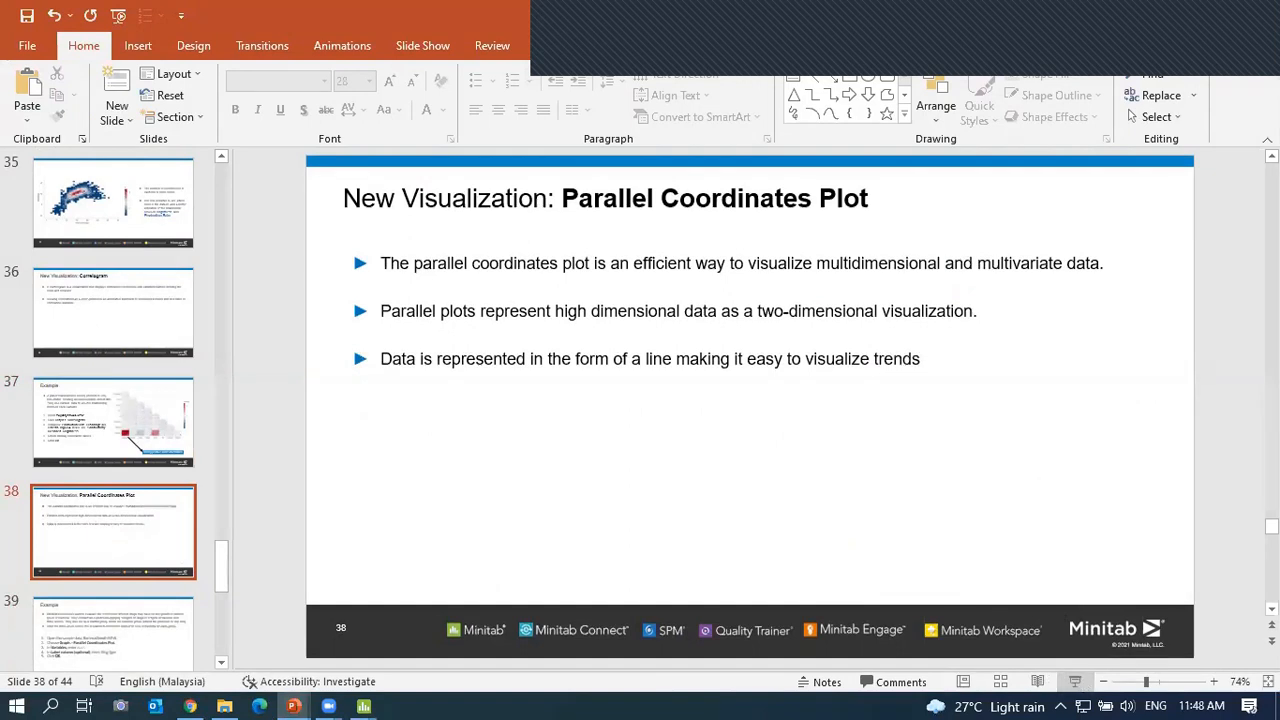
left_click(1075, 681)
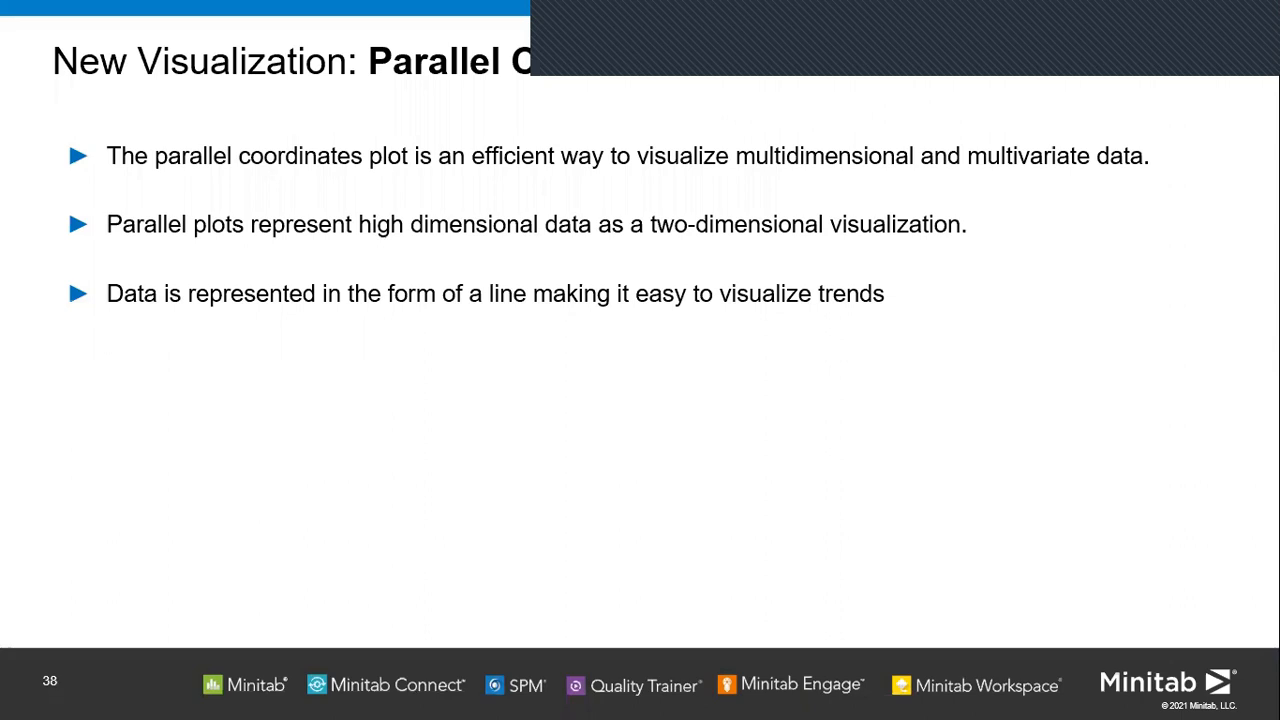
Present slides 39 and 40 with the parallel coordinates example of drugs against bacteria, and end the slide show.
key("Right")
key("Right")
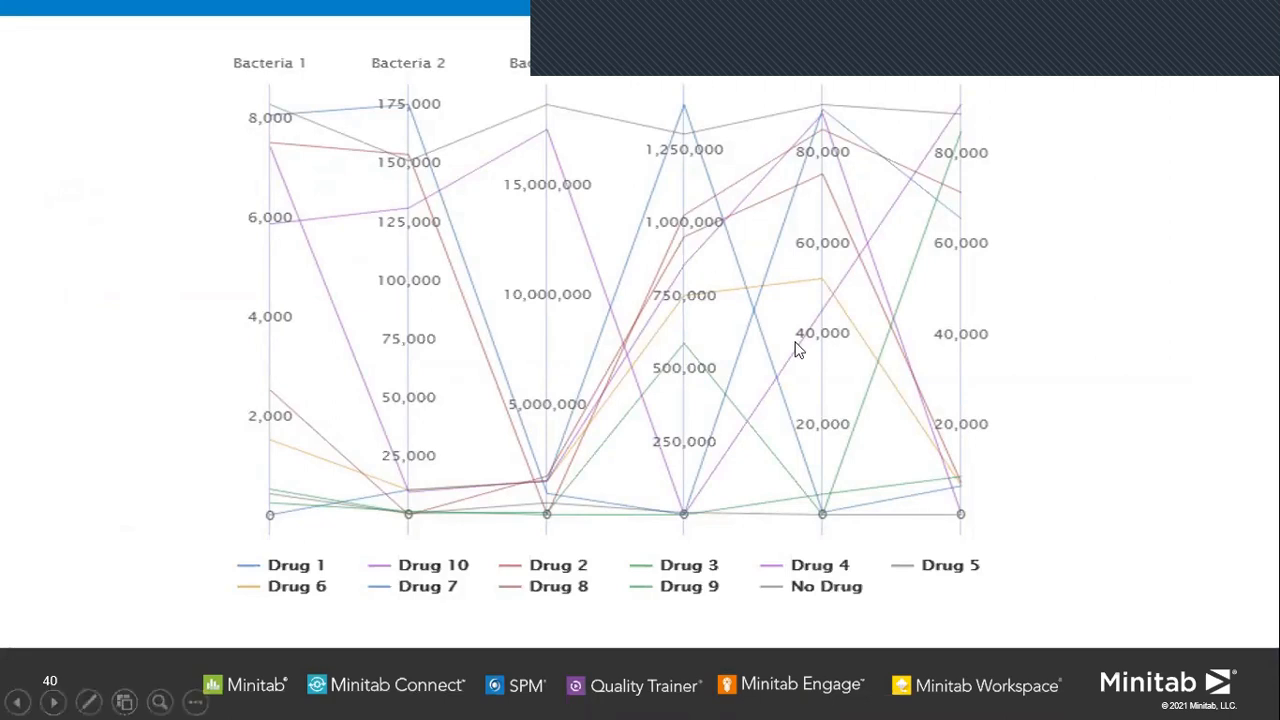
right_click(150, 372)
left_click(221, 634)
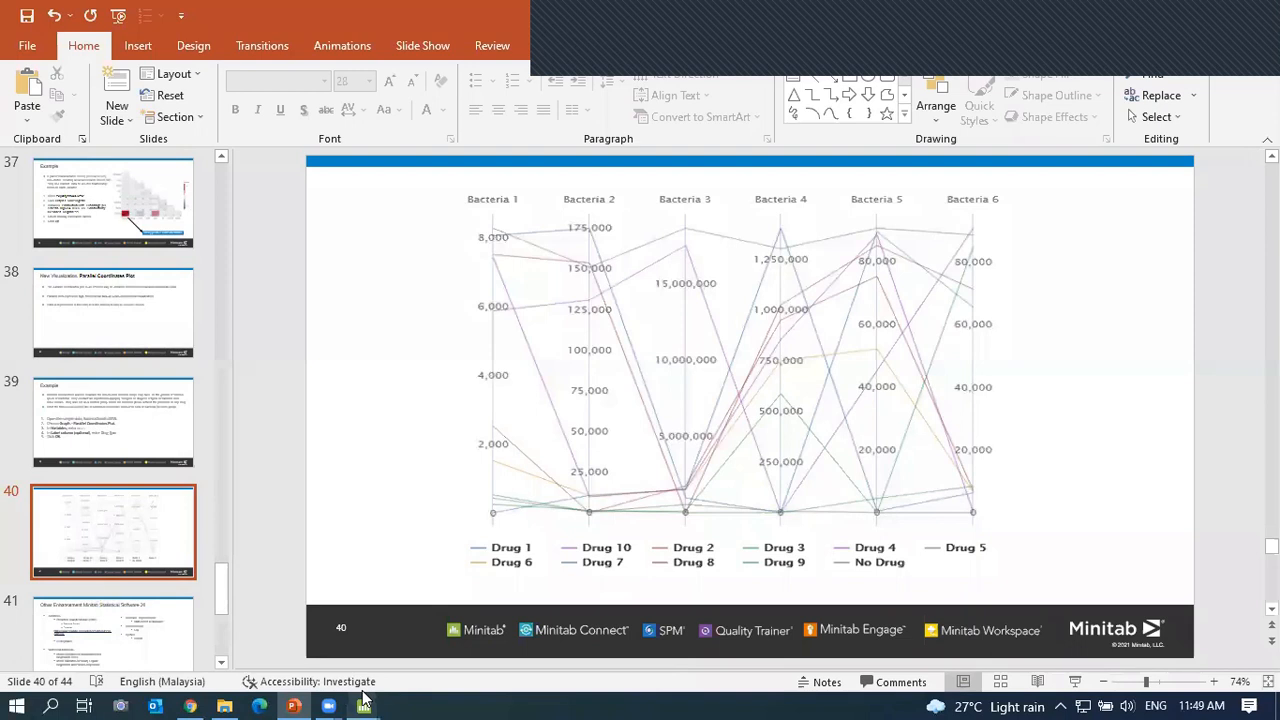
Switch to the New Visualization project in Minitab, show only the data pane, and examine the Bacteria columns in the Bacteria growth worksheet.
mouse_move(364, 702)
left_click(432, 652)
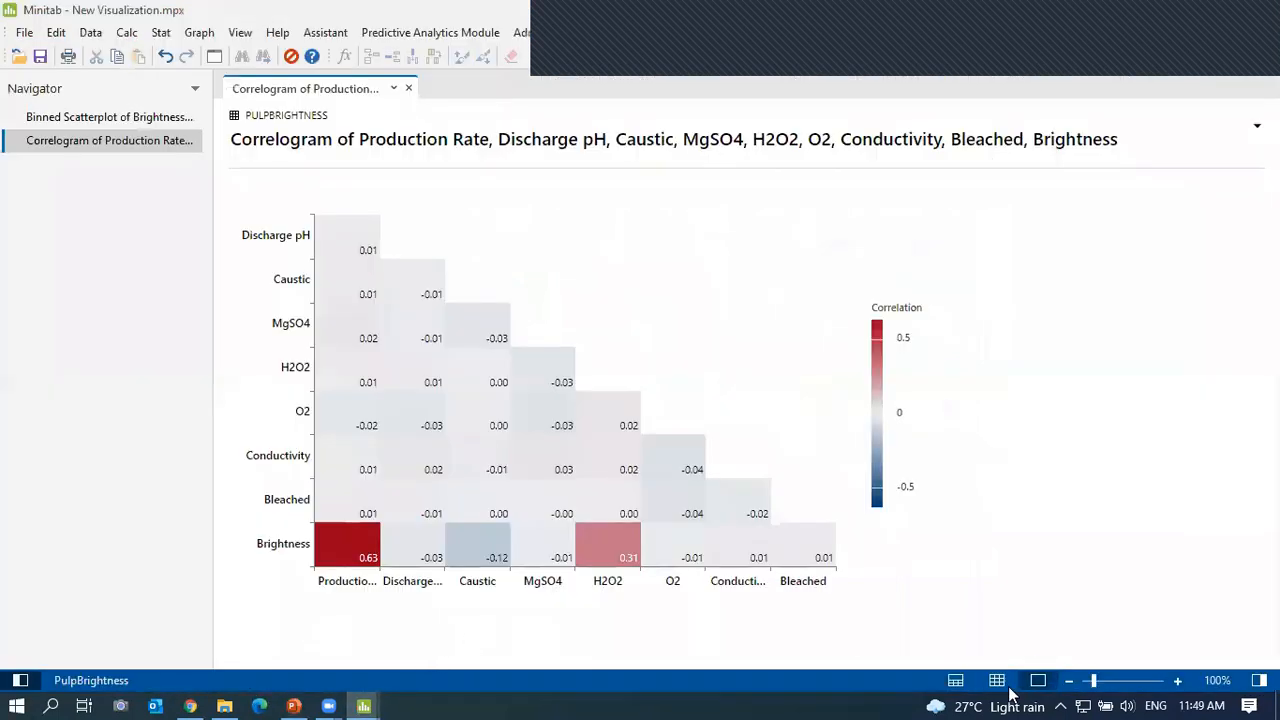
left_click(998, 682)
left_click(560, 655)
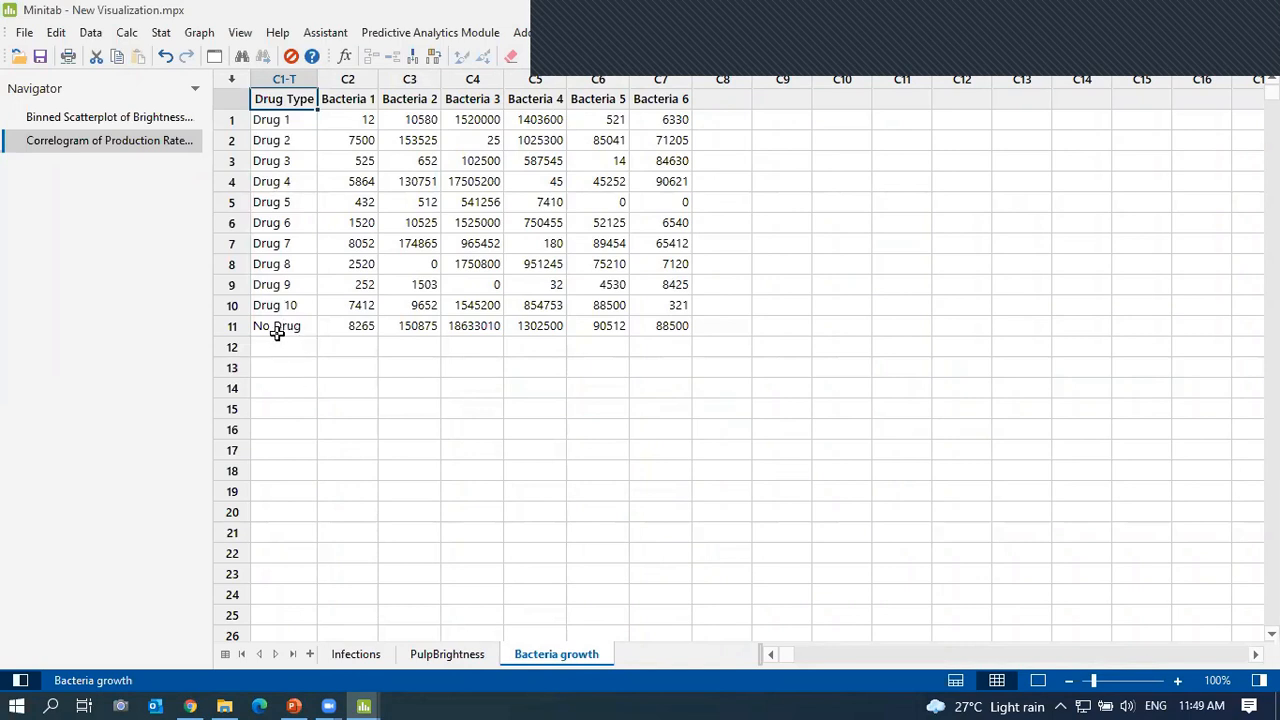
left_click(348, 96)
left_click(410, 96)
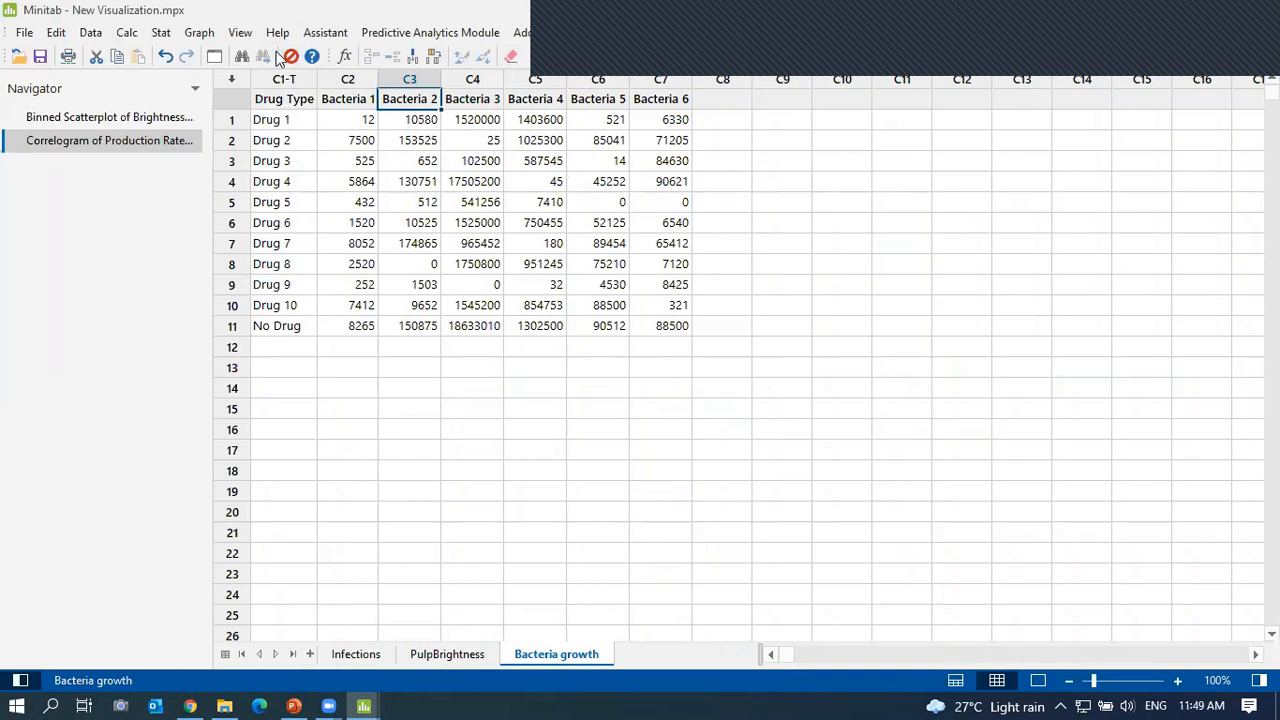
Create a parallel coordinates plot of Bacteria 1 to Bacteria 6 as individual series with Drug Type as label column, and show only the output pane.
left_click(197, 34)
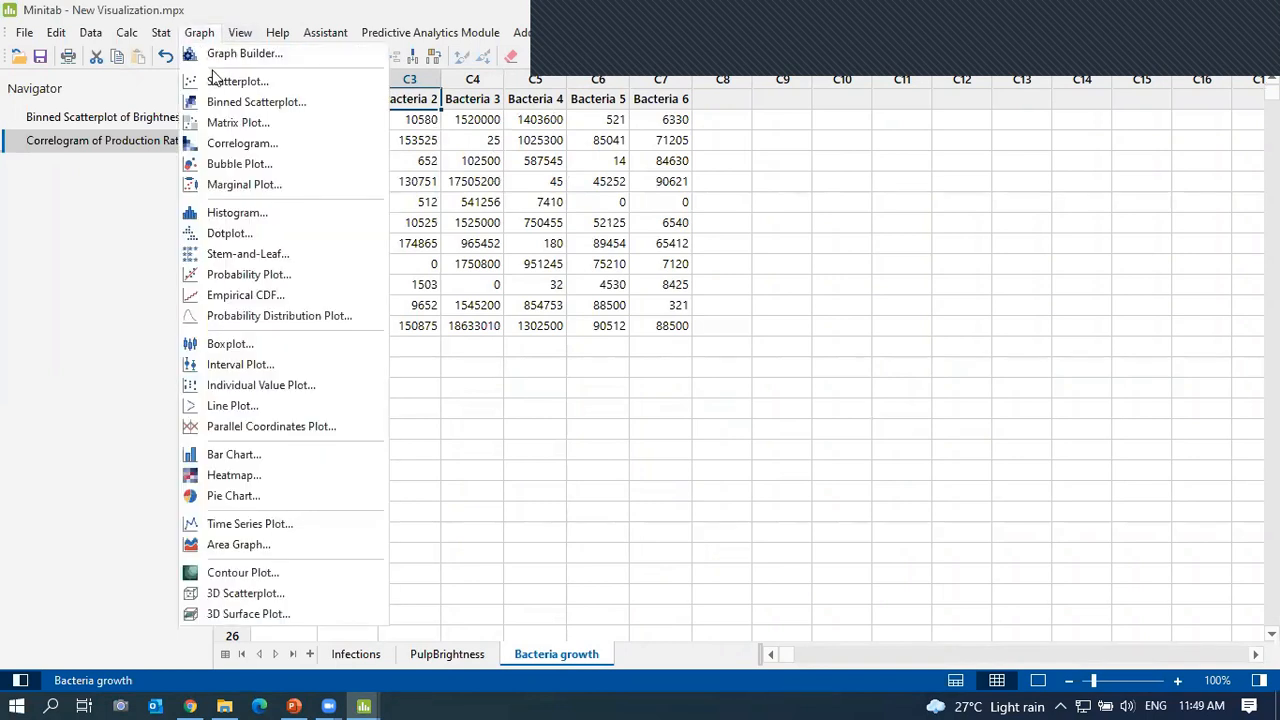
left_click(253, 430)
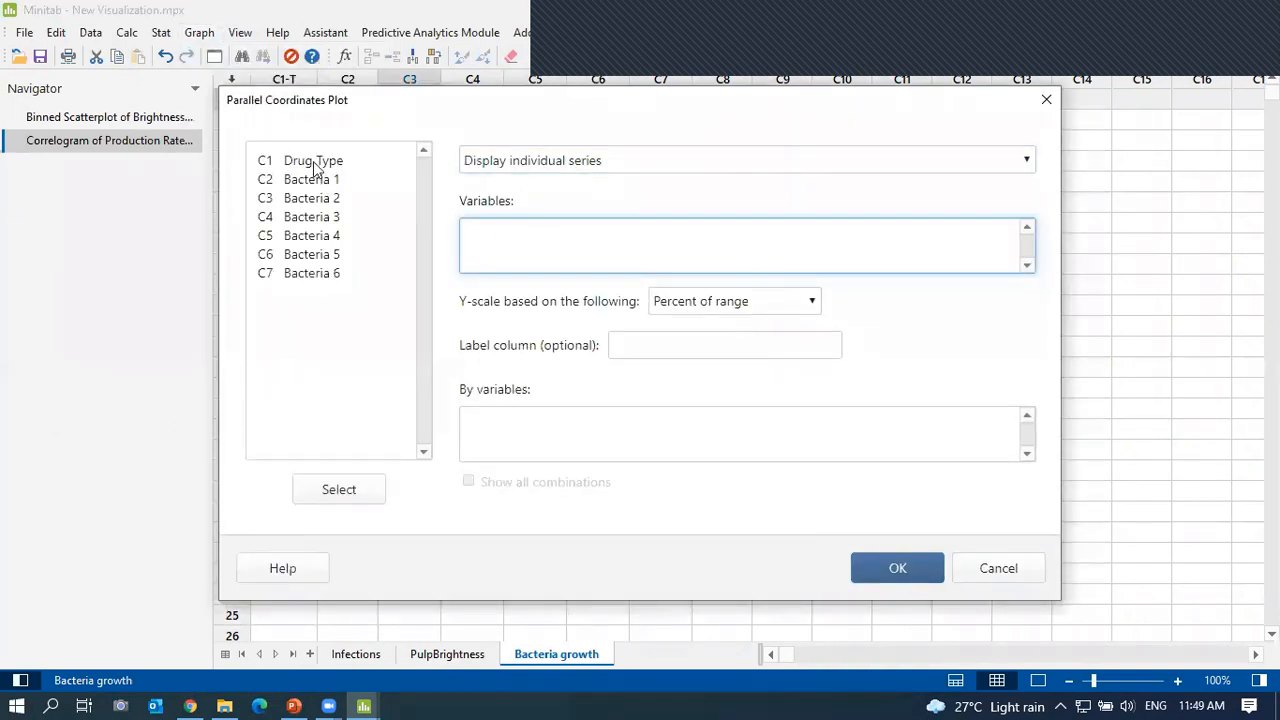
left_click(313, 160)
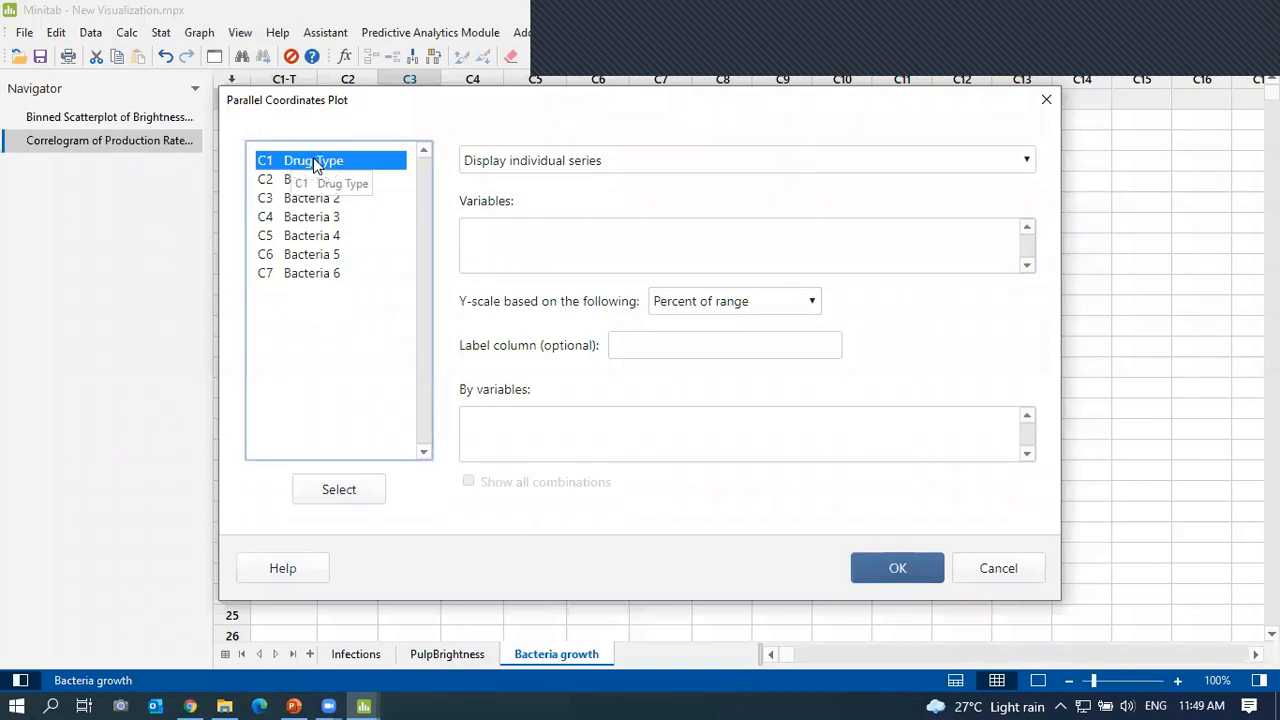
left_click_drag(300, 180, 300, 277)
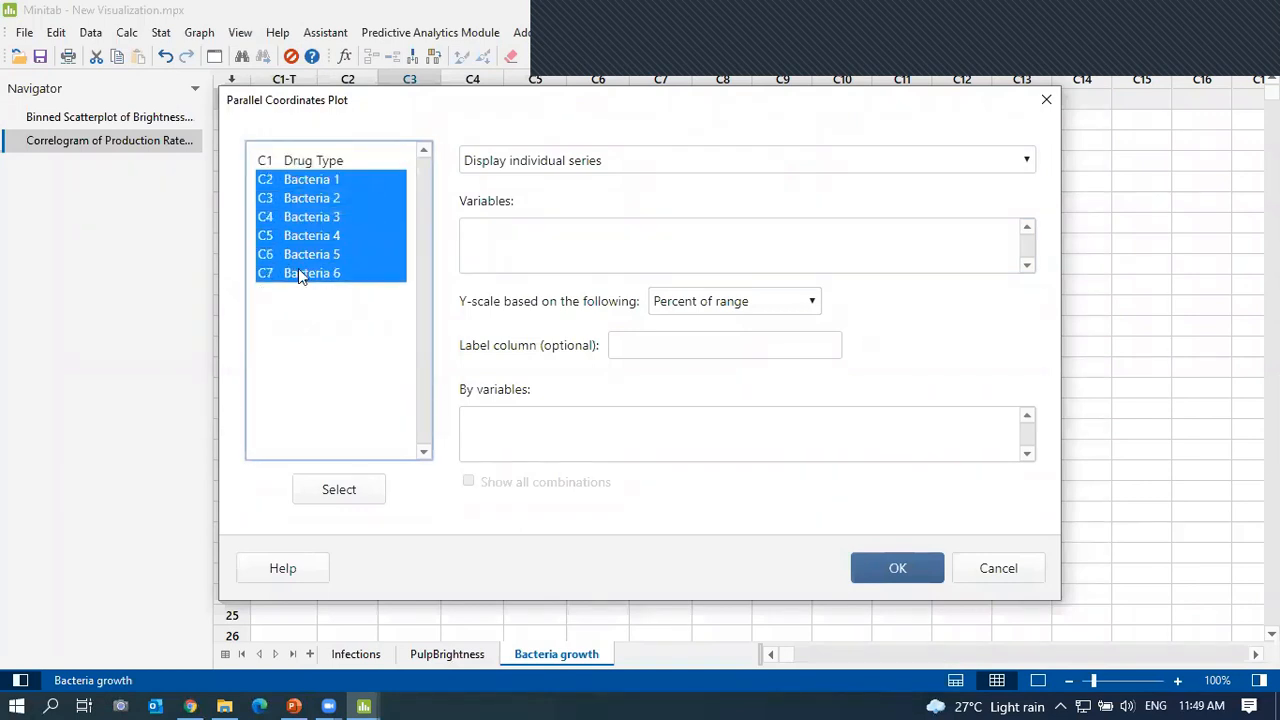
left_click(352, 500)
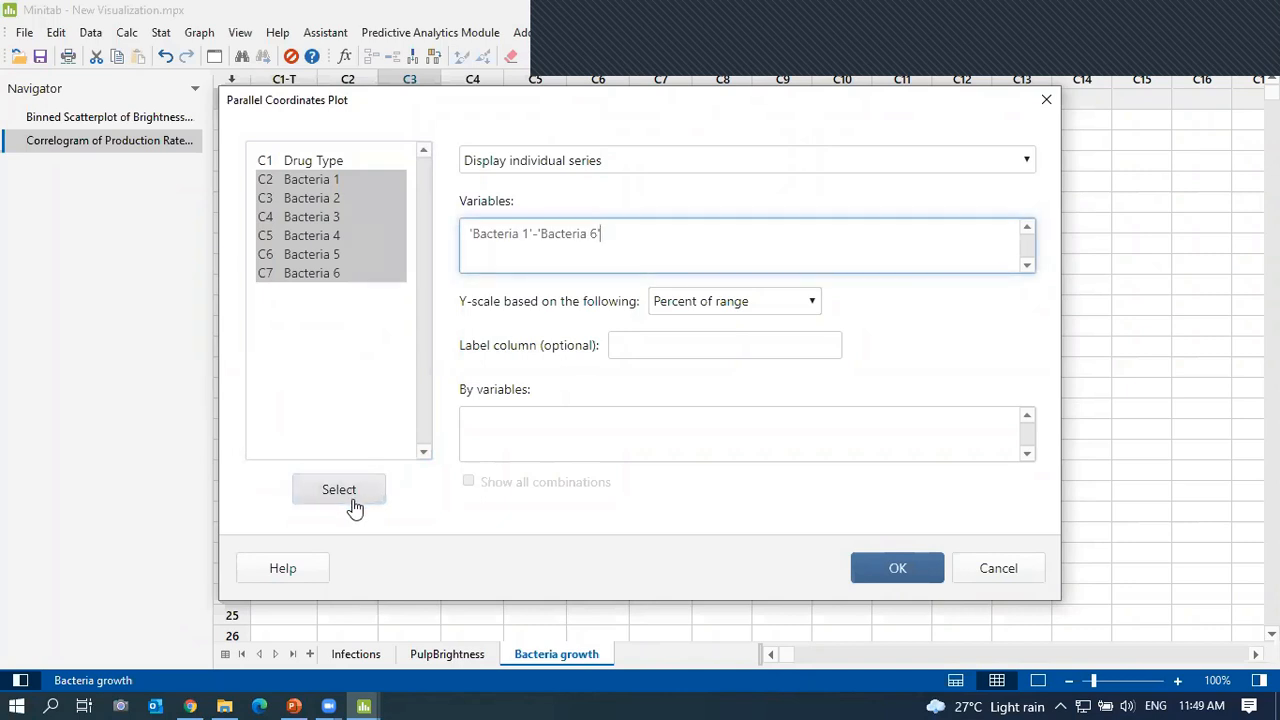
left_click(639, 345)
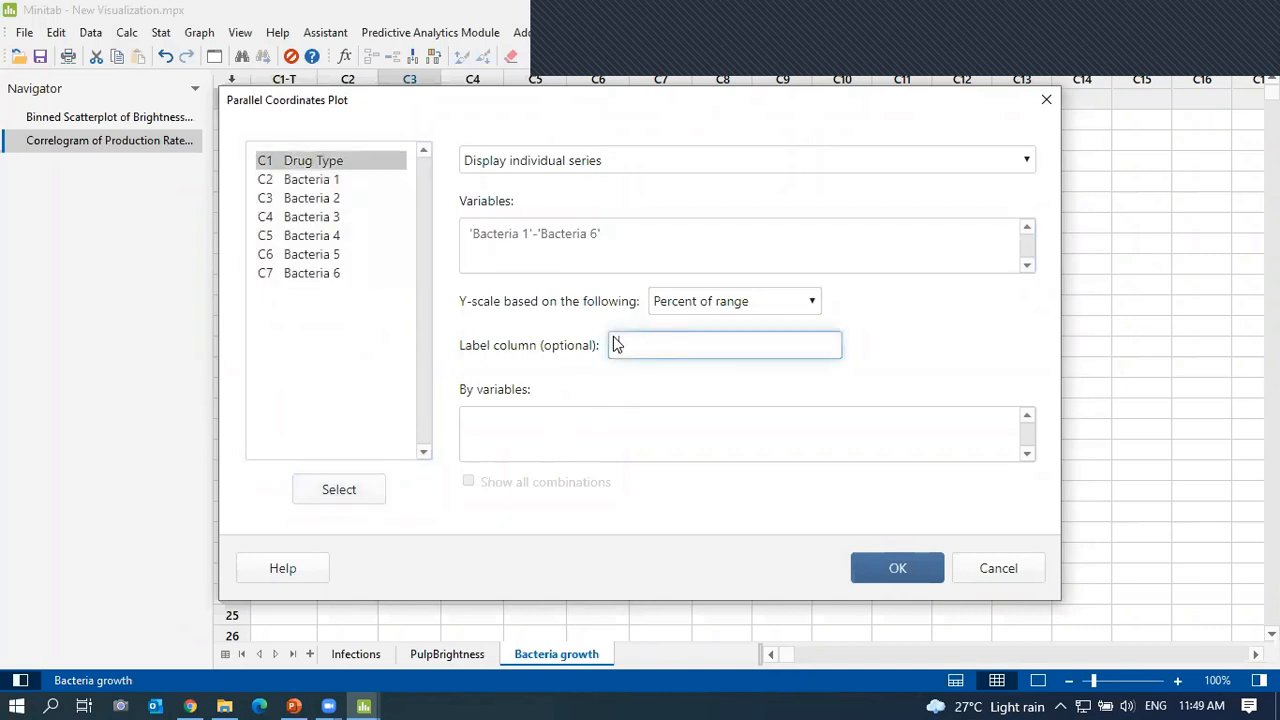
double_click(350, 162)
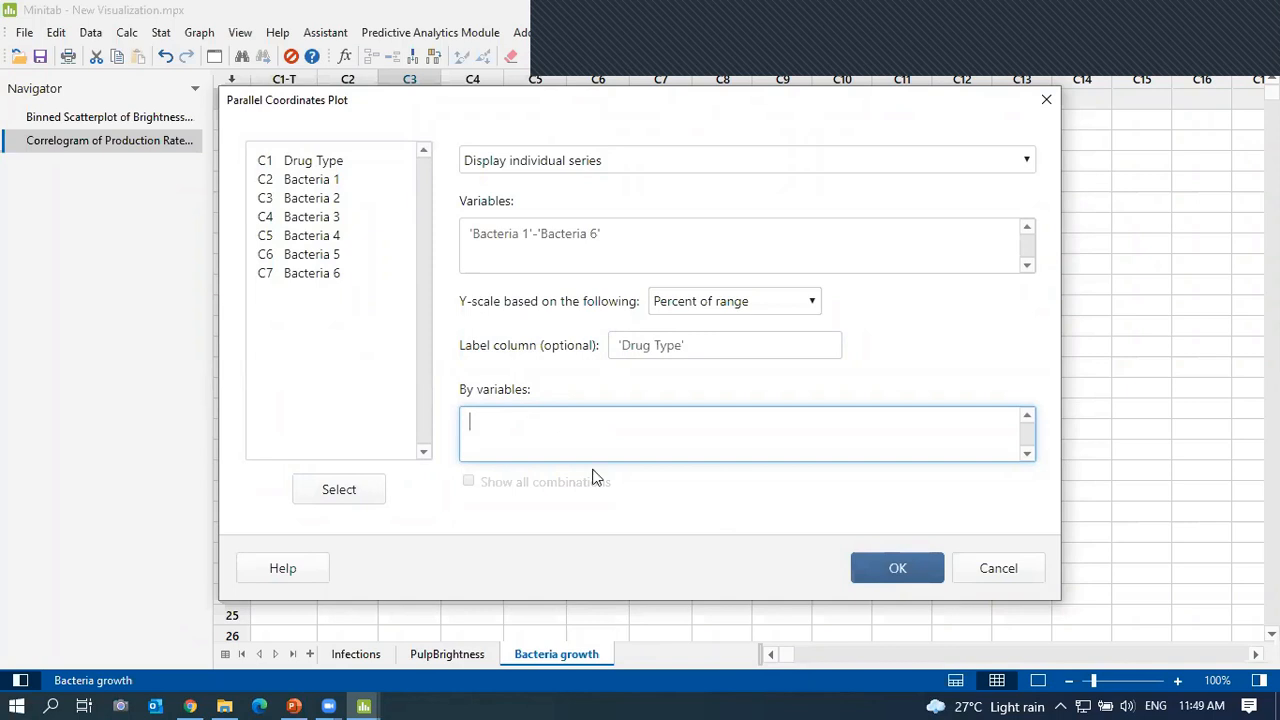
left_click(864, 570)
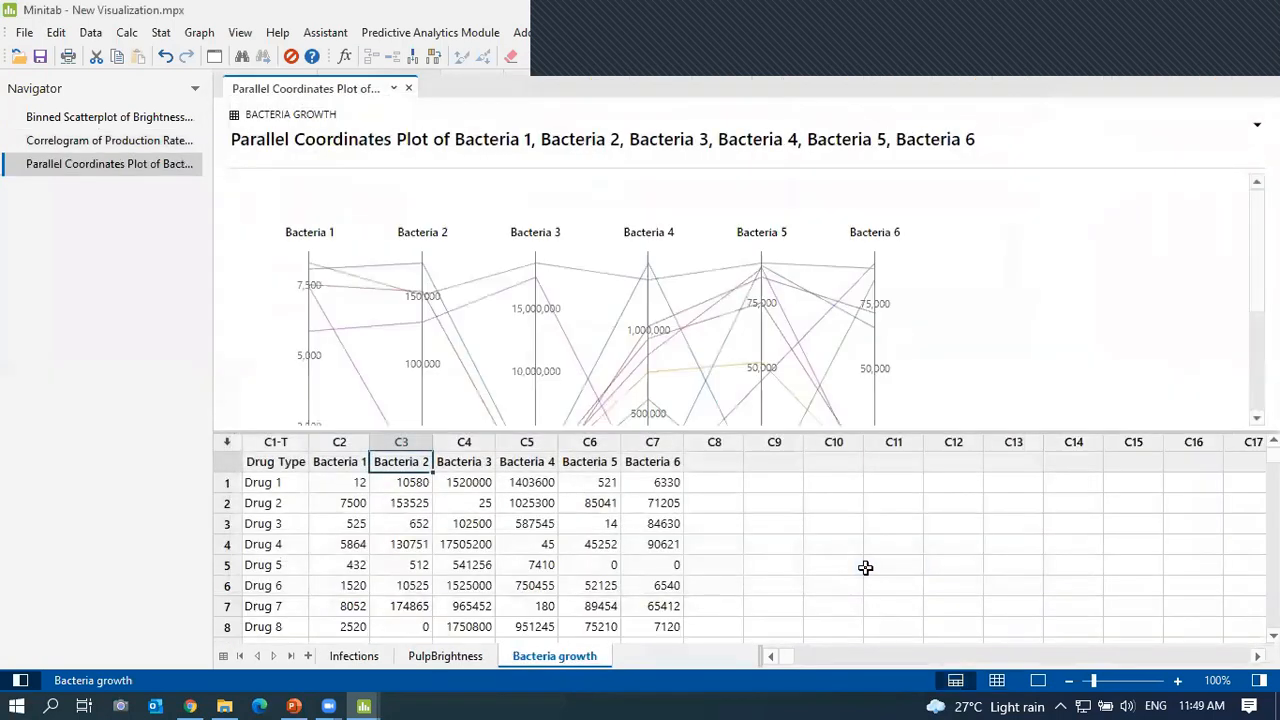
left_click(1038, 681)
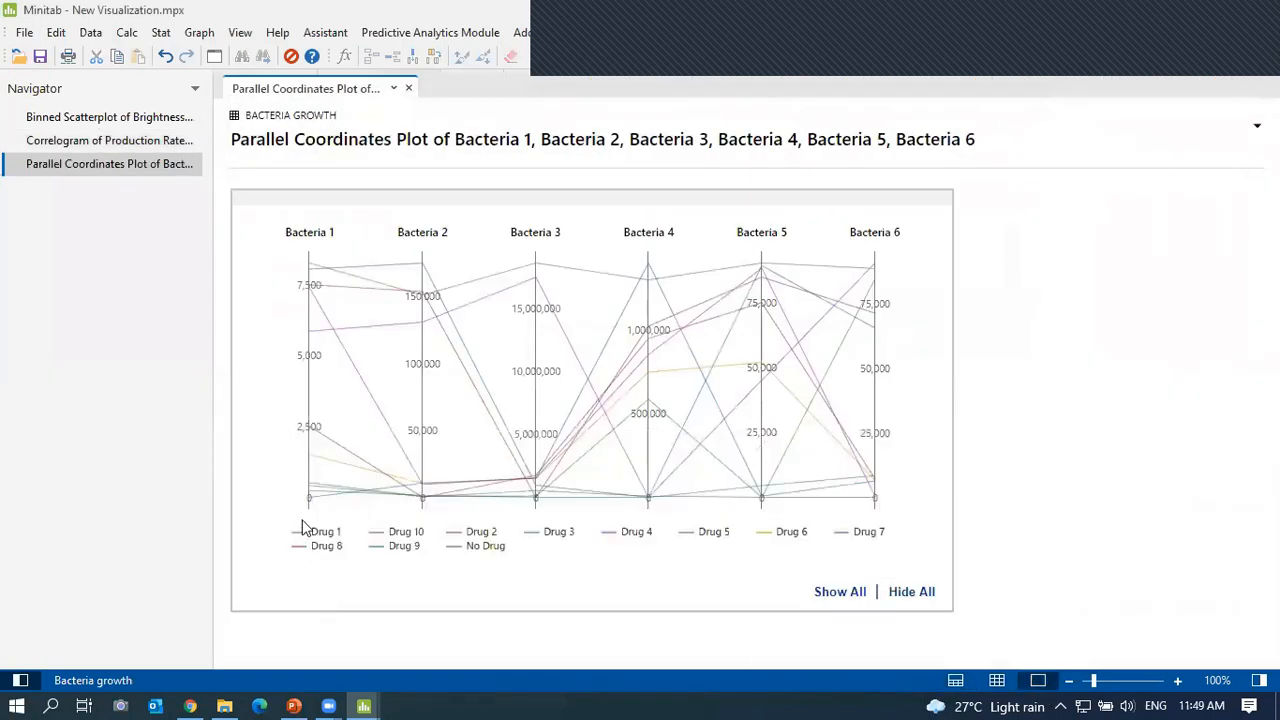
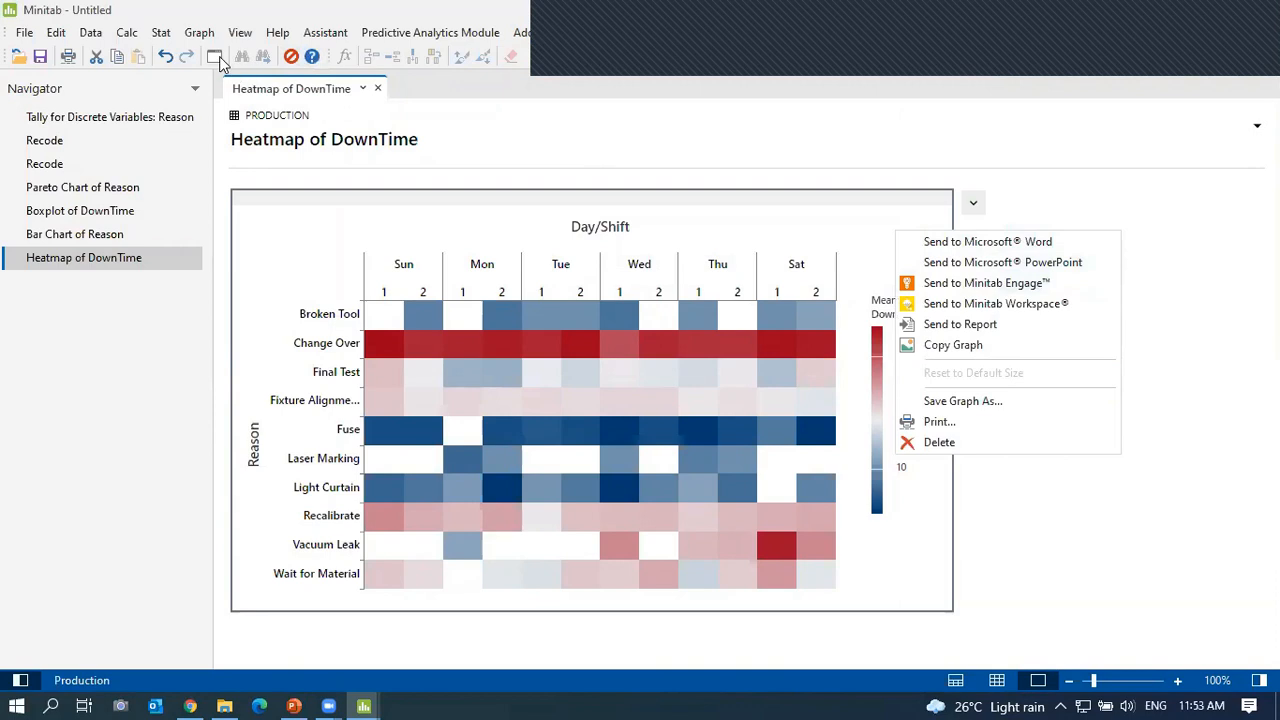
left_click(402, 149)
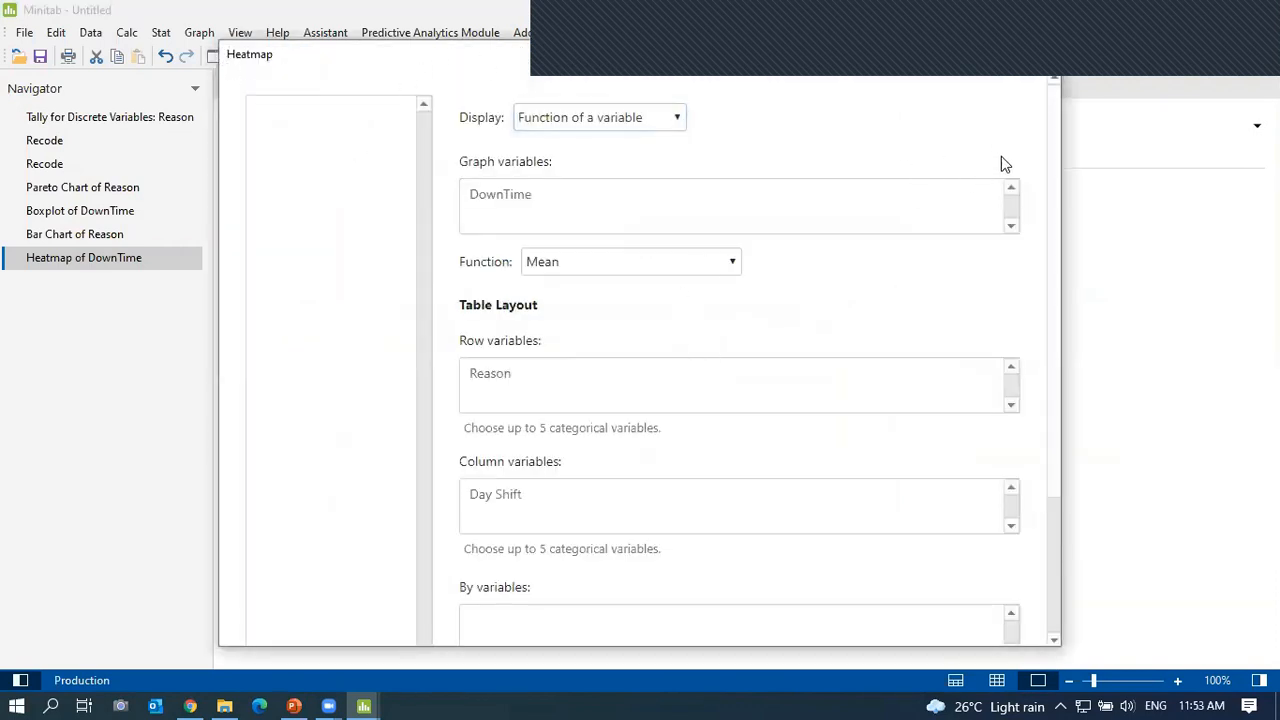
left_click(1166, 276)
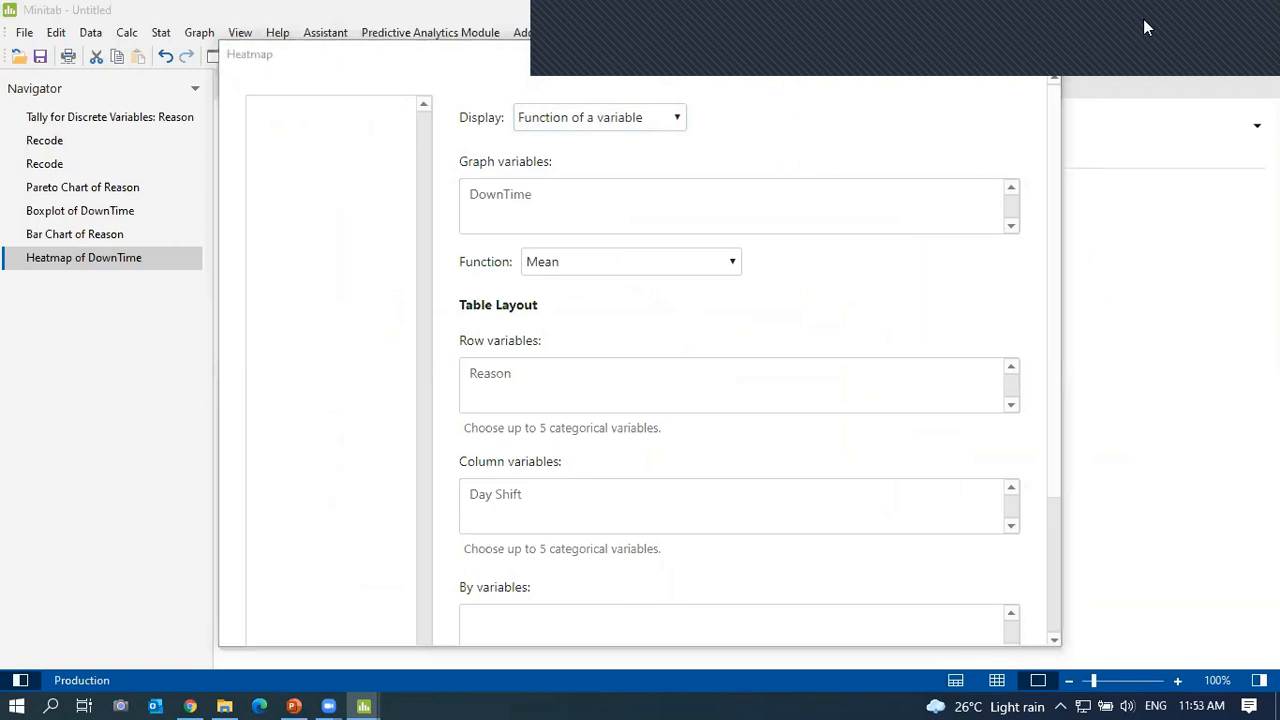
left_click(1112, 5)
left_click(1046, 55)
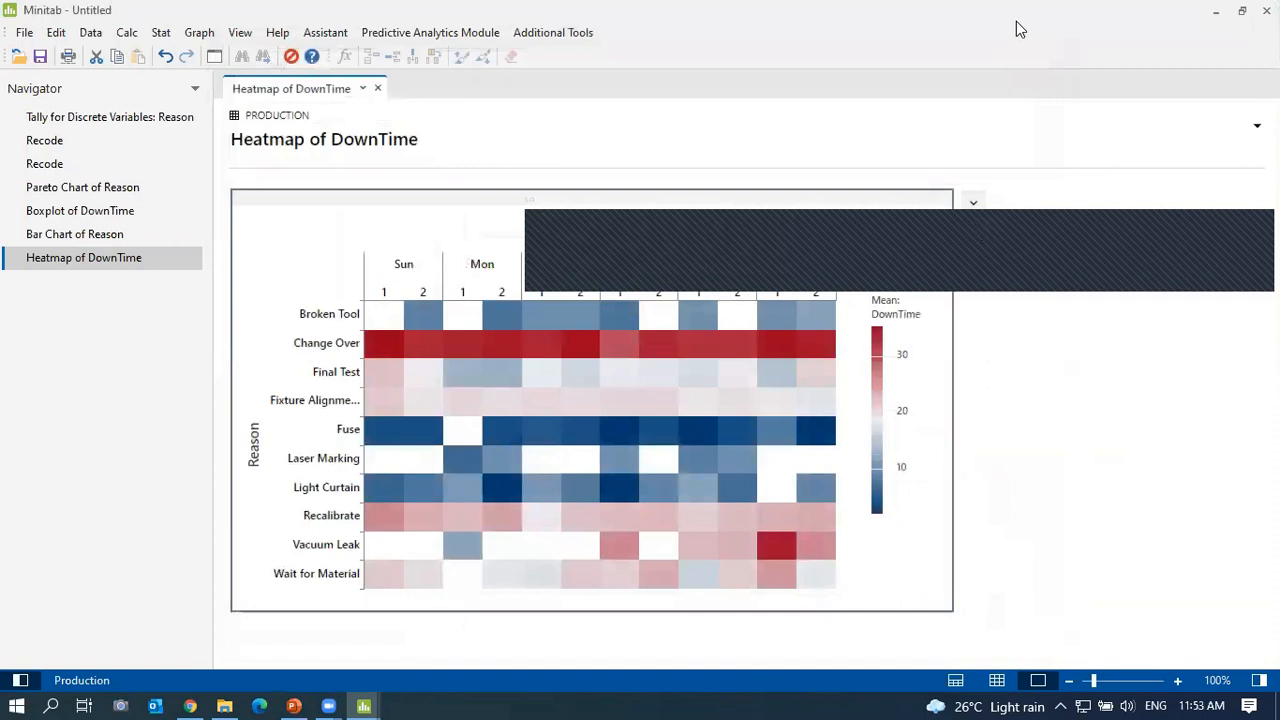
Create a bar chart of the categorical variable Reason with Graph Builder.
left_click(200, 34)
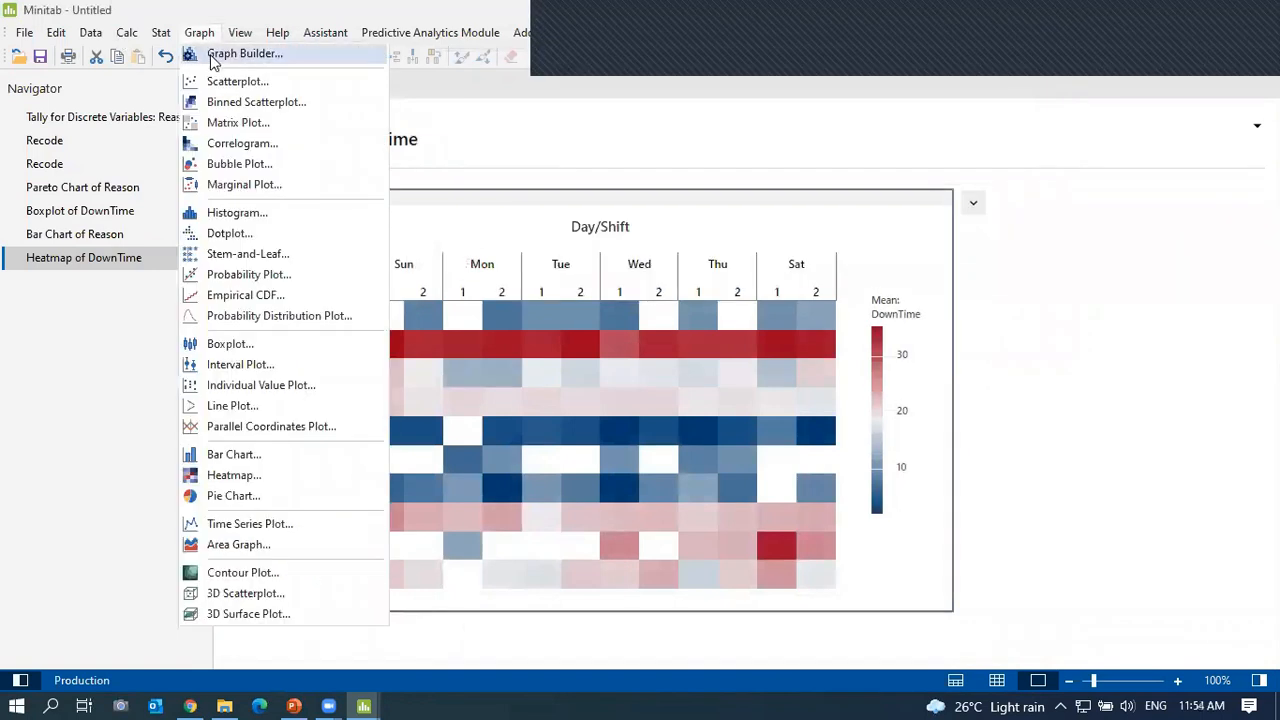
left_click(214, 54)
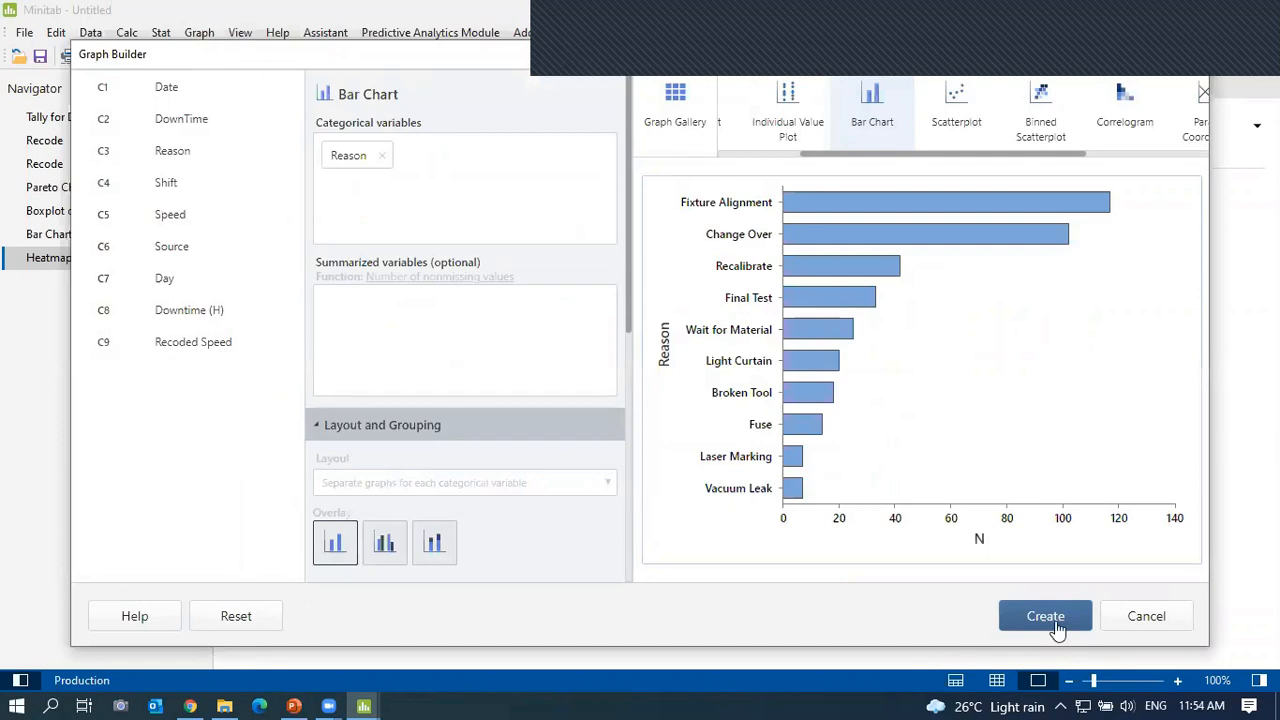
left_click(1022, 617)
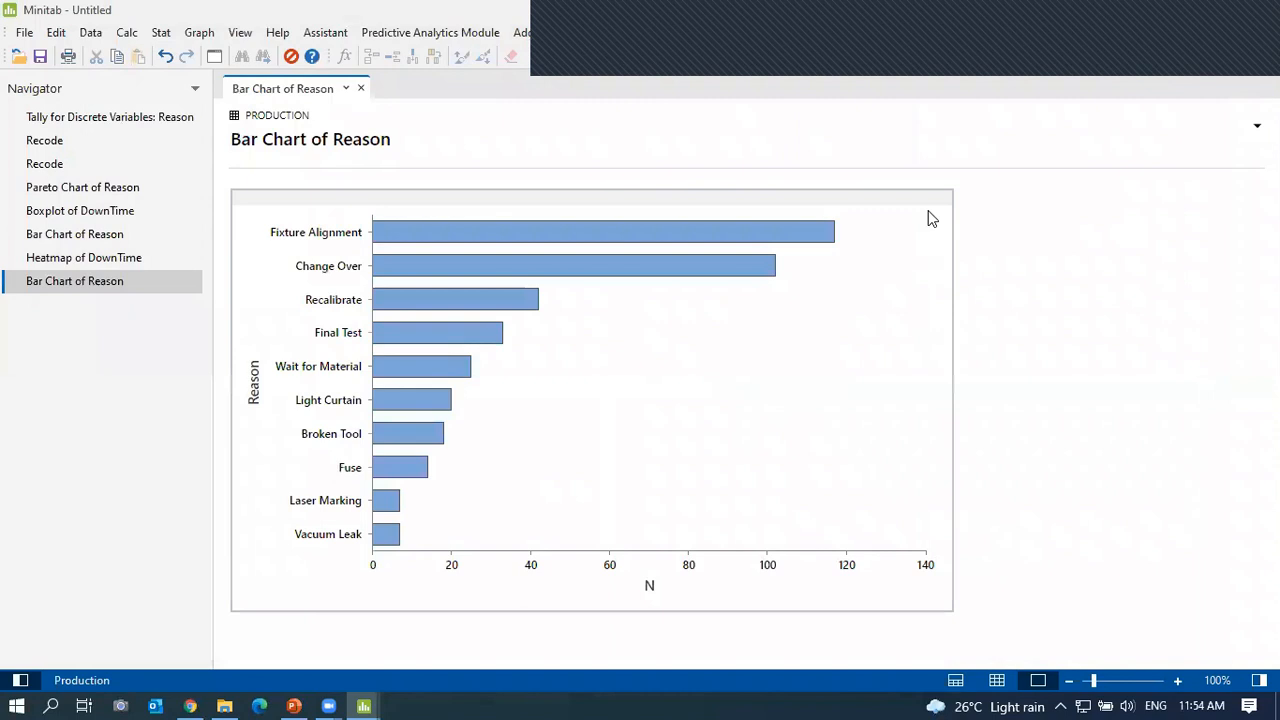
Show the options for sending, copying and saving the bar chart of Reason.
right_click(928, 211)
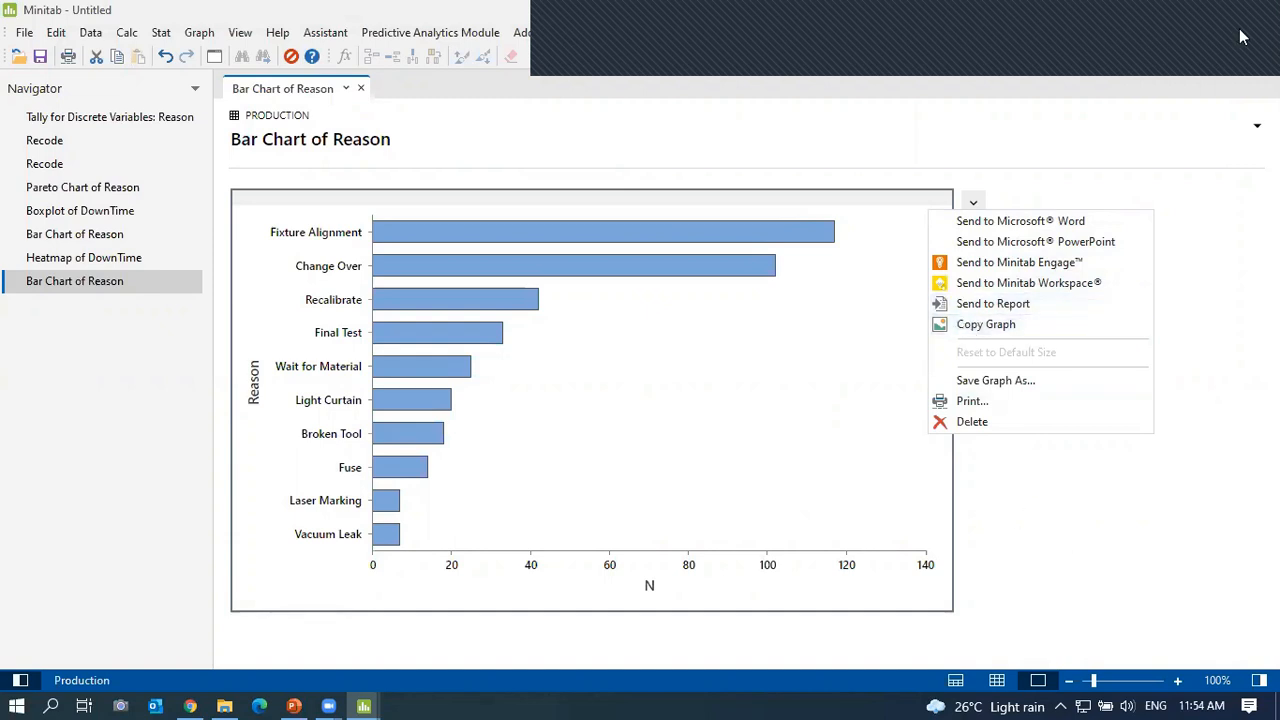
left_click(1147, 62)
left_click(1115, 93)
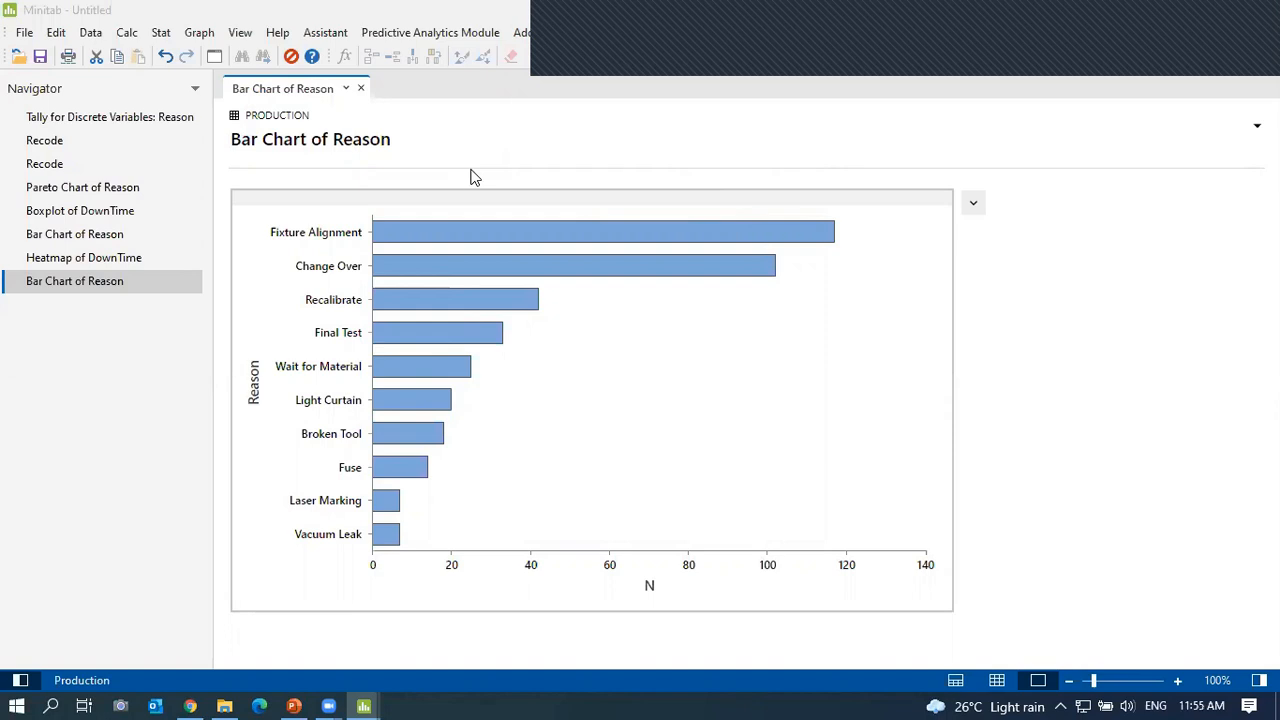
Look up the product version in the About Minitab information and show where to check for updates.
left_click(279, 34)
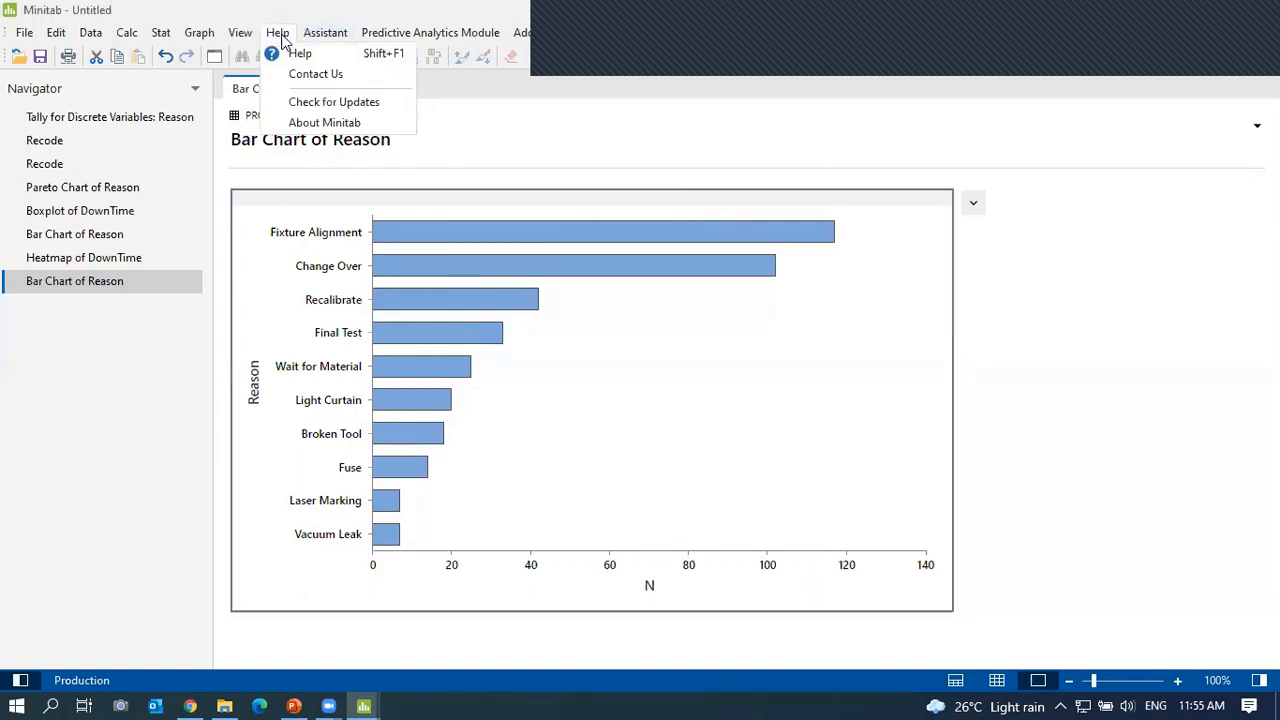
left_click(322, 124)
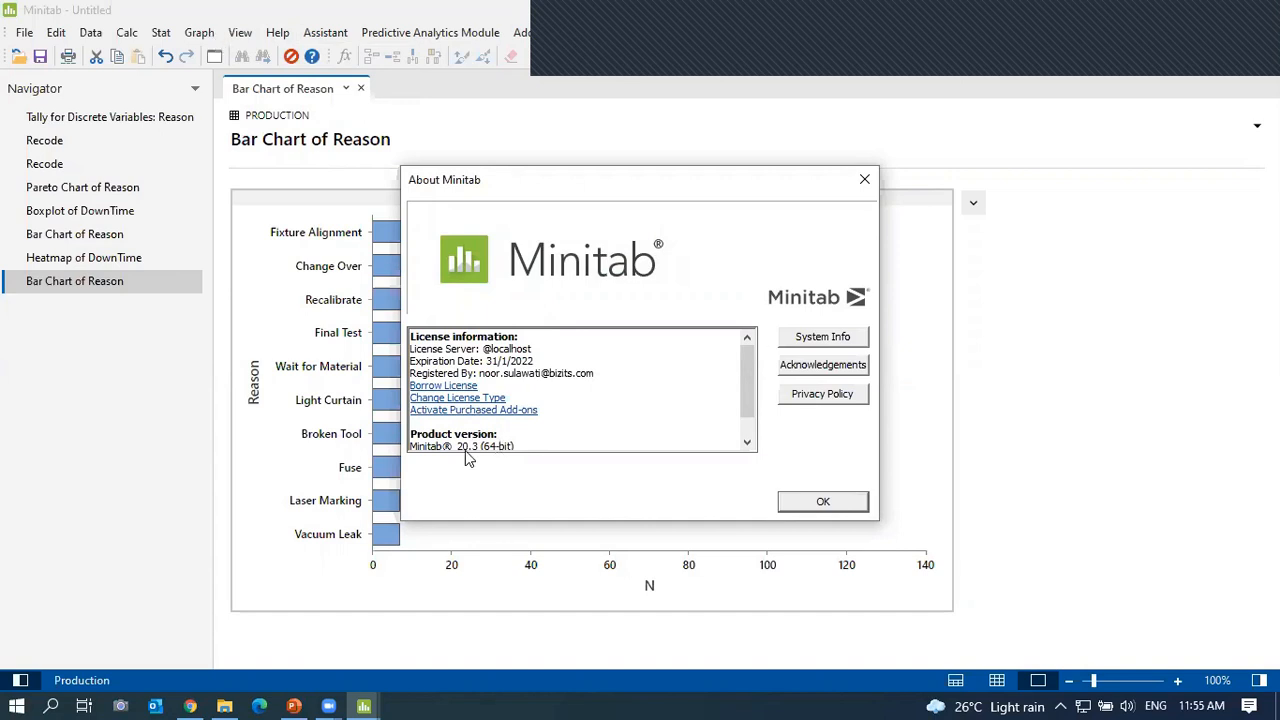
left_click(863, 184)
left_click(283, 36)
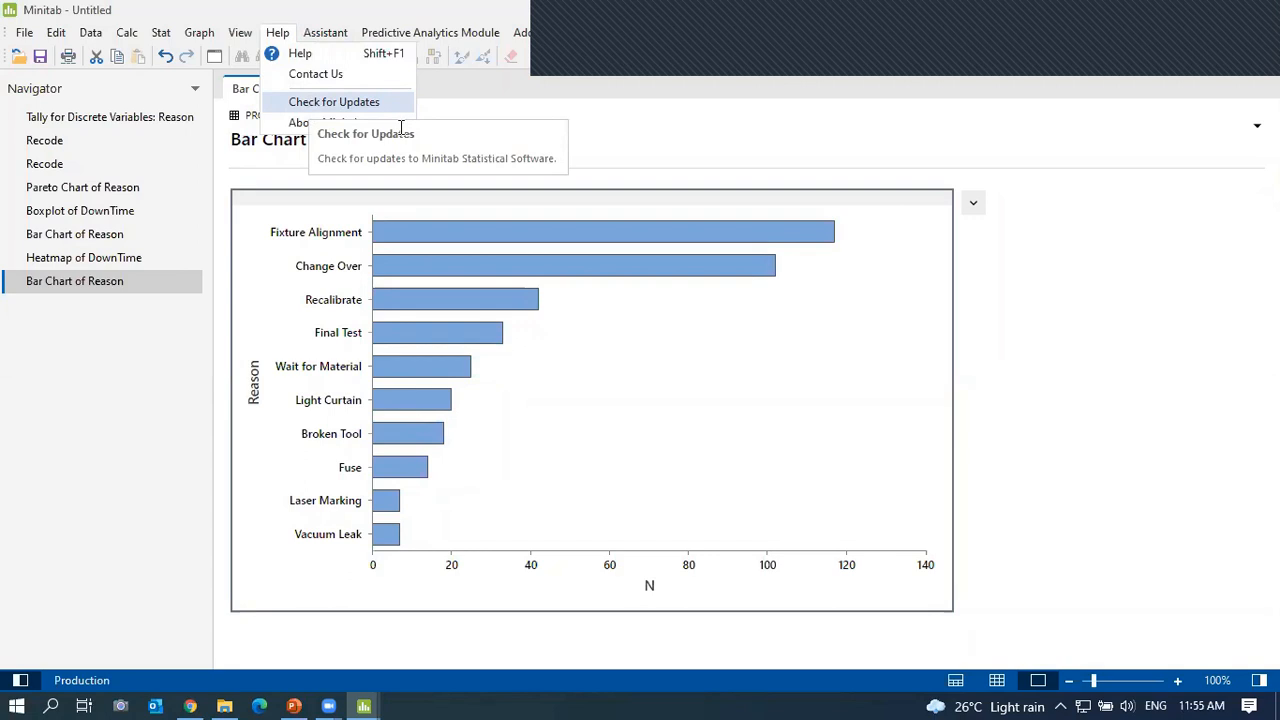
left_click(1149, 386)
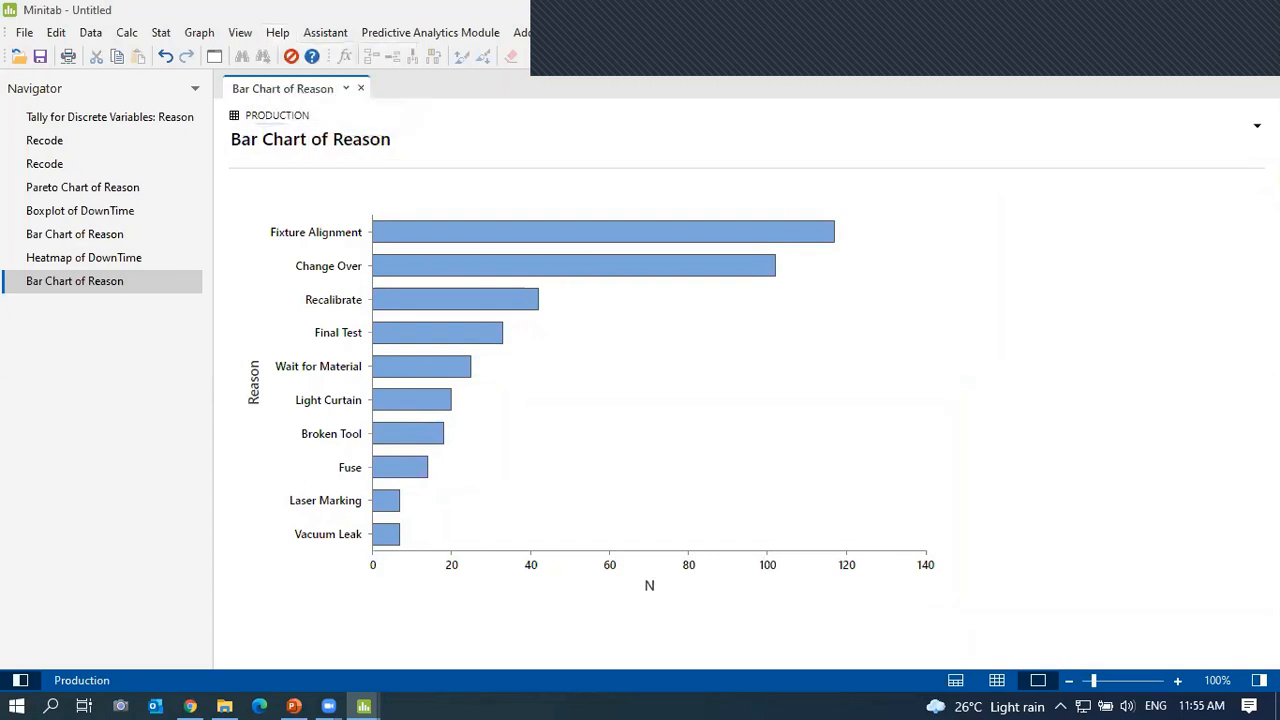
left_click(1123, 61)
left_click(1063, 473)
left_click(1211, 68)
left_click(1120, 130)
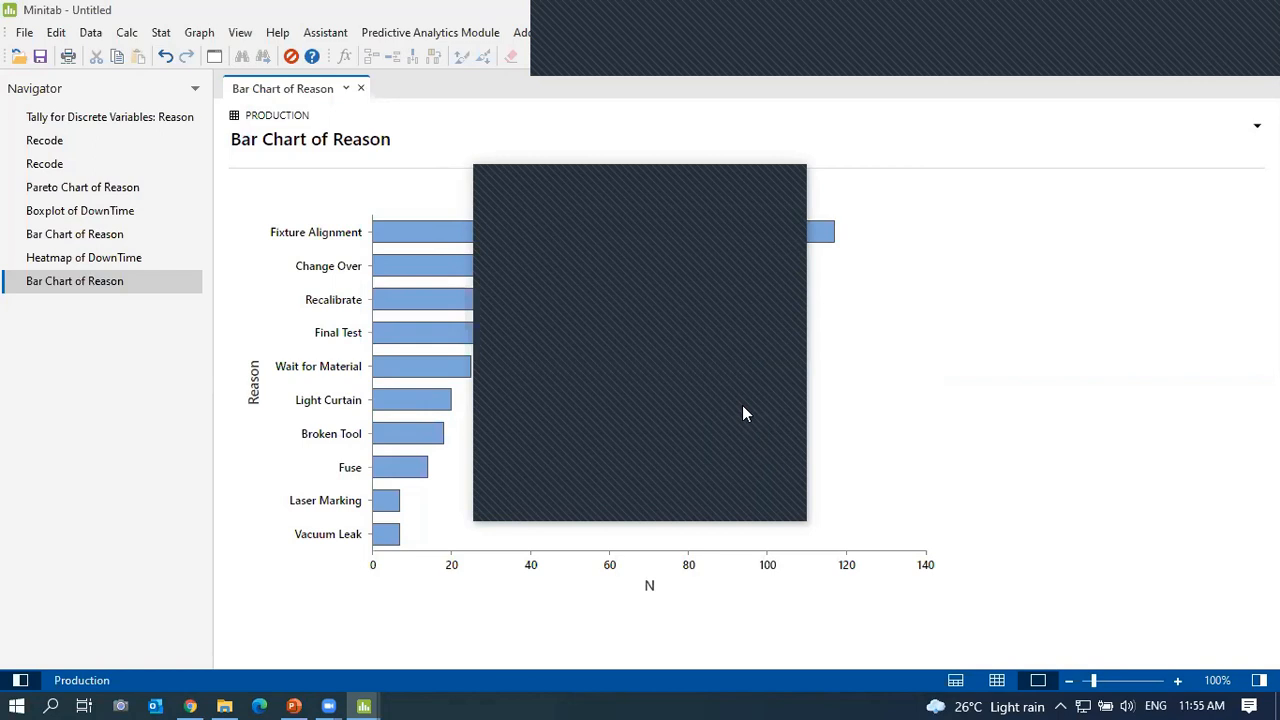
left_click_drag(690, 183, 859, 40)
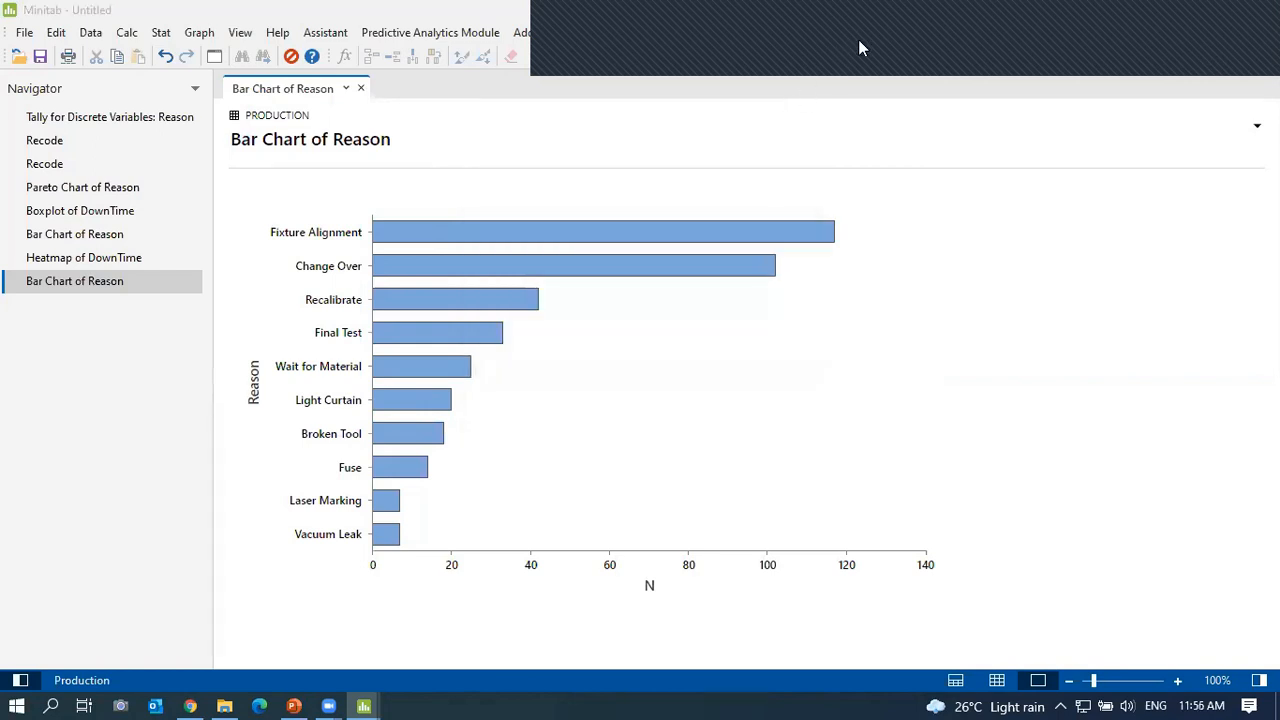
left_click(883, 24)
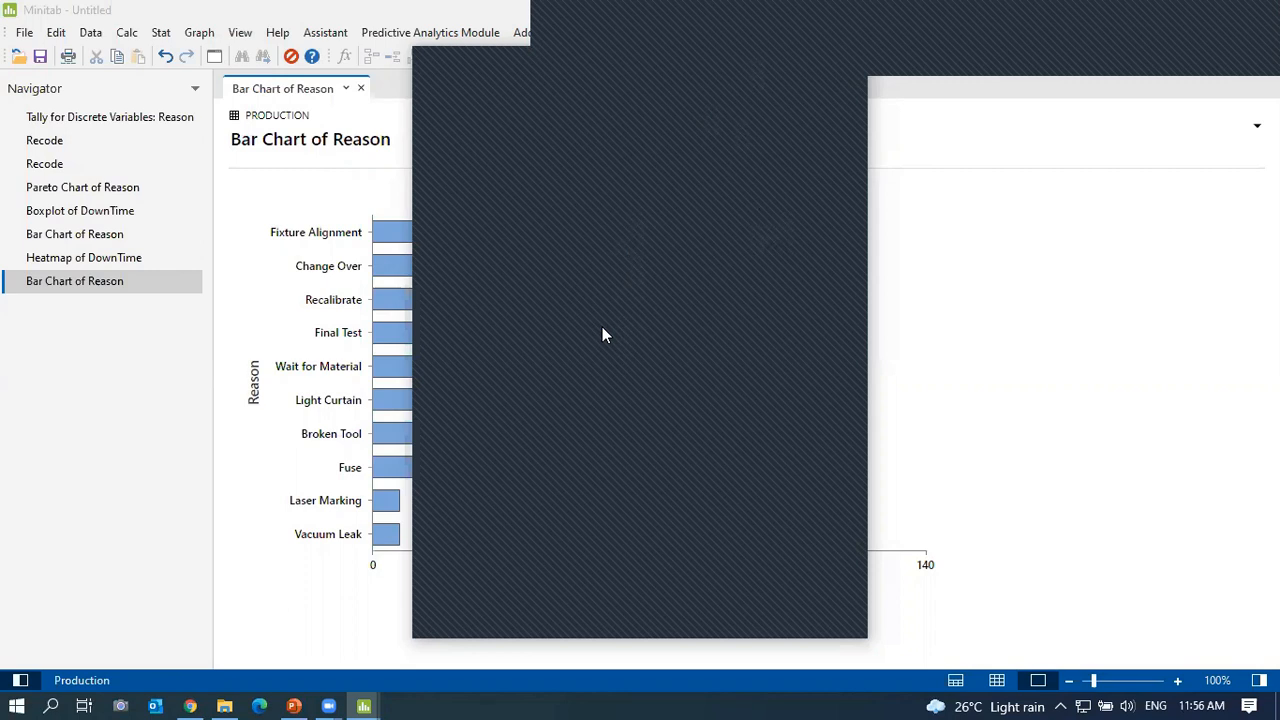
left_click(758, 60)
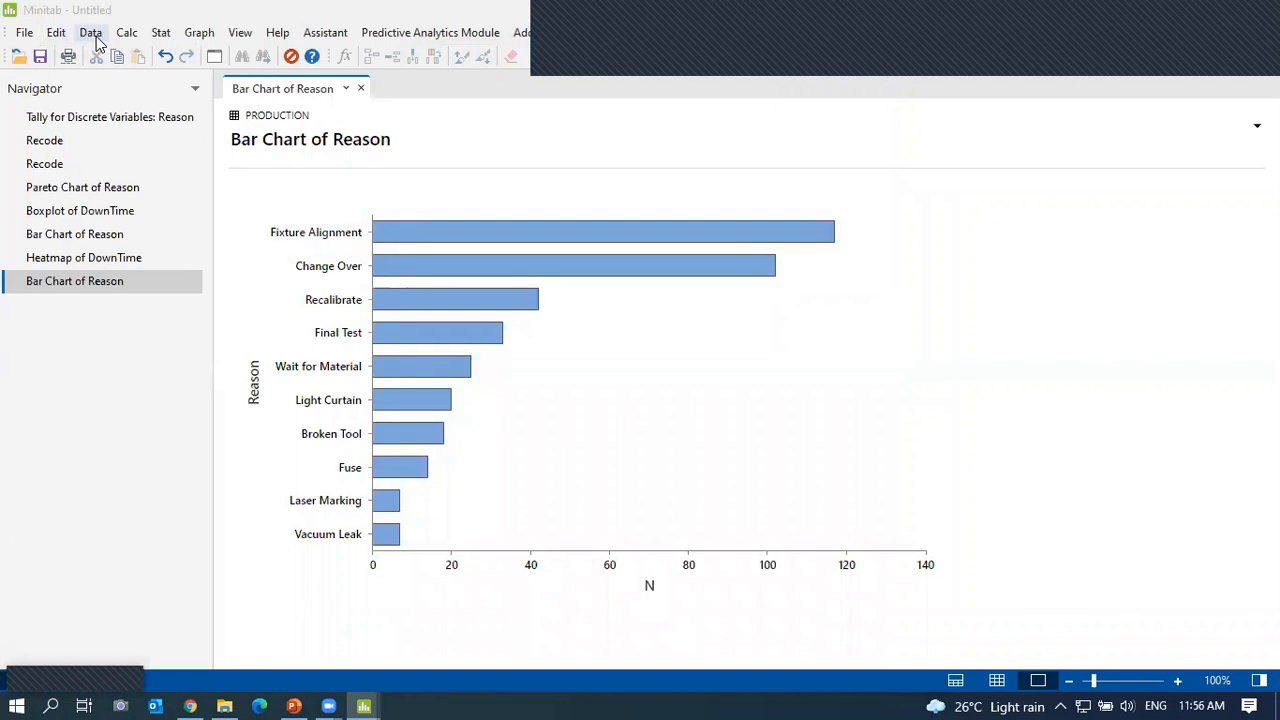
left_click(889, 17)
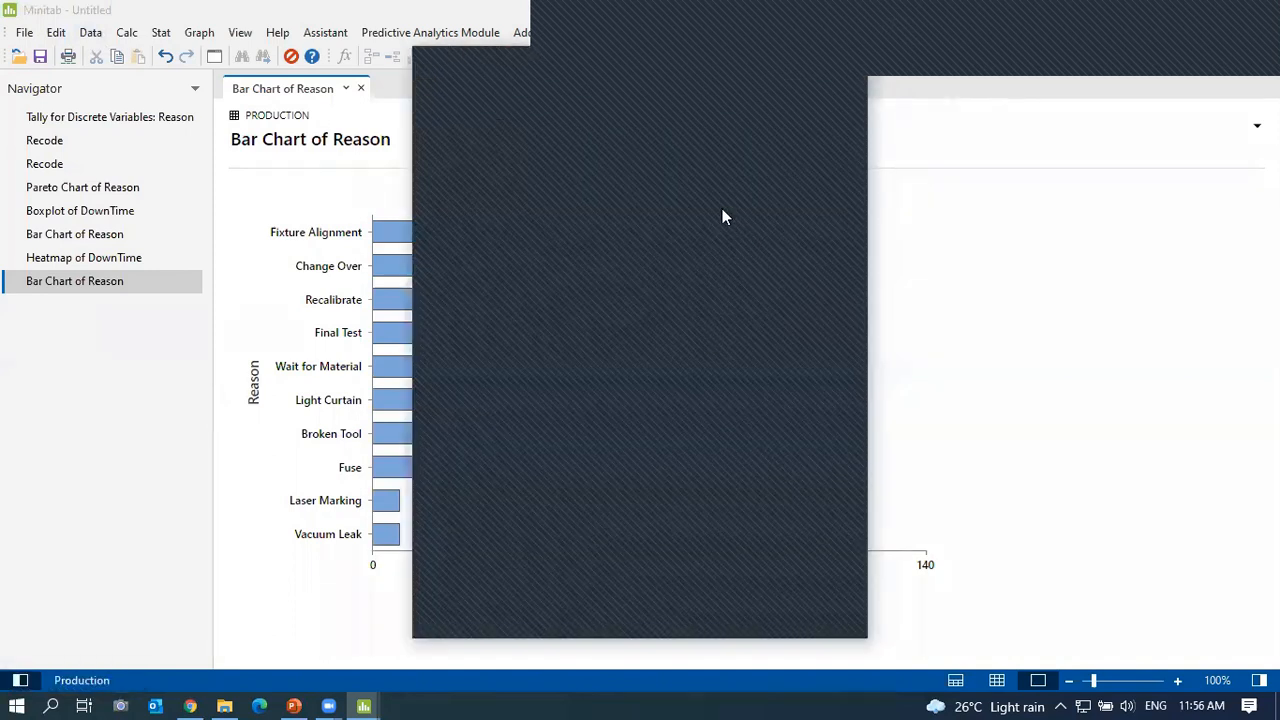
left_click(763, 61)
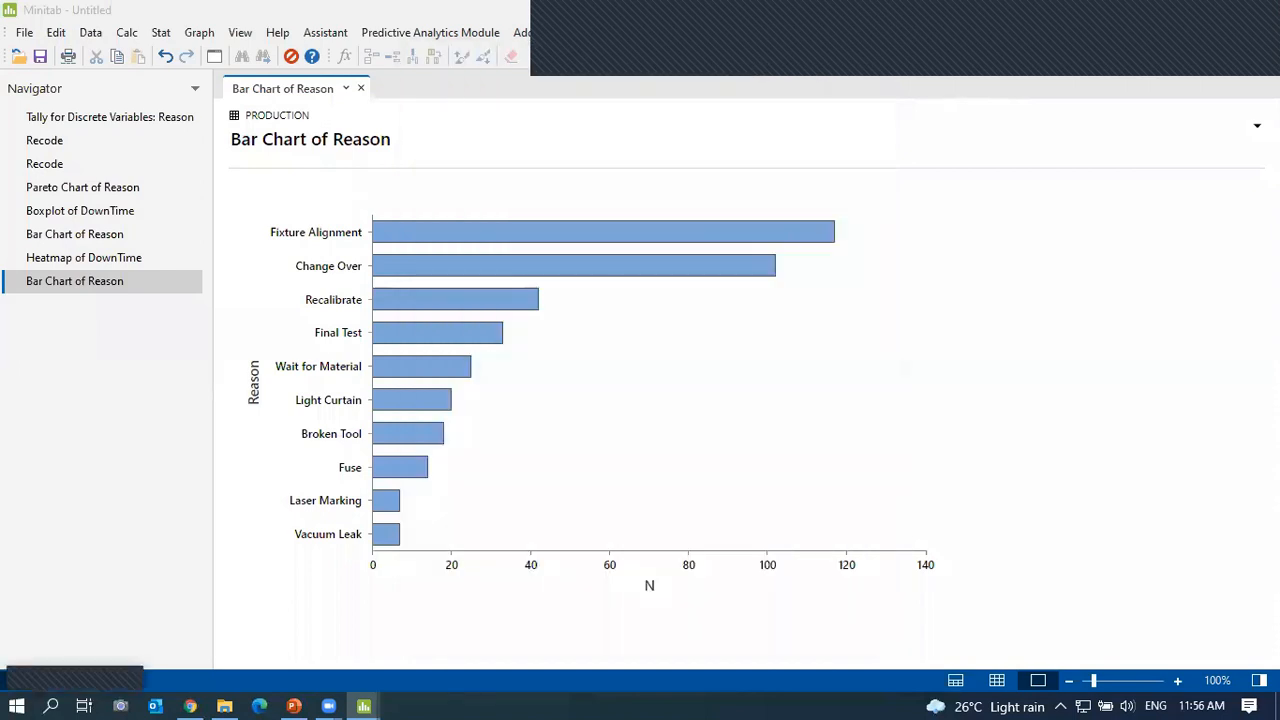
left_click(1181, 69)
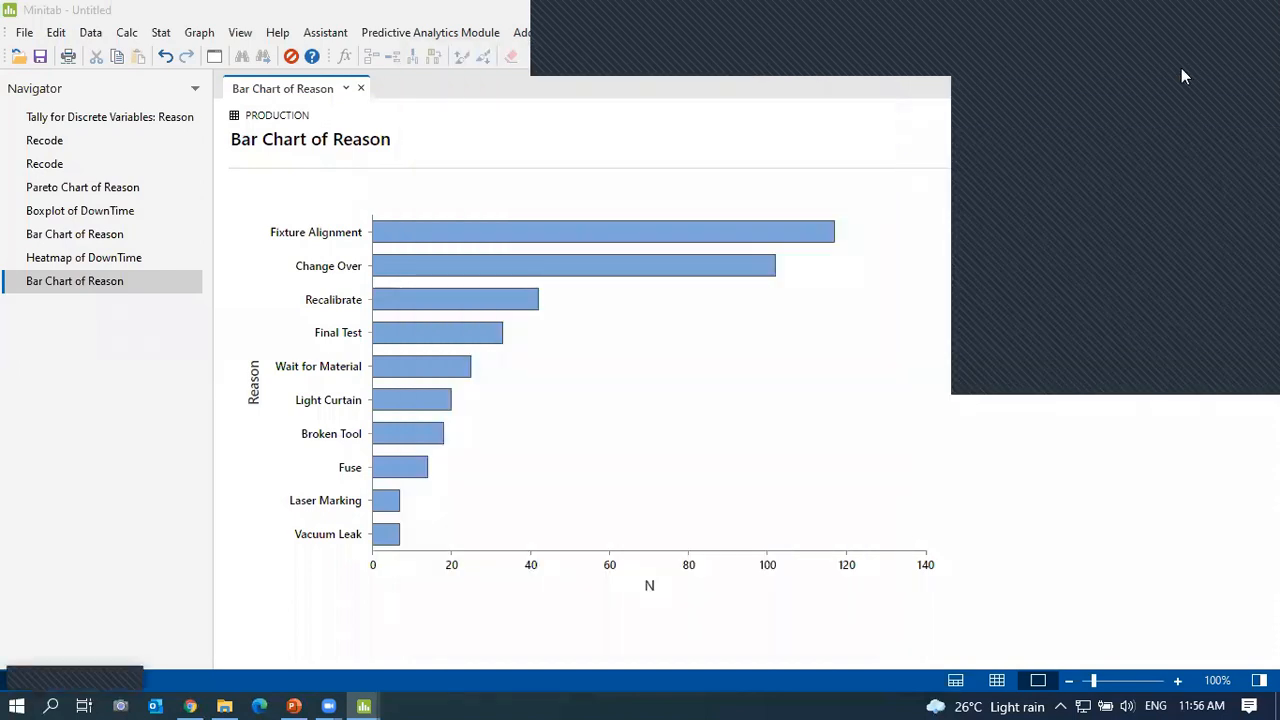
left_click(1108, 148)
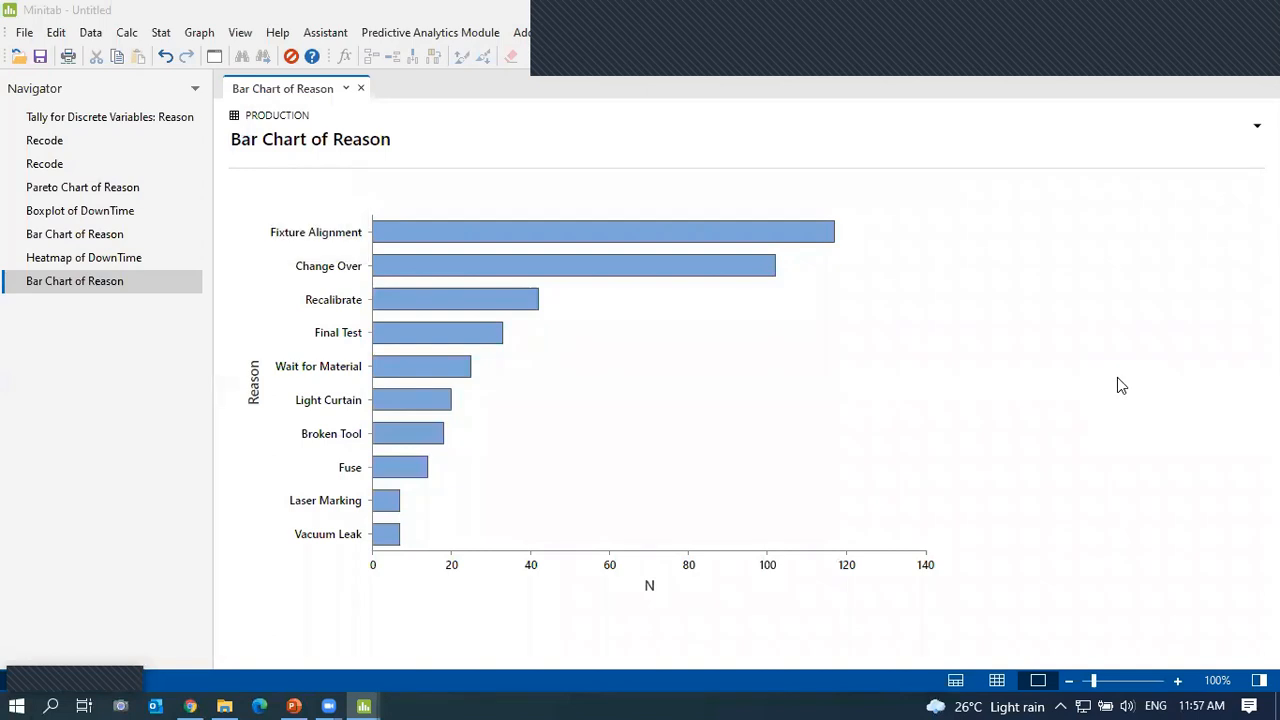
left_click(880, 22)
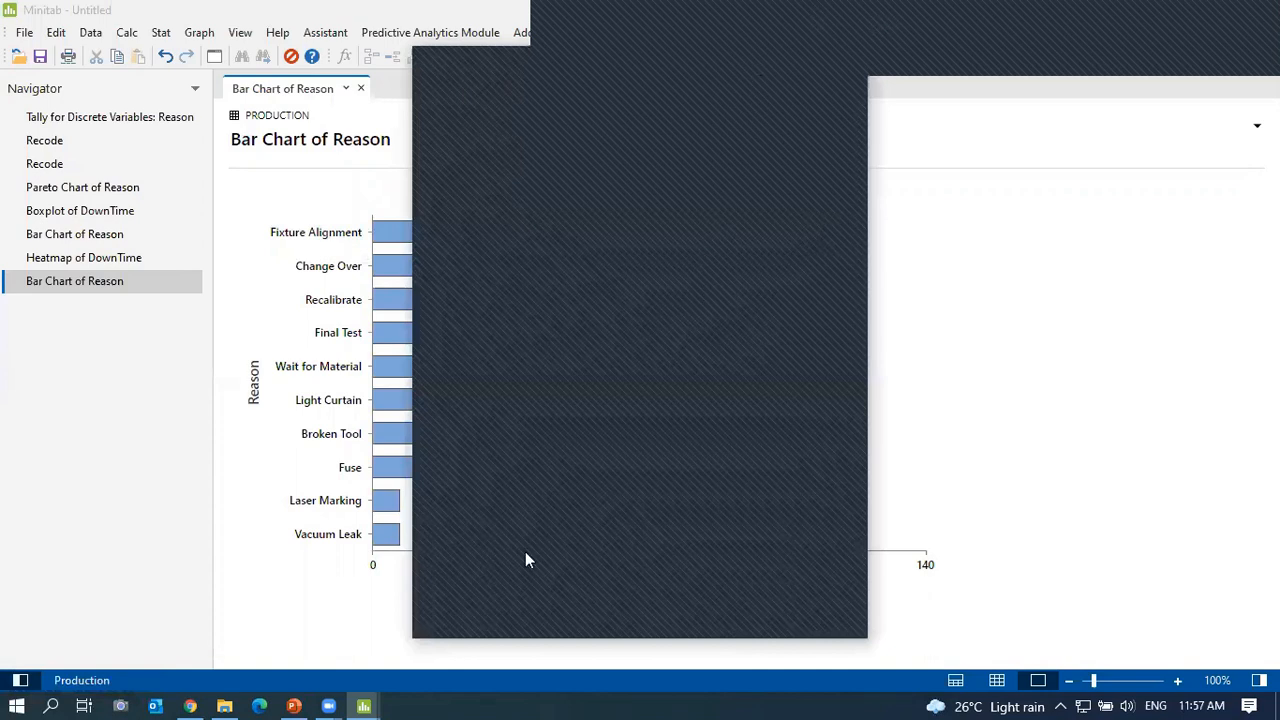
left_click(525, 552)
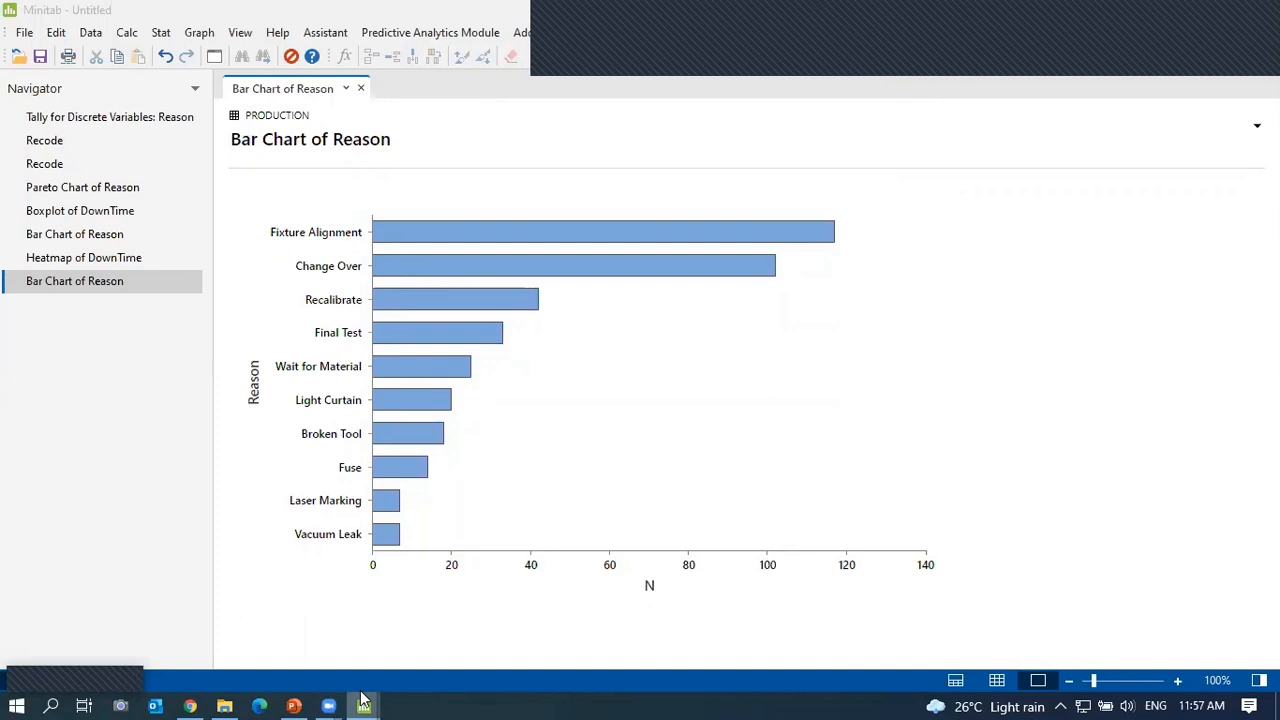
Switch to PowerPoint and browse the presentation from slide 1 to slide 10 about organizations using MINITAB.
left_click(295, 702)
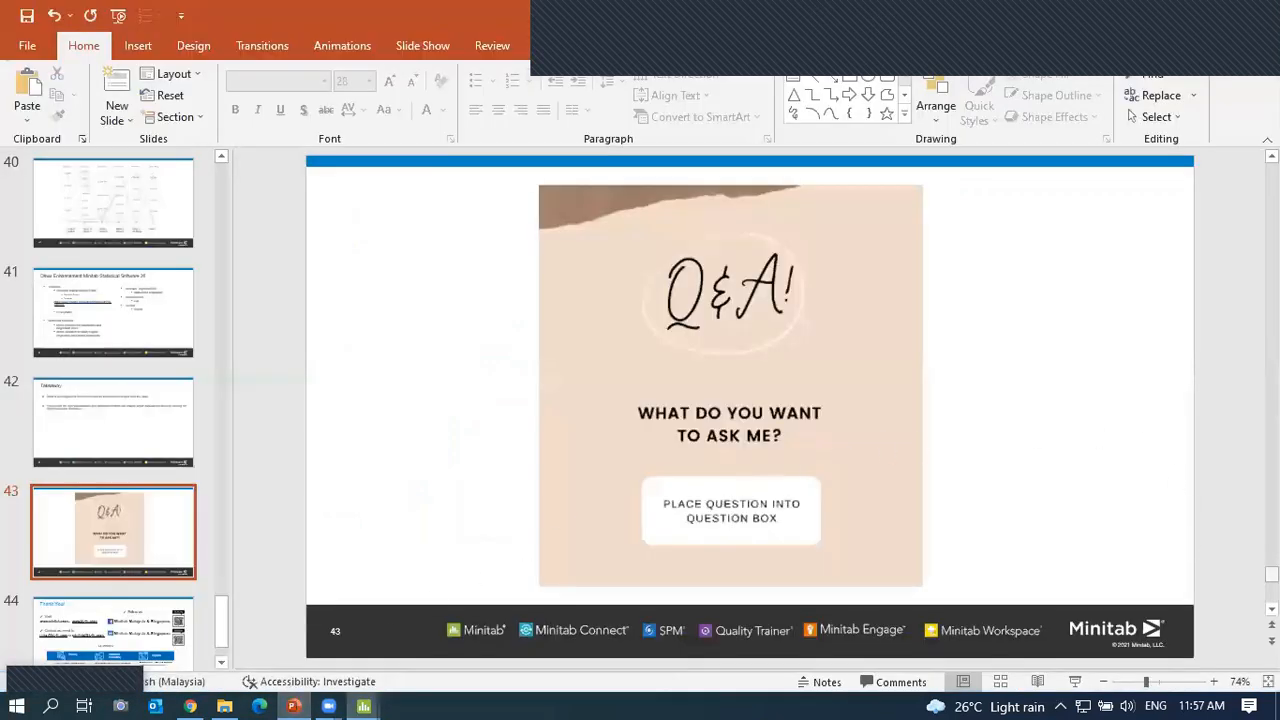
left_click_drag(1271, 574, 1271, 170)
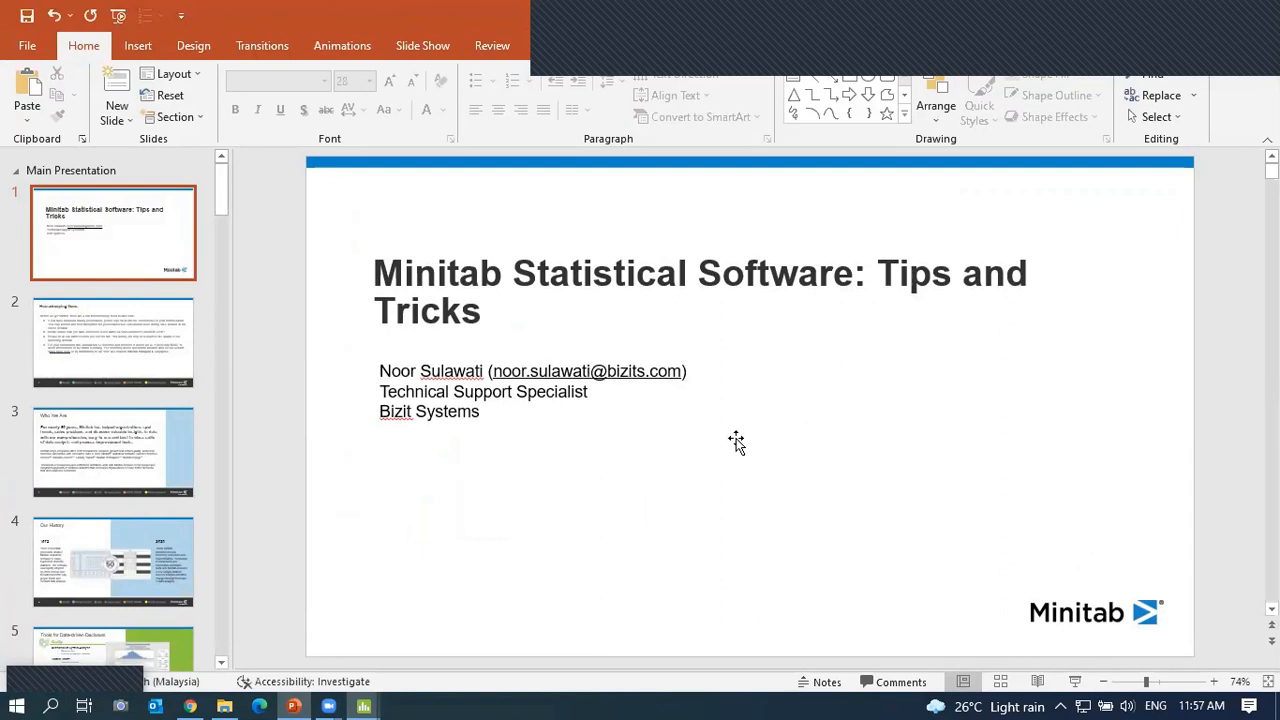
scroll(736, 442, "down", 4)
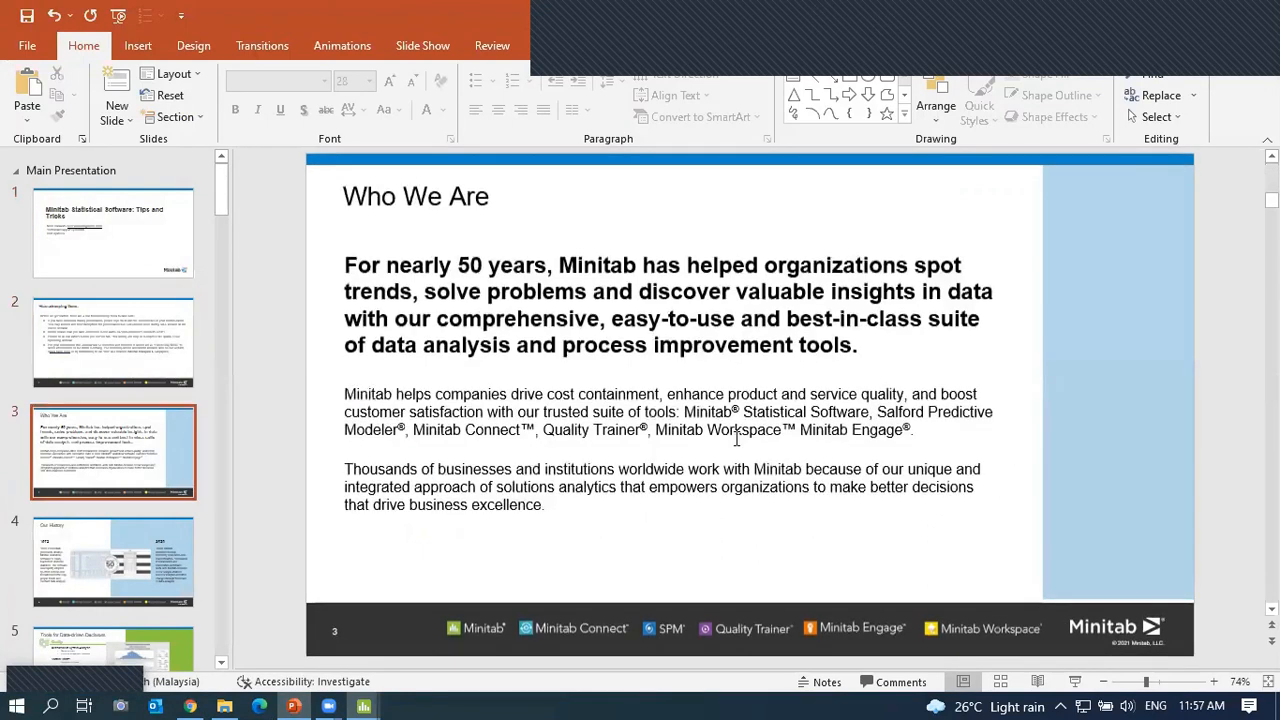
scroll(736, 442, "down", 3)
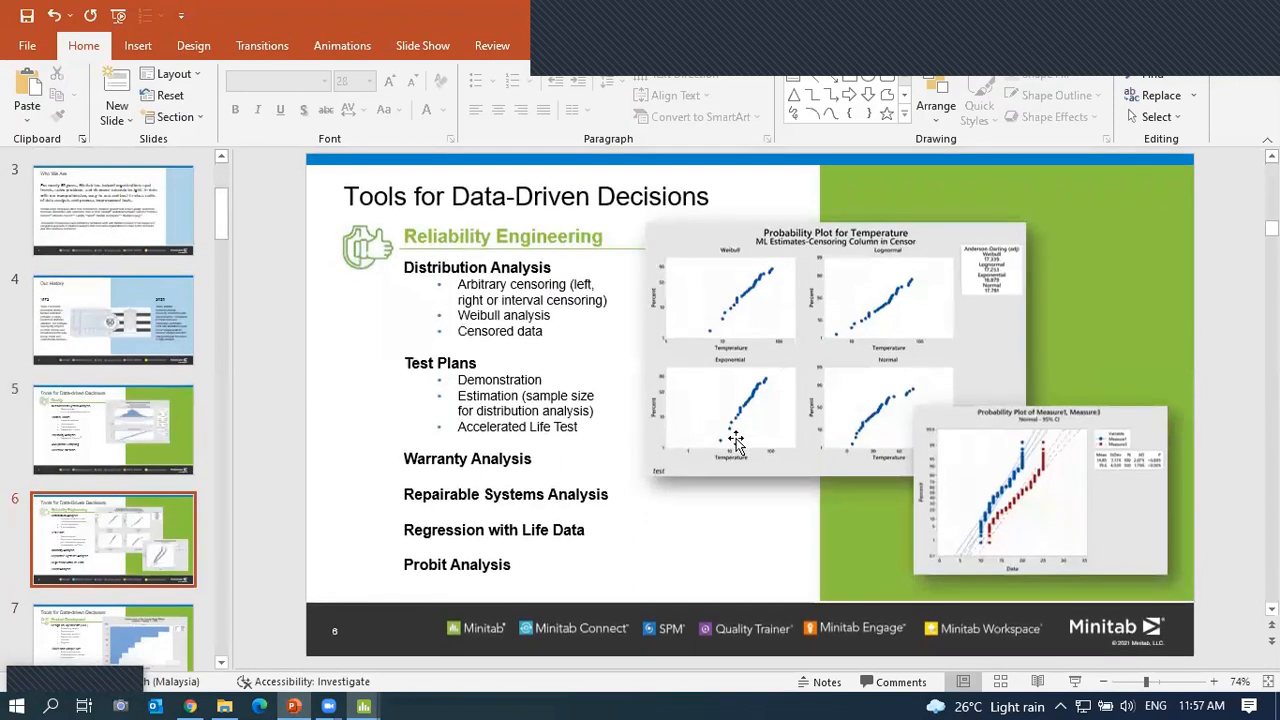
scroll(736, 442, "down", 2)
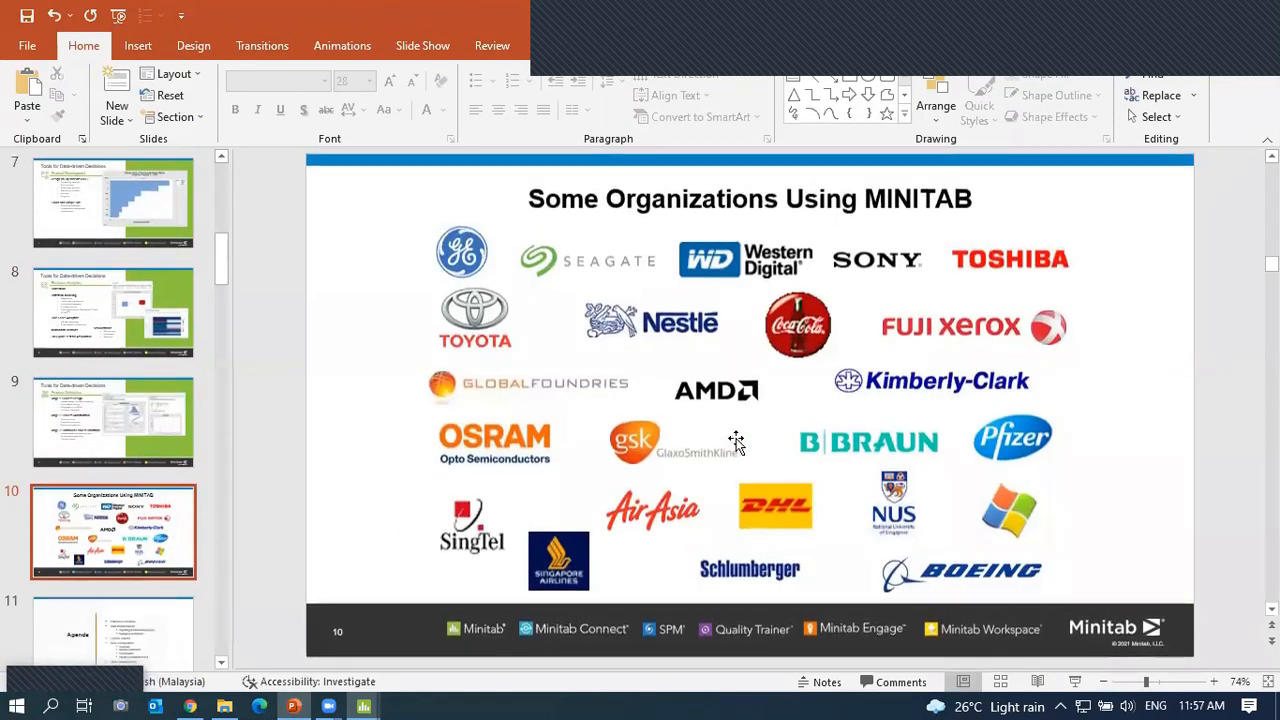